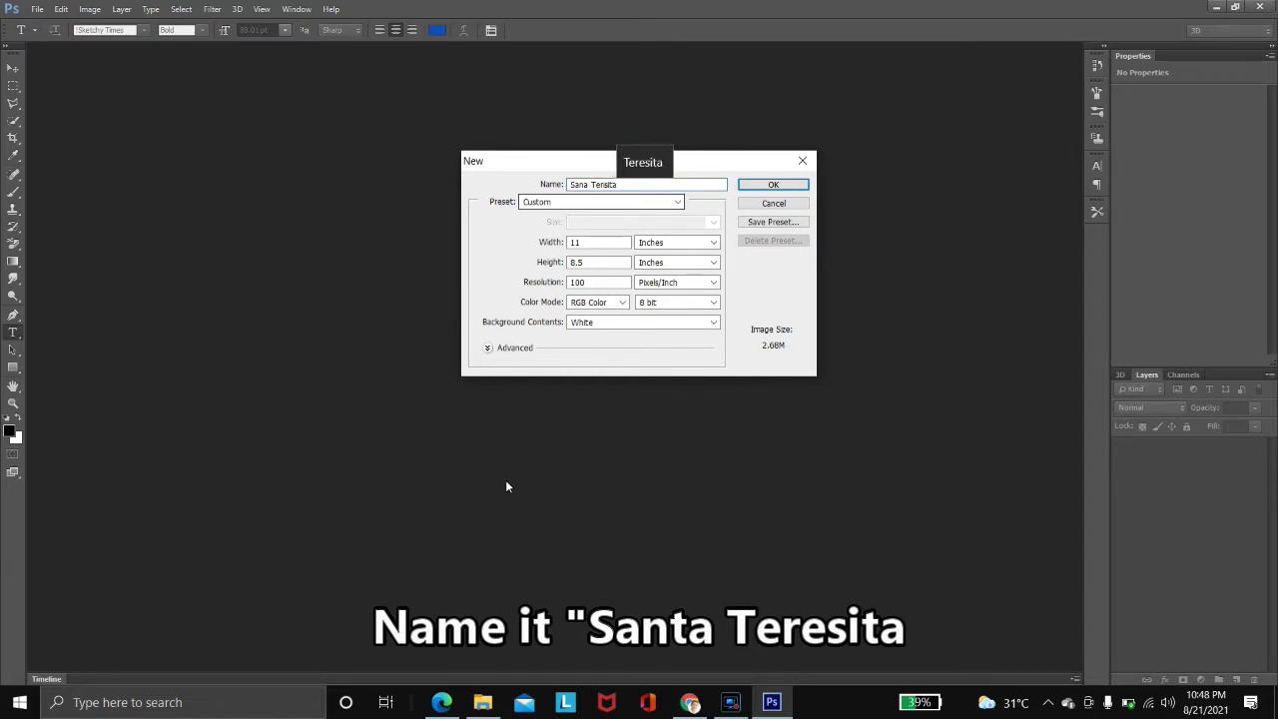
Correct the new document's name to Sana Teresita and create it 48 inches wide by 24 inches high
{"action": "key", "text": "Left"}
{"action": "key", "text": "Left"}
{"action": "key", "text": "Left"}
{"action": "key", "text": "Left"}
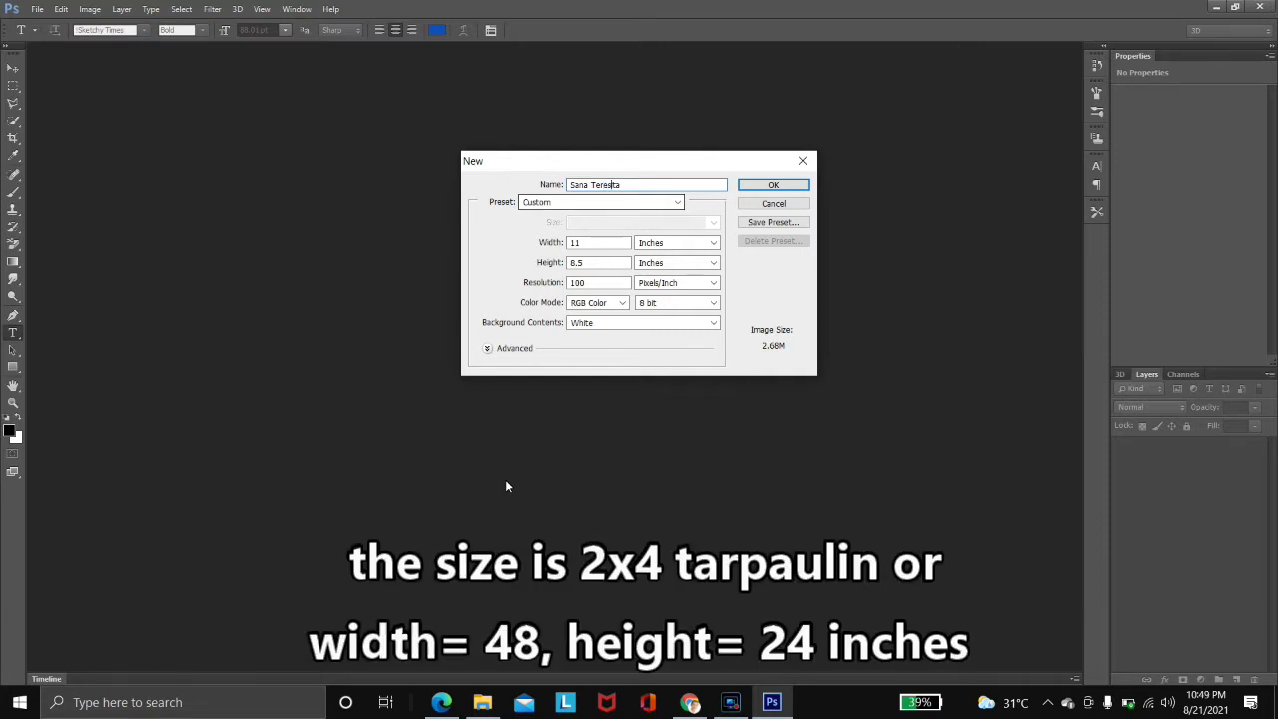
{"action": "left_click", "coordinate": [597, 242]}
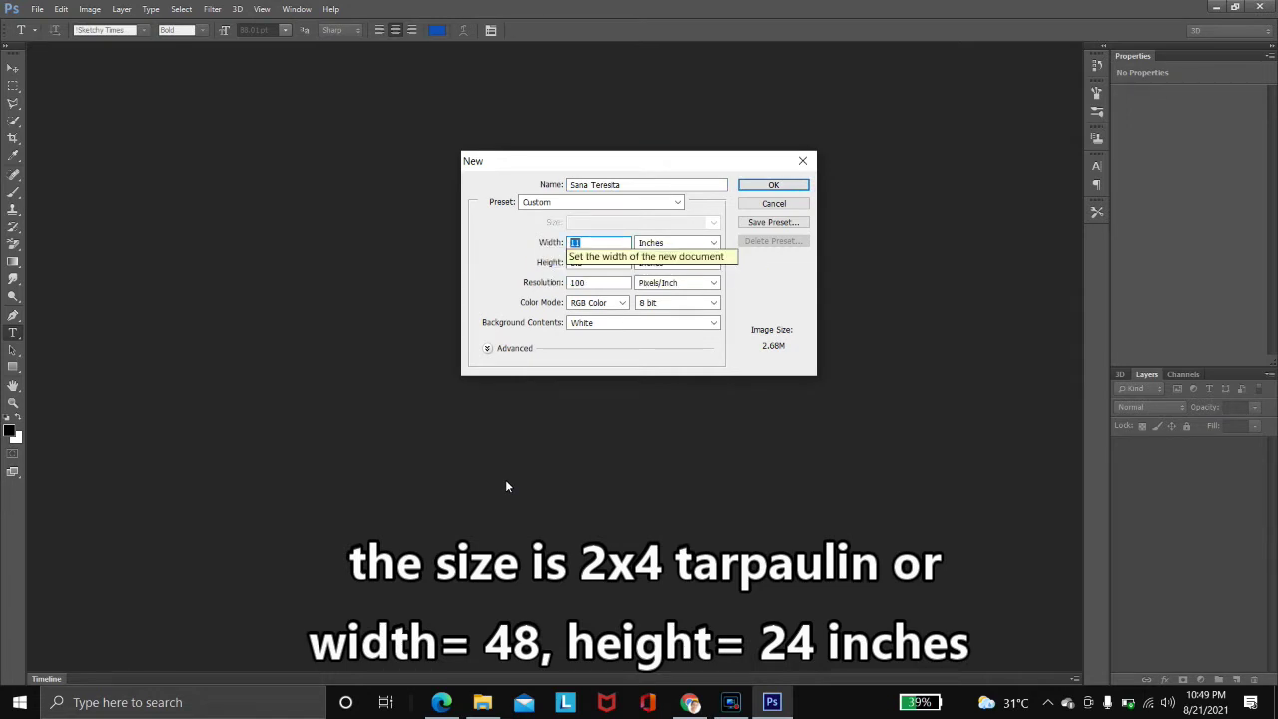
{"action": "type", "text": "48"}
{"action": "key", "text": "Tab"}
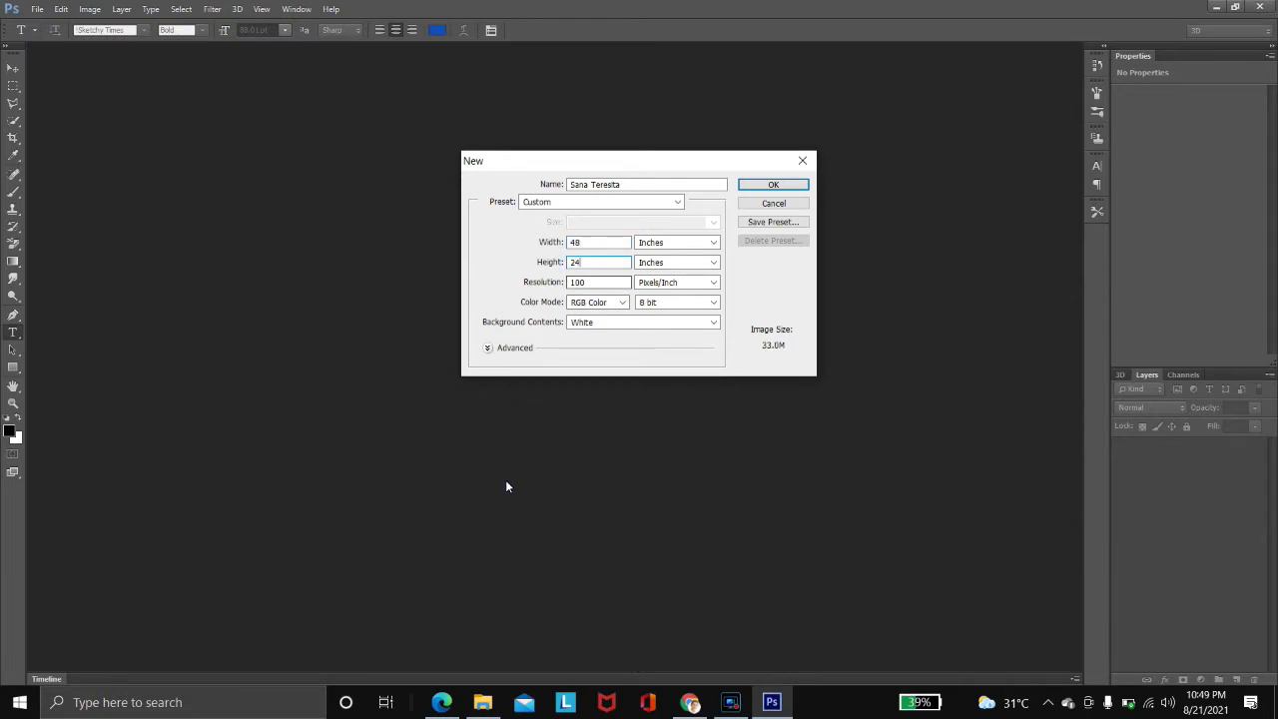
{"action": "key", "text": "Return"}
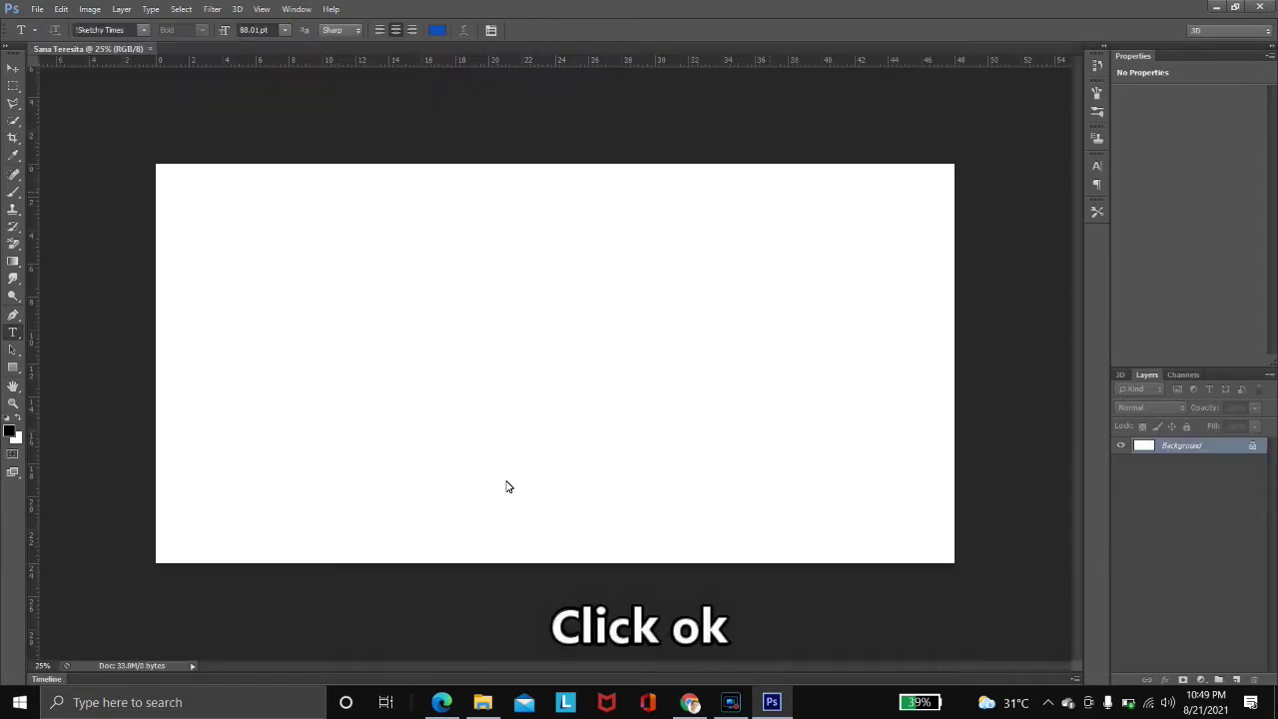
Open the Sta-Teresita portrait picture from the fiests folder on the desktop
{"action": "scroll", "coordinate": [509, 487], "scroll_direction": "down", "scroll_amount": 2}
{"action": "scroll", "coordinate": [509, 487], "scroll_direction": "up", "scroll_amount": 3}
{"action": "scroll", "coordinate": [510, 487], "scroll_direction": "down", "scroll_amount": 7}
{"action": "scroll", "coordinate": [509, 487], "scroll_direction": "up", "scroll_amount": 4}
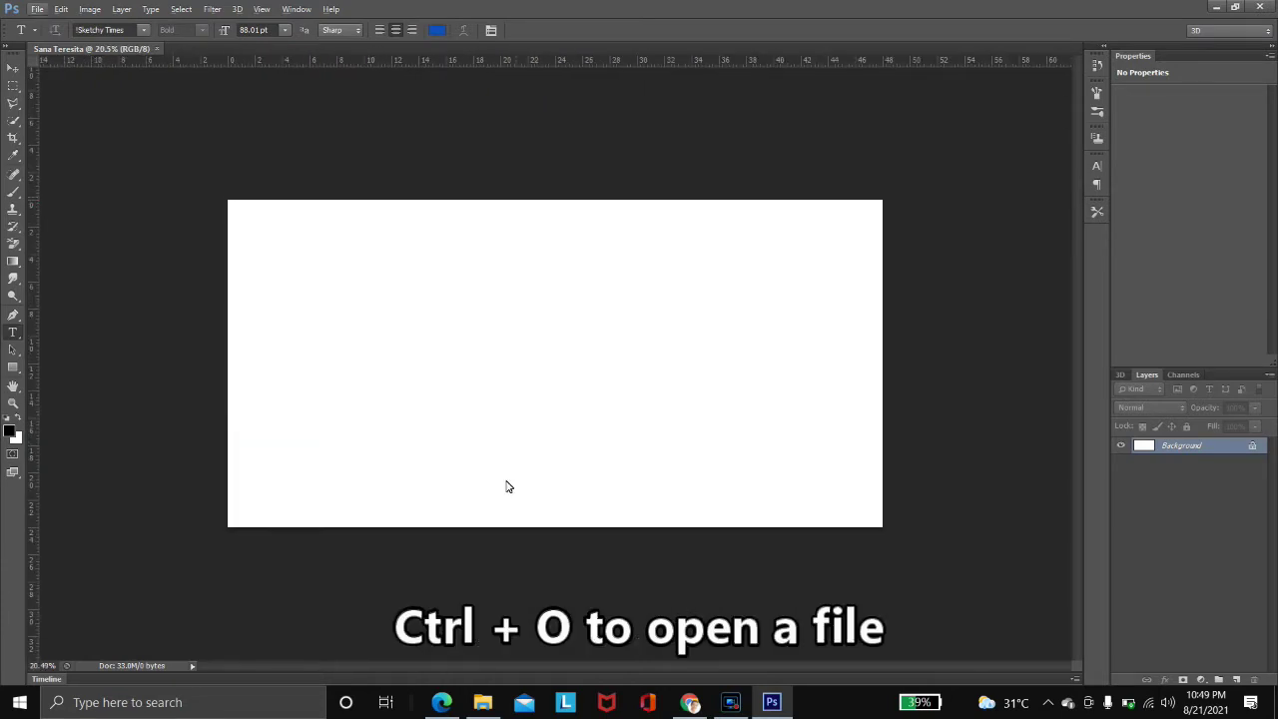
{"action": "key", "text": "ctrl+o"}
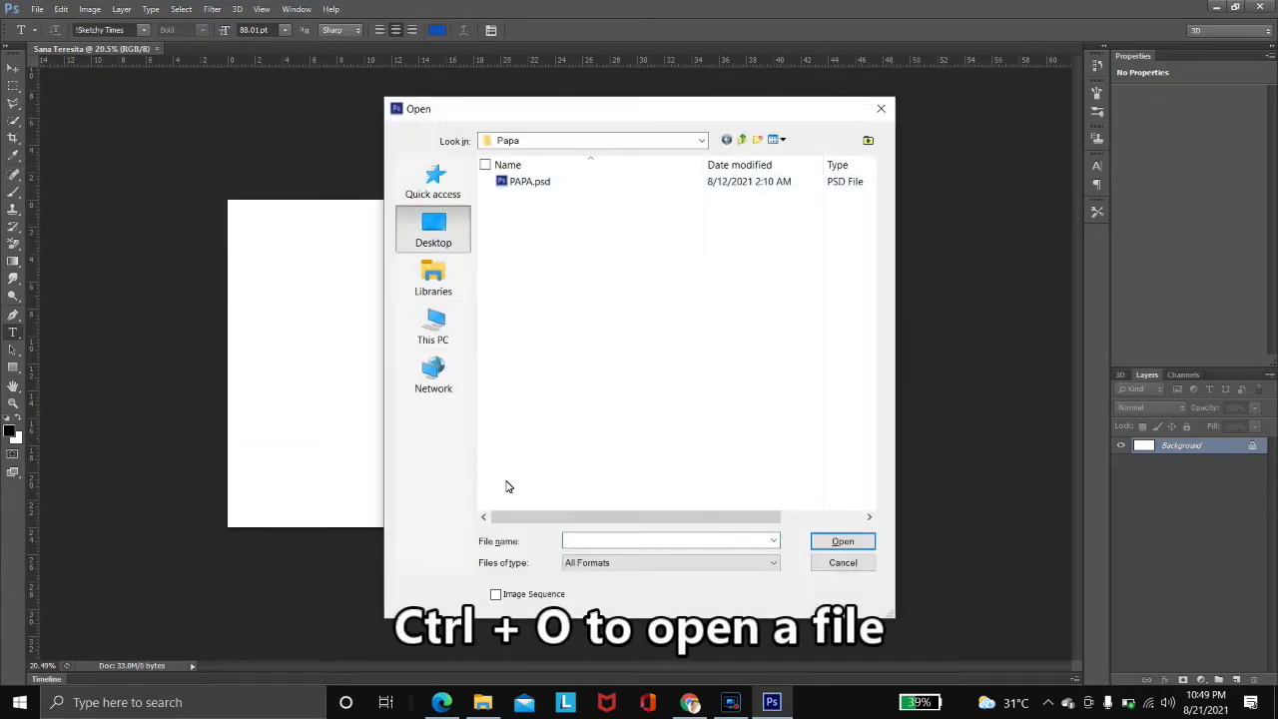
{"action": "scroll", "coordinate": [599, 300], "scroll_direction": "down", "scroll_amount": 5}
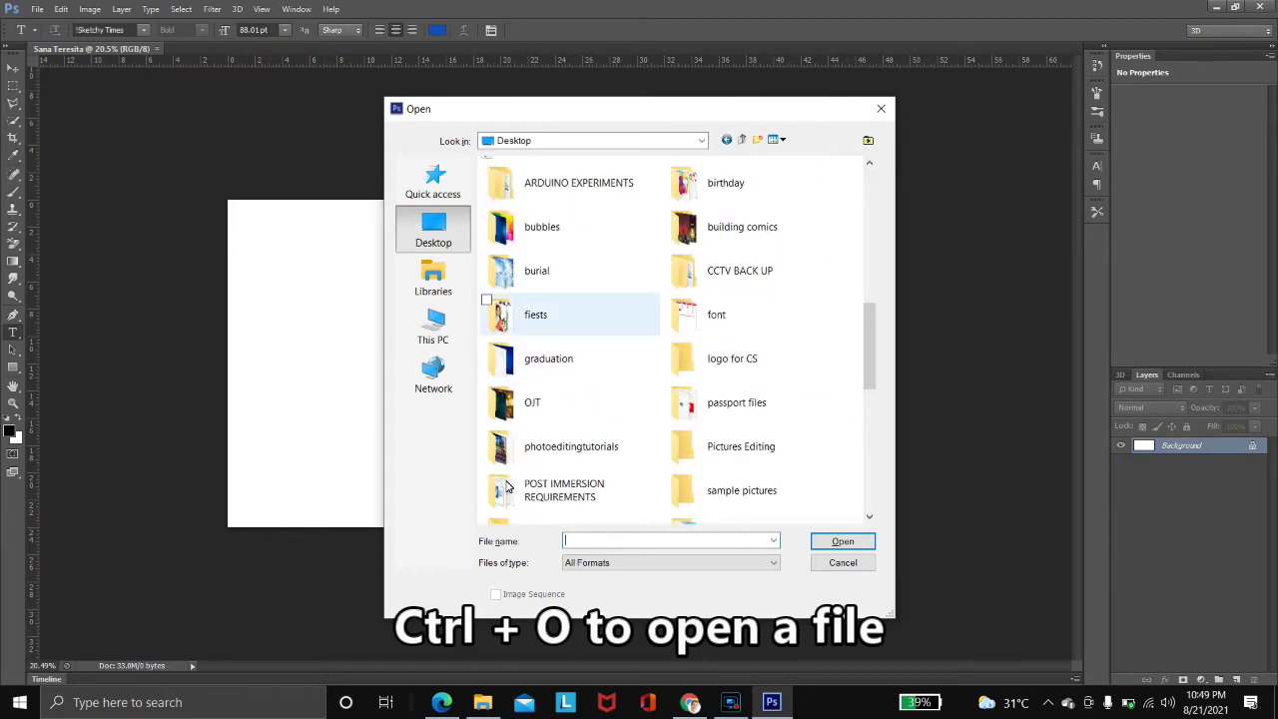
{"action": "double_click", "coordinate": [588, 314]}
{"action": "double_click", "coordinate": [506, 486]}
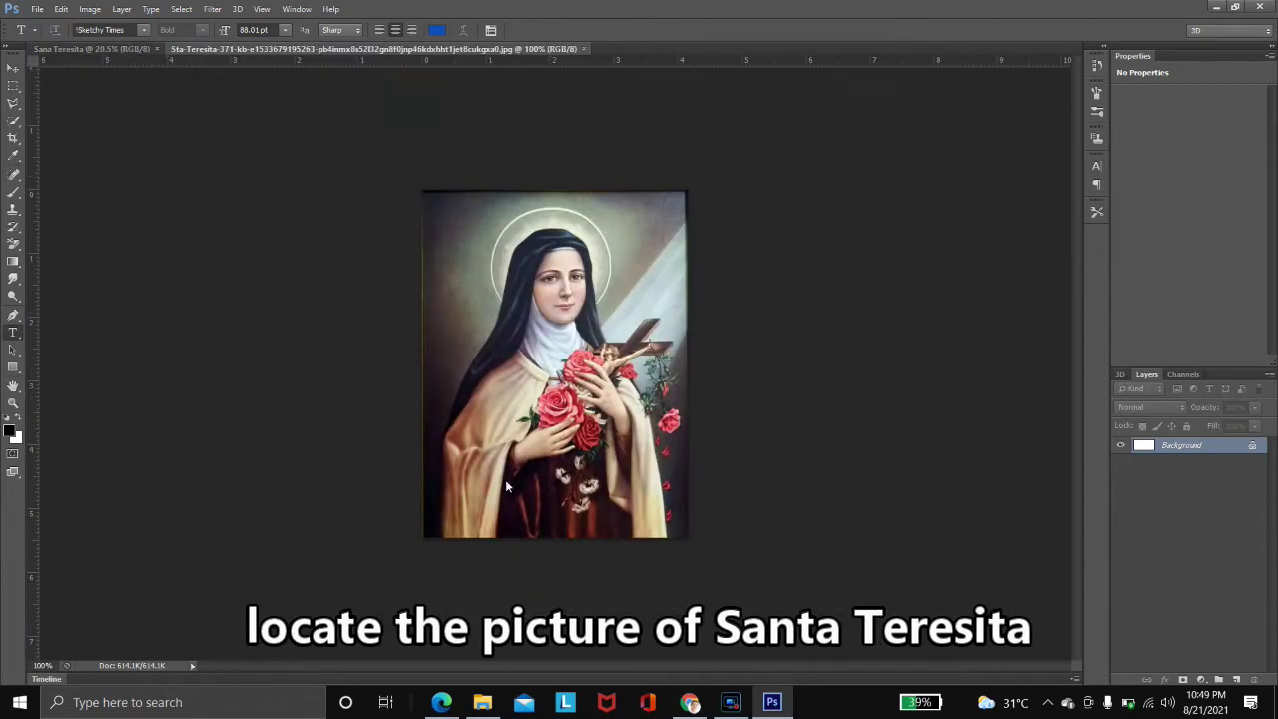
Copy the portrait into the Sana Teresita document as a new layer with the Move tool
{"action": "key", "text": "v"}
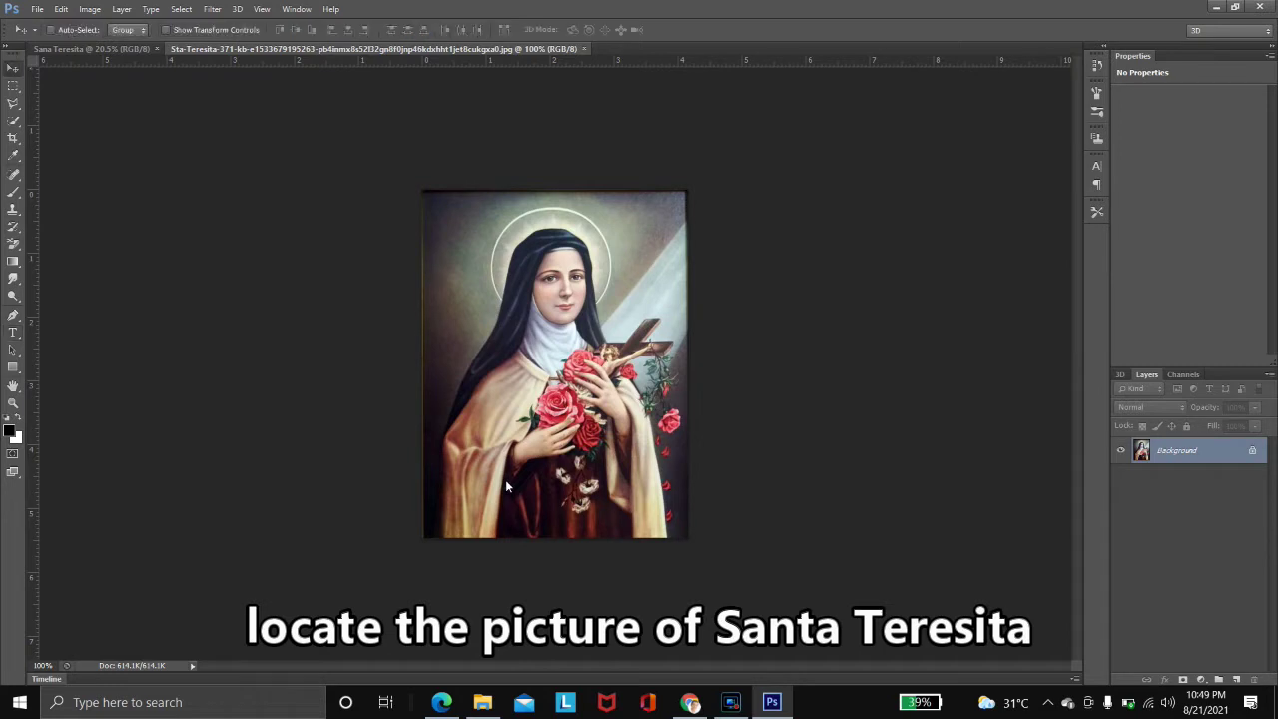
{"action": "left_click", "coordinate": [506, 486]}
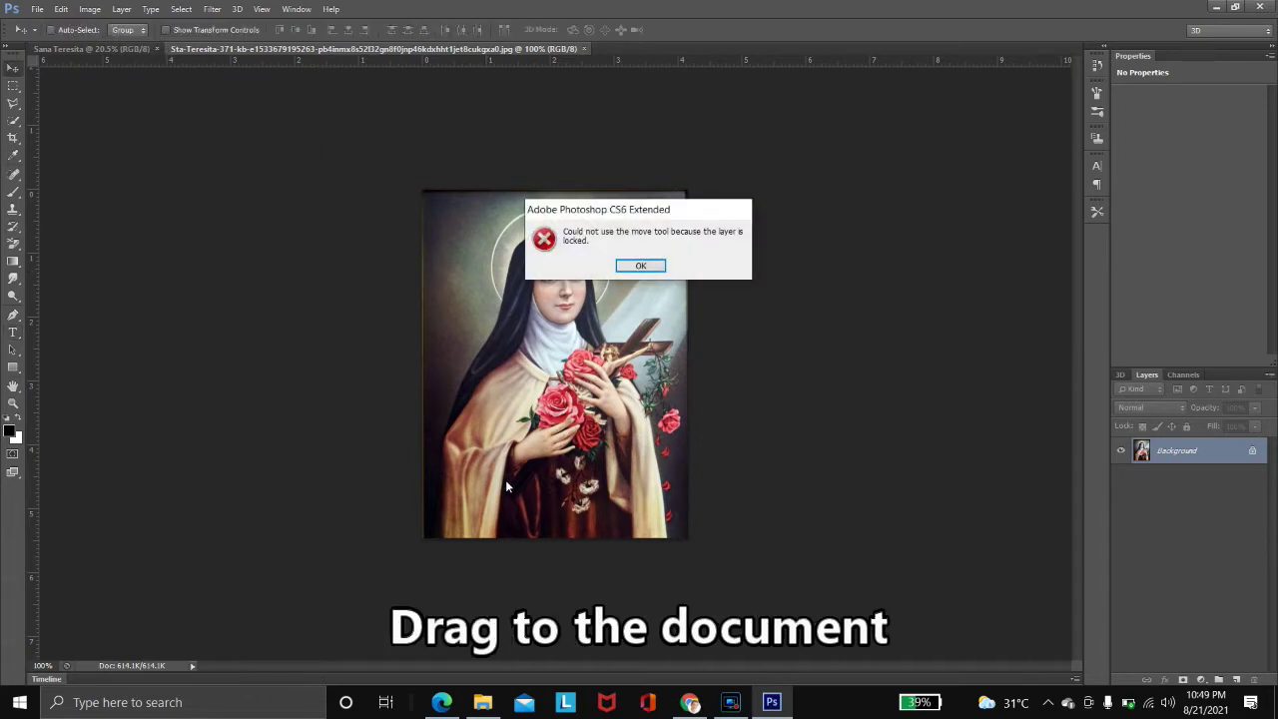
{"action": "key", "text": "Return"}
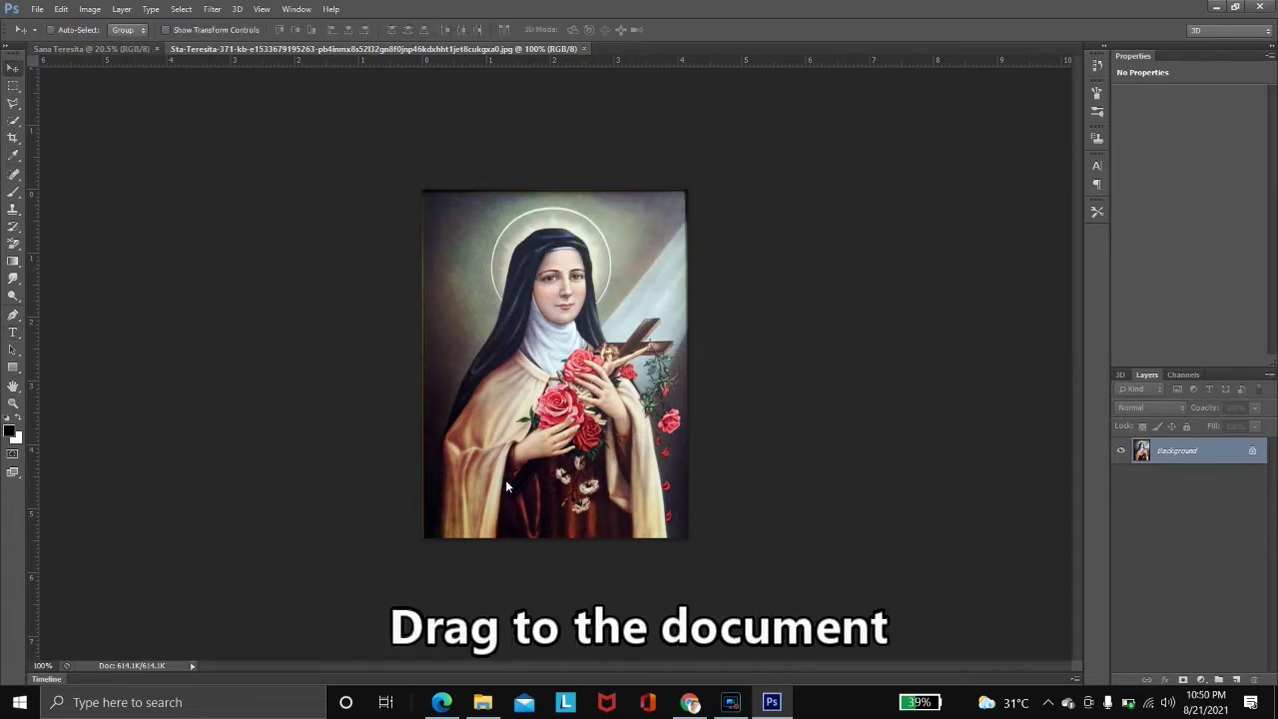
{"action": "mouse_move", "coordinate": [506, 487]}
{"action": "left_mouse_down"}
{"action": "mouse_move", "coordinate": [92, 49]}
{"action": "mouse_move", "coordinate": [506, 486]}
{"action": "mouse_move", "coordinate": [446, 290]}
{"action": "mouse_move", "coordinate": [626, 526]}
{"action": "left_mouse_up"}
Scale the portrait to the full canvas height, flush with the canvas's left edge and about 16.8 inches wide
{"action": "key", "text": "ctrl+t"}
{"action": "left_click_drag", "start_coordinate": [566, 448], "coordinate": [375, 394]}
{"action": "left_click_drag", "start_coordinate": [331, 471], "coordinate": [331, 526]}
{"action": "left_click_drag", "start_coordinate": [434, 363], "coordinate": [470, 364]}
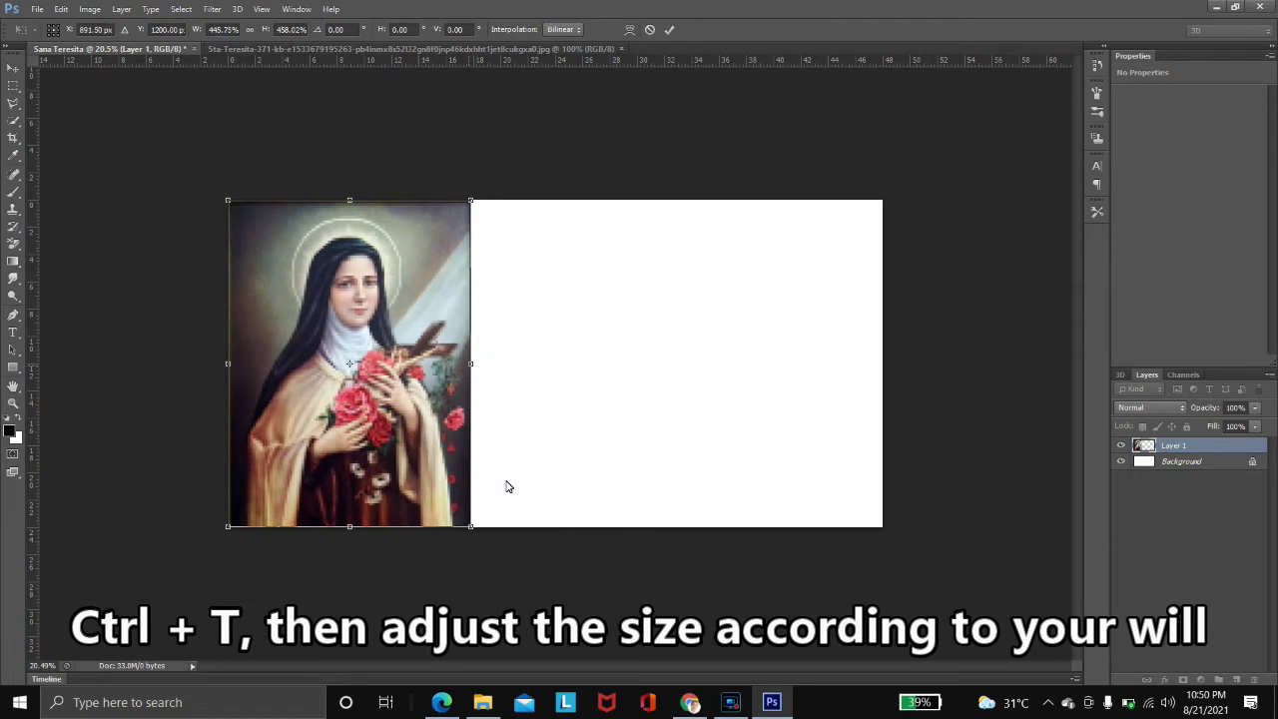
{"action": "key", "text": "Return"}
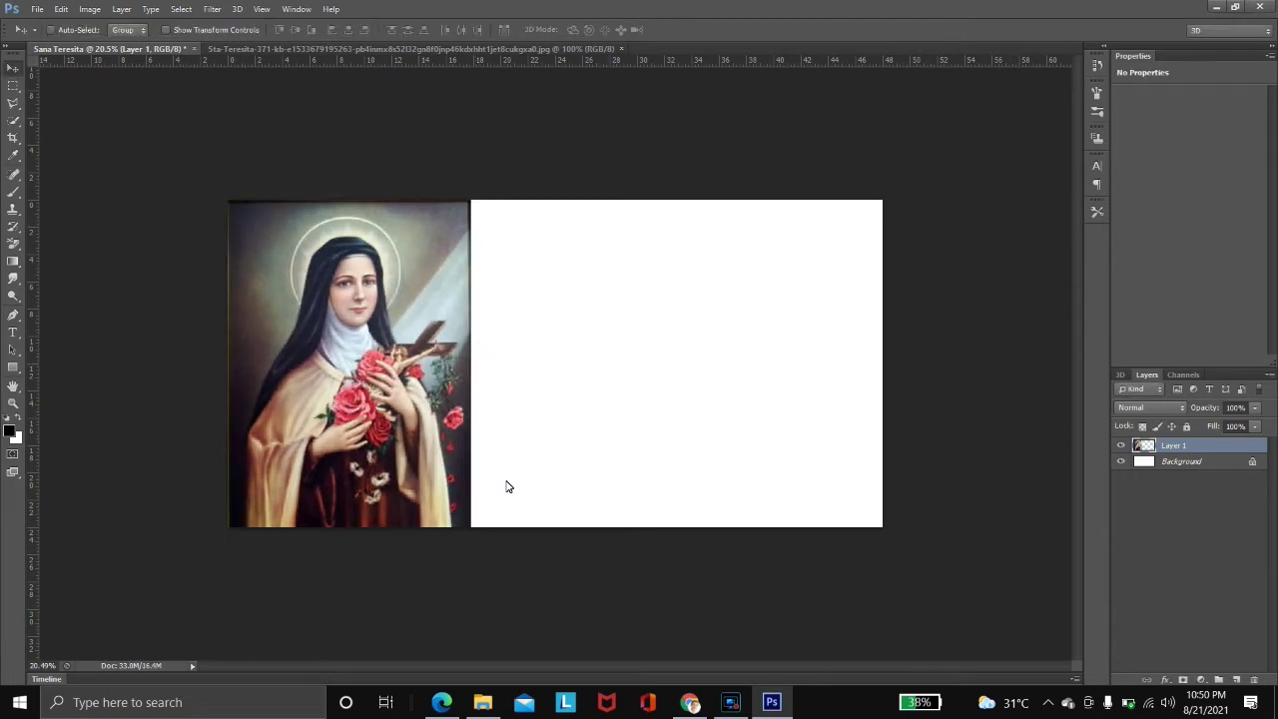
{"action": "key", "text": "ctrl+t"}
{"action": "left_click_drag", "start_coordinate": [470, 364], "coordinate": [457, 364]}
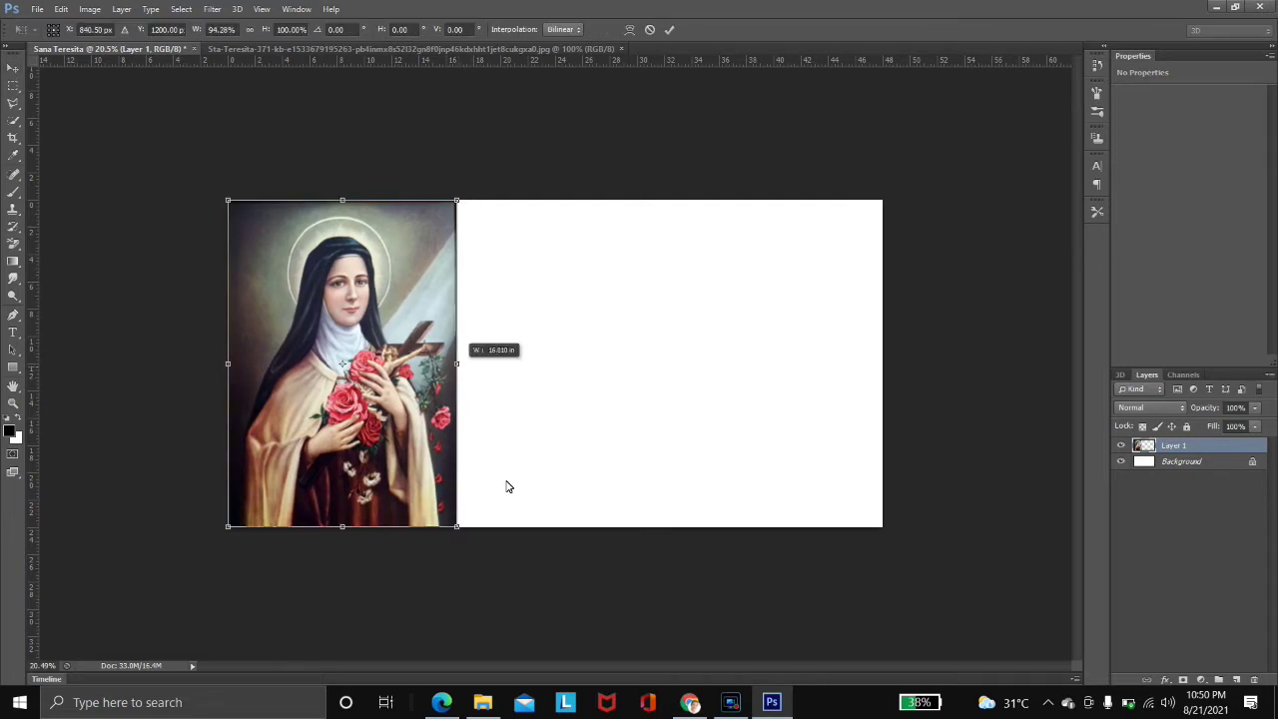
{"action": "key", "text": "Return"}
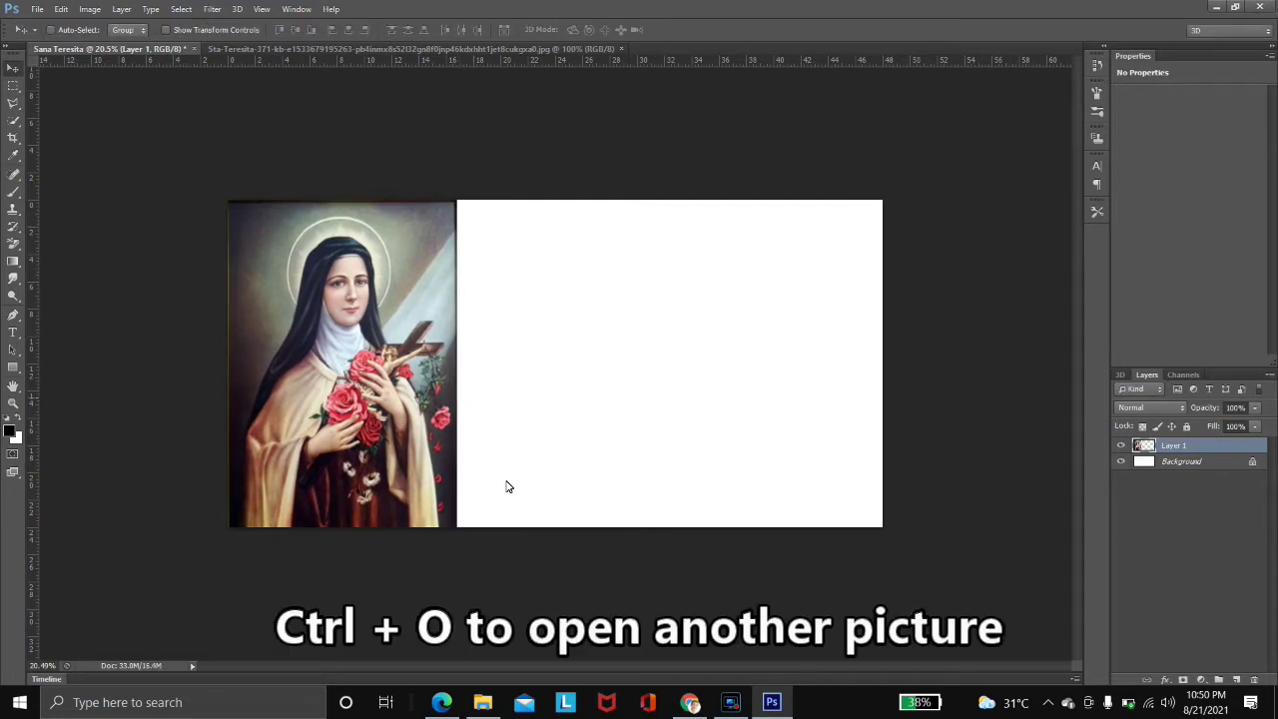
Open the purple bubbles picture images.jpg from the bubbles folder on the desktop
{"action": "key", "text": "ctrl+o"}
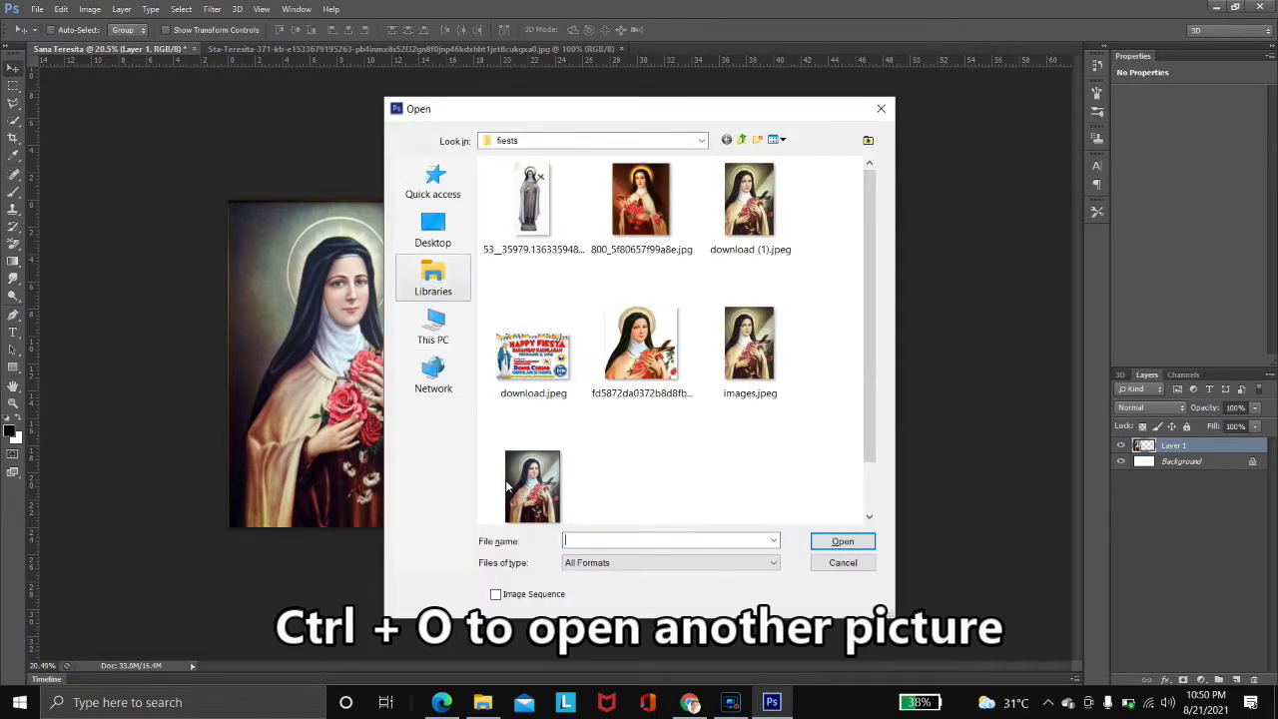
{"action": "left_click", "coordinate": [433, 230]}
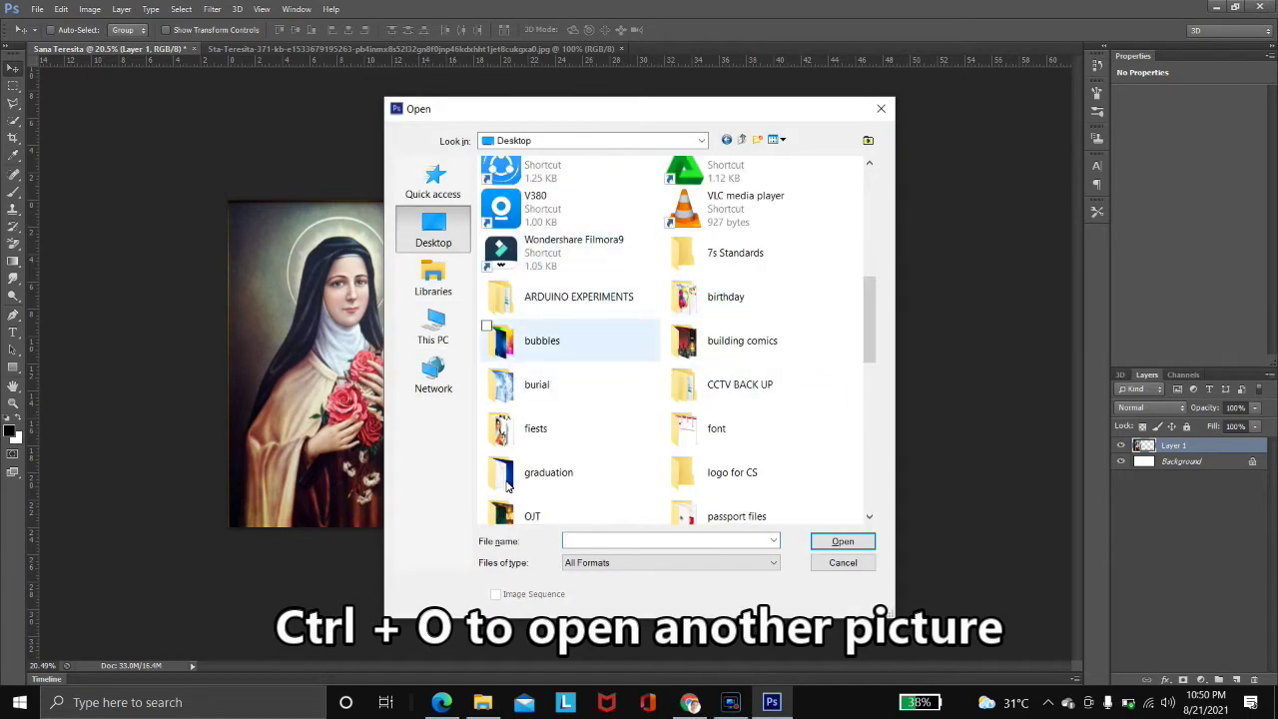
{"action": "left_click", "coordinate": [434, 327]}
{"action": "left_click", "coordinate": [433, 230]}
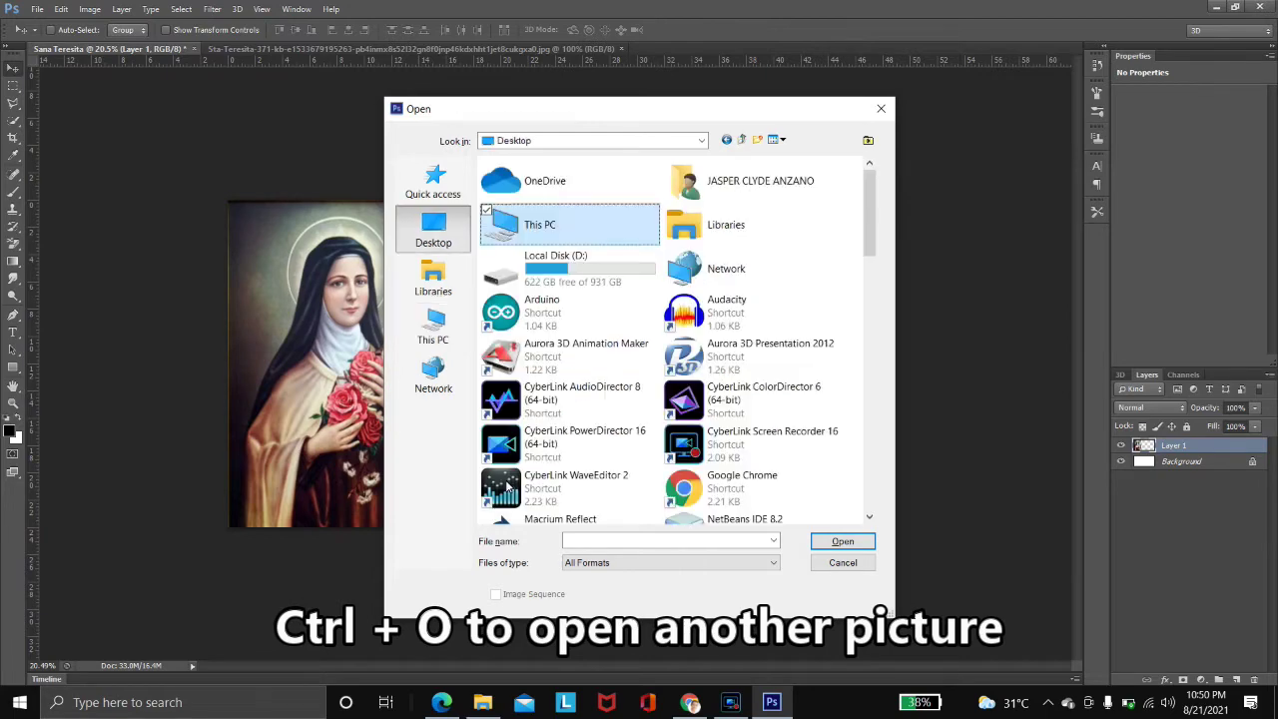
{"action": "scroll", "coordinate": [510, 486], "scroll_direction": "down", "scroll_amount": 4}
{"action": "left_click_drag", "start_coordinate": [600, 332], "coordinate": [540, 228]}
{"action": "double_click", "coordinate": [541, 228]}
{"action": "left_click", "coordinate": [540, 227]}
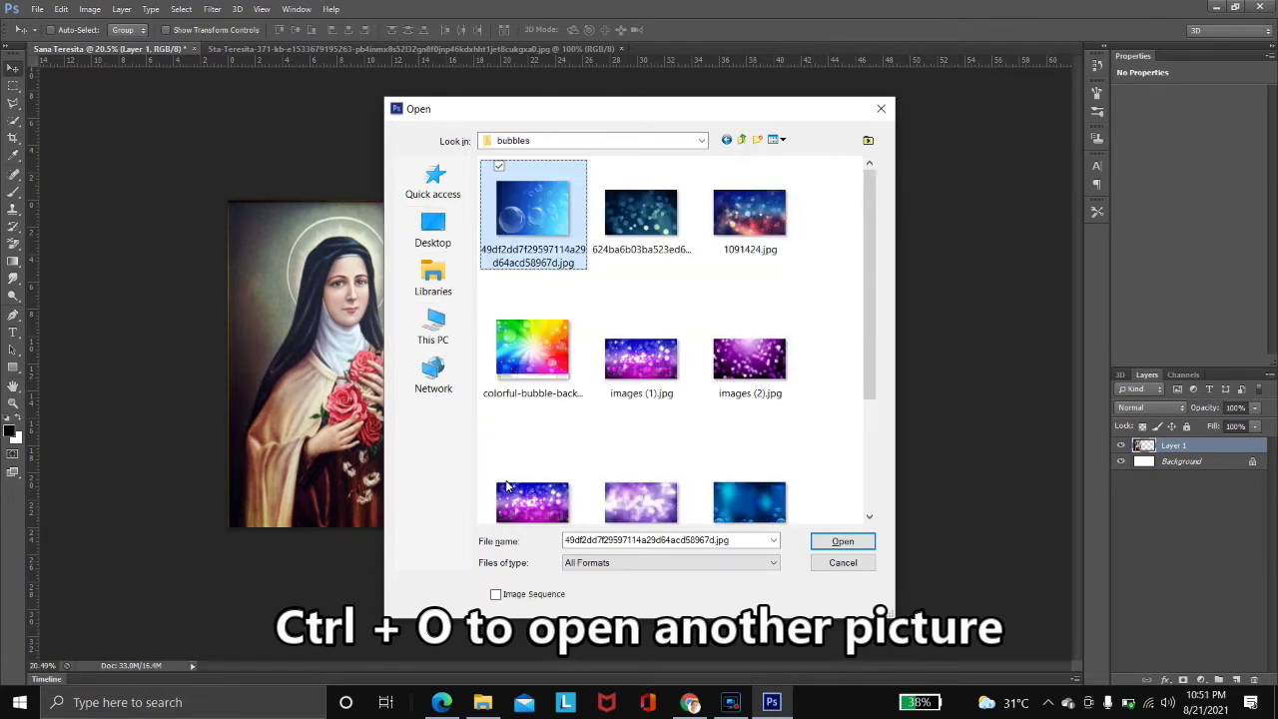
{"action": "scroll", "coordinate": [748, 349], "scroll_direction": "down", "scroll_amount": 3}
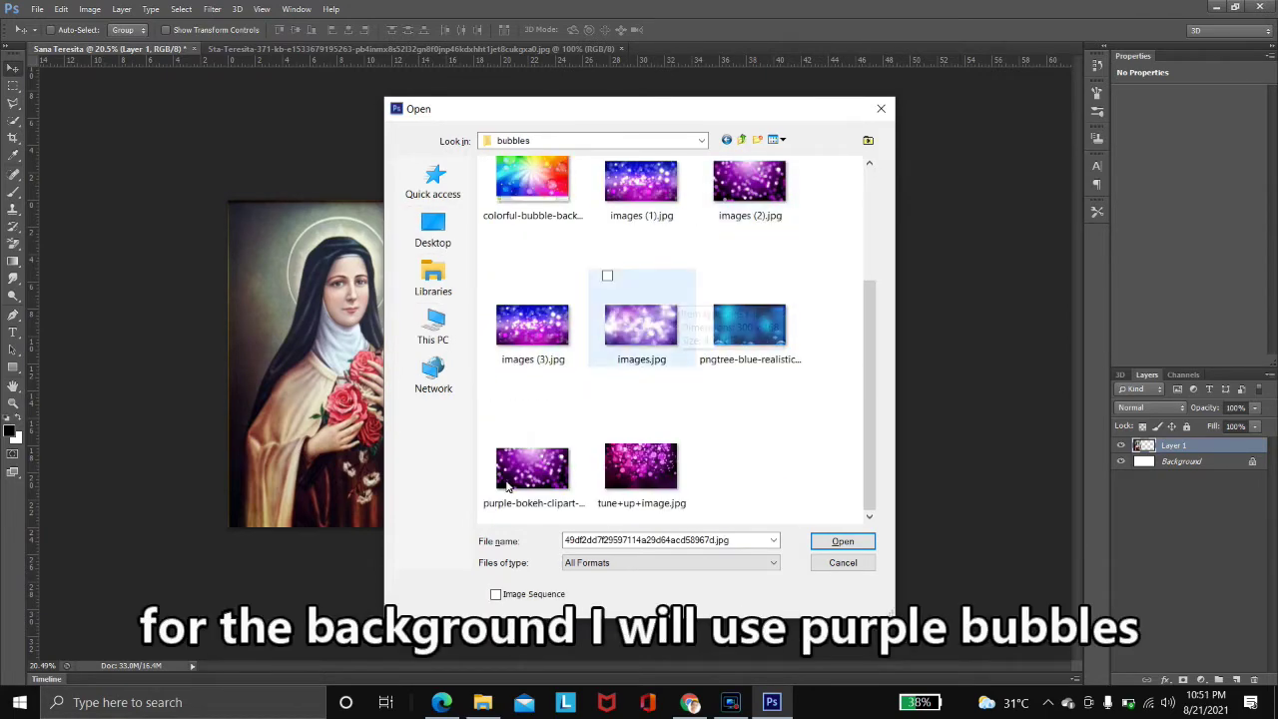
{"action": "scroll", "coordinate": [507, 486], "scroll_direction": "up", "scroll_amount": 2}
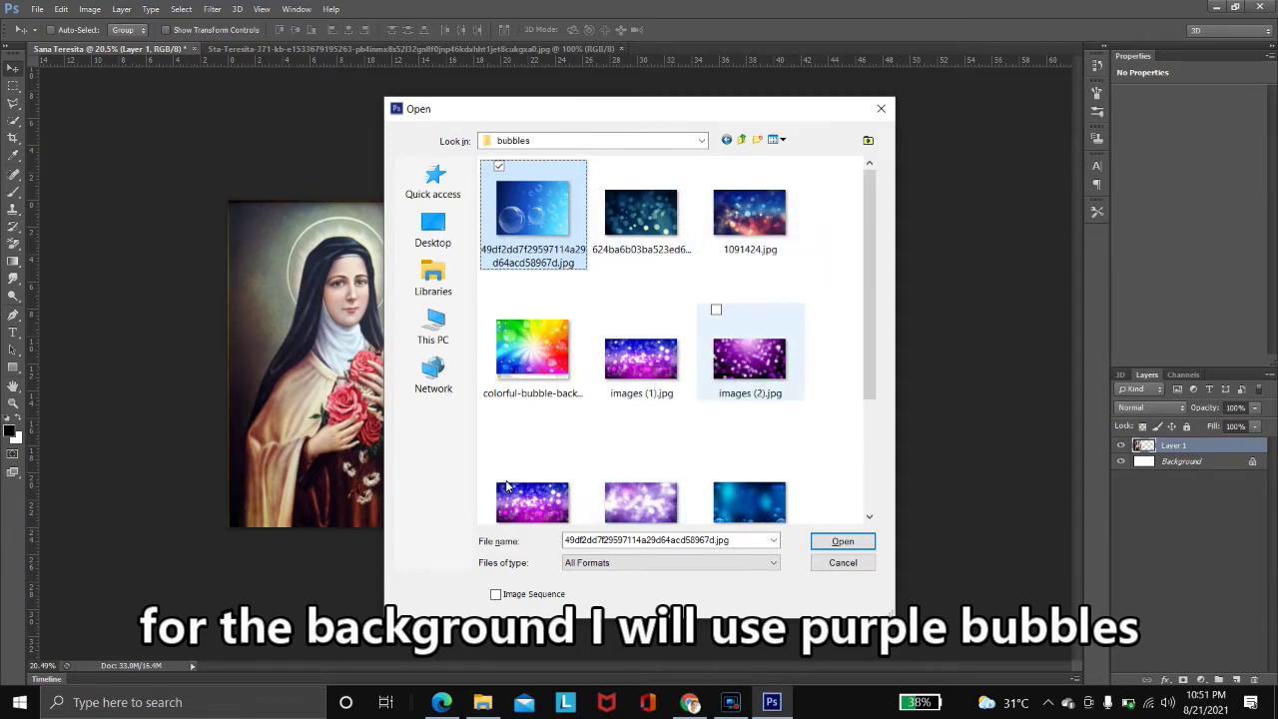
{"action": "scroll", "coordinate": [506, 486], "scroll_direction": "down", "scroll_amount": 2}
{"action": "left_click", "coordinate": [640, 325]}
{"action": "key", "text": "Return"}
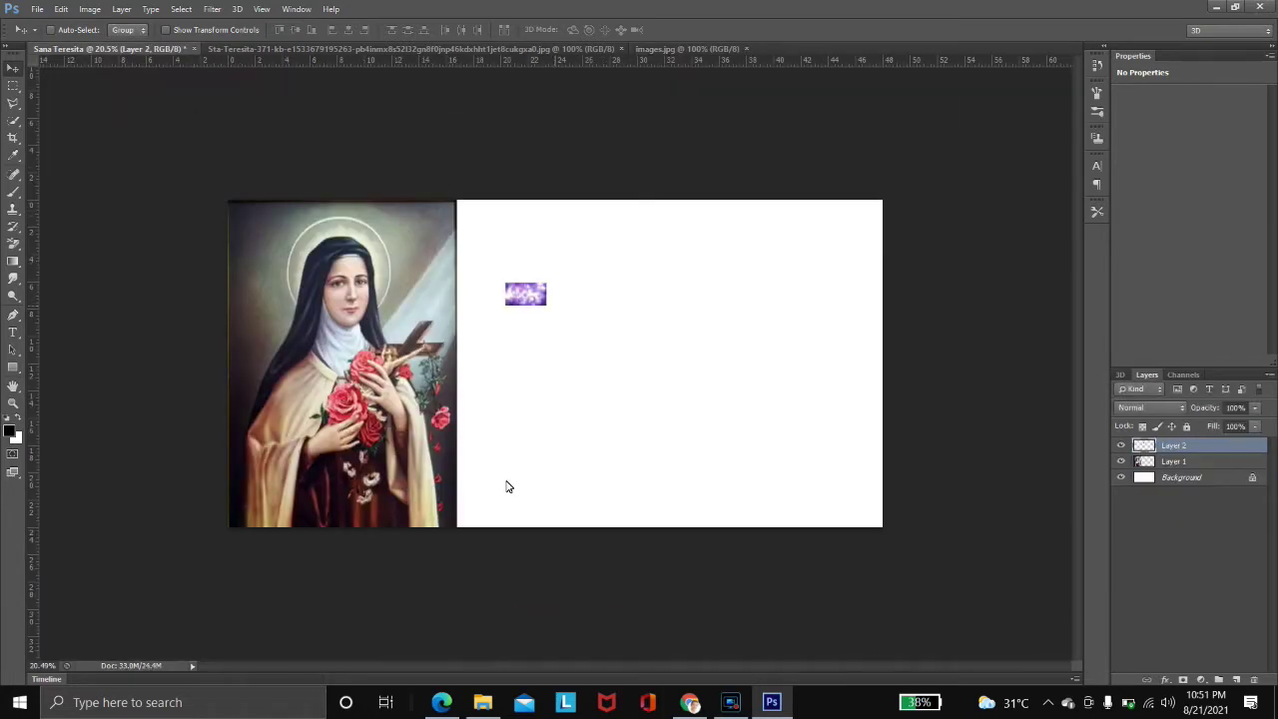
Stretch the purple bubbles layer to cover the whole white area beside the portrait
{"action": "key", "text": "ctrl+t"}
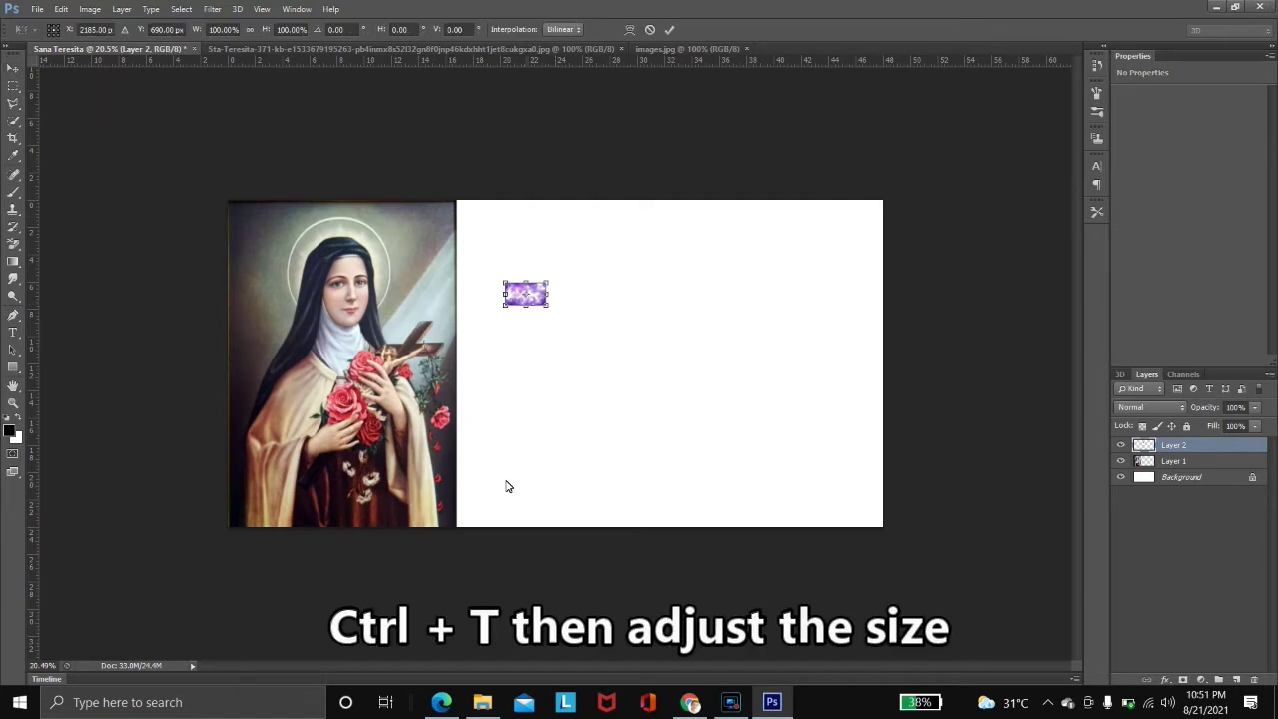
{"action": "left_click_drag", "start_coordinate": [527, 282], "coordinate": [526, 200]}
{"action": "left_click_drag", "start_coordinate": [527, 305], "coordinate": [526, 527]}
{"action": "left_click_drag", "start_coordinate": [546, 363], "coordinate": [882, 363]}
{"action": "left_click_drag", "start_coordinate": [505, 363], "coordinate": [457, 363]}
{"action": "key", "text": "Return"}
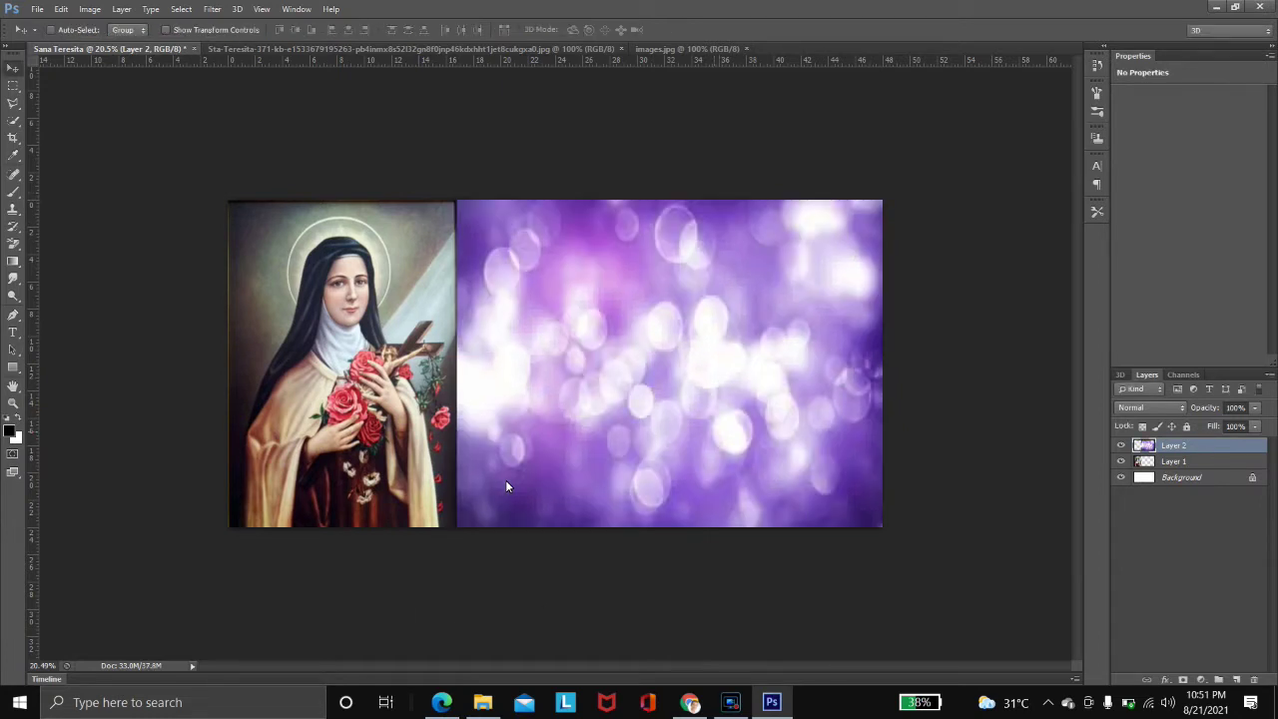
{"action": "left_click_drag", "start_coordinate": [647, 357], "coordinate": [639, 357]}
{"action": "key", "text": "ctrl+z"}
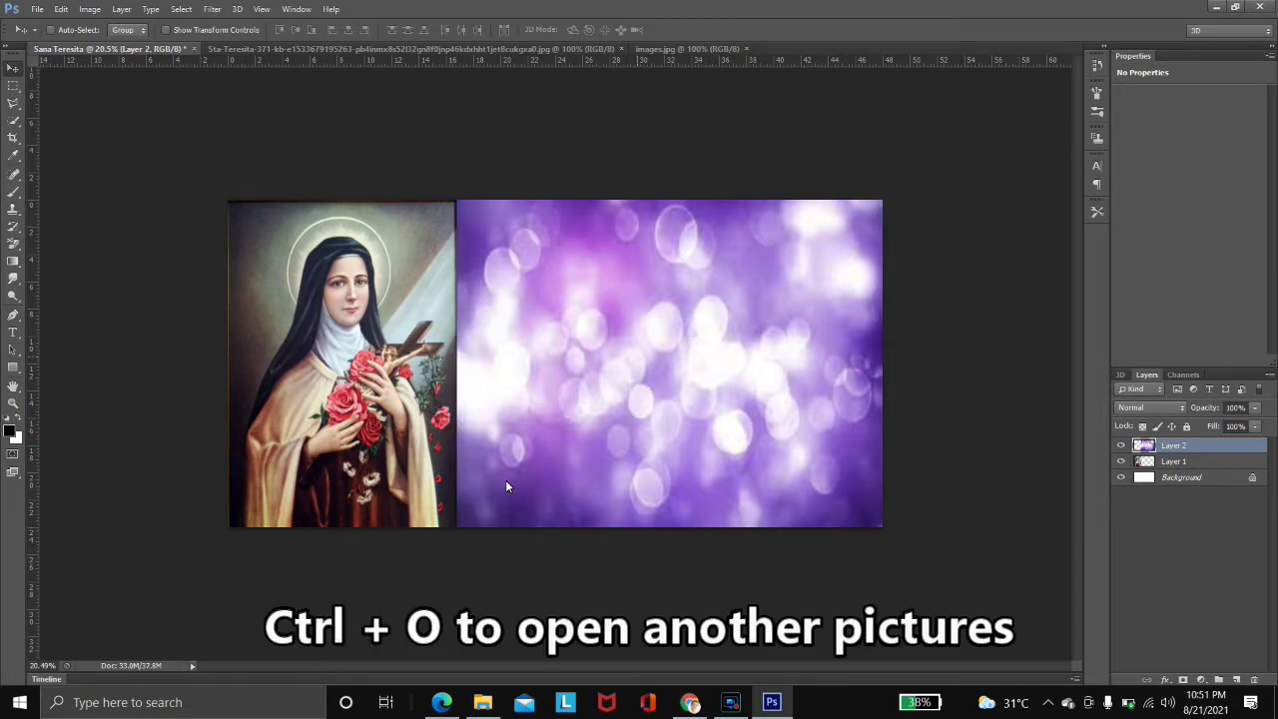
Open the pngtree-celebrate-illustration party flags and confetti picture from the desktop's birthday folder
{"action": "key", "text": "ctrl+o"}
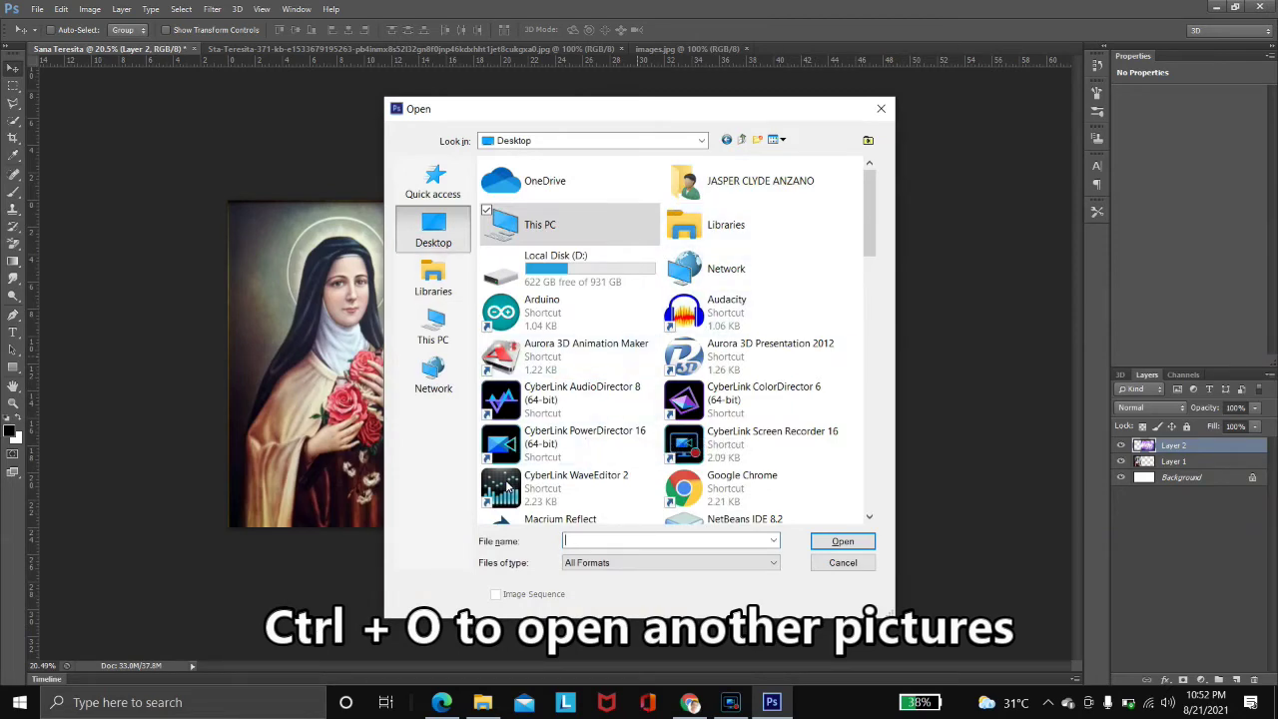
{"action": "scroll", "coordinate": [734, 304], "scroll_direction": "down", "scroll_amount": 4}
{"action": "double_click", "coordinate": [727, 298]}
{"action": "scroll", "coordinate": [507, 485], "scroll_direction": "down", "scroll_amount": 10}
{"action": "scroll", "coordinate": [507, 485], "scroll_direction": "down", "scroll_amount": 8}
{"action": "scroll", "coordinate": [508, 485], "scroll_direction": "up", "scroll_amount": 4}
{"action": "left_click", "coordinate": [649, 327]}
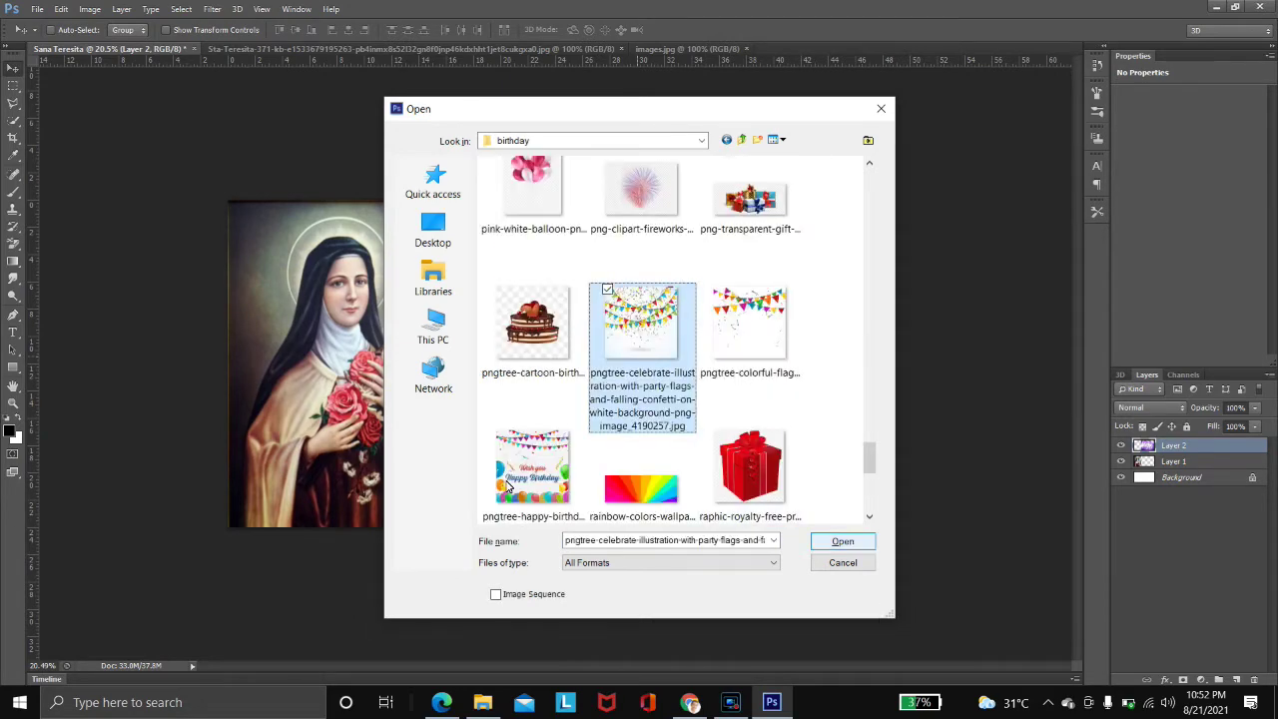
{"action": "left_click", "coordinate": [843, 541]}
Close the Sta-Teresita and images.jpg source pictures, keeping the party flags picture open
{"action": "left_click", "coordinate": [340, 49]}
{"action": "left_click", "coordinate": [617, 48]}
{"action": "key", "text": "ctrl+shift+Tab"}
{"action": "key", "text": "ctrl+w"}
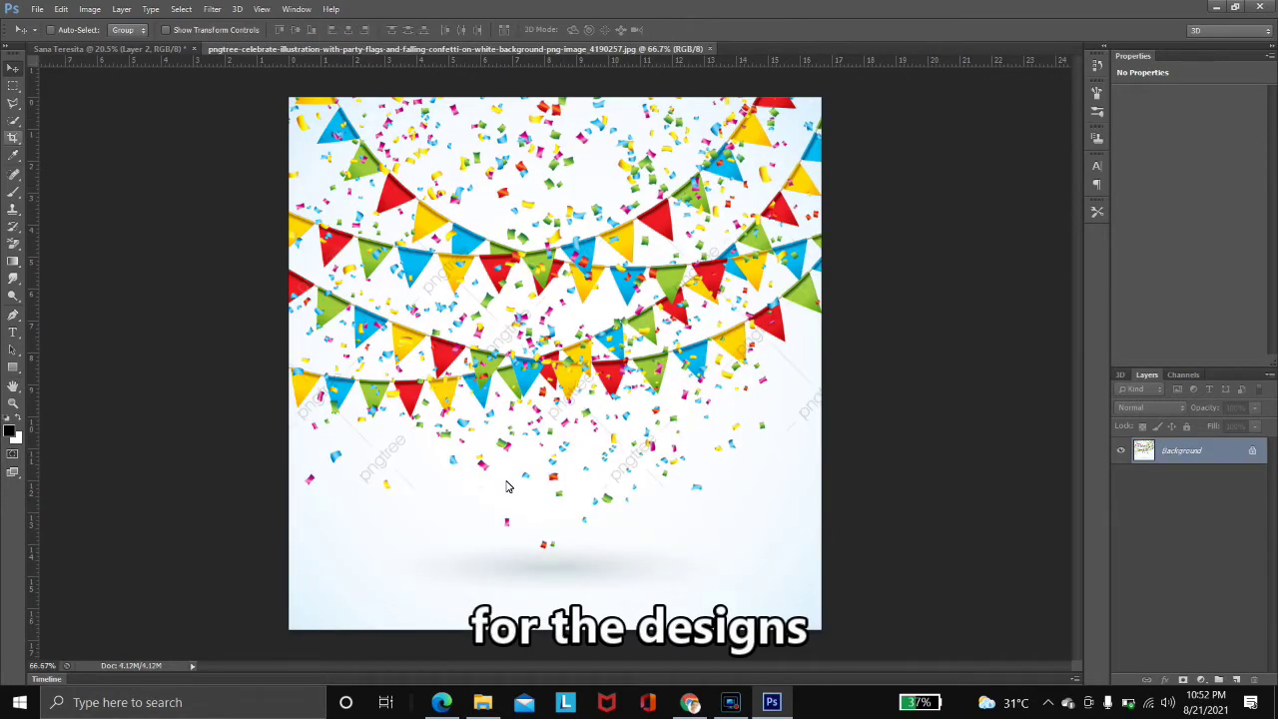
Remove the pale background below the lowest string of flags in the party flags picture
{"action": "key", "text": "b"}
{"action": "key", "text": "w"}
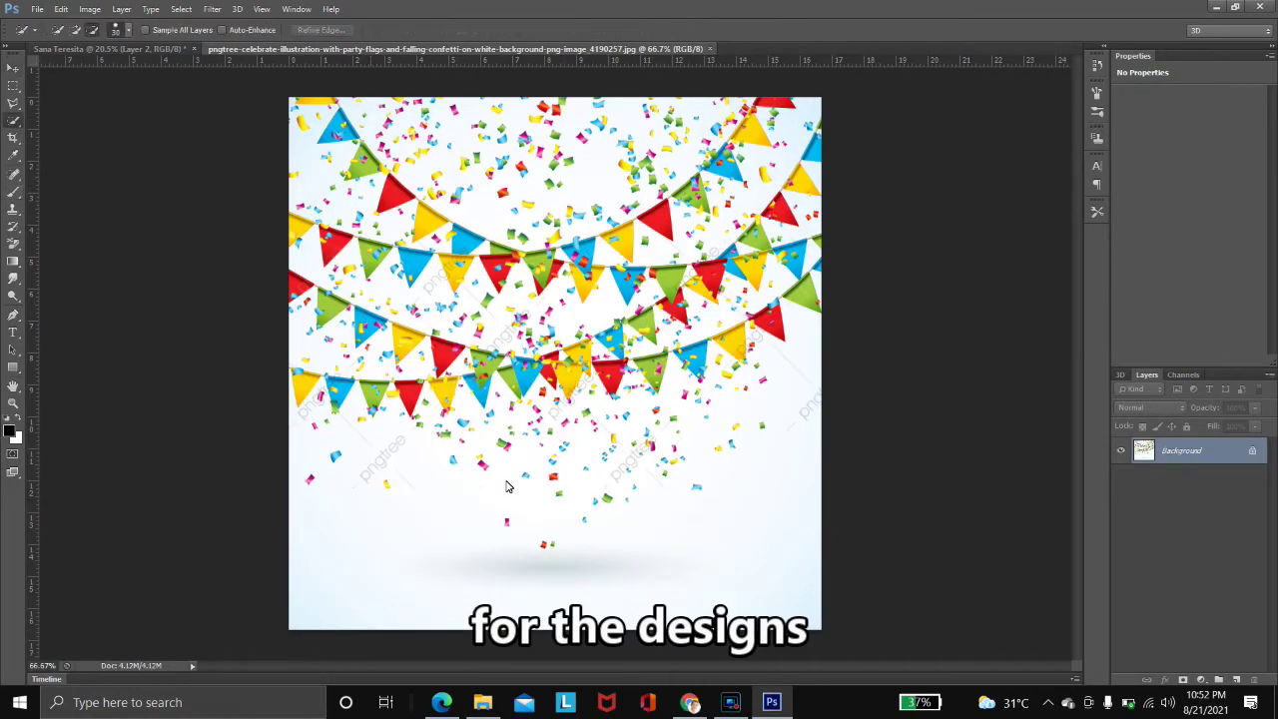
{"action": "right_click", "coordinate": [13, 119]}
{"action": "left_click", "coordinate": [70, 136]}
{"action": "left_click", "coordinate": [505, 486]}
{"action": "key", "text": "e"}
{"action": "left_click", "coordinate": [373, 550]}
{"action": "key", "text": "Delete"}
{"action": "key", "text": "ctrl+d"}
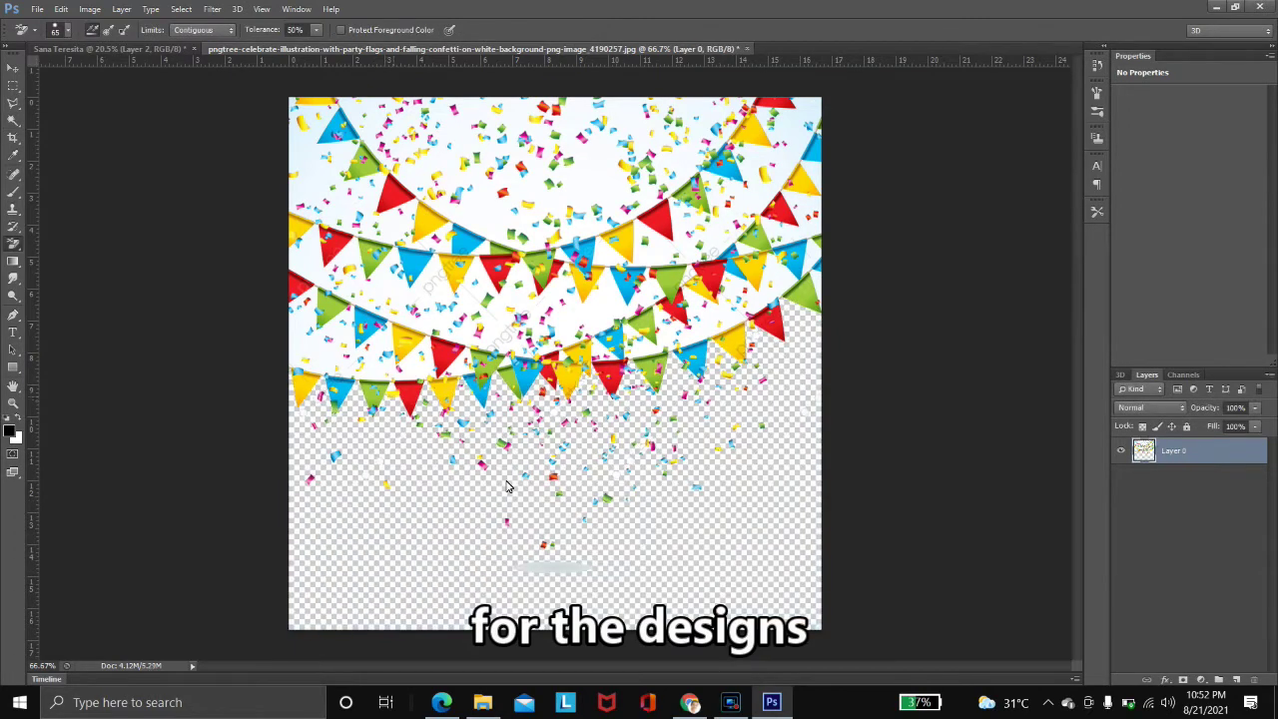
Delete the background in the upper left corner and inside the top flag string using the Magic Wand
{"action": "key", "text": "w"}
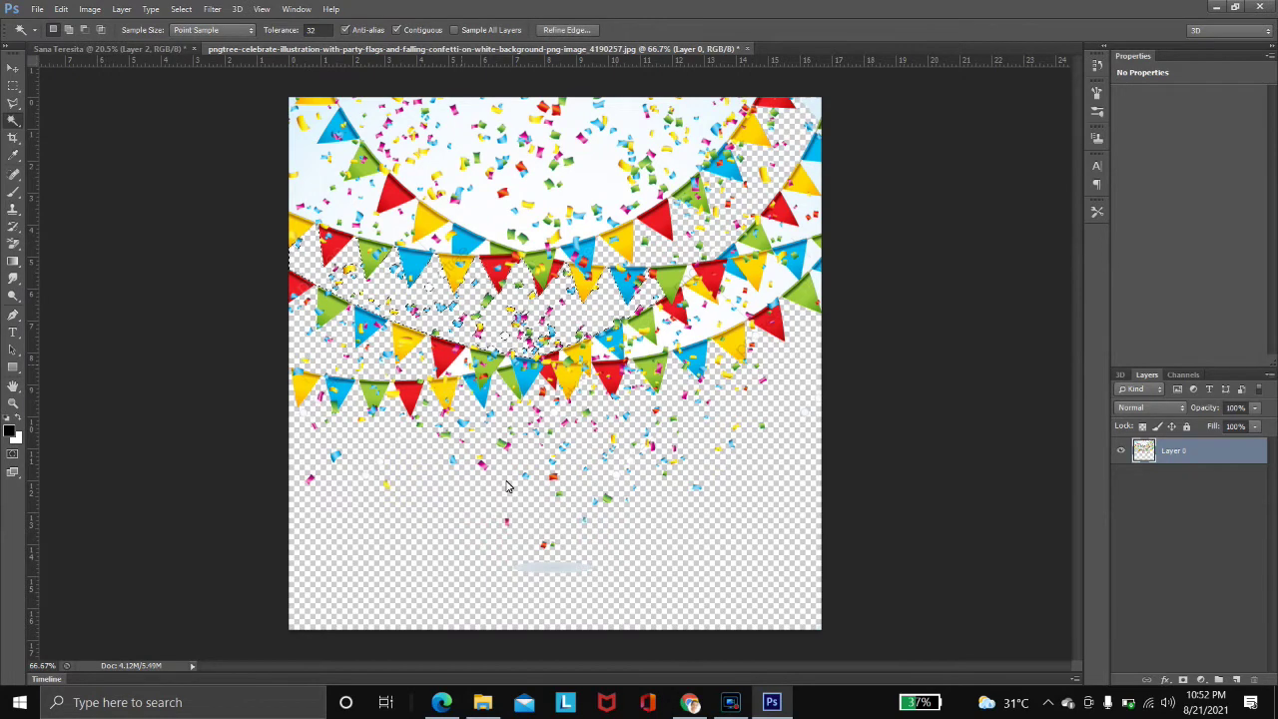
{"action": "left_click", "coordinate": [292, 104]}
{"action": "key", "text": "Delete"}
{"action": "key", "text": "ctrl+d"}
{"action": "left_click", "coordinate": [519, 170]}
{"action": "key", "text": "Delete"}
{"action": "key", "text": "ctrl+d"}
{"action": "left_click", "coordinate": [805, 227]}
{"action": "key", "text": "ctrl+d"}
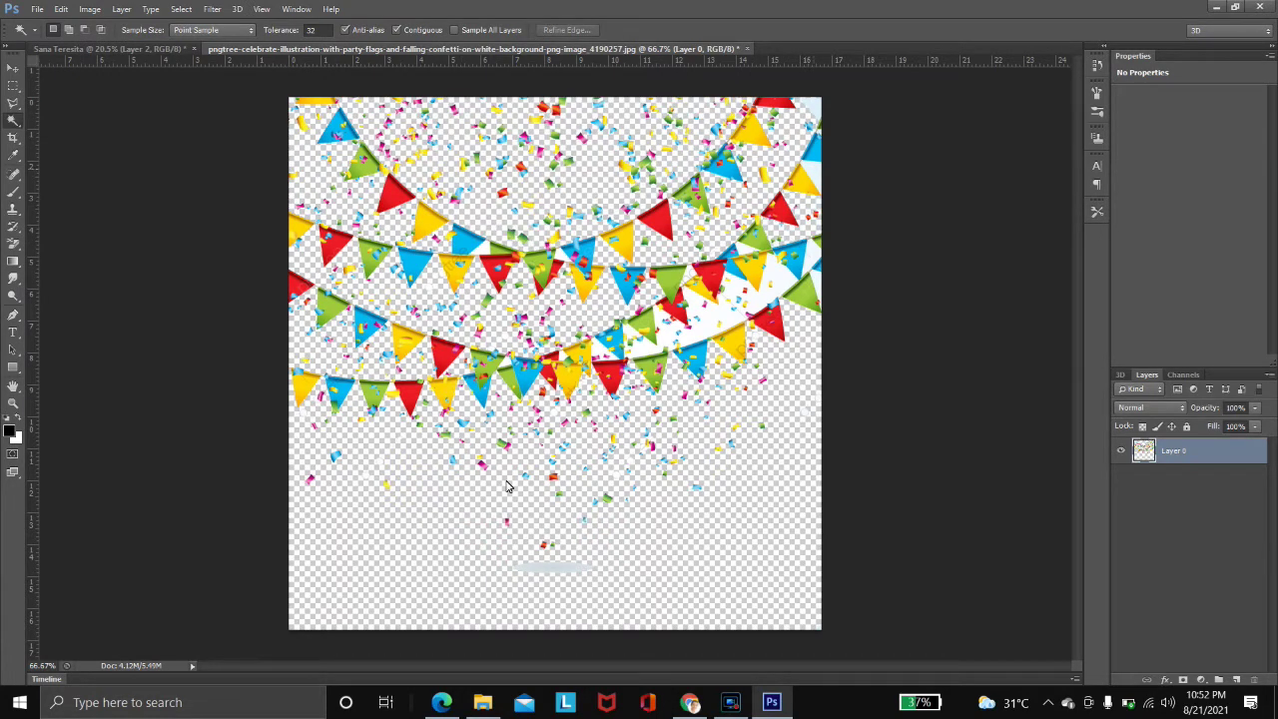
Select and delete the remaining white patches between the flag strings on the right side of the picture
{"action": "left_click", "coordinate": [704, 314]}
{"action": "key", "text": "Delete"}
{"action": "key", "text": "ctrl+d"}
{"action": "left_click", "coordinate": [745, 248]}
{"action": "key", "text": "Delete"}
{"action": "key", "text": "ctrl+d"}
{"action": "left_click", "coordinate": [505, 487]}
{"action": "key", "text": "Delete"}
{"action": "key", "text": "ctrl+d"}
{"action": "left_click", "coordinate": [689, 271]}
{"action": "key", "text": "Delete"}
{"action": "key", "text": "ctrl+d"}
{"action": "left_click", "coordinate": [688, 272]}
{"action": "key", "text": "Delete"}
{"action": "key", "text": "ctrl+d"}
Delete the leftover background in the picture's upper right corner and the grey shadow below the confetti
{"action": "left_click", "coordinate": [805, 112]}
{"action": "key", "text": "ctrl+d"}
{"action": "left_click", "coordinate": [814, 105]}
{"action": "key", "text": "Delete"}
{"action": "key", "text": "ctrl+d"}
{"action": "left_click", "coordinate": [505, 486]}
{"action": "key", "text": "Delete"}
{"action": "key", "text": "ctrl+d"}
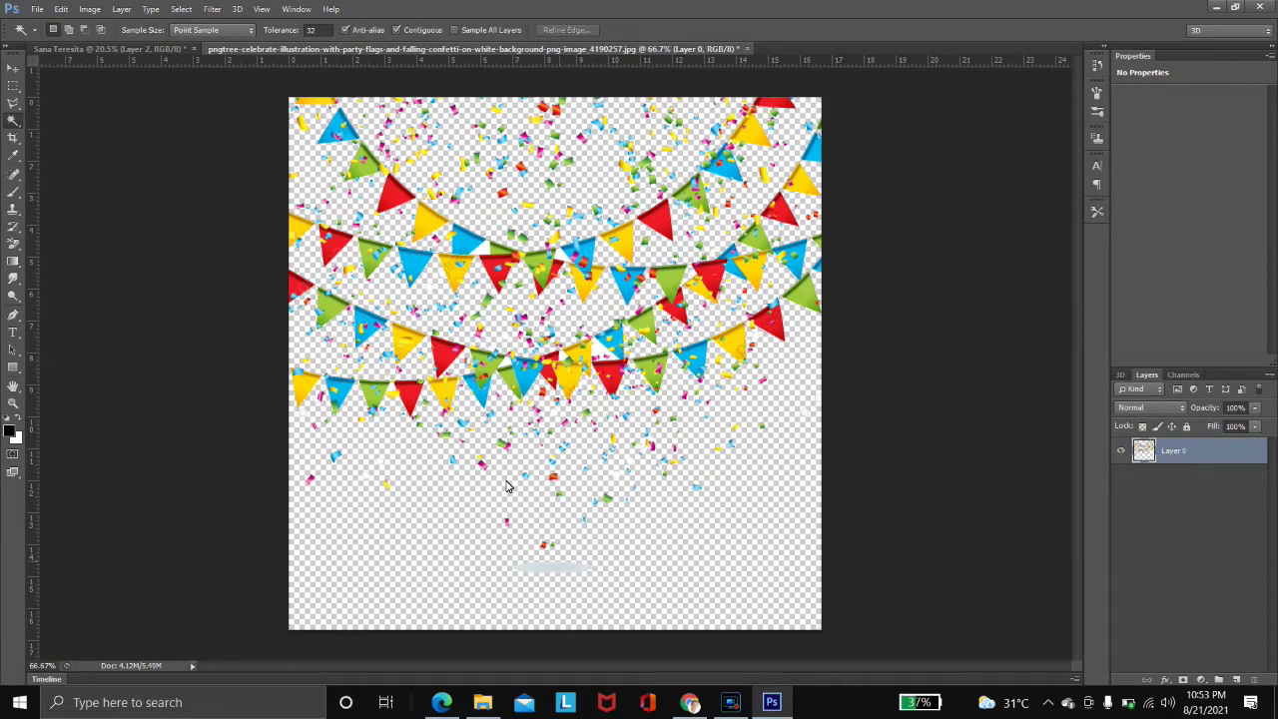
{"action": "left_click", "coordinate": [551, 567]}
{"action": "key", "text": "Delete"}
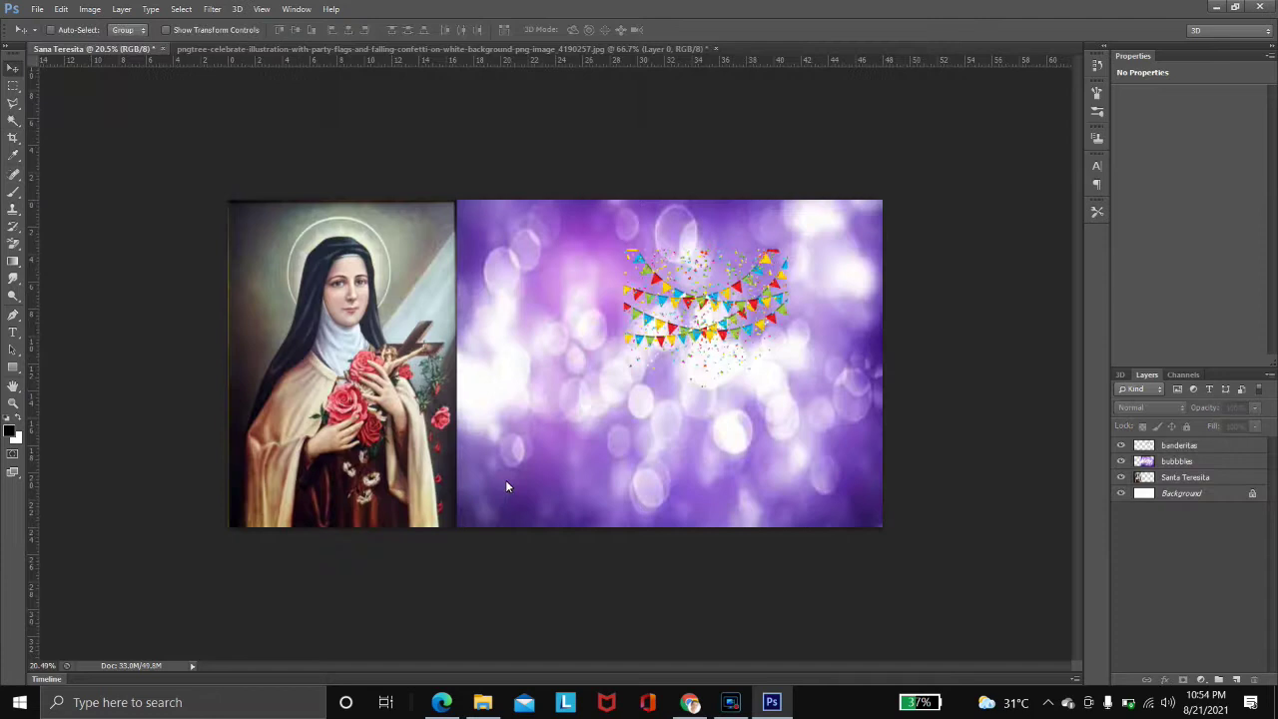
Open the fireworks clipart 25-250003_transparent-background-fireworks-clipart-hd-png-download.png from the birthday folder
{"action": "key", "text": "ctrl+o"}
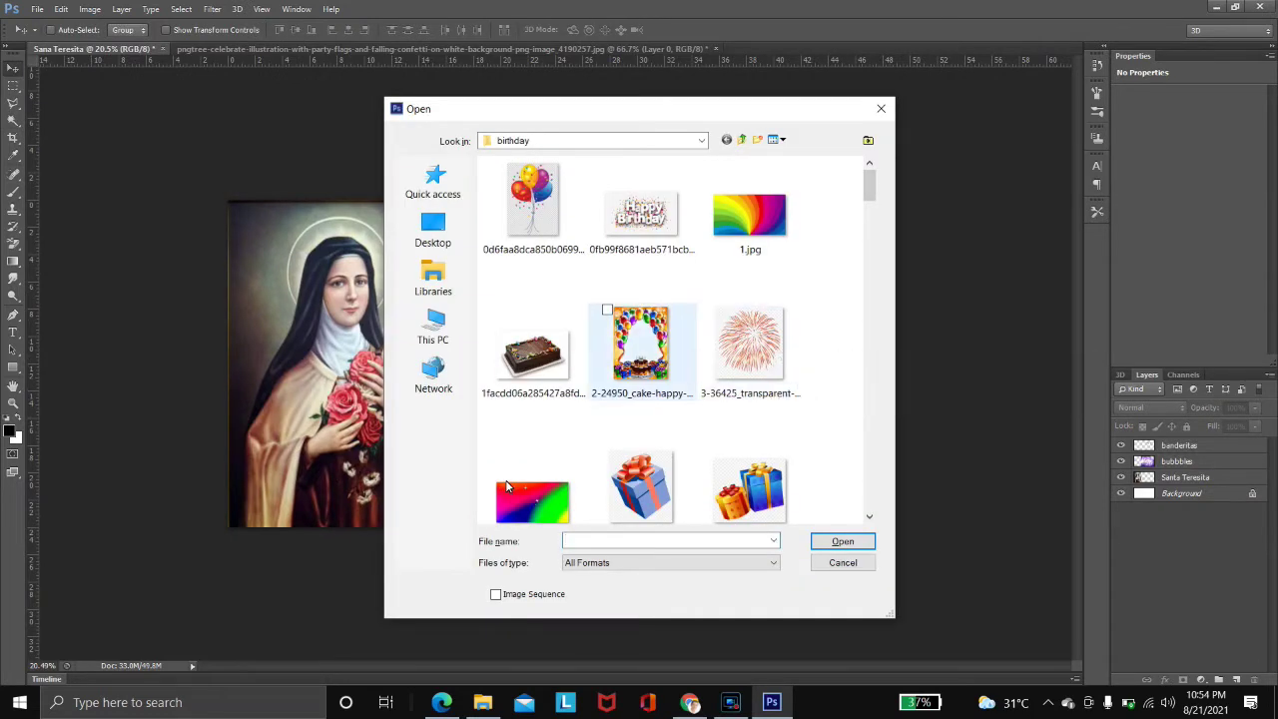
{"action": "scroll", "coordinate": [505, 486], "scroll_direction": "down", "scroll_amount": 3}
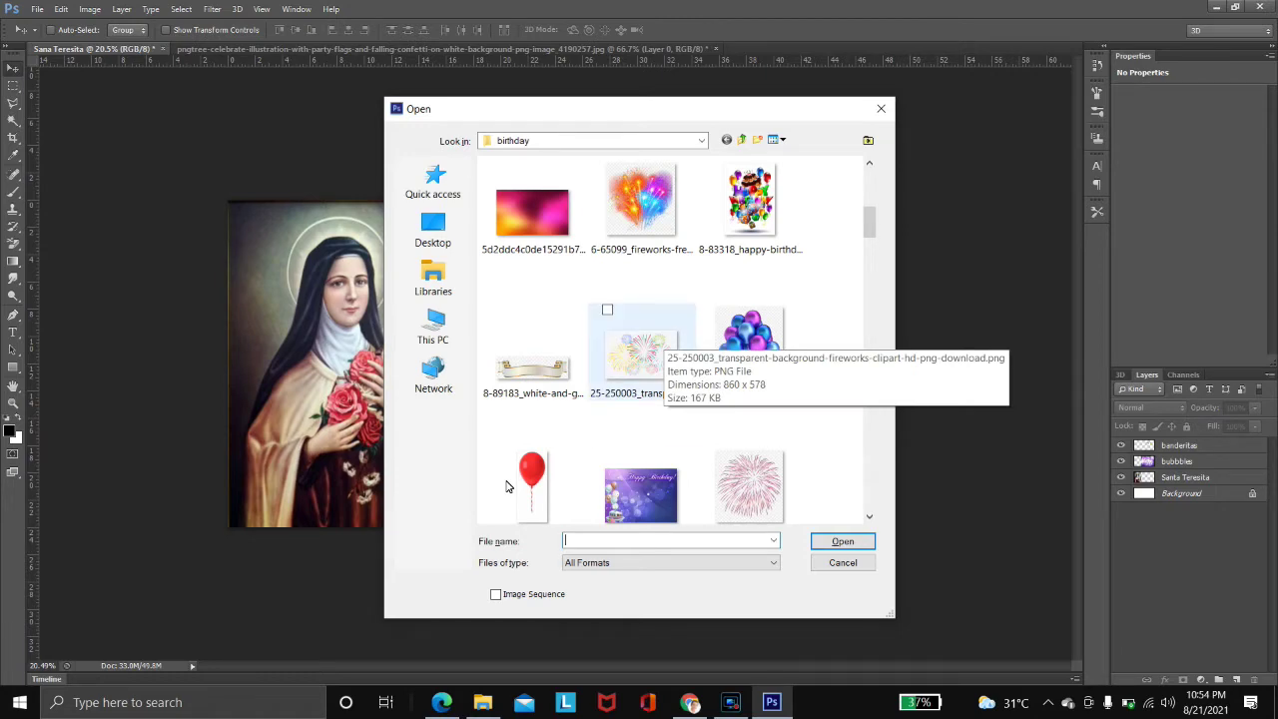
{"action": "left_click", "coordinate": [640, 354]}
{"action": "scroll", "coordinate": [505, 486], "scroll_direction": "down", "scroll_amount": 3}
{"action": "scroll", "coordinate": [505, 486], "scroll_direction": "down", "scroll_amount": 8}
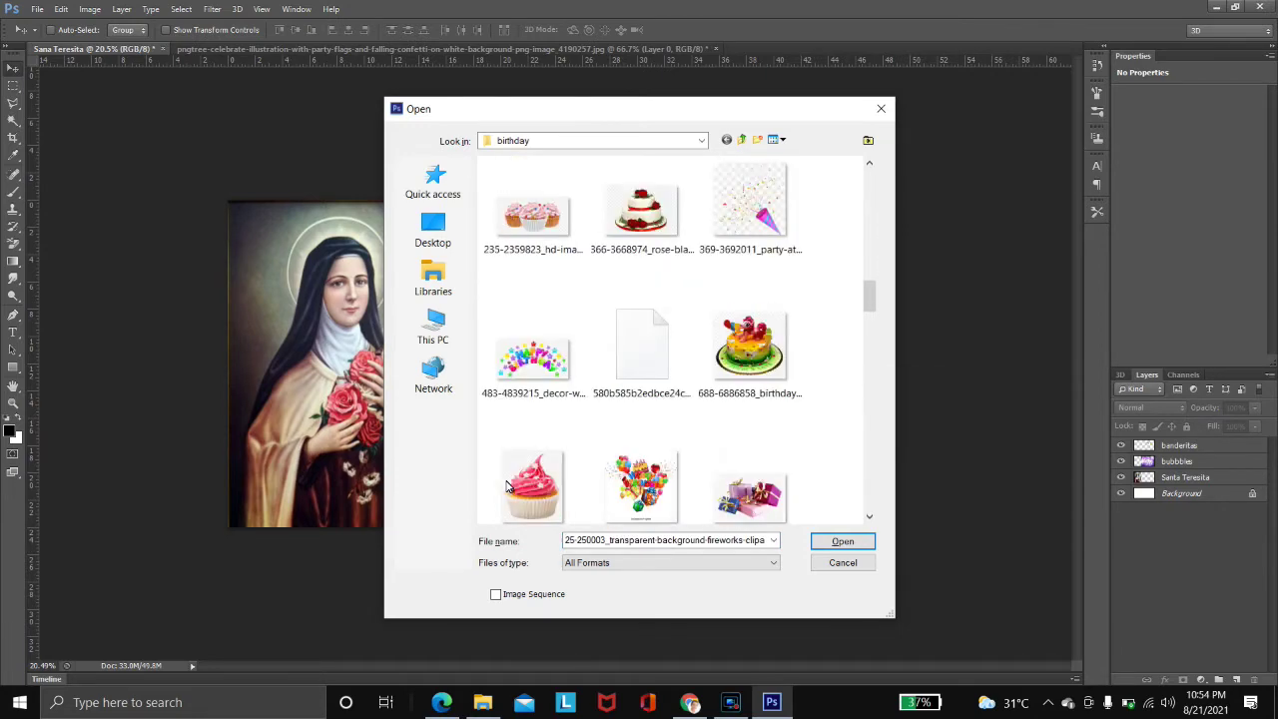
{"action": "scroll", "coordinate": [506, 486], "scroll_direction": "down", "scroll_amount": 10}
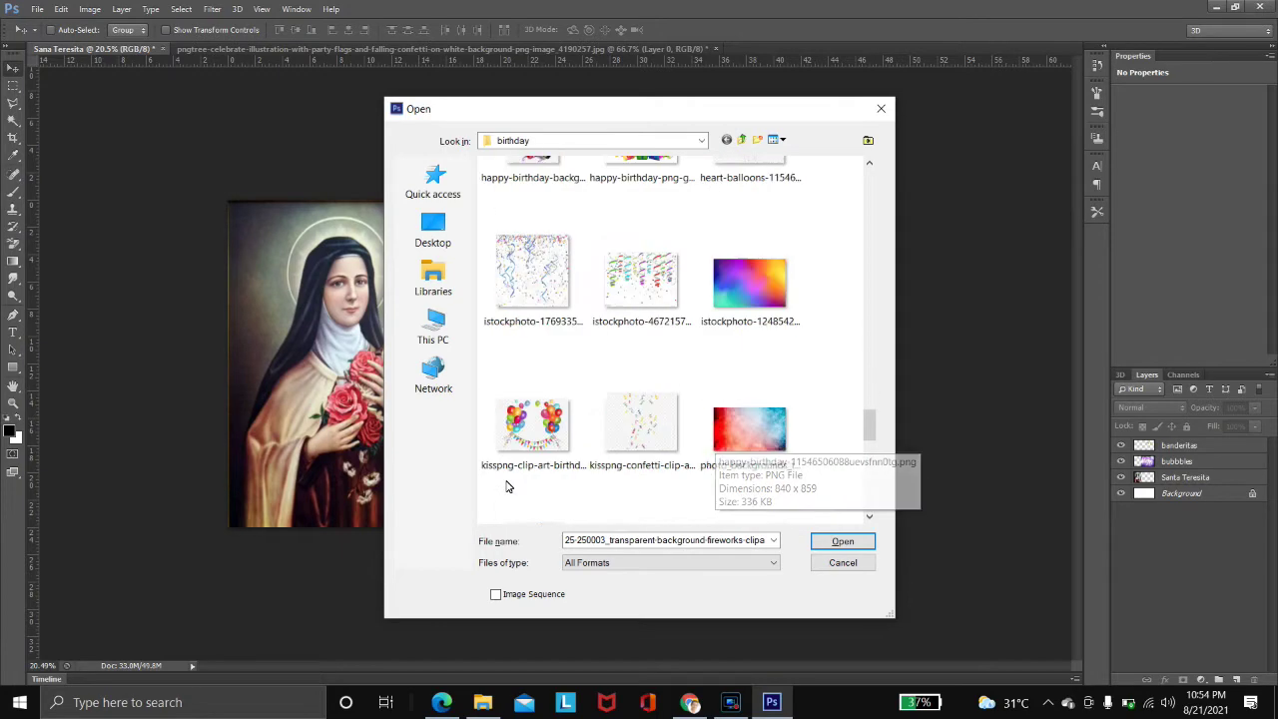
{"action": "key", "text": "Return"}
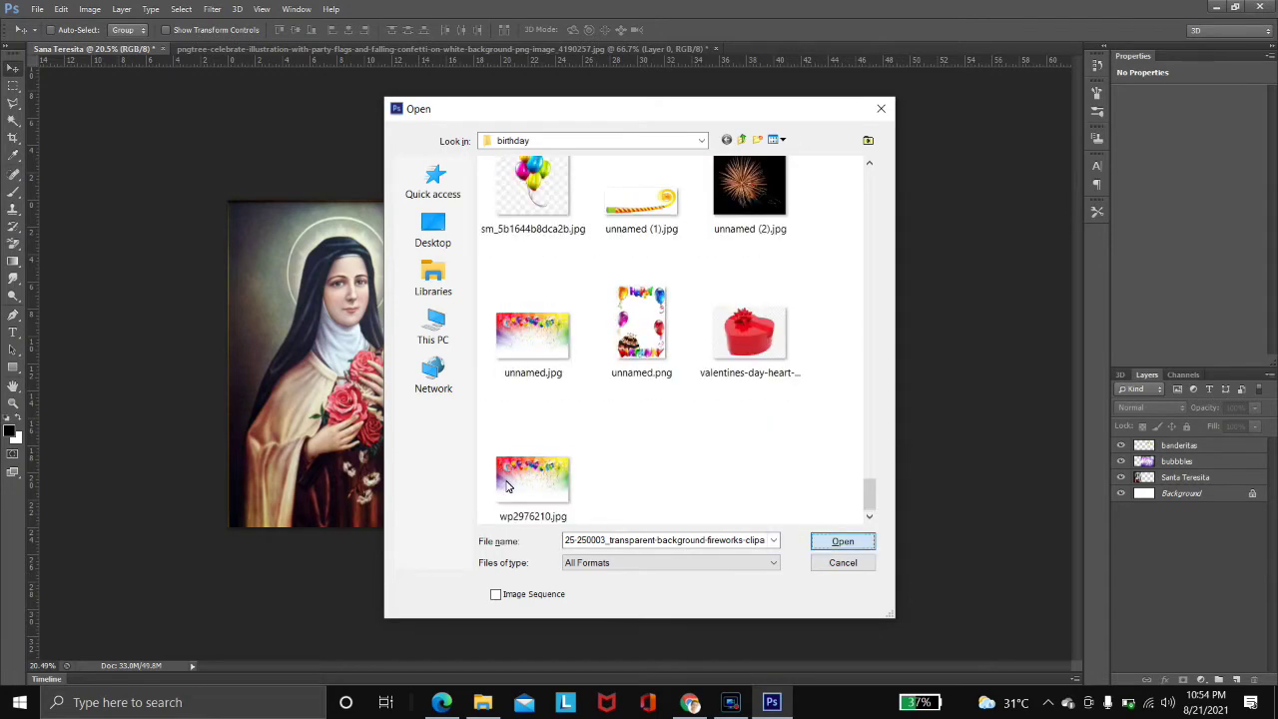
{"action": "key", "text": "ctrl+shift+Tab"}
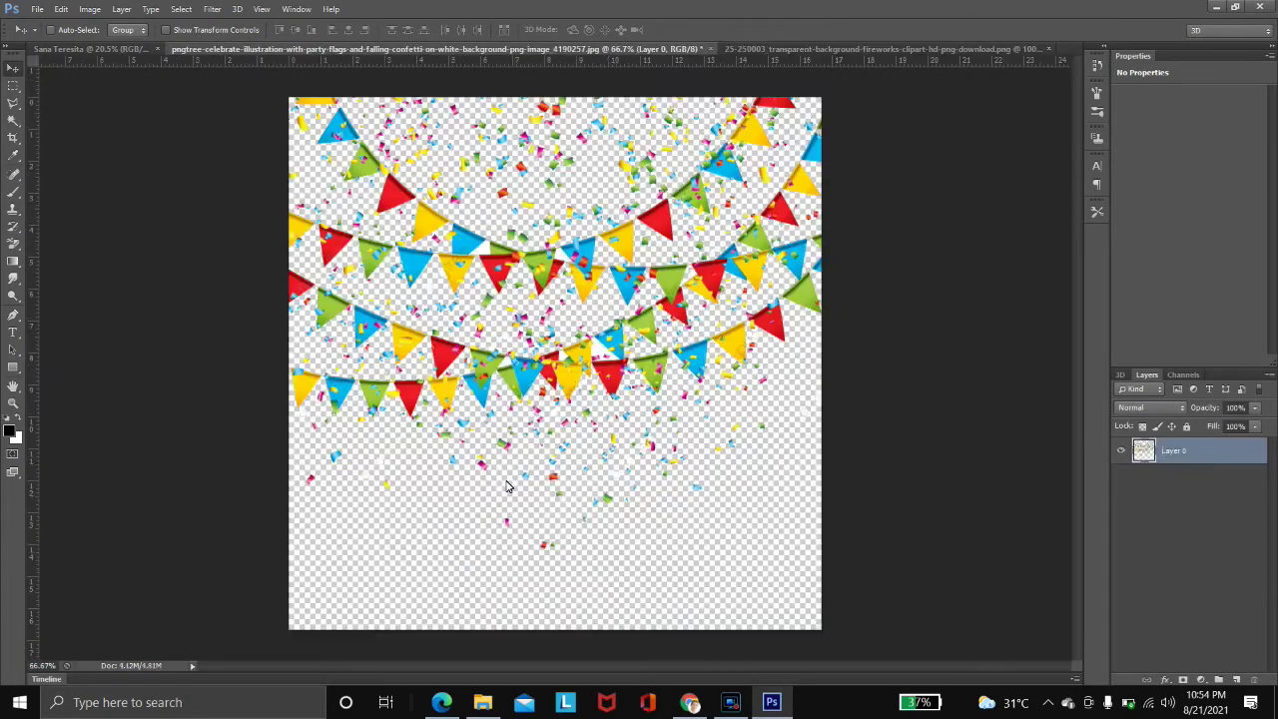
{"action": "key", "text": "ctrl+w"}
{"action": "key", "text": "Tab"}
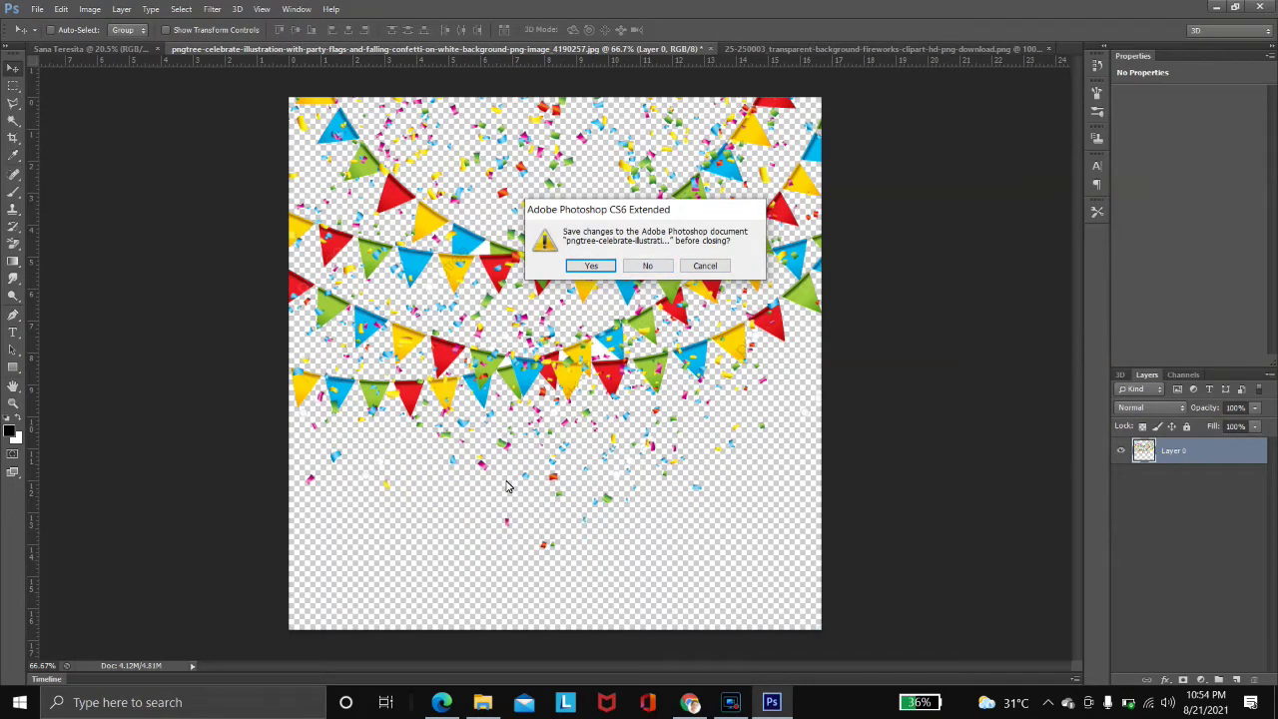
{"action": "left_click", "coordinate": [648, 266]}
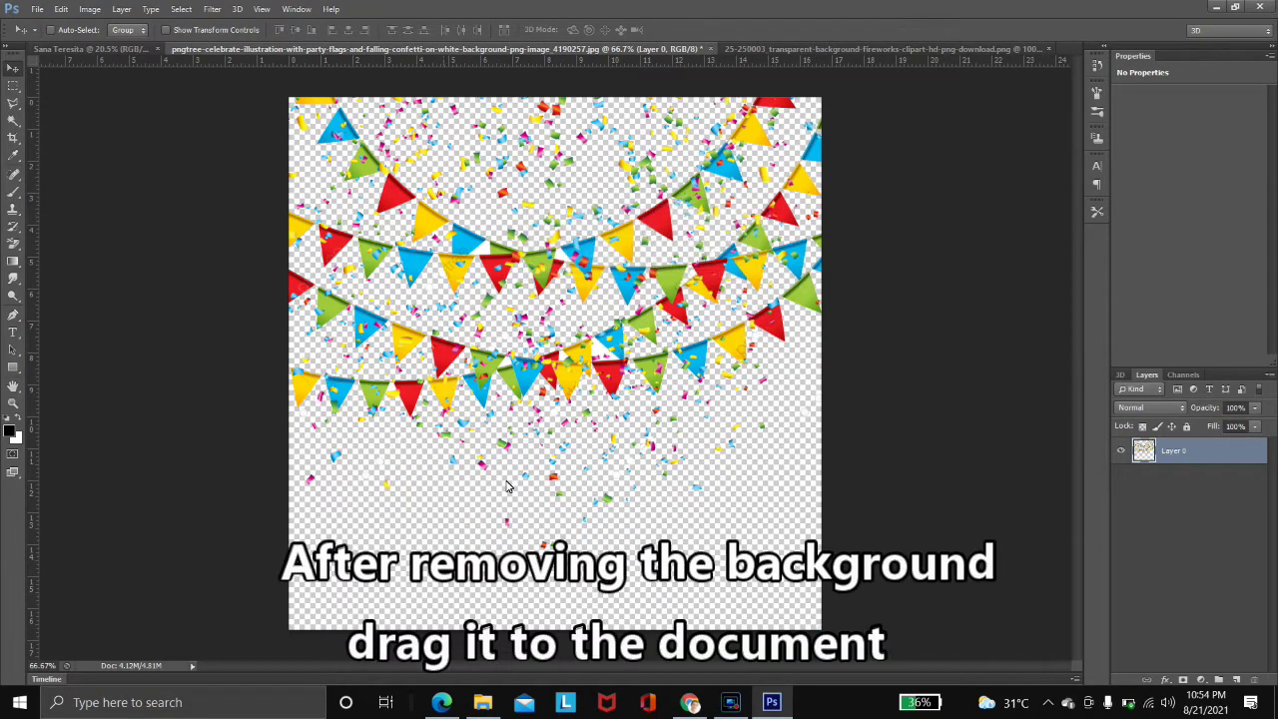
{"action": "key", "text": "w"}
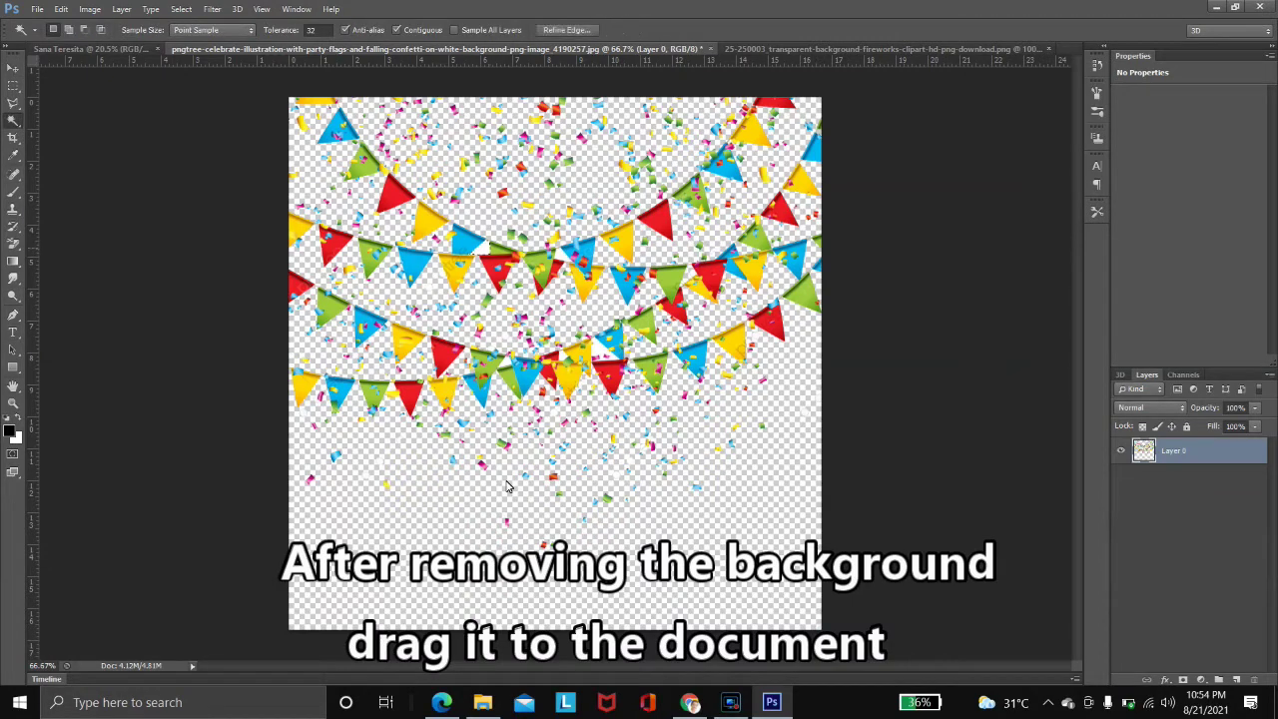
{"action": "key", "text": "ctrl+d"}
{"action": "left_click", "coordinate": [566, 254]}
{"action": "key", "text": "ctrl+d"}
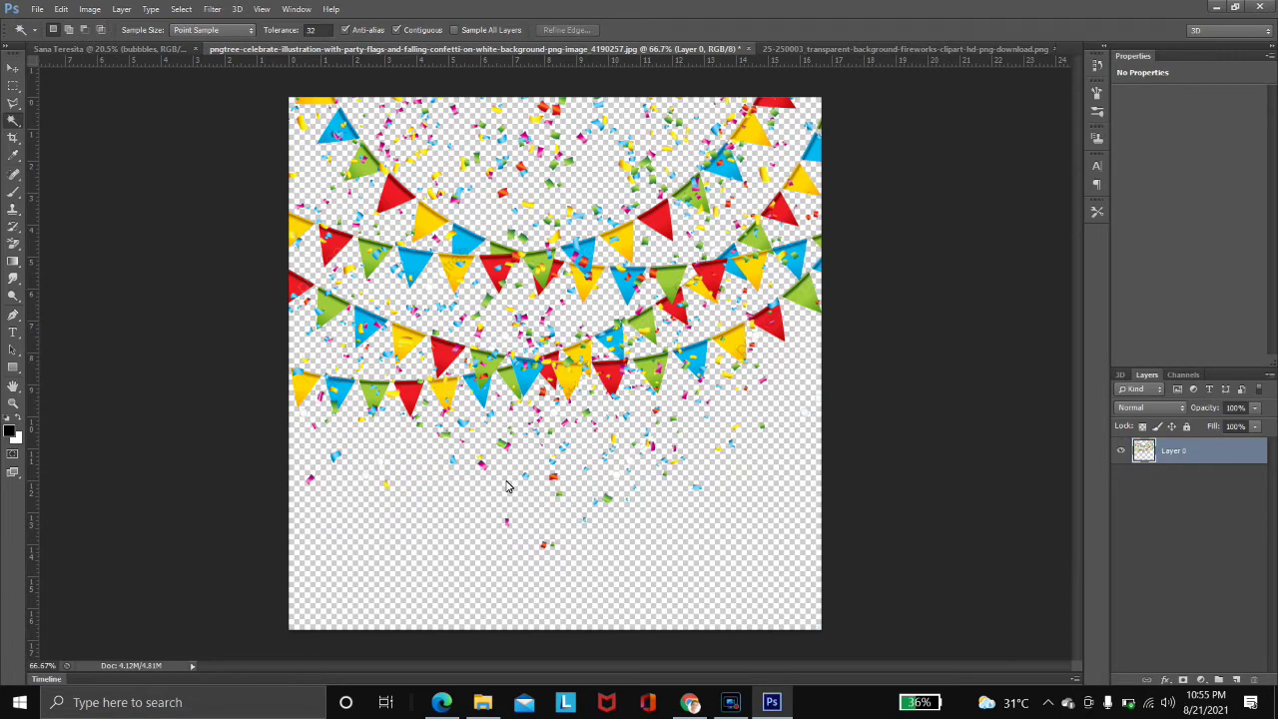
Save a copy of the background-free party flags picture in PNG format in the birthday folder
{"action": "key", "text": "ctrl+shift+s"}
{"action": "left_click", "coordinate": [785, 421]}
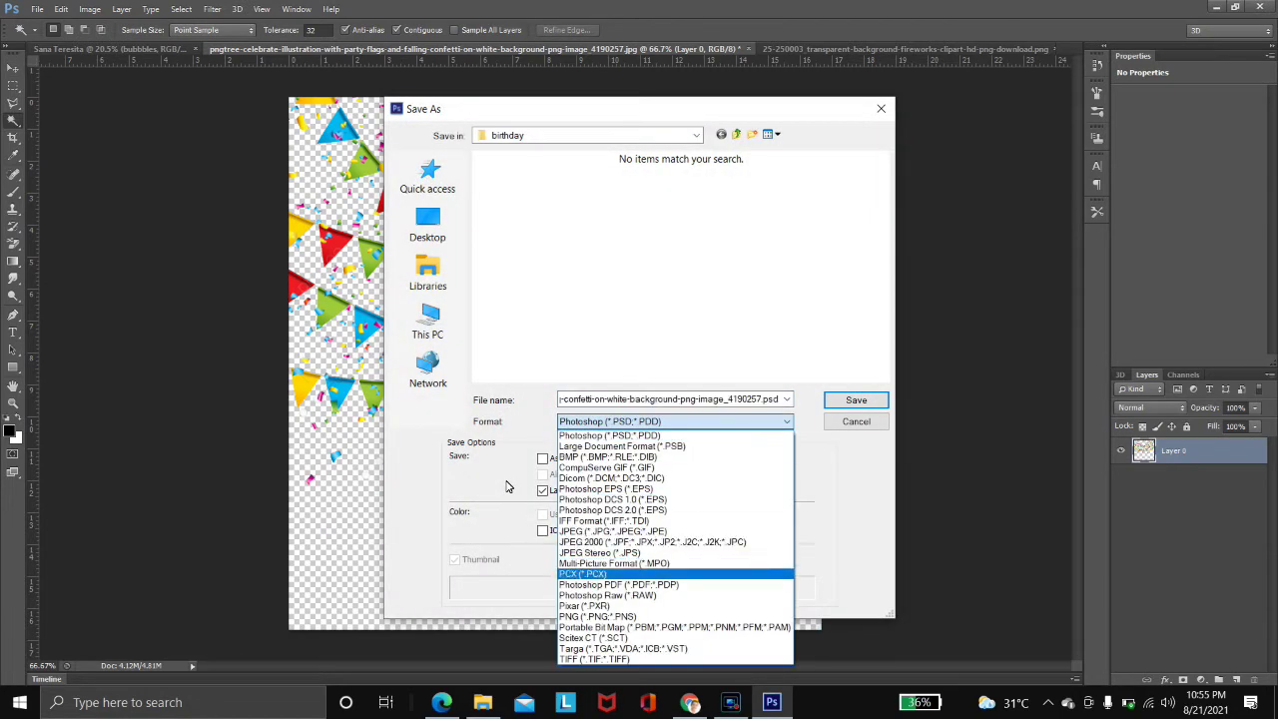
{"action": "key", "text": "Down"}
{"action": "key", "text": "Down"}
{"action": "key", "text": "Down"}
{"action": "key", "text": "Down"}
{"action": "key", "text": "Down"}
{"action": "key", "text": "Return"}
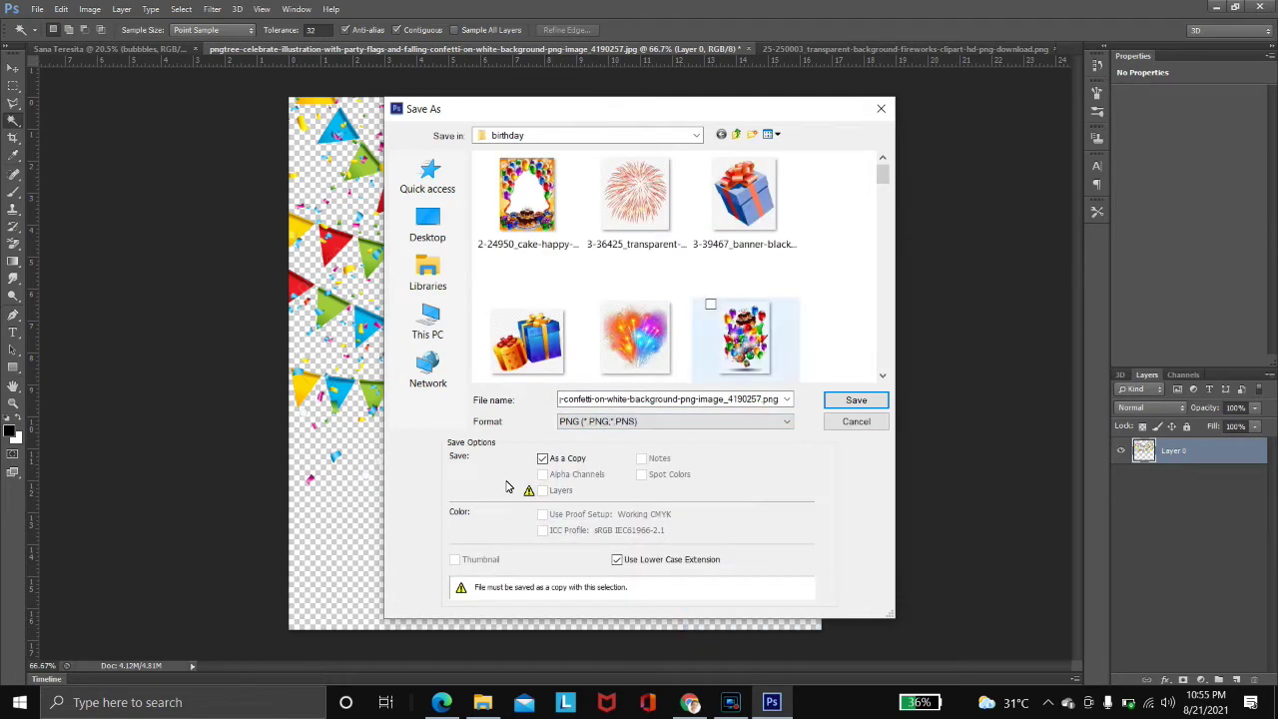
{"action": "key", "text": "Return"}
{"action": "key", "text": "Return"}
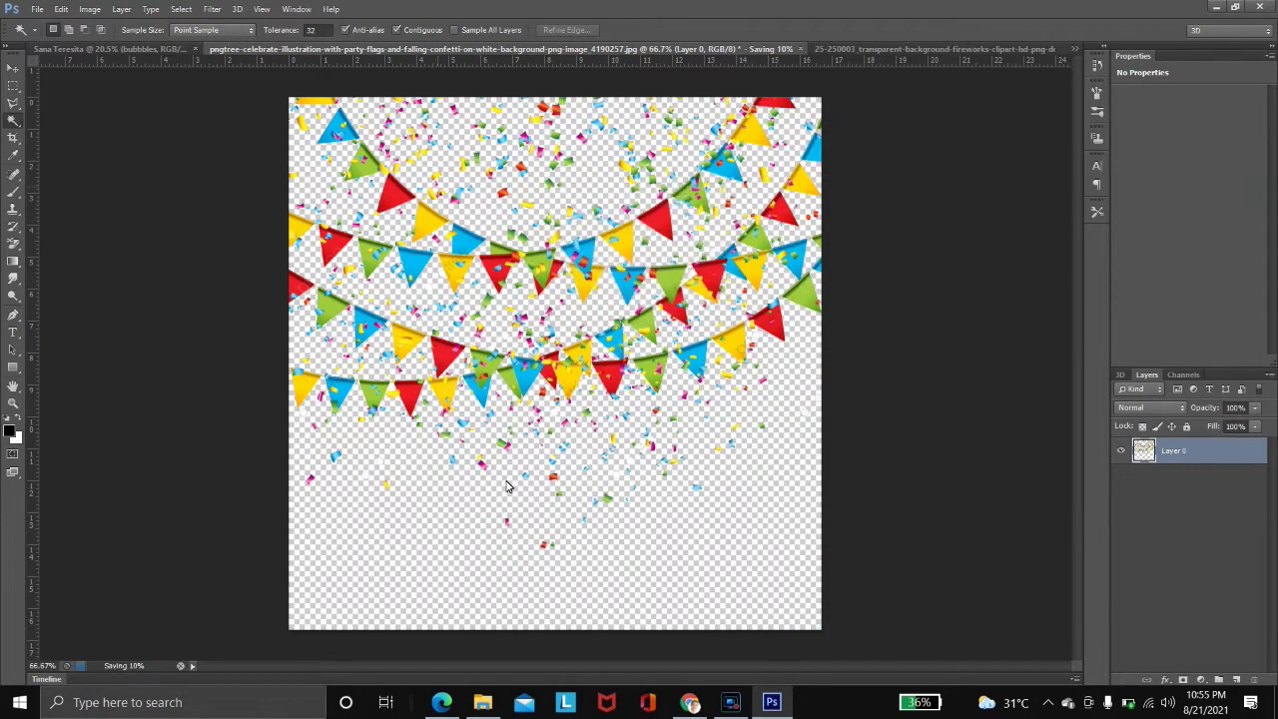
Bring the party flags picture into the Sana Teresita document, naming its layer Banderitas and hiding it
{"action": "left_click", "coordinate": [13, 68]}
{"action": "left_click_drag", "start_coordinate": [544, 283], "coordinate": [620, 333]}
{"action": "double_click", "coordinate": [1174, 445]}
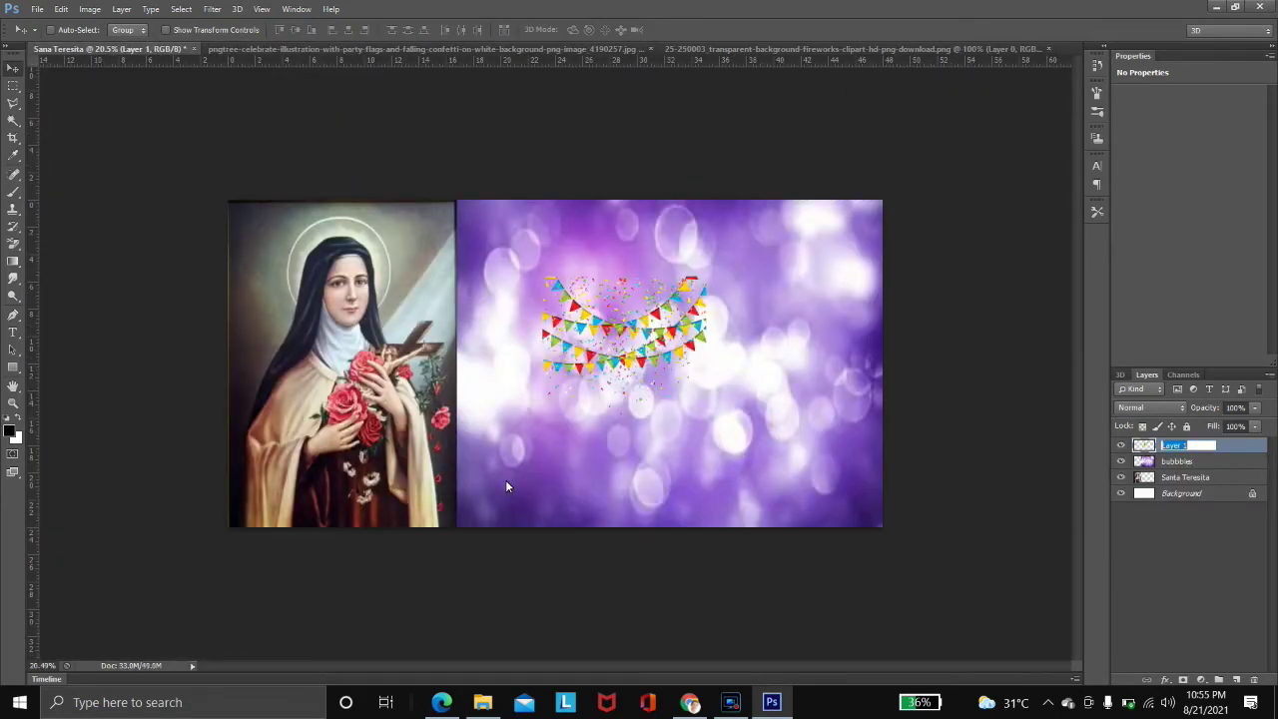
{"action": "type", "text": "Banderitas"}
{"action": "key", "text": "Return"}
{"action": "key", "text": "ctrl+comma"}
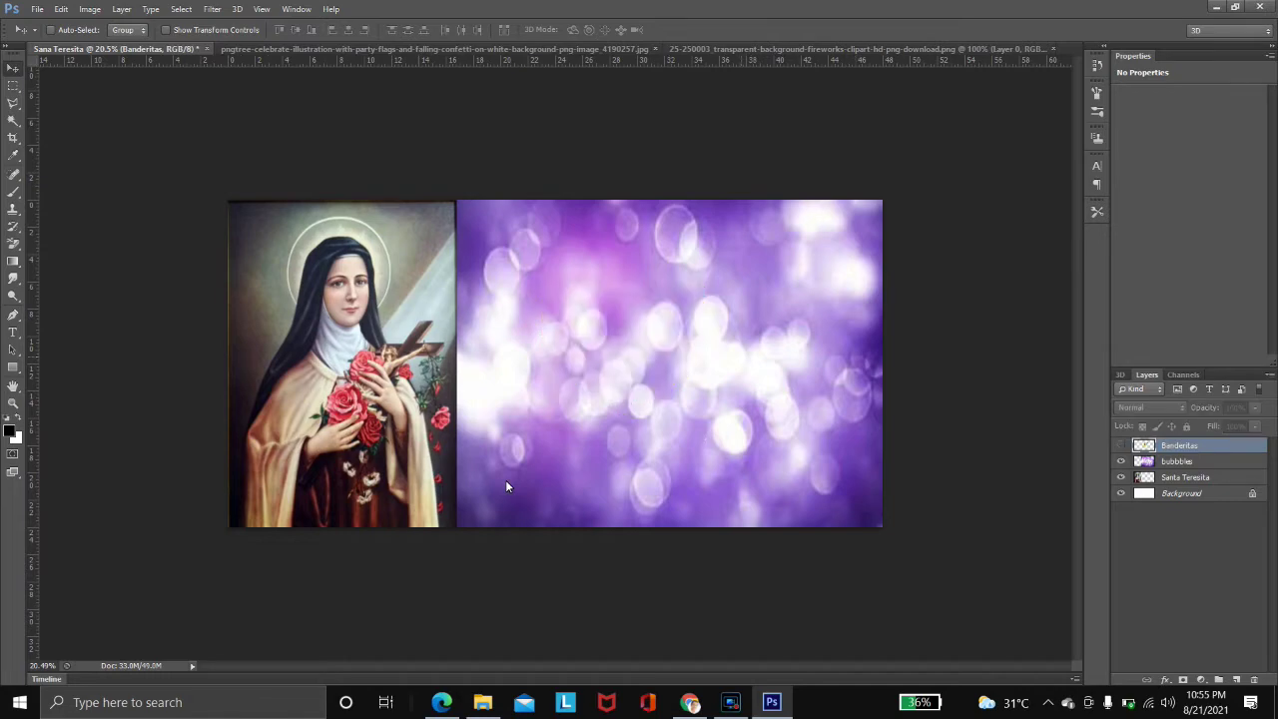
Open the confetti picture depositphotos_57332399-stock-photo-colorful-confetti.jpg from the birthday folder
{"action": "key", "text": "ctrl+o"}
{"action": "scroll", "coordinate": [506, 486], "scroll_direction": "down", "scroll_amount": 10}
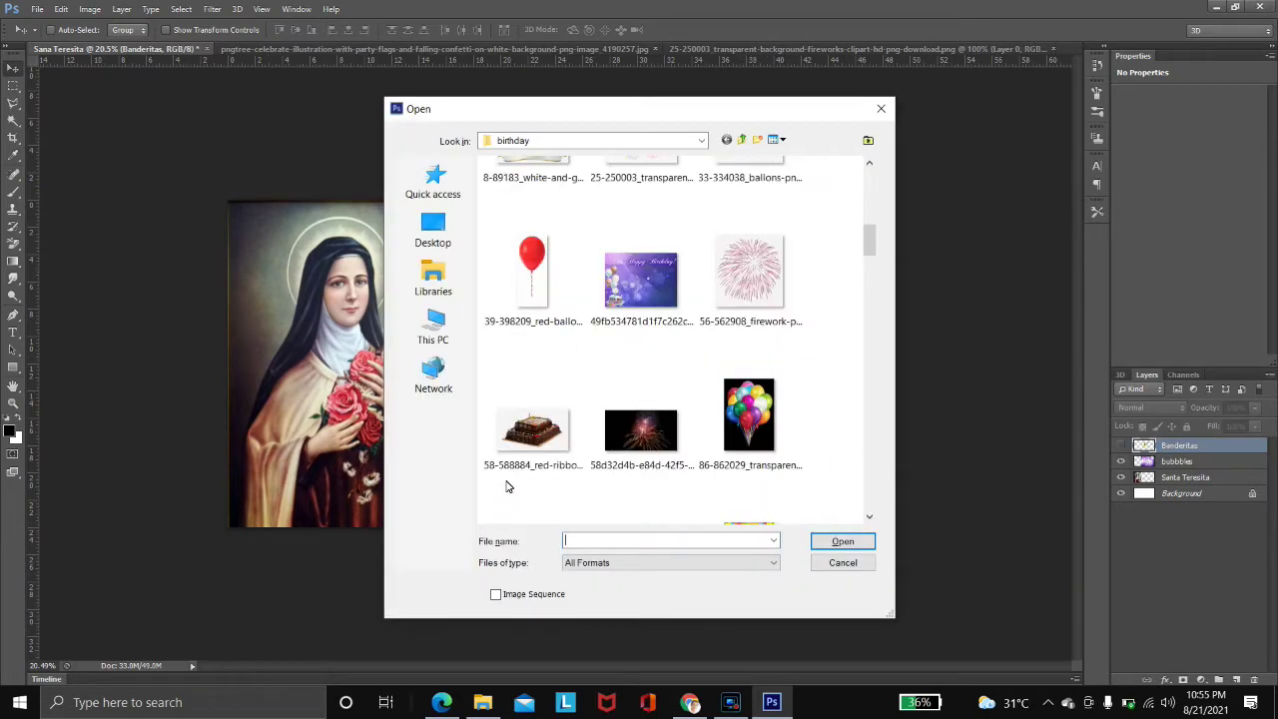
{"action": "scroll", "coordinate": [506, 486], "scroll_direction": "down", "scroll_amount": 10}
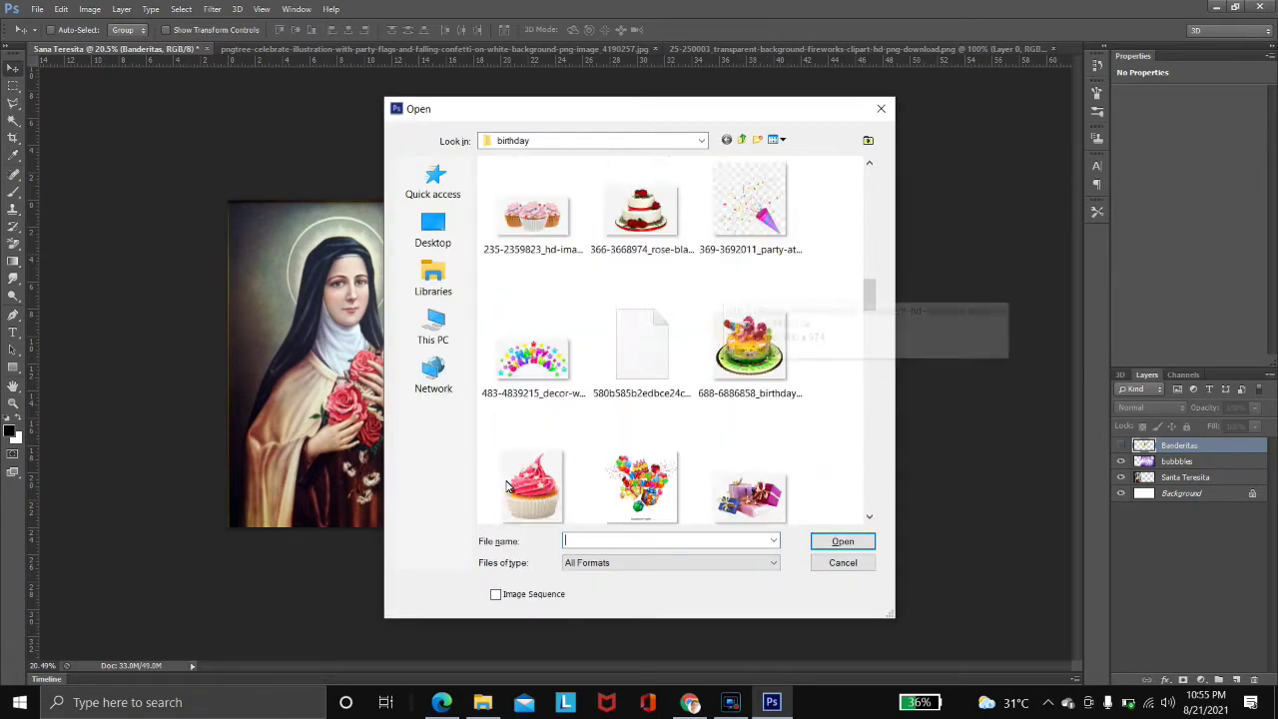
{"action": "scroll", "coordinate": [506, 486], "scroll_direction": "down", "scroll_amount": 10}
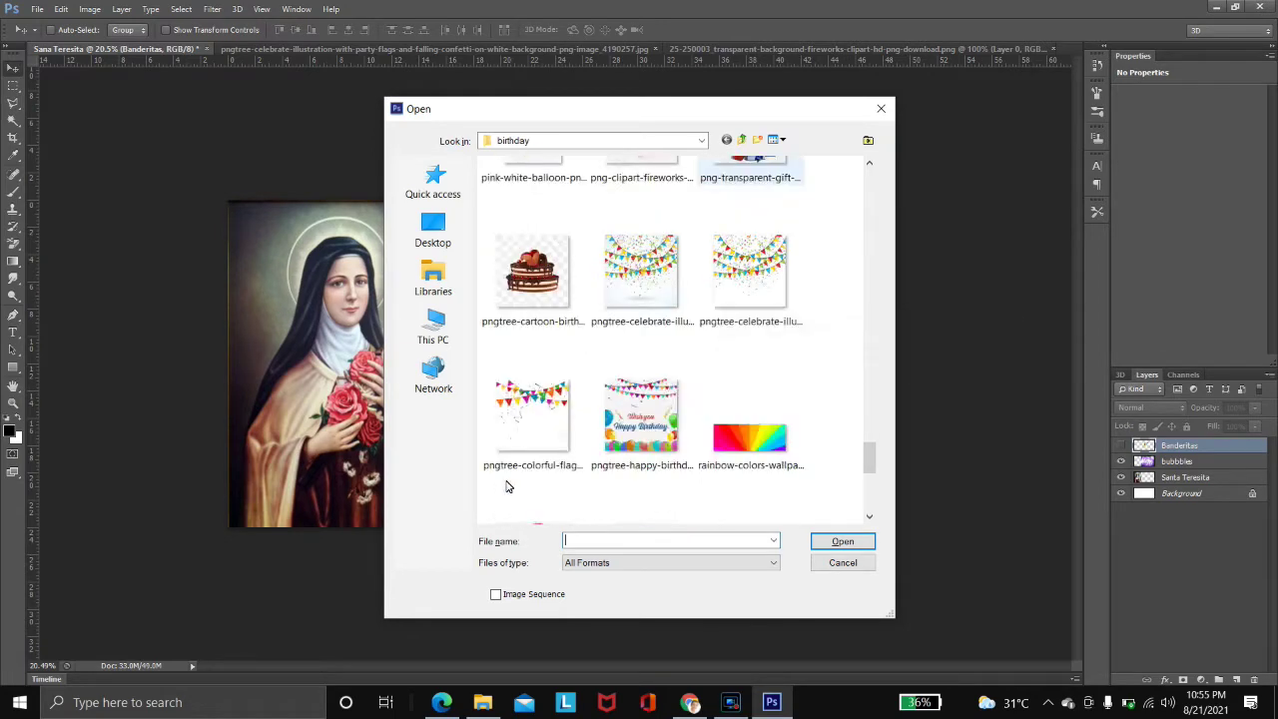
{"action": "scroll", "coordinate": [506, 487], "scroll_direction": "up", "scroll_amount": 4}
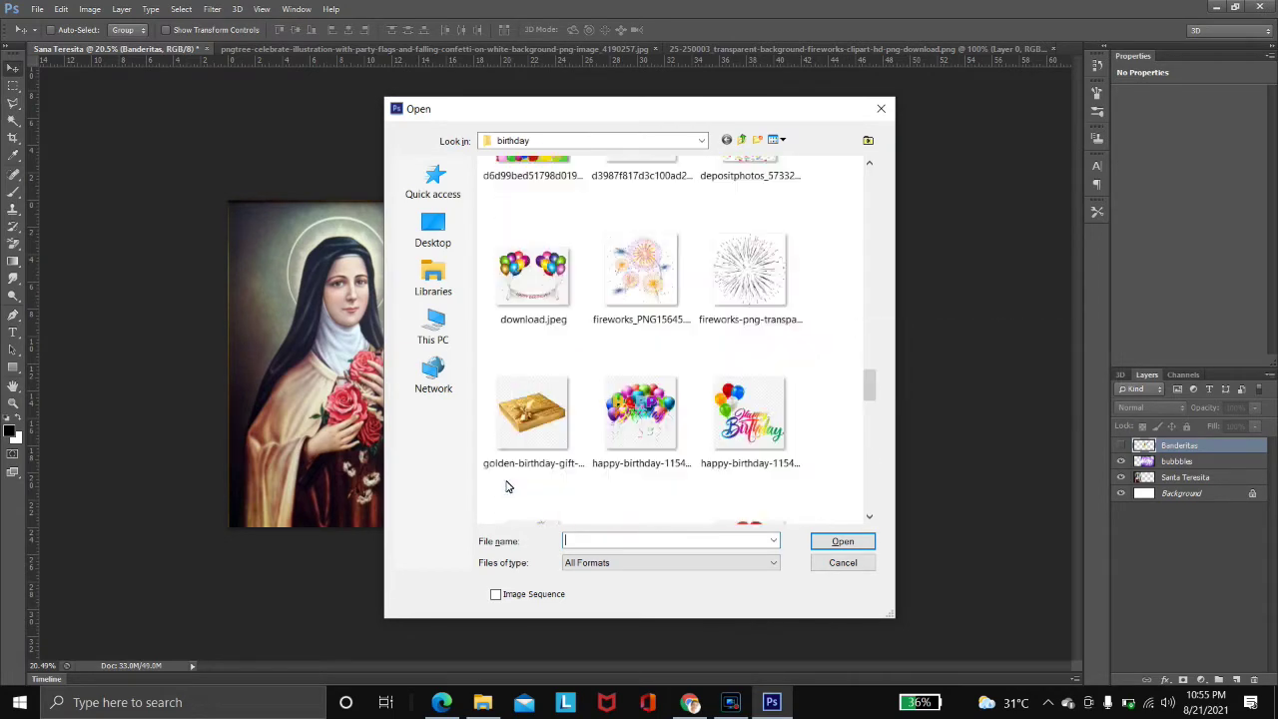
{"action": "left_click", "coordinate": [743, 340]}
{"action": "key", "text": "Return"}
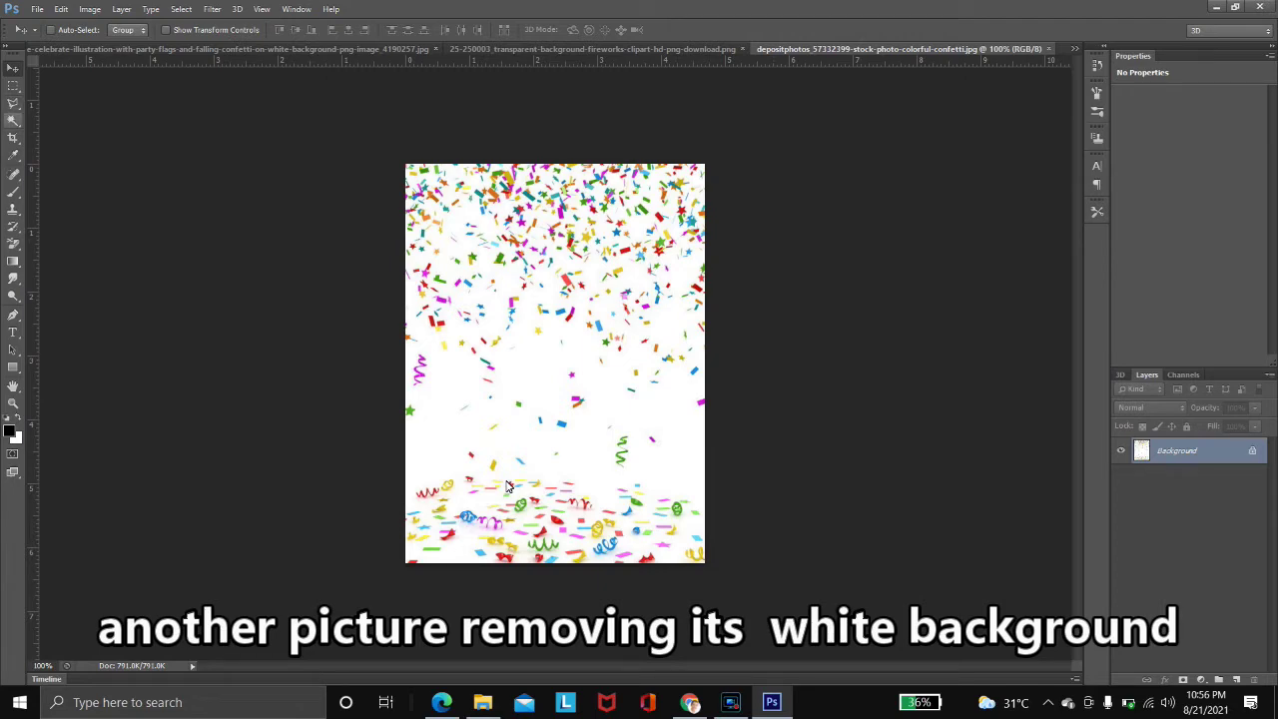
Remove the white background from the confetti picture and clear the selection
{"action": "key", "text": "e"}
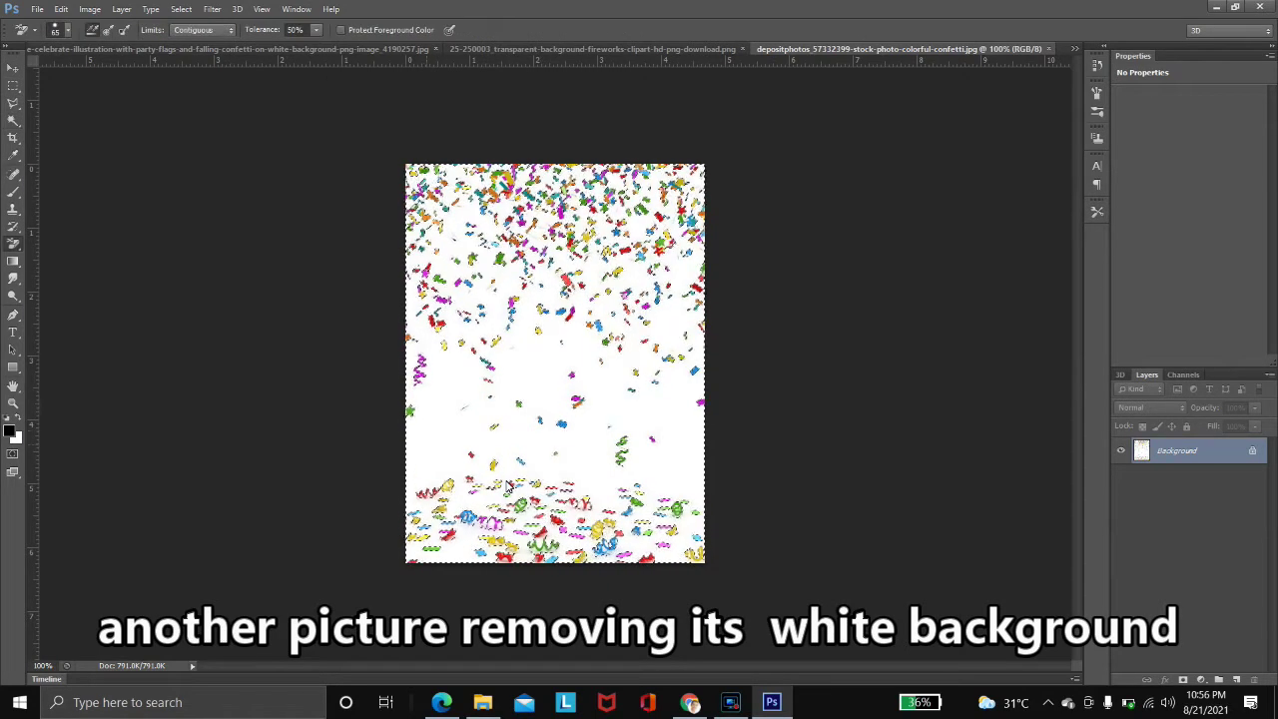
{"action": "left_click", "coordinate": [428, 446]}
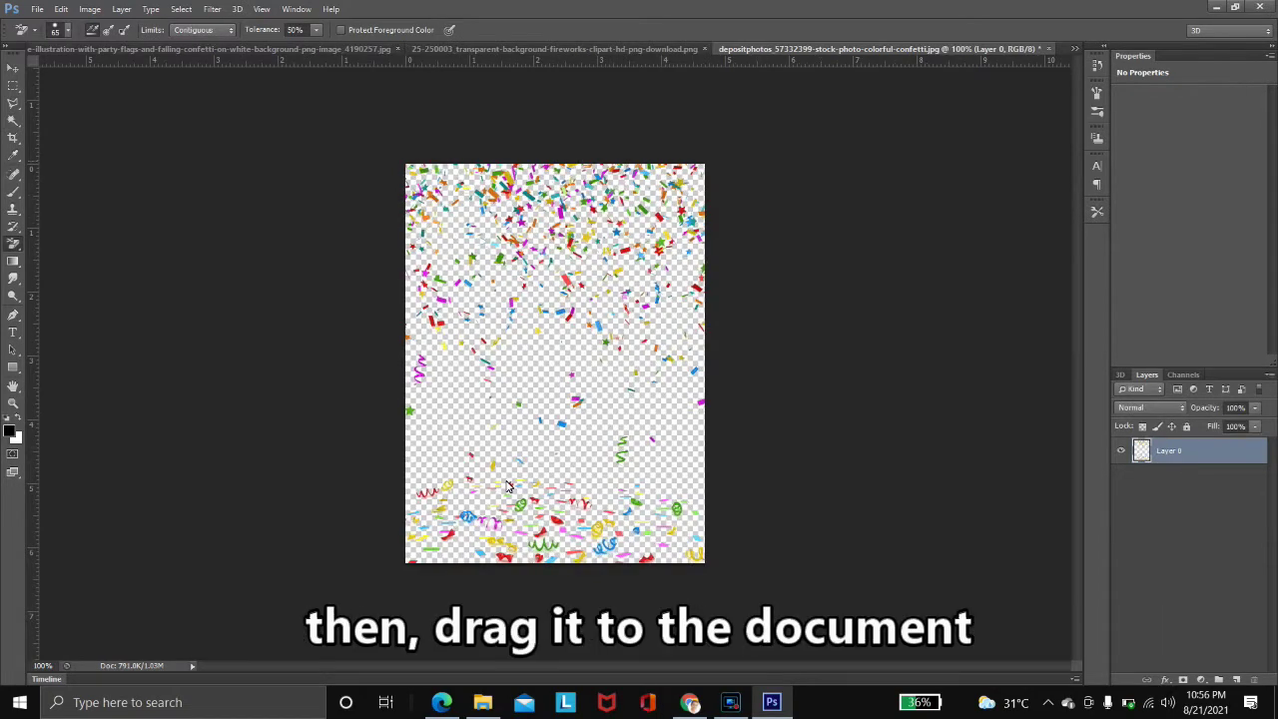
{"action": "key", "text": "w"}
{"action": "left_click", "coordinate": [506, 487]}
{"action": "key", "text": "ctrl+d"}
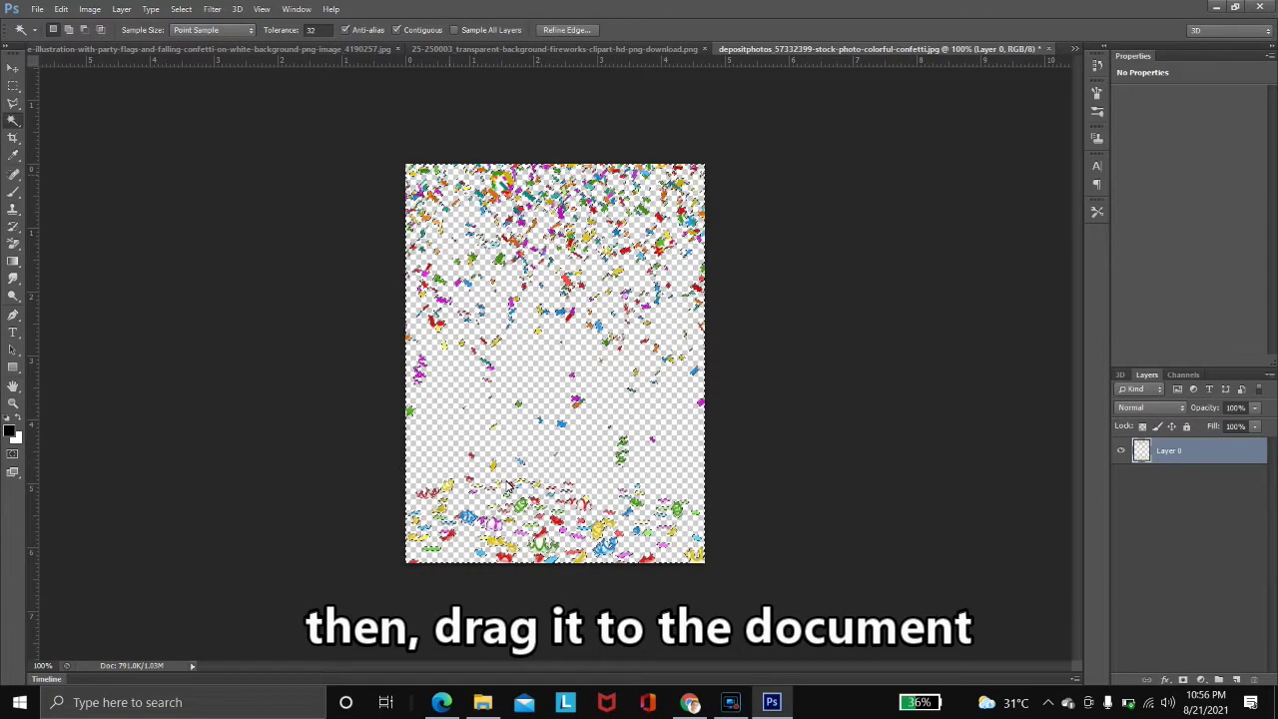
{"action": "left_click", "coordinate": [507, 487]}
{"action": "key", "text": "ctrl+d"}
Bring the confetti into the Sana Teresita document and scale it to full height beside the saint's picture
{"action": "key", "text": "v"}
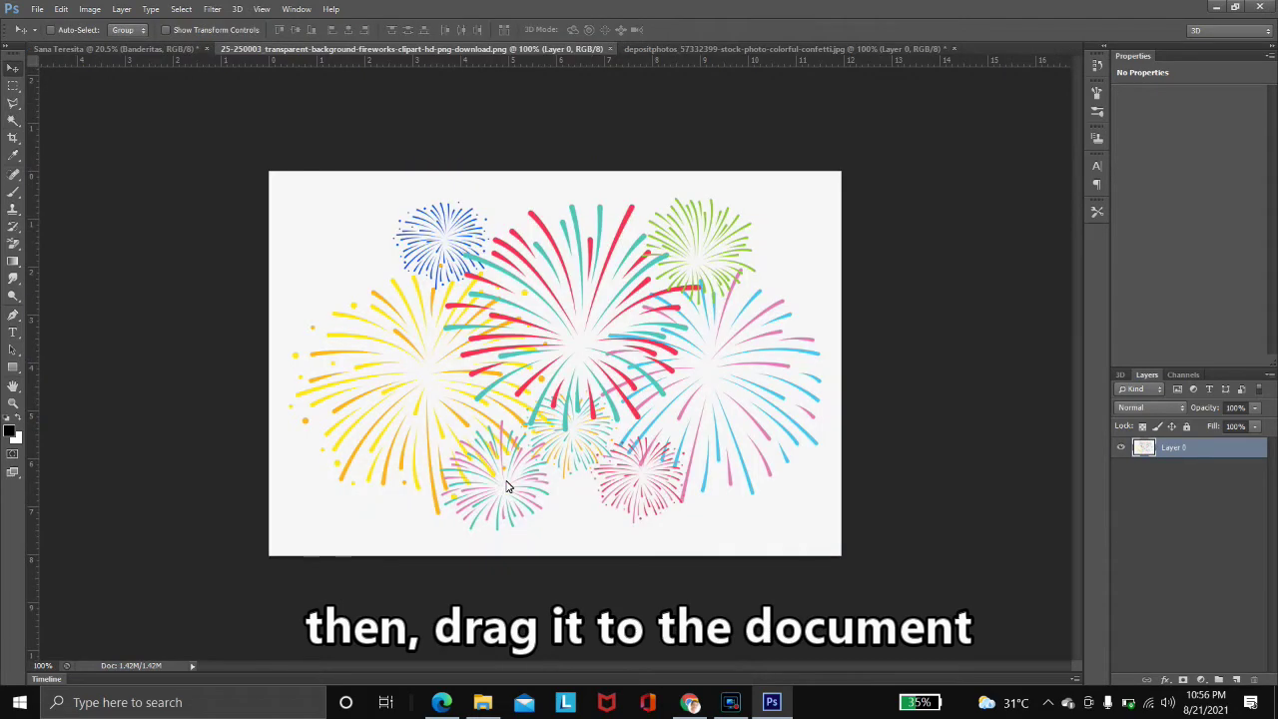
{"action": "left_click", "coordinate": [782, 49]}
{"action": "left_click_drag", "start_coordinate": [530, 239], "coordinate": [589, 235]}
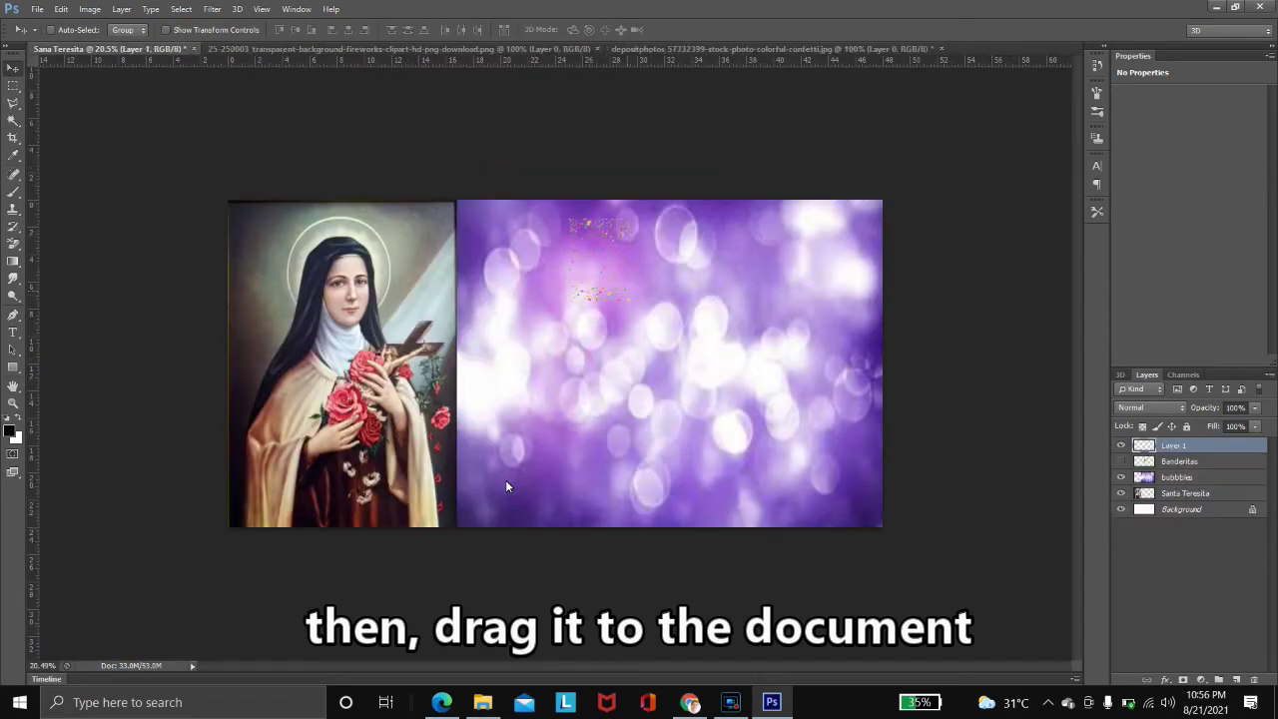
{"action": "key", "text": "ctrl+t"}
{"action": "left_click_drag", "start_coordinate": [488, 281], "coordinate": [489, 523]}
{"action": "mouse_move", "coordinate": [518, 363]}
{"action": "left_mouse_down"}
{"action": "mouse_move", "coordinate": [689, 362]}
{"action": "mouse_move", "coordinate": [633, 362]}
{"action": "left_mouse_up"}
{"action": "key", "text": "Return"}
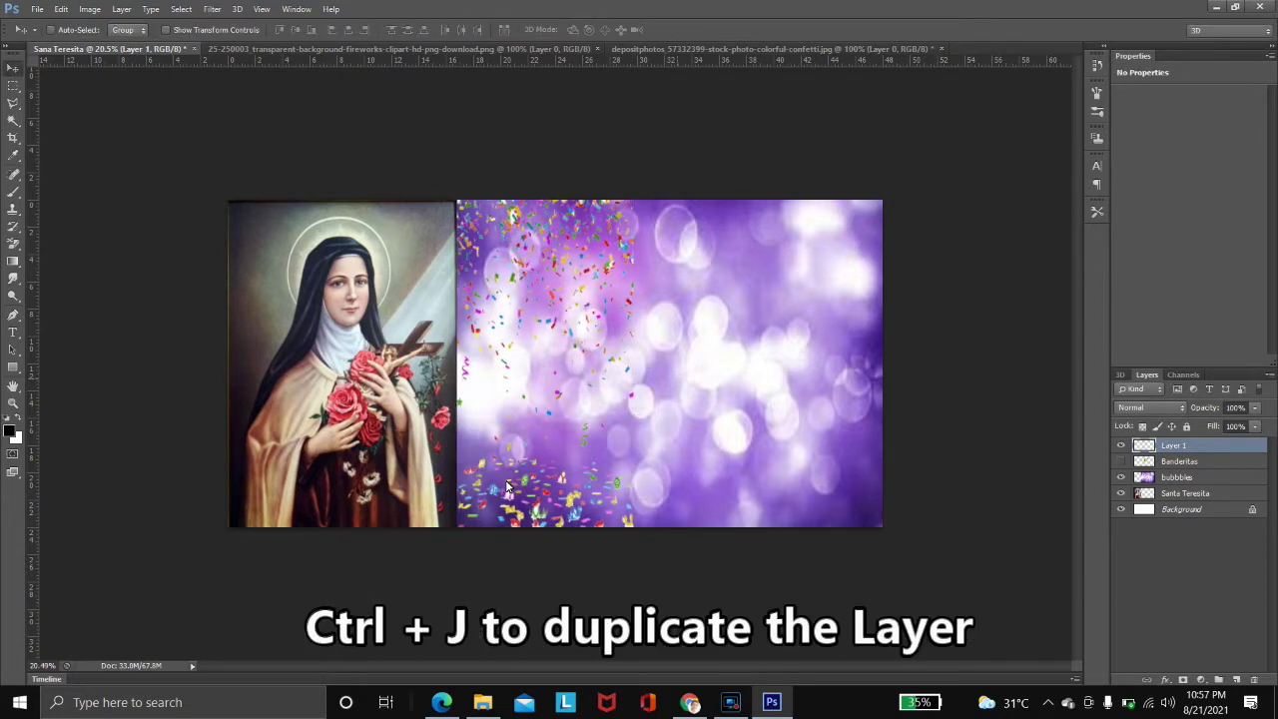
{"action": "key", "text": "ctrl+j"}
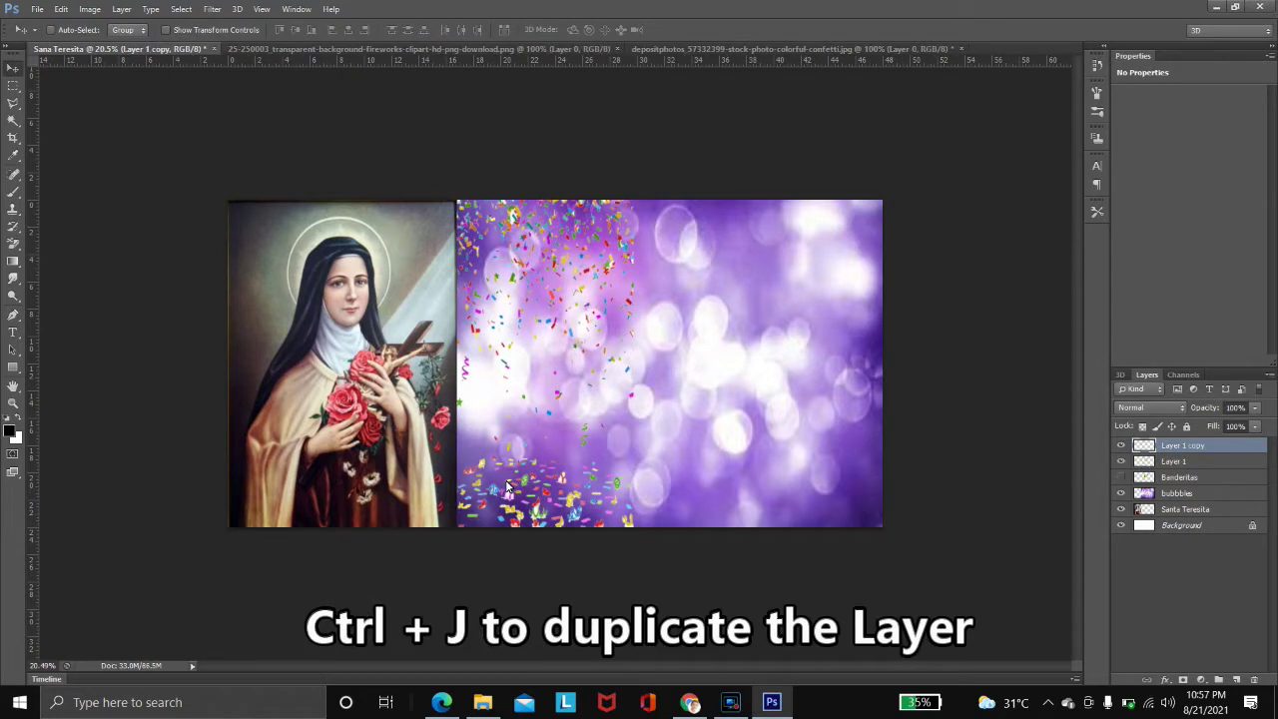
{"action": "key", "text": "alt+bracketleft"}
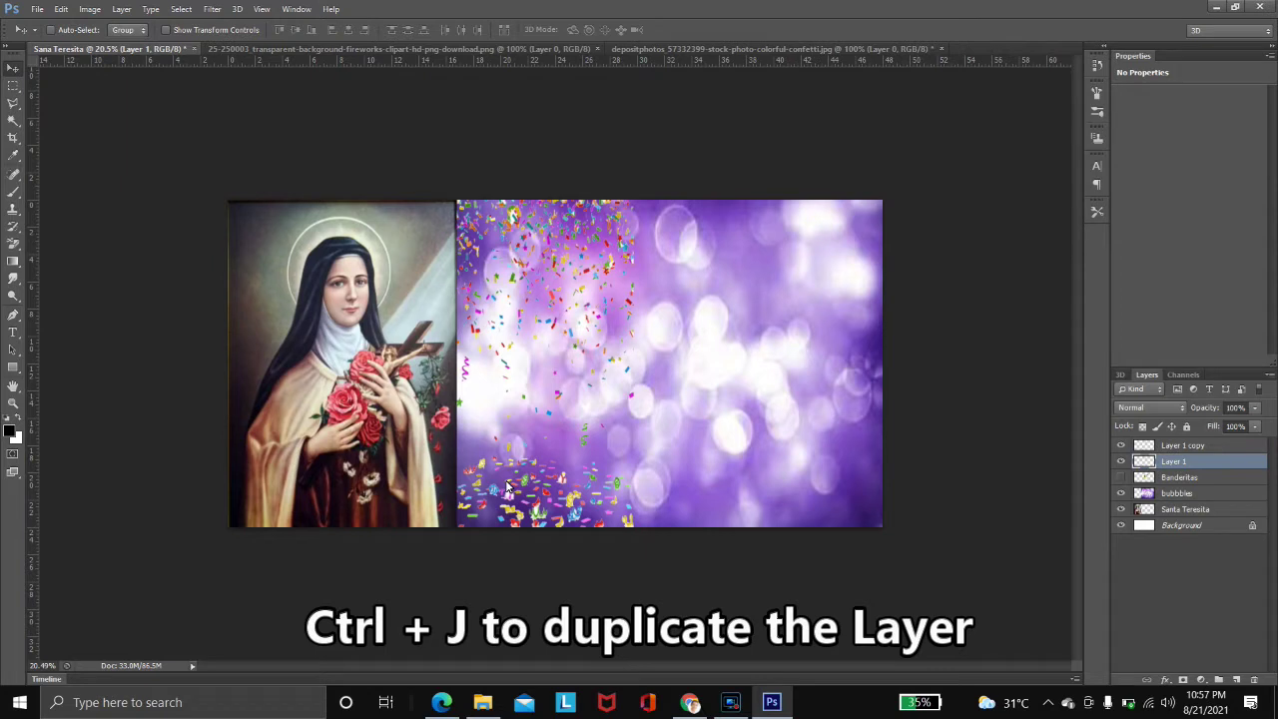
{"action": "key", "text": "ctrl+z"}
Rename the confetti layer as particles
{"action": "type", "text": "particles"}
{"action": "key", "text": "Return"}
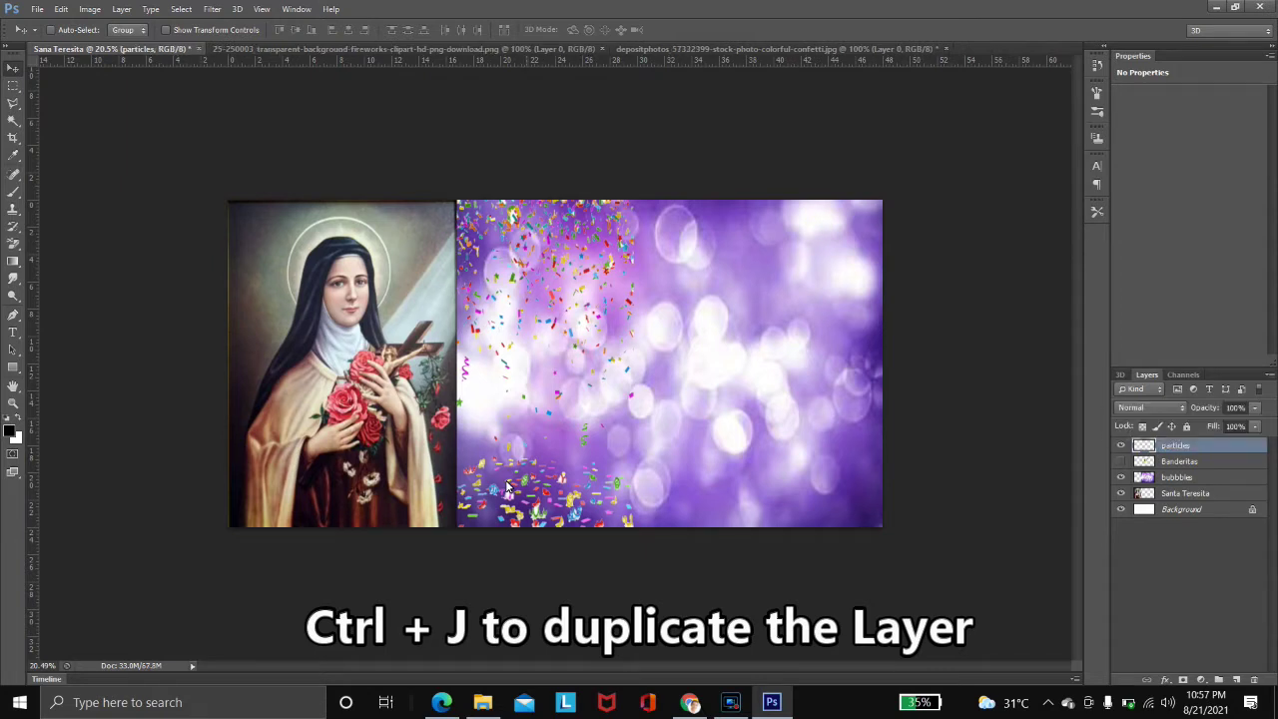
Duplicate the particles layer to the right end of the purple background and widen the copy leftward to about 120.56%
{"action": "key", "text": "ctrl+j"}
{"action": "left_click_drag", "start_coordinate": [567, 325], "coordinate": [815, 325]}
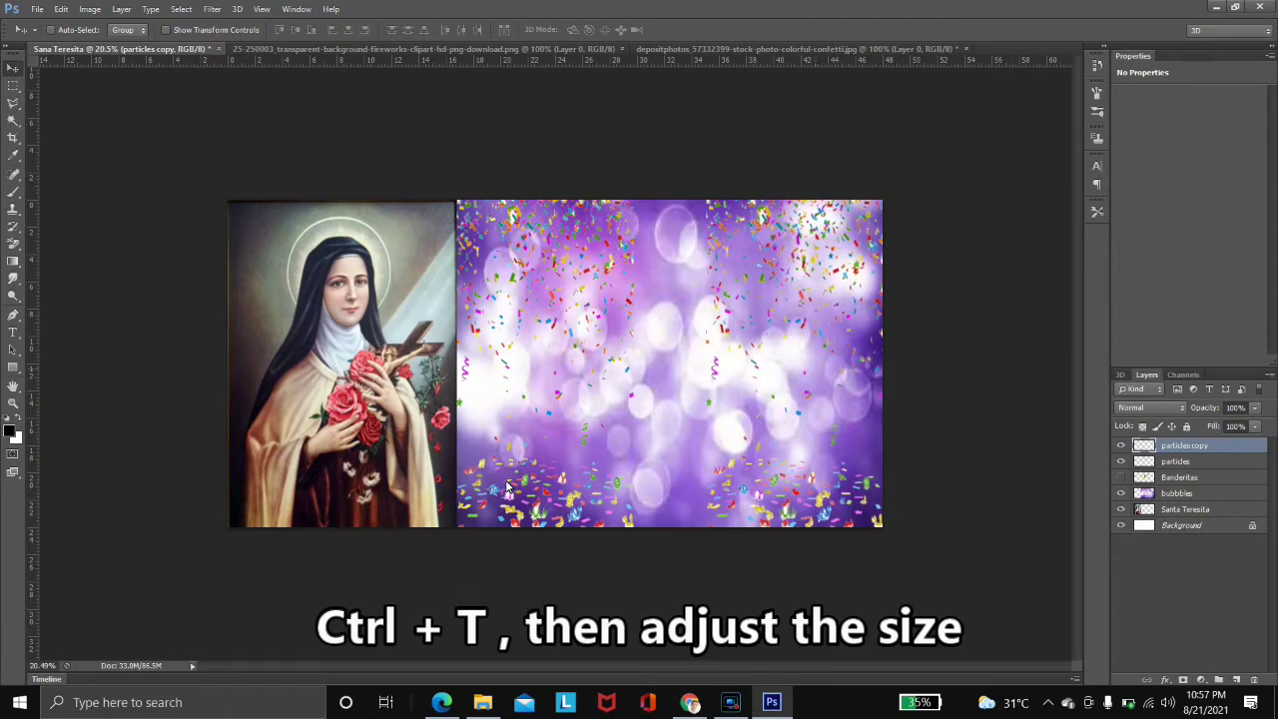
{"action": "key", "text": "ctrl+t"}
{"action": "left_click_drag", "start_coordinate": [705, 364], "coordinate": [669, 363]}
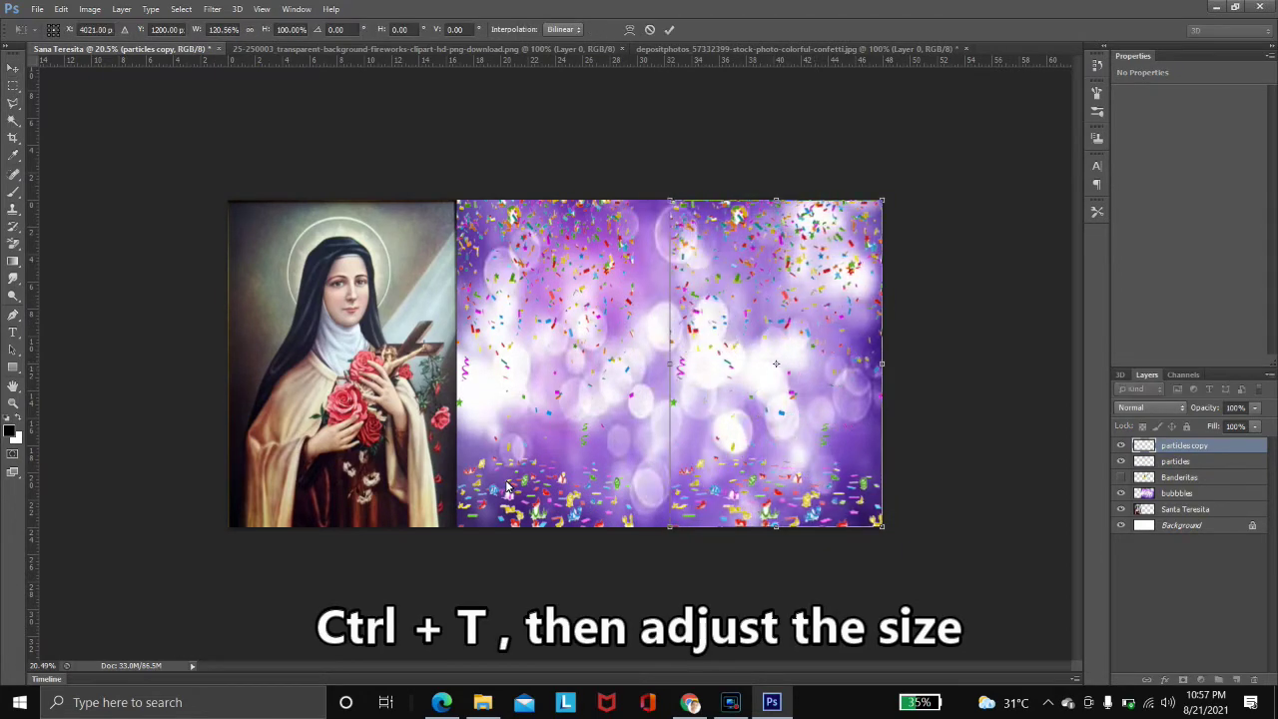
{"action": "key", "text": "Return"}
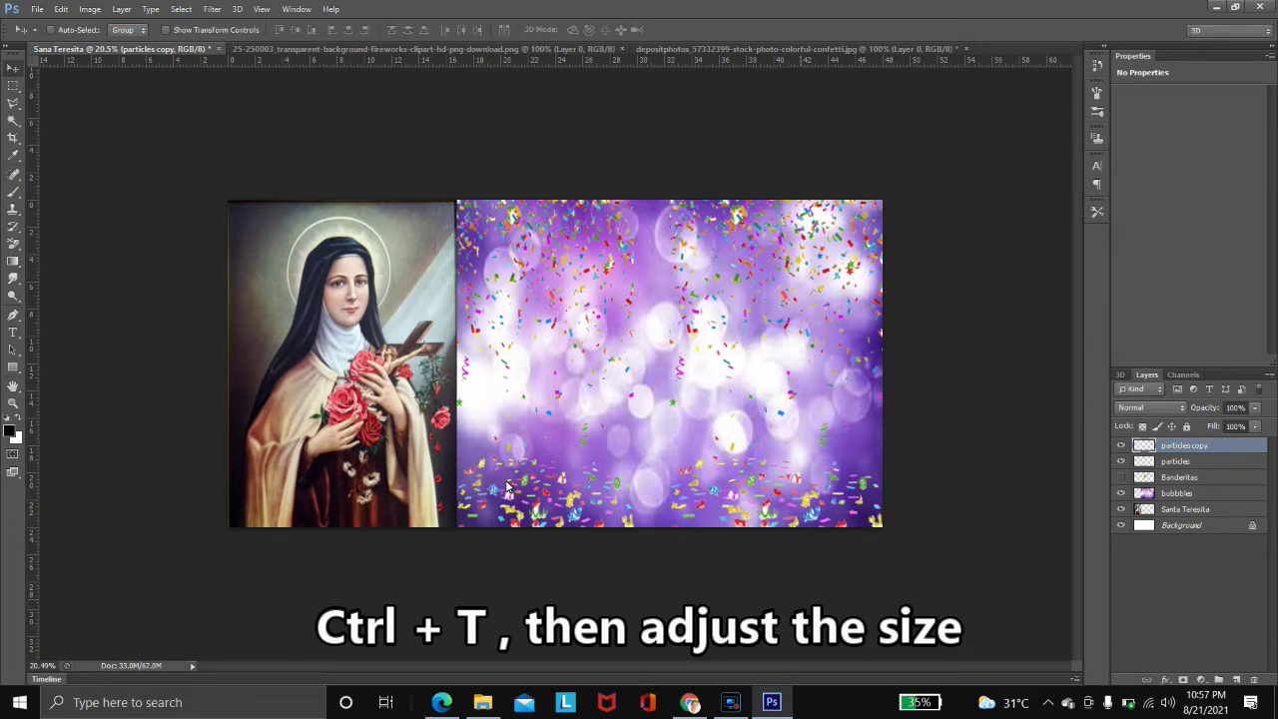
Widen the original particles layer rightward to about 120.56% so it meets the edge of its copy
{"action": "left_click", "coordinate": [507, 486], "text": "ctrl"}
{"action": "key", "text": "ctrl+t"}
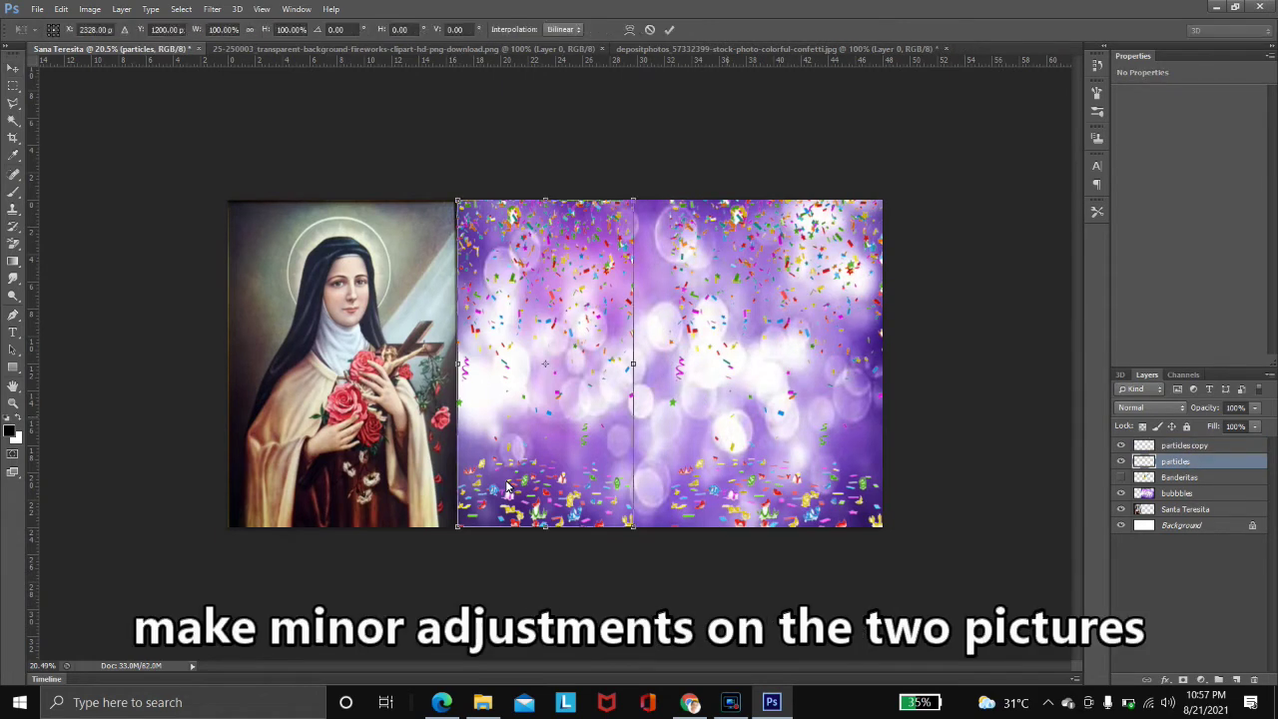
{"action": "left_click_drag", "start_coordinate": [633, 363], "coordinate": [670, 363]}
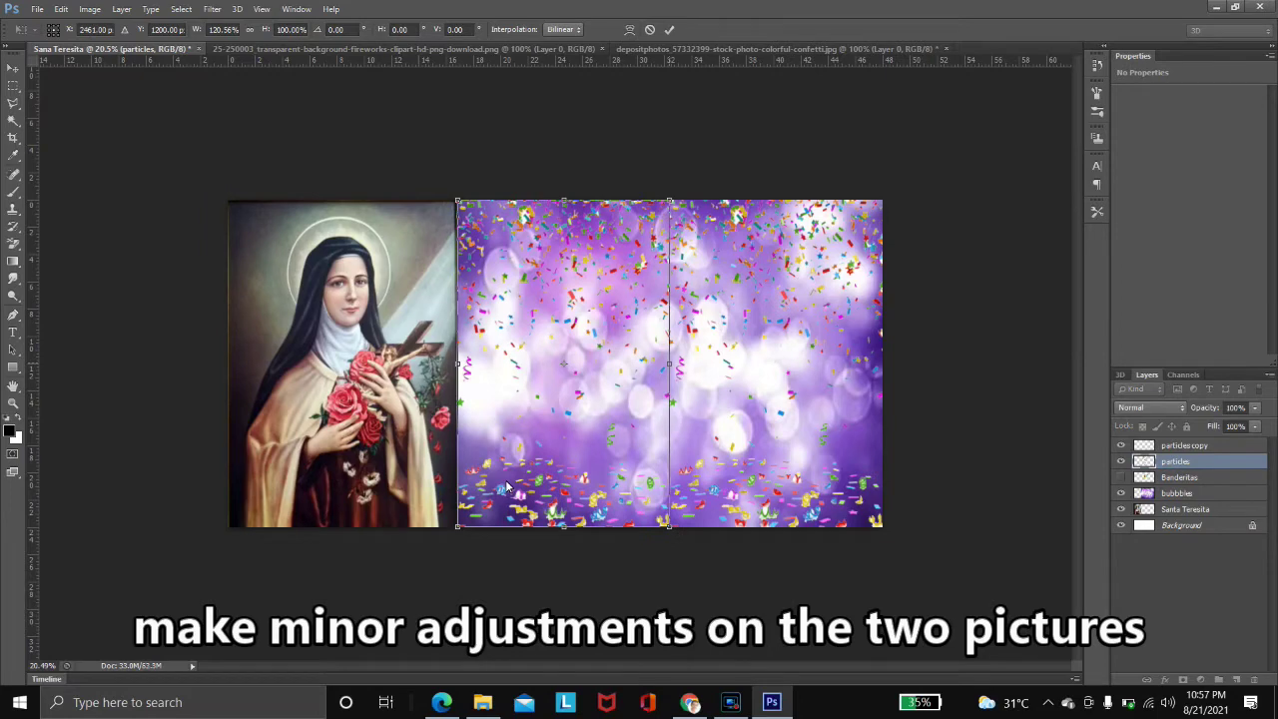
{"action": "key", "text": "Return"}
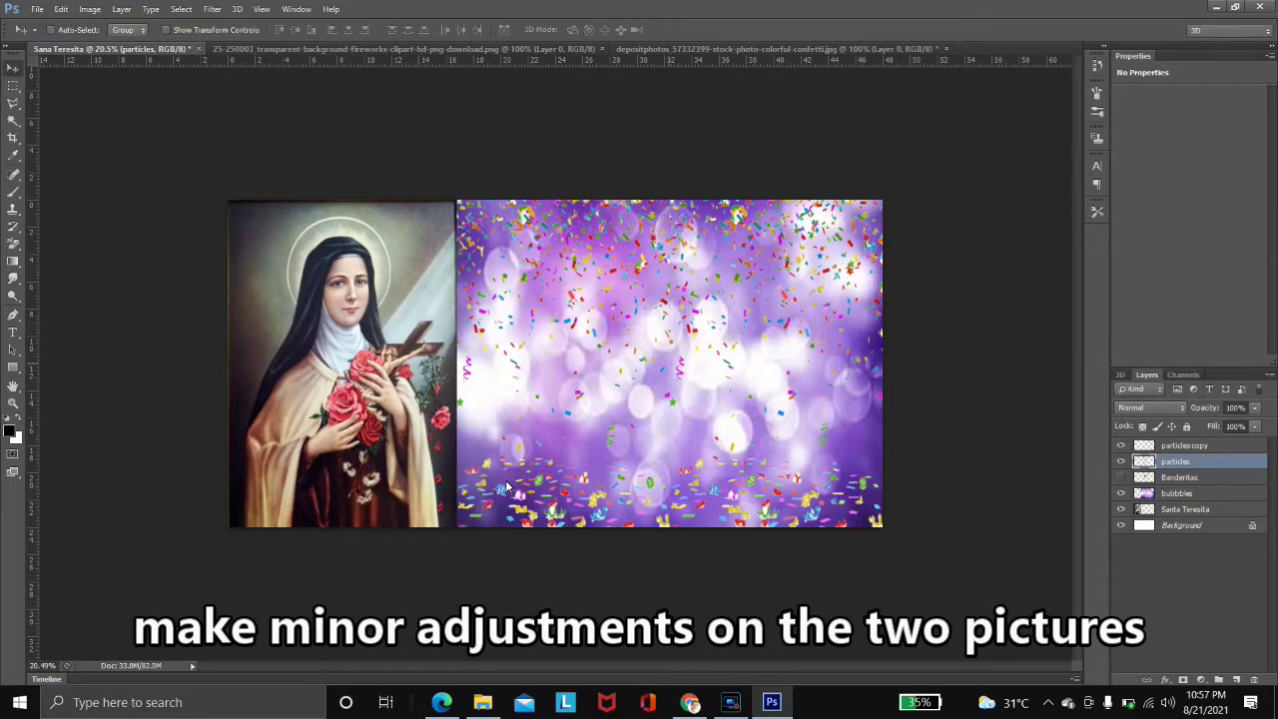
Close the confetti picture's document without saving its changes
{"action": "key", "text": "ctrl+shift+Tab"}
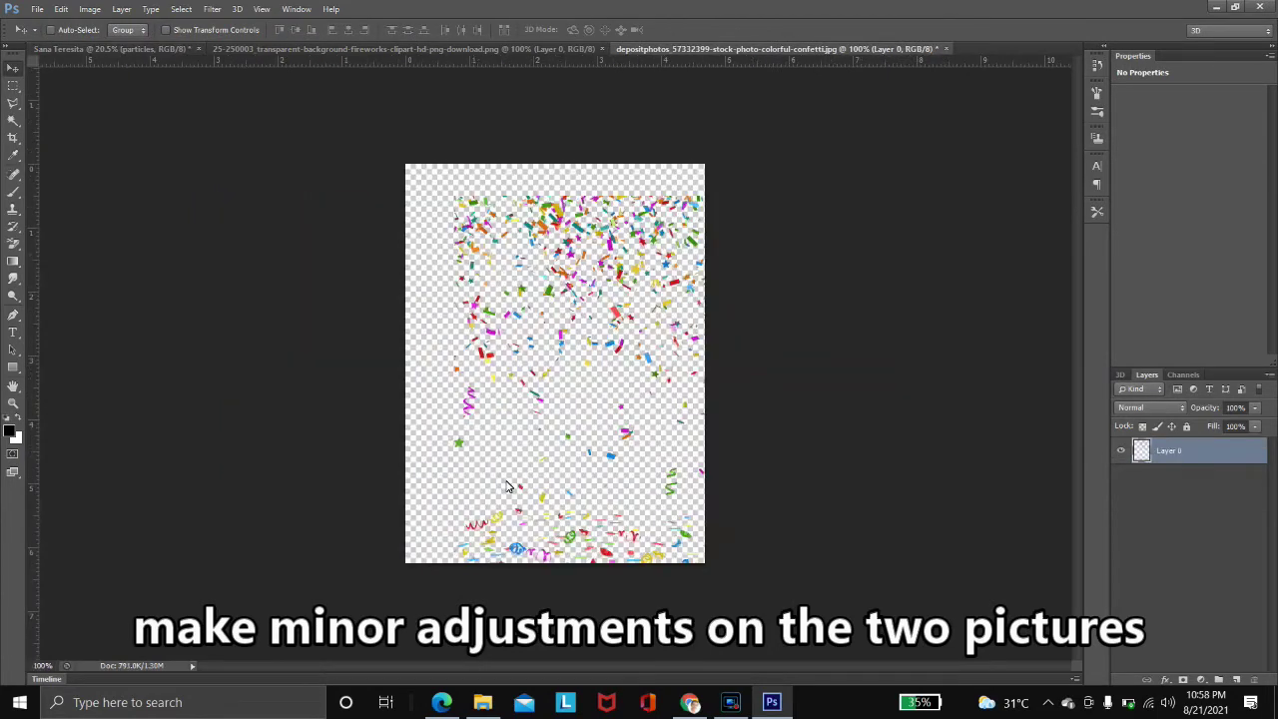
{"action": "key", "text": "ctrl+w"}
{"action": "key", "text": "n"}
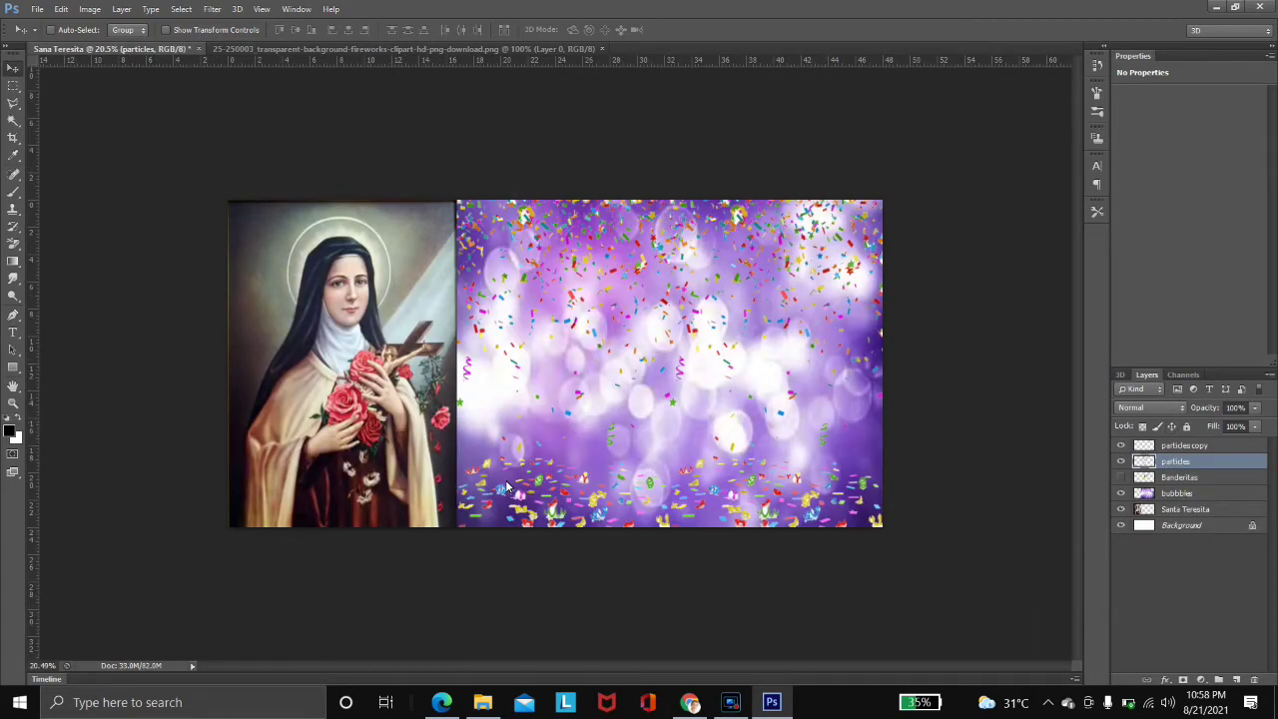
Show the Banderitas layer and stretch it to about 259.92% width and 200% height so it covers the purple background
{"action": "left_click", "coordinate": [1120, 477]}
{"action": "key", "text": "ctrl+t"}
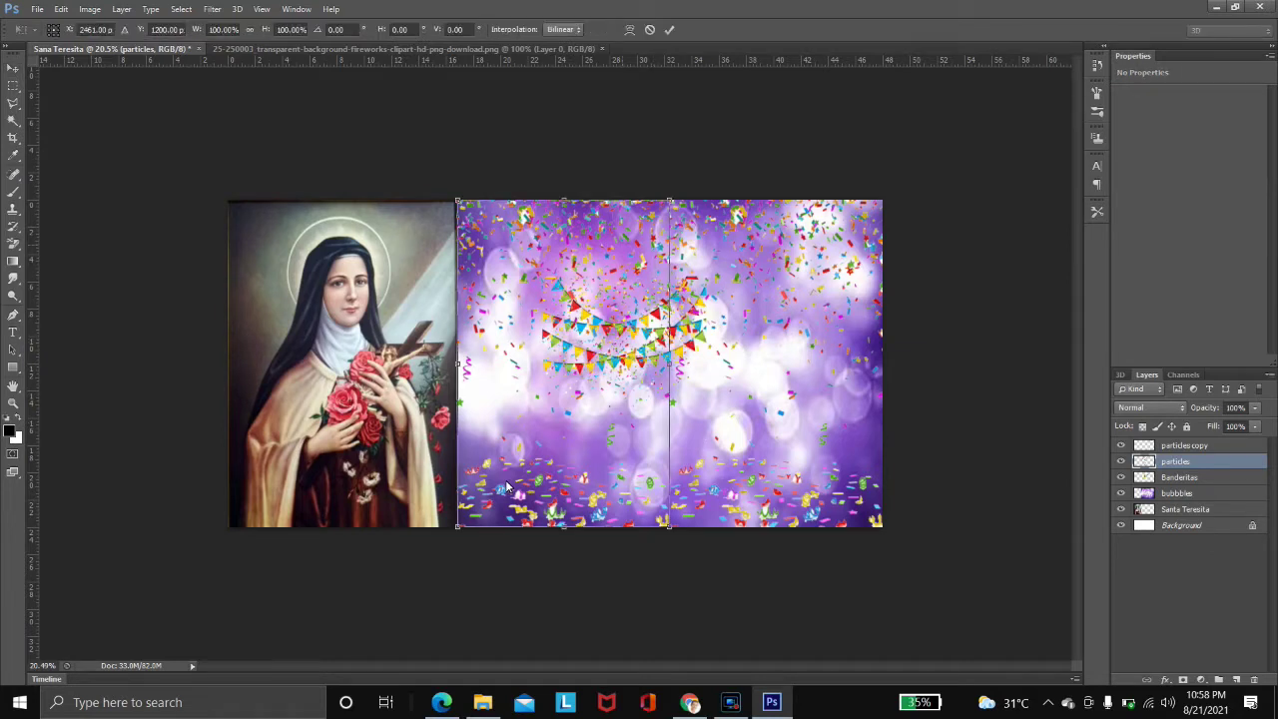
{"action": "key", "text": "Return"}
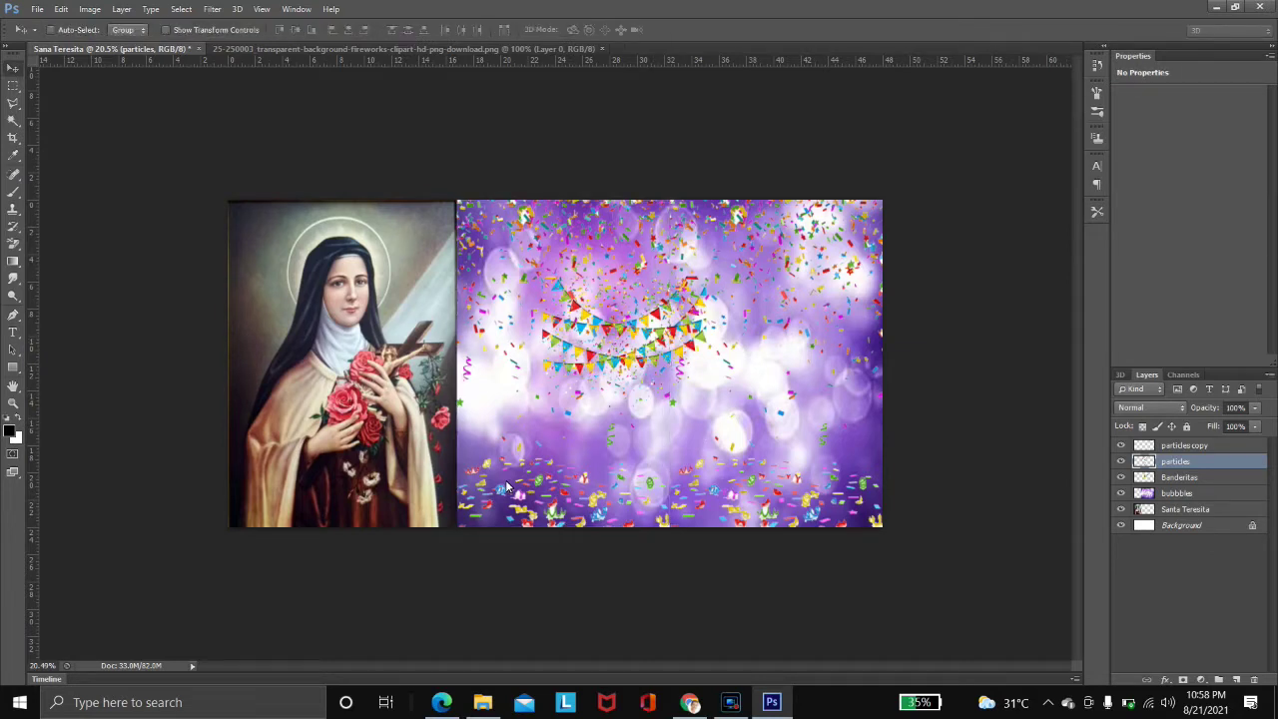
{"action": "left_click", "coordinate": [1179, 477]}
{"action": "key", "text": "ctrl+t"}
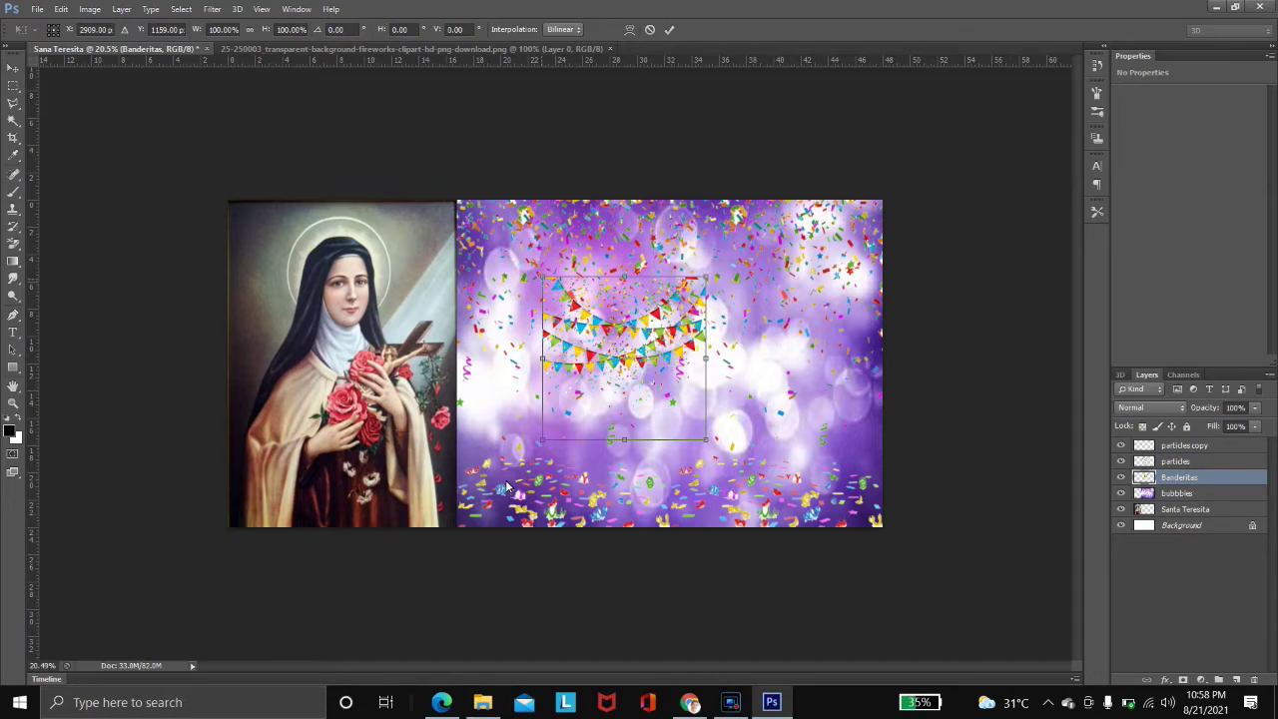
{"action": "left_click_drag", "start_coordinate": [542, 277], "coordinate": [462, 201]}
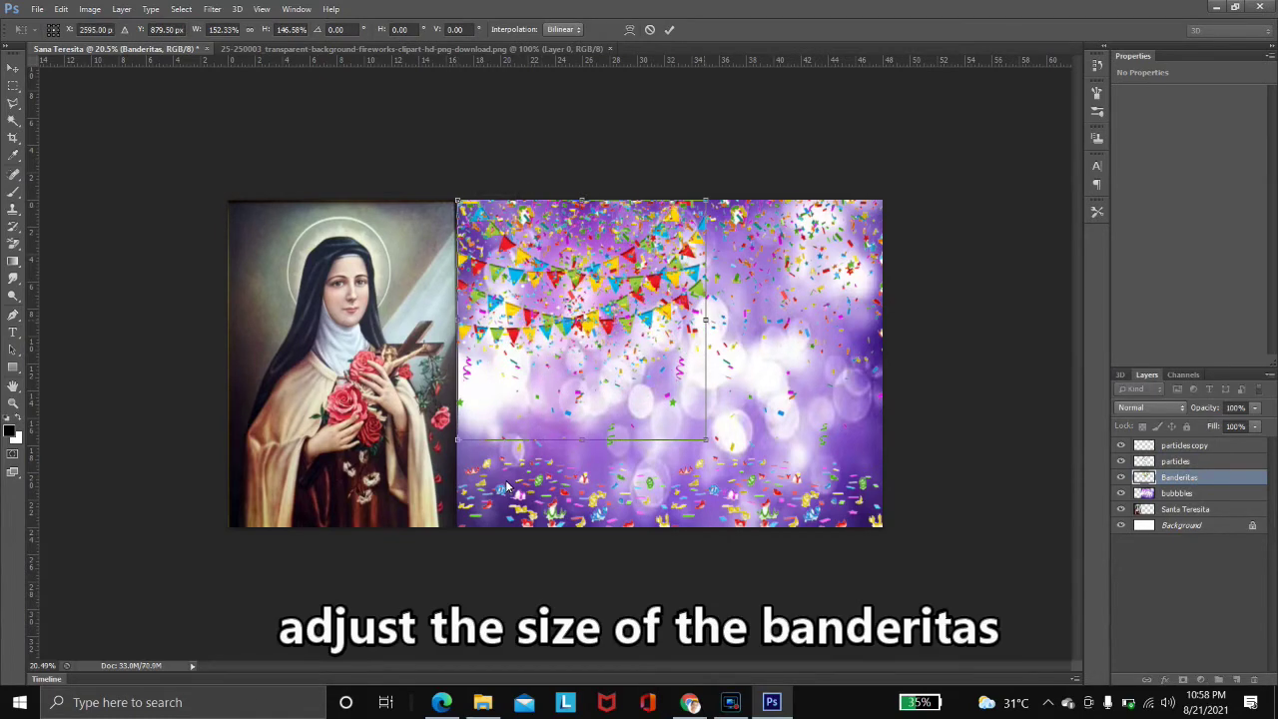
{"action": "left_click_drag", "start_coordinate": [706, 319], "coordinate": [881, 320]}
{"action": "left_click_drag", "start_coordinate": [669, 440], "coordinate": [668, 526]}
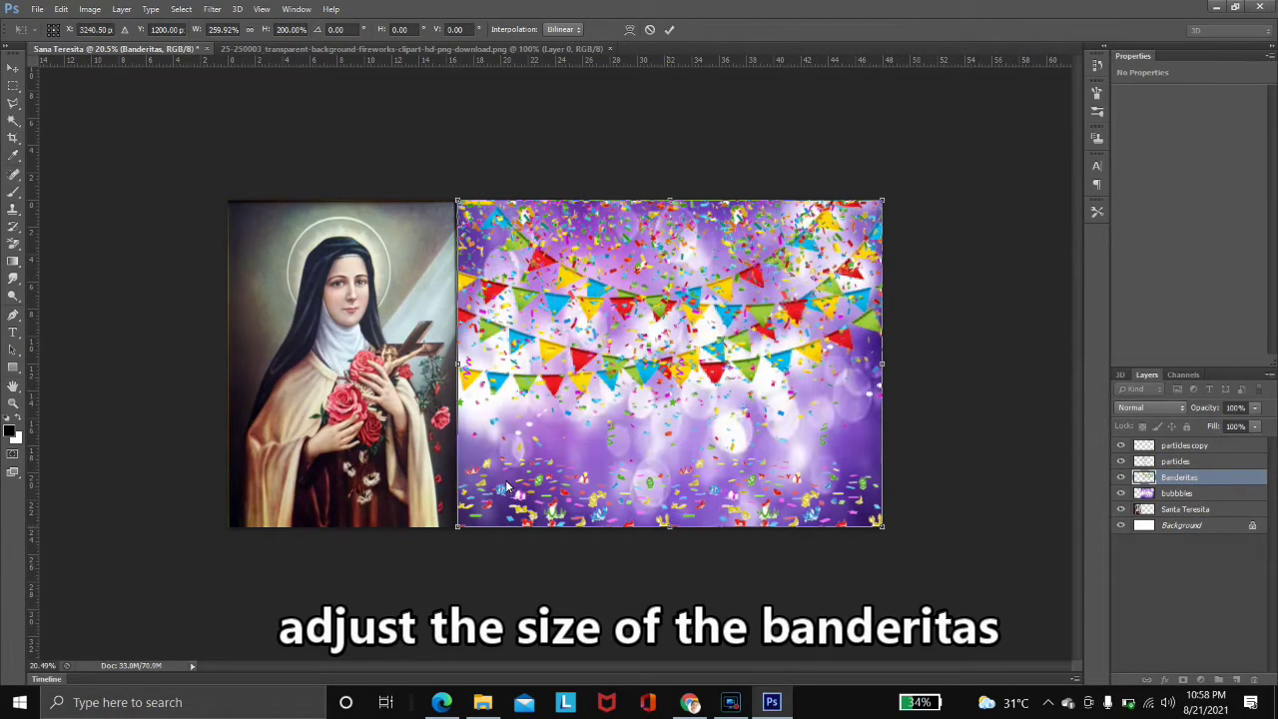
{"action": "key", "text": "Return"}
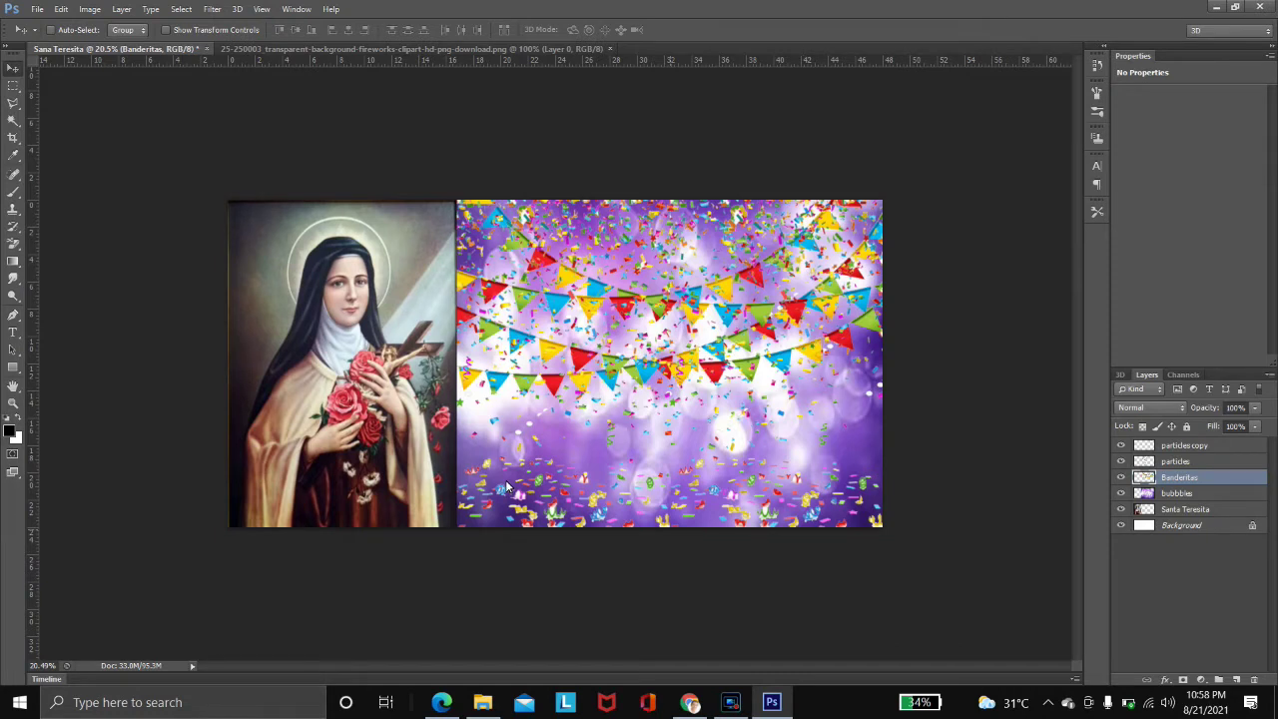
Remove the background of the fireworks picture with the Background Eraser, using Contiguous limits and 50% tolerance
{"action": "left_click", "coordinate": [739, 704]}
{"action": "left_click", "coordinate": [739, 704]}
{"action": "left_click", "coordinate": [411, 49]}
{"action": "left_click", "coordinate": [13, 121]}
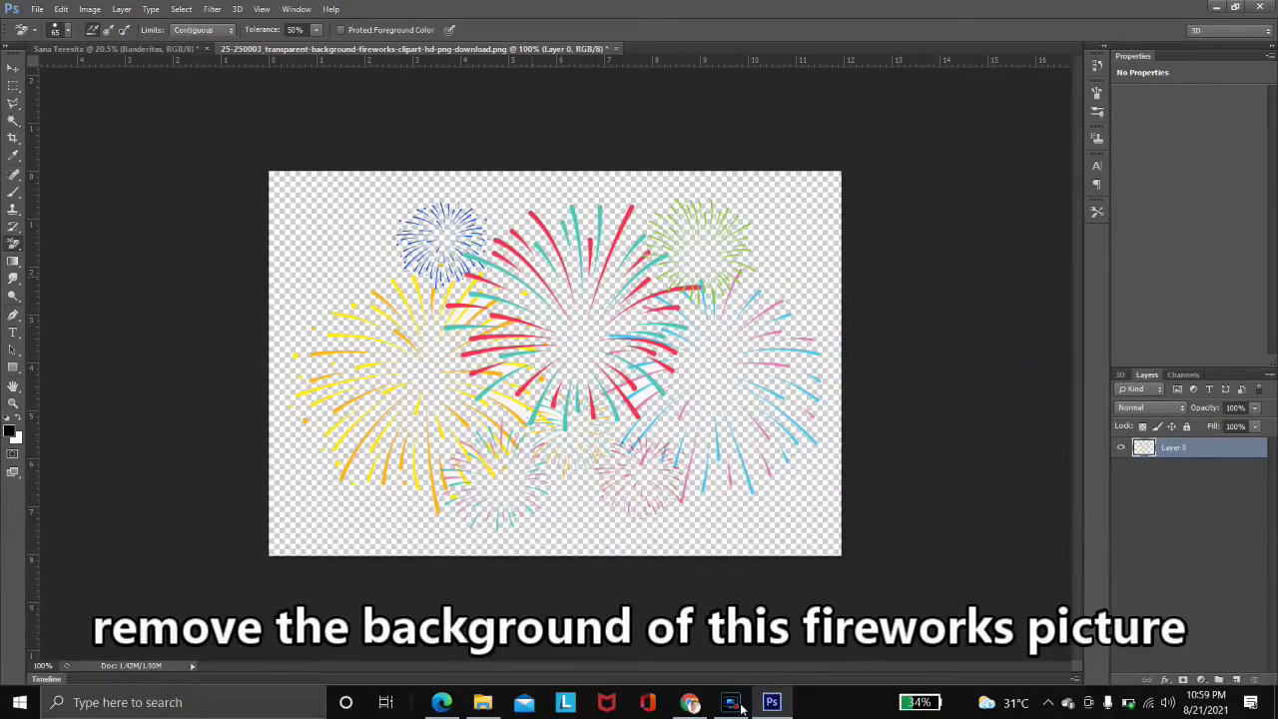
Bring the fireworks into the Sana Teresita document, scale them to about 253.6% and centre them on the purple background
{"action": "left_click", "coordinate": [13, 69]}
{"action": "mouse_move", "coordinate": [571, 332]}
{"action": "left_mouse_down"}
{"action": "mouse_move", "coordinate": [120, 135]}
{"action": "mouse_move", "coordinate": [93, 48]}
{"action": "left_mouse_up"}
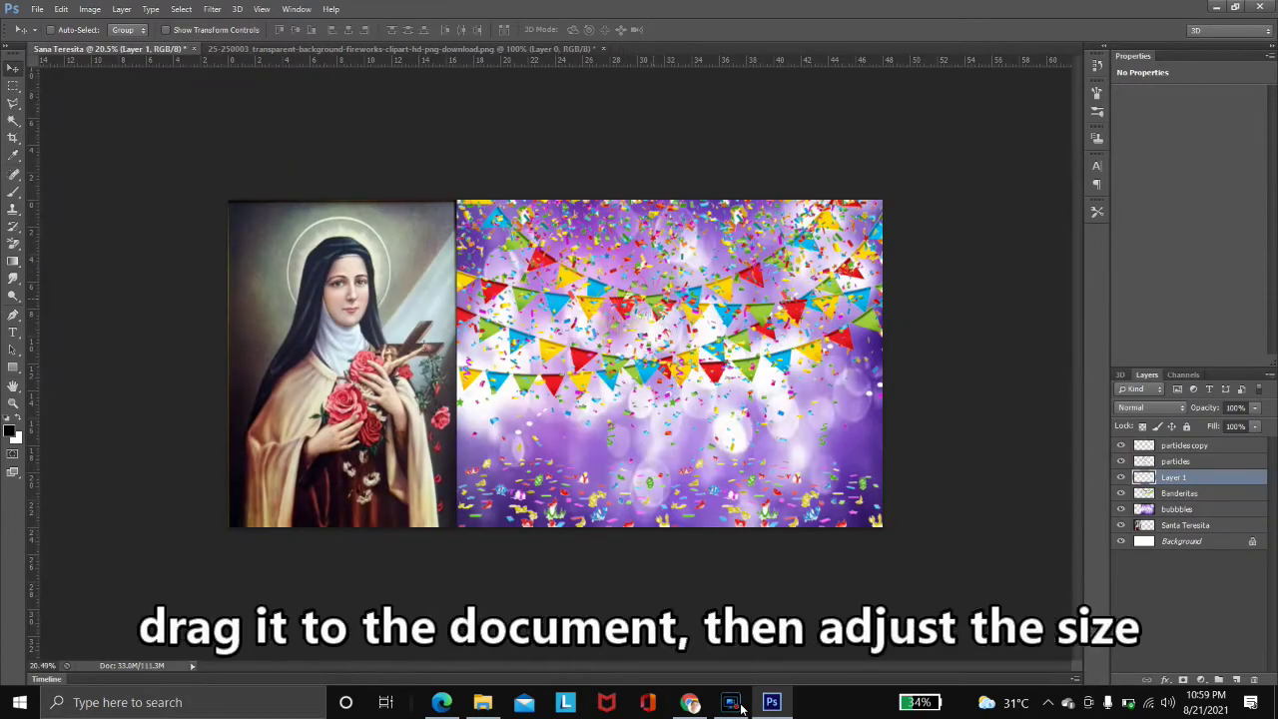
{"action": "key", "text": "ctrl+t"}
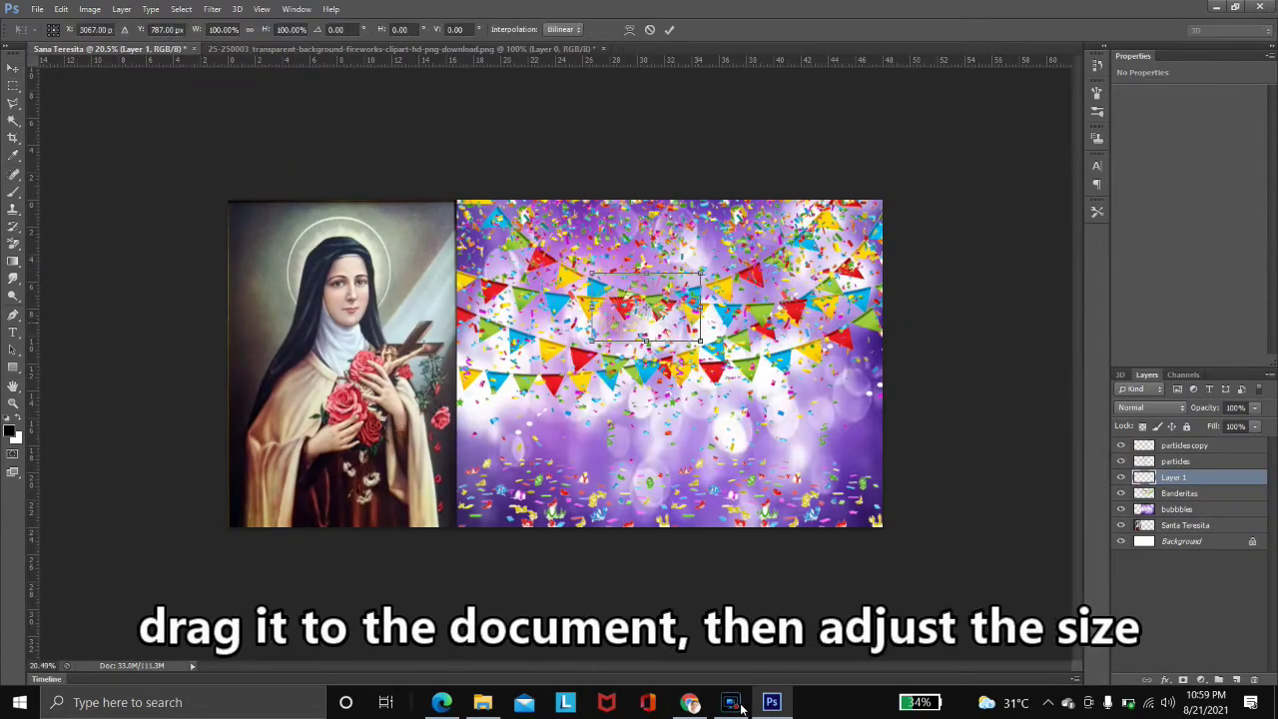
{"action": "left_click_drag", "start_coordinate": [701, 342], "coordinate": [846, 485]}
{"action": "left_click_drag", "start_coordinate": [797, 419], "coordinate": [736, 423]}
{"action": "left_click_drag", "start_coordinate": [758, 381], "coordinate": [759, 381]}
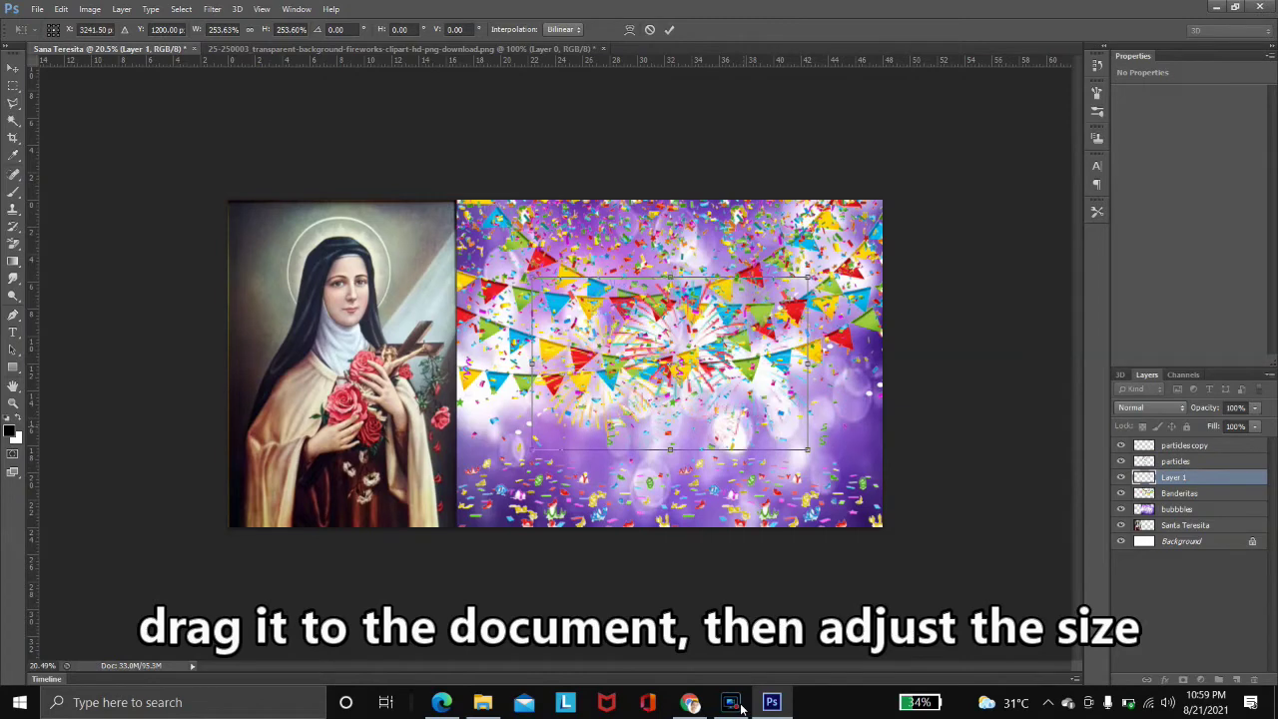
{"action": "mouse_move", "coordinate": [808, 451]}
{"action": "left_mouse_down"}
{"action": "mouse_move", "coordinate": [821, 458]}
{"action": "mouse_move", "coordinate": [780, 438]}
{"action": "left_mouse_up"}
{"action": "key", "text": "Return"}
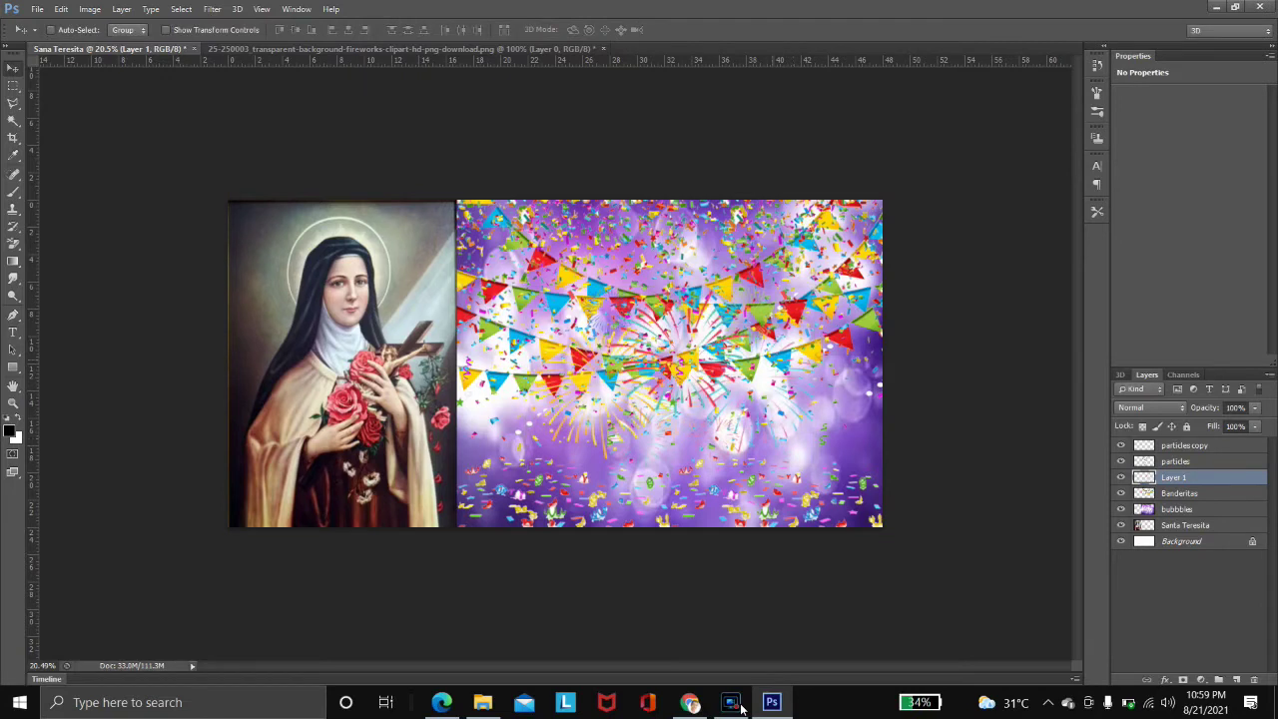
Rename the new fireworks picture's layer as fireworks
{"action": "double_click", "coordinate": [1174, 477]}
{"action": "type", "text": "fireworks"}
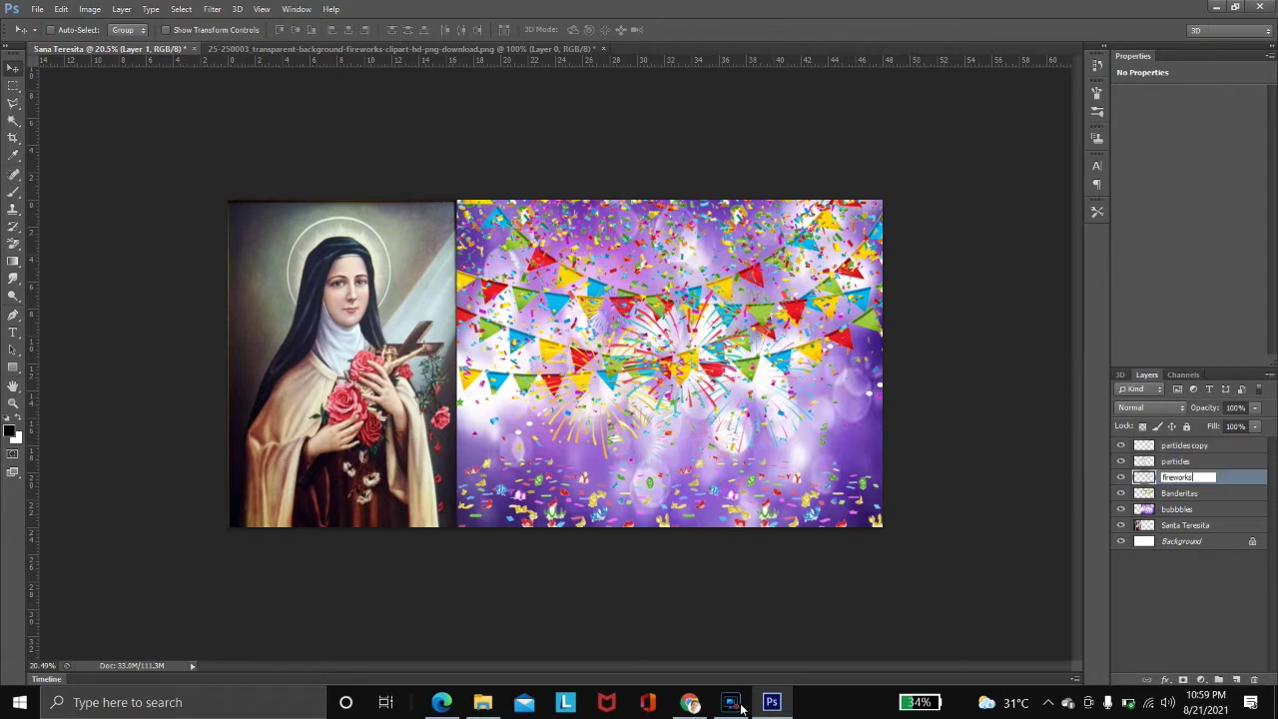
{"action": "key", "text": "Return"}
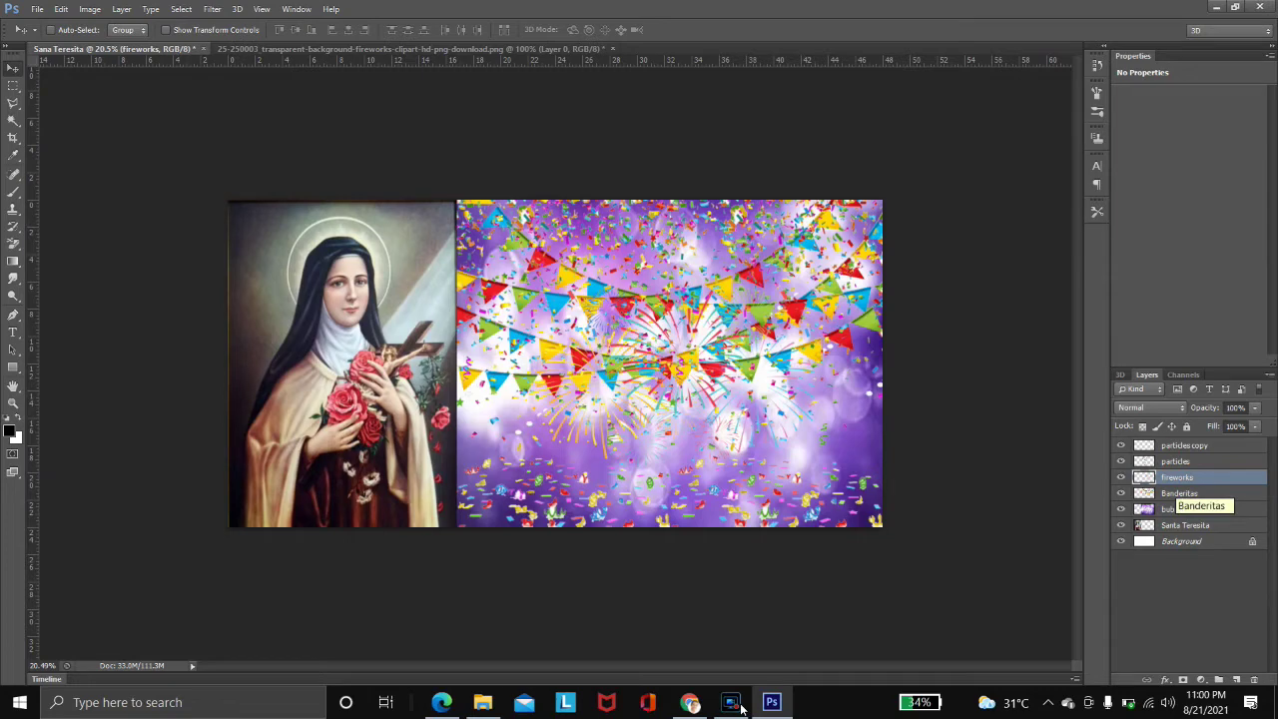
Bring the Banderitas layer to the top of the layer stack and place the fireworks layer directly beneath it
{"action": "double_click", "coordinate": [1213, 493]}
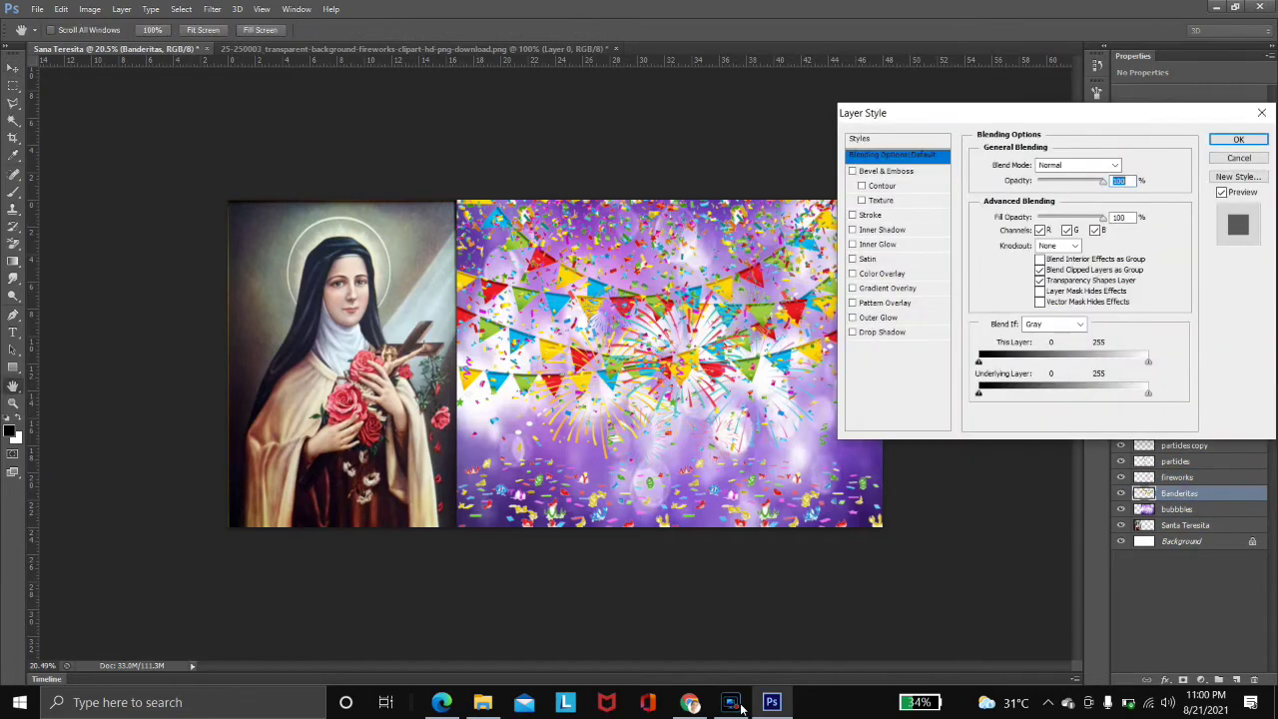
{"action": "left_click", "coordinate": [1261, 113]}
{"action": "key", "text": "ctrl+shift+bracketright"}
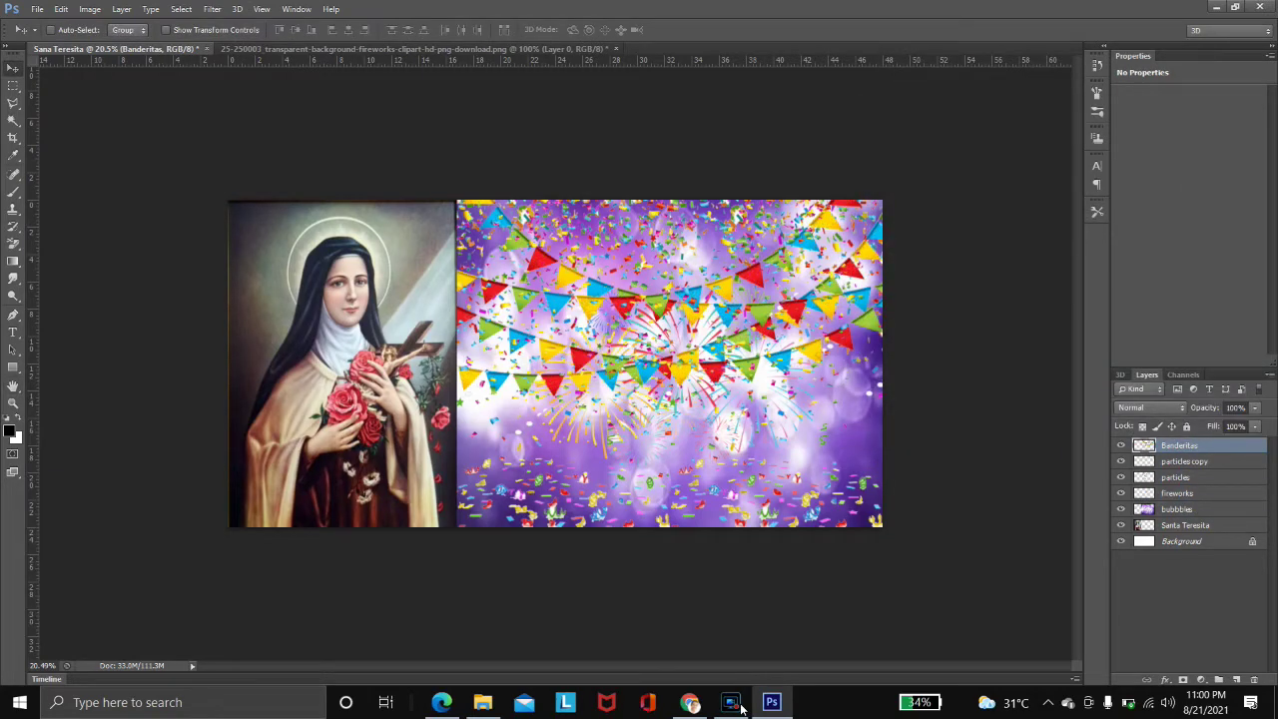
{"action": "left_click_drag", "start_coordinate": [1178, 493], "coordinate": [1178, 455]}
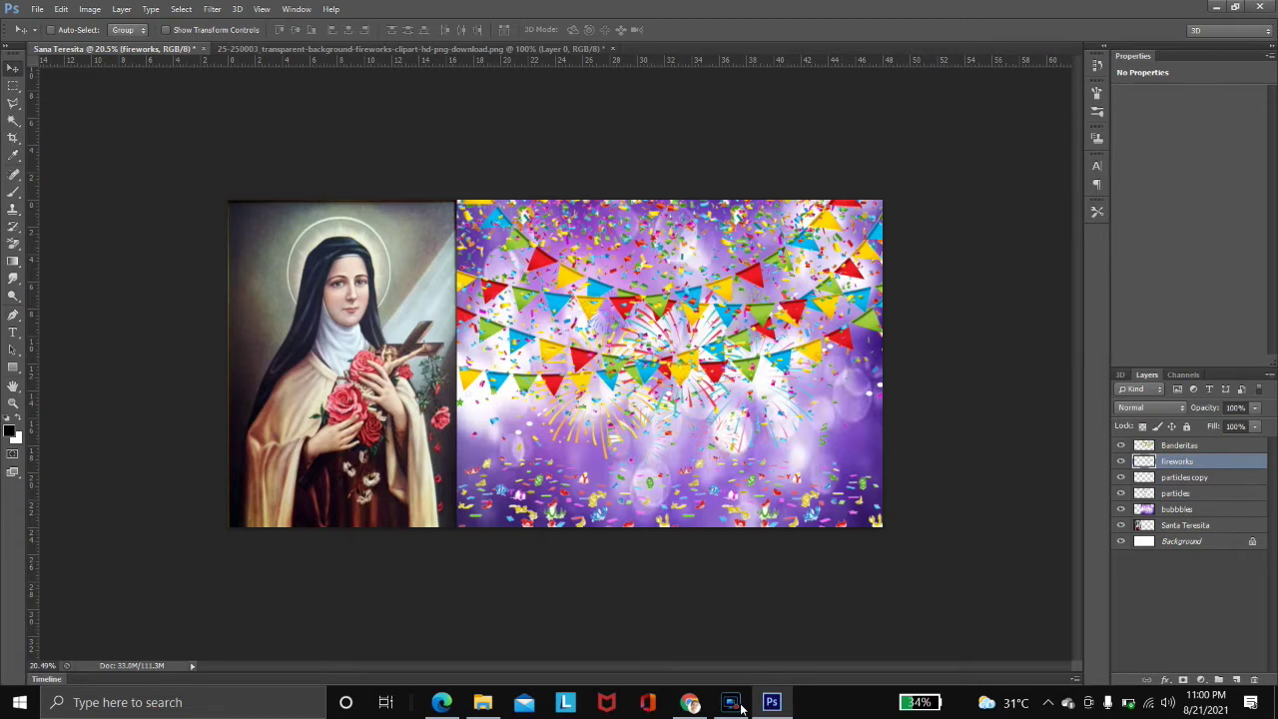
Move the bubbbles layer below the Santa Teresita layer
{"action": "key", "text": "alt+bracketleft"}
{"action": "key", "text": "alt+bracketleft"}
{"action": "key", "text": "alt+bracketleft"}
{"action": "key", "text": "alt+bracketleft"}
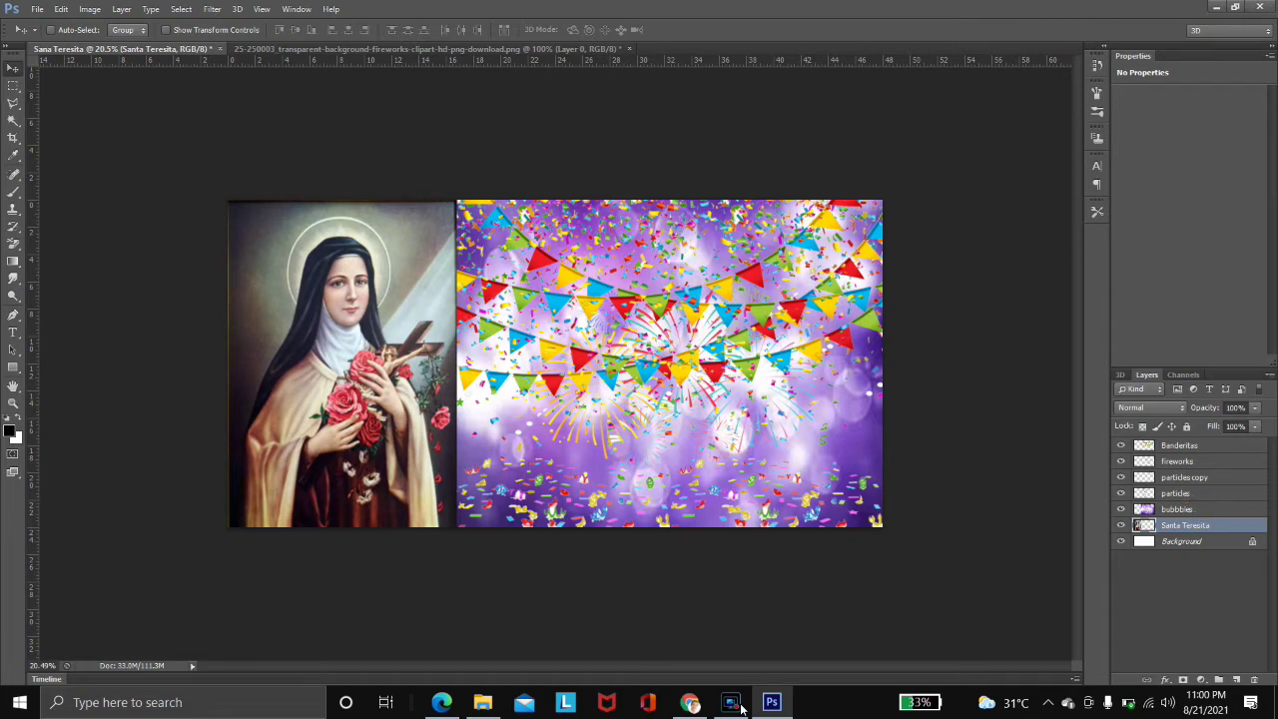
{"action": "key", "text": "alt+bracketright"}
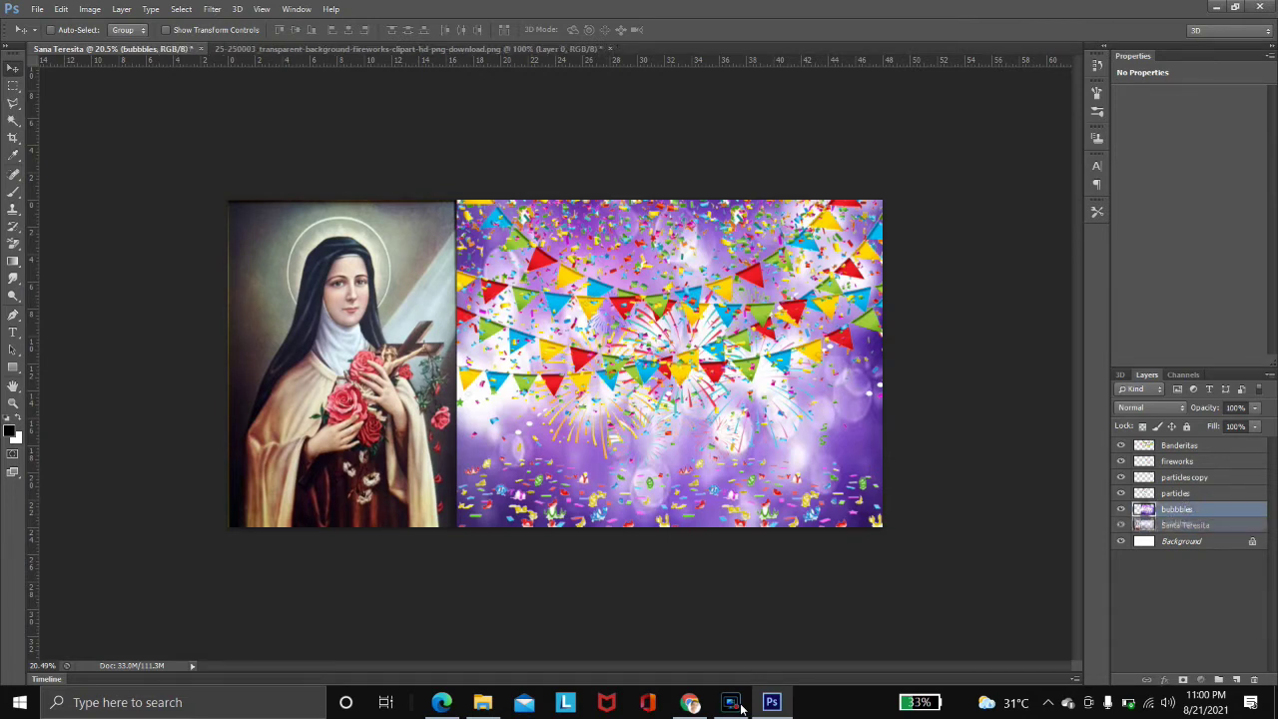
{"action": "key", "text": "ctrl+bracketleft"}
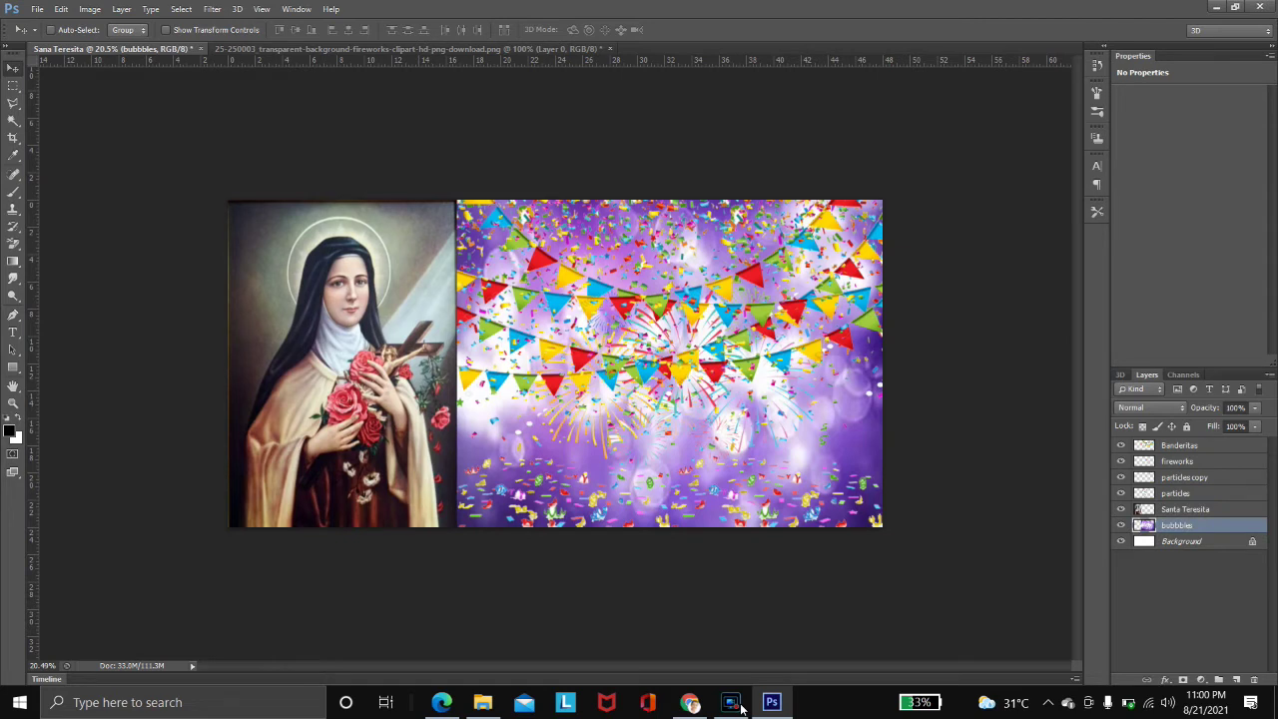
Add a Hue/Saturation adjustment with Colorize above the Santa Teresita layer and clip it to that layer
{"action": "key", "text": "alt+bracketright"}
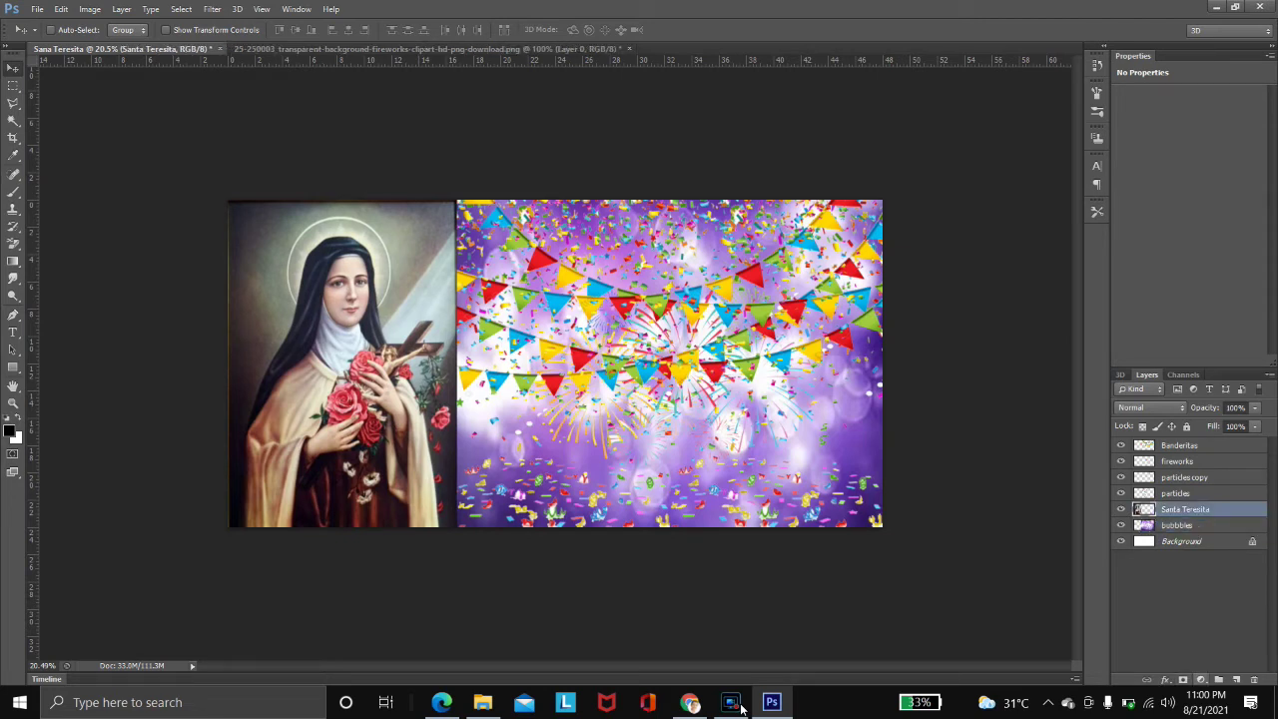
{"action": "left_click", "coordinate": [1201, 680]}
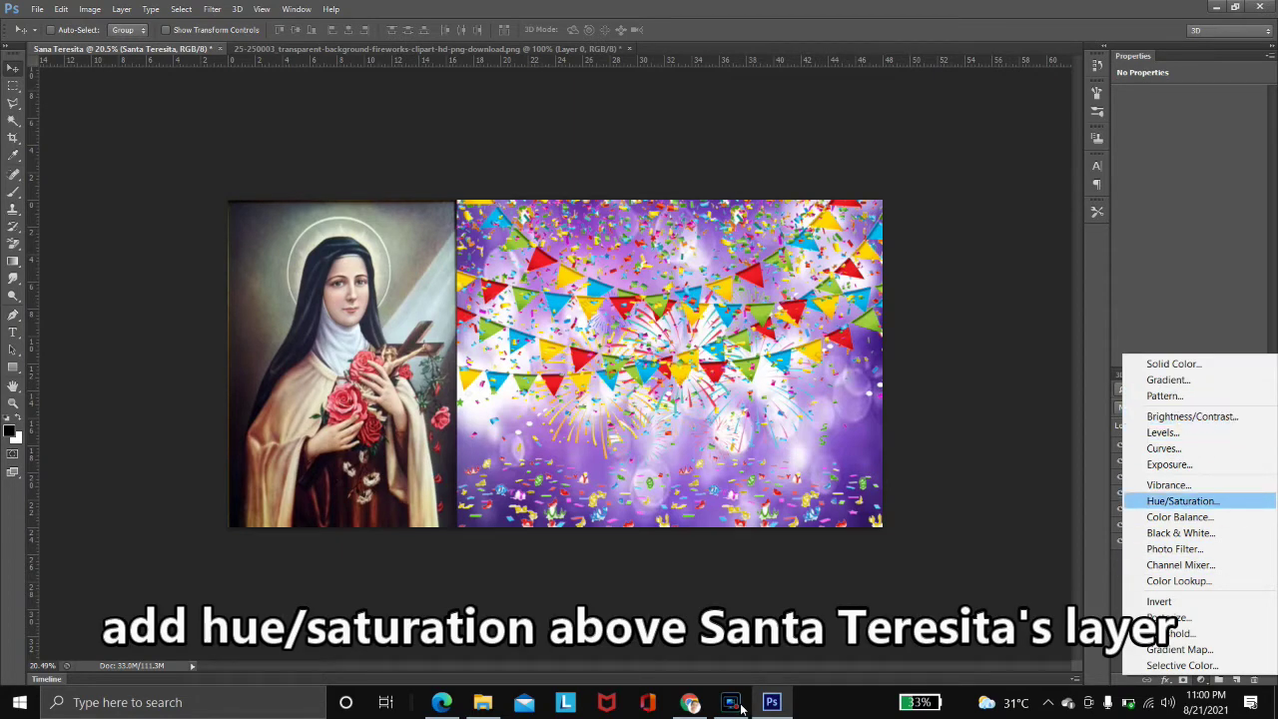
{"action": "left_click", "coordinate": [1183, 501]}
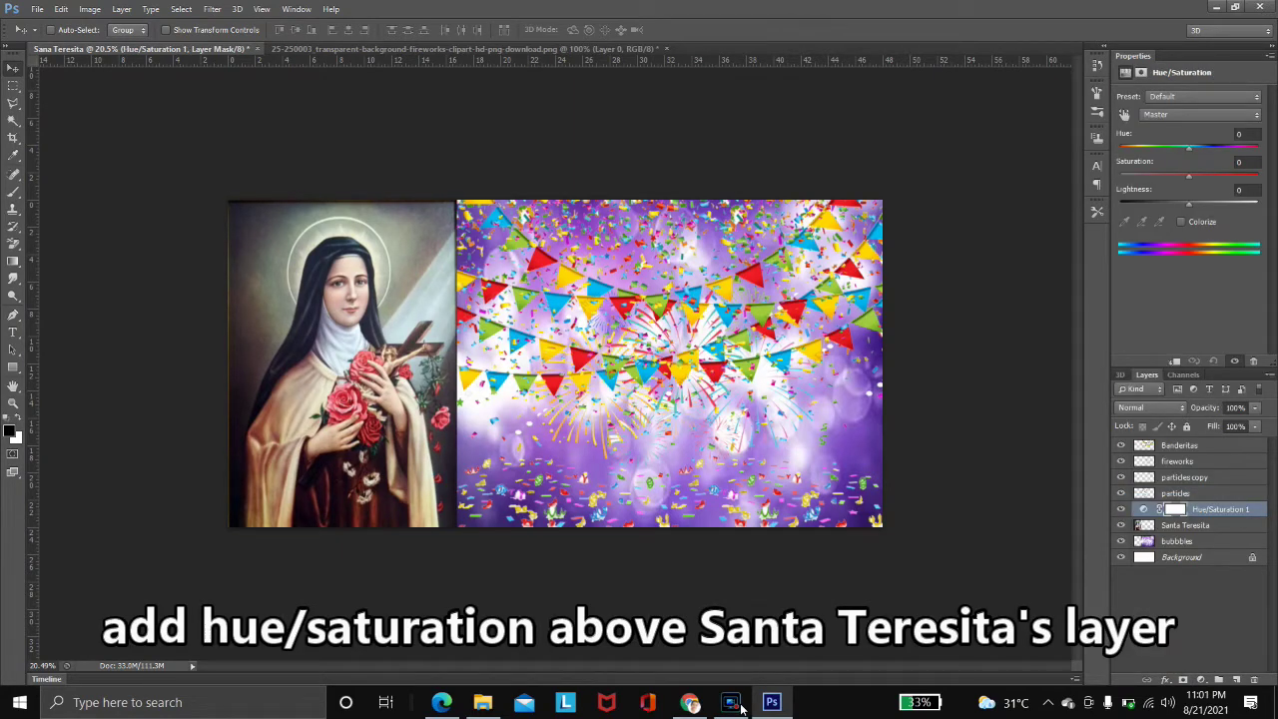
{"action": "left_click", "coordinate": [1181, 222]}
{"action": "right_click", "coordinate": [1176, 510]}
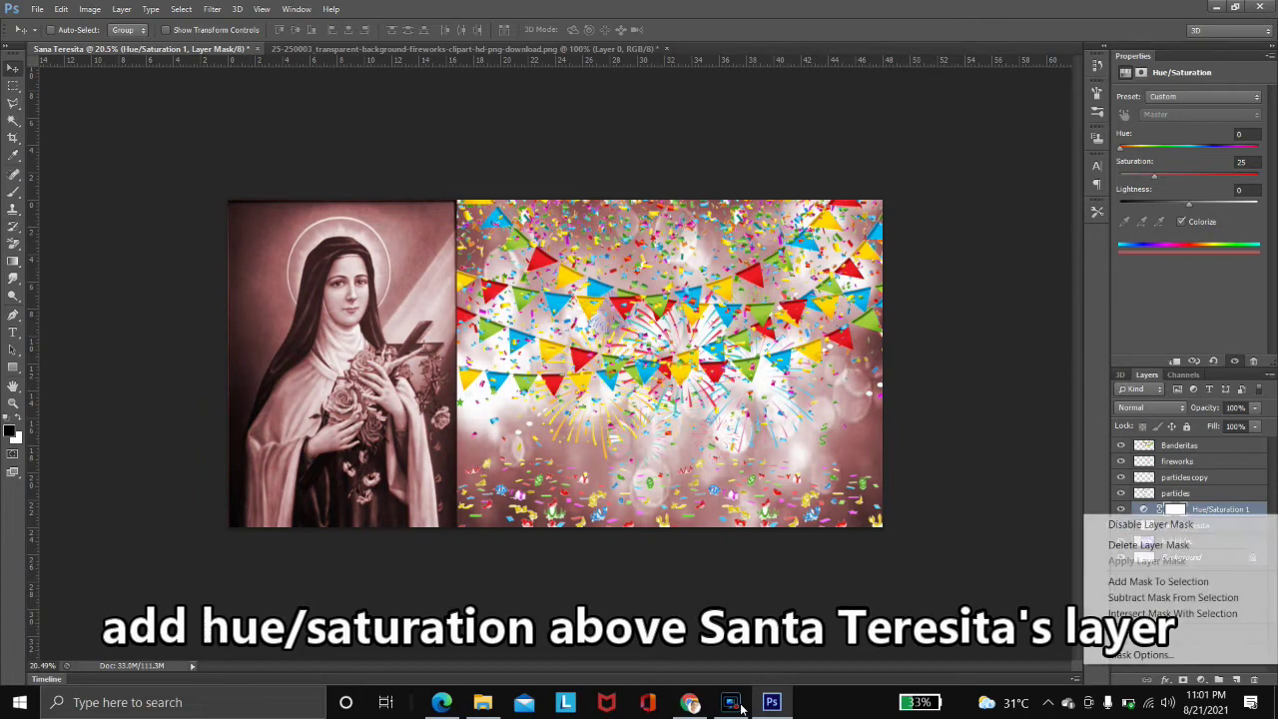
{"action": "right_click", "coordinate": [1203, 509]}
{"action": "left_click", "coordinate": [1042, 313]}
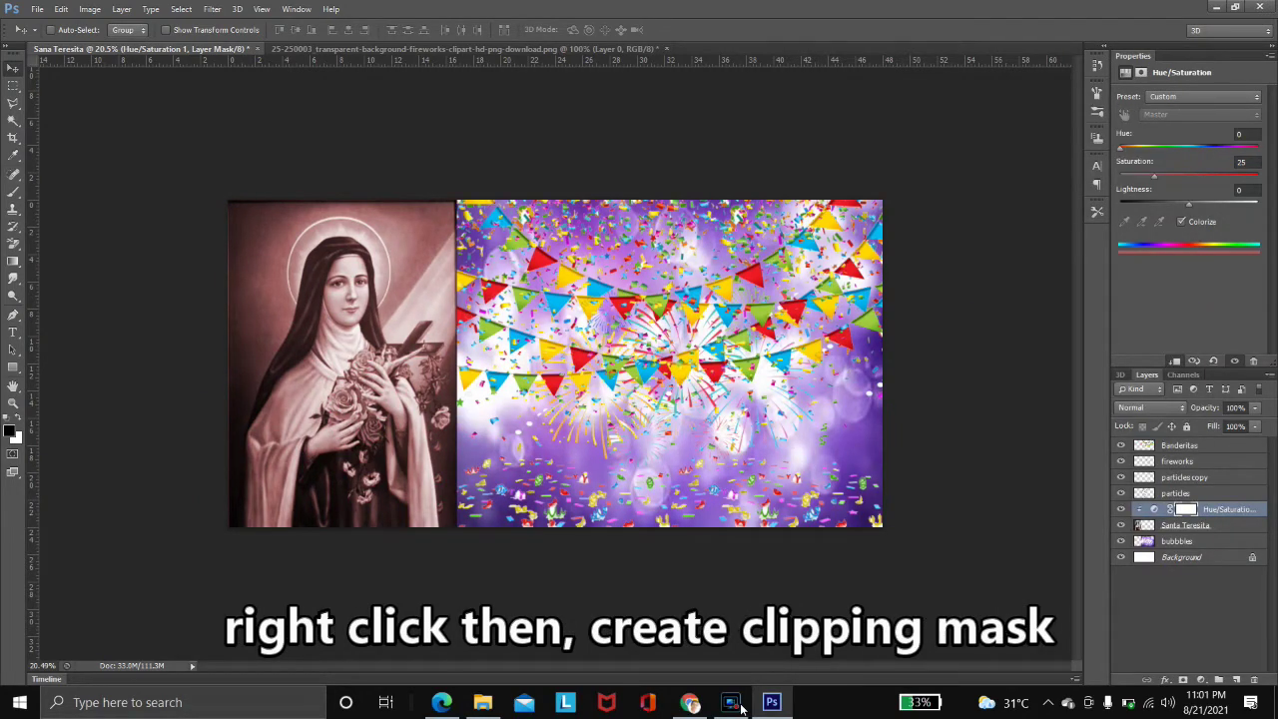
Tint the saint's picture yellow with Hue 61, Saturation 50 and Lightness +11
{"action": "mouse_move", "coordinate": [1120, 147]}
{"action": "left_mouse_down"}
{"action": "mouse_move", "coordinate": [1188, 148]}
{"action": "mouse_move", "coordinate": [1120, 147]}
{"action": "mouse_move", "coordinate": [1140, 147]}
{"action": "left_mouse_up"}
{"action": "left_click", "coordinate": [1182, 222]}
{"action": "left_click", "coordinate": [1182, 222]}
{"action": "left_click_drag", "start_coordinate": [1154, 176], "coordinate": [1196, 204]}
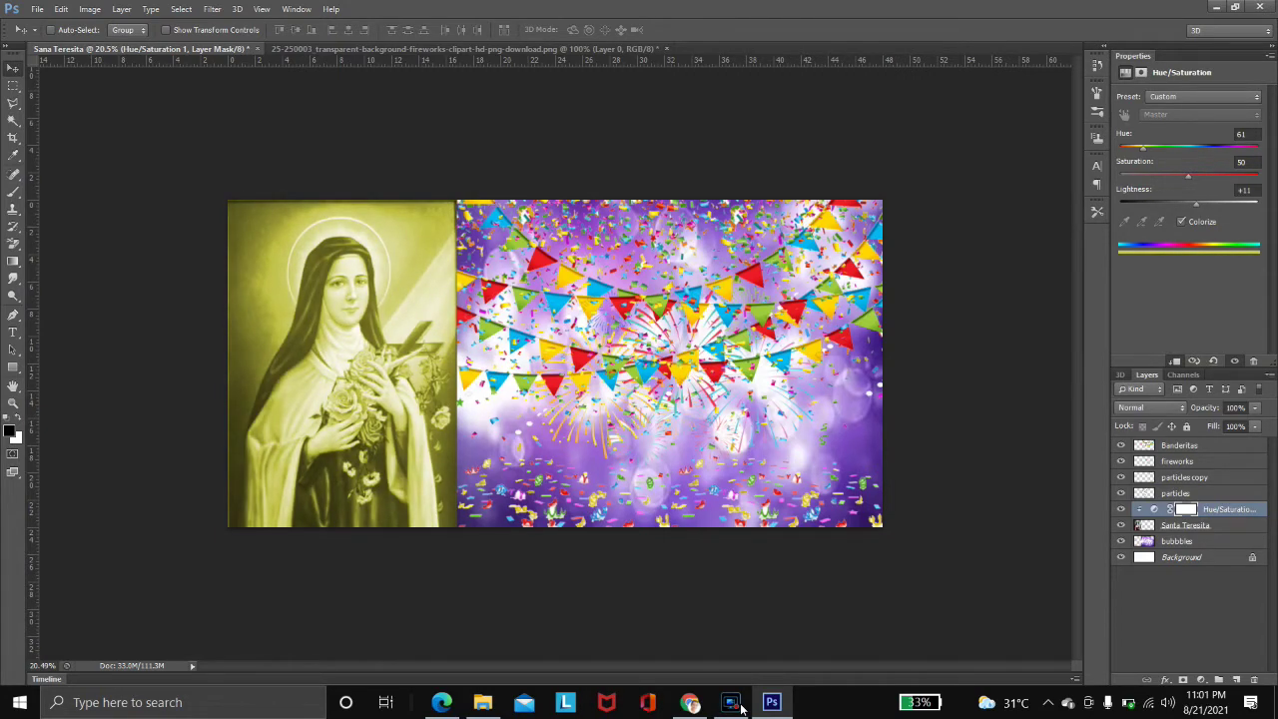
Brush black on the Hue/Saturation mask over the saint's face, veil, robe and held roses to remove their yellow tint
{"action": "key", "text": "b"}
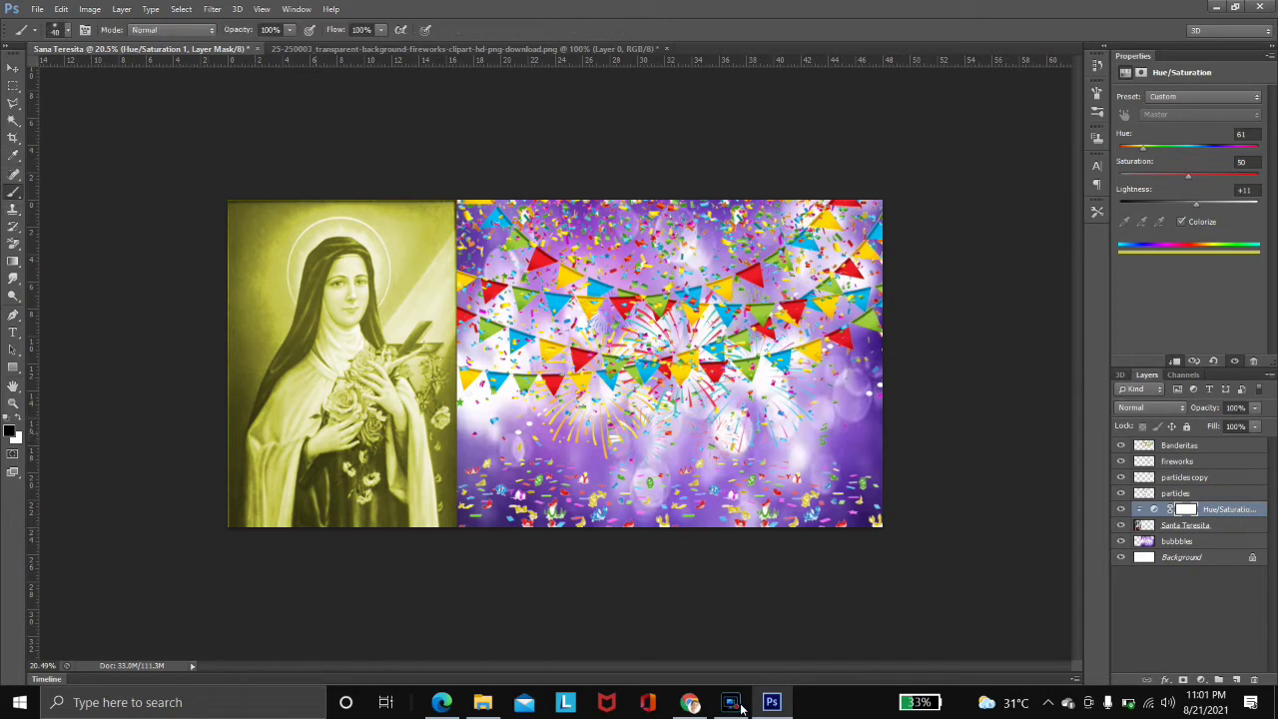
{"action": "key", "text": "bracketright"}
{"action": "key", "text": "bracketright"}
{"action": "key", "text": "bracketright"}
{"action": "key", "text": "bracketright"}
{"action": "key", "text": "bracketright"}
{"action": "key", "text": "bracketright"}
{"action": "key", "text": "bracketright"}
{"action": "key", "text": "bracketright"}
{"action": "mouse_move", "coordinate": [331, 383]}
{"action": "left_mouse_down"}
{"action": "mouse_move", "coordinate": [340, 462]}
{"action": "mouse_move", "coordinate": [375, 395]}
{"action": "mouse_move", "coordinate": [380, 489]}
{"action": "mouse_move", "coordinate": [299, 511]}
{"action": "mouse_move", "coordinate": [302, 417]}
{"action": "mouse_move", "coordinate": [345, 363]}
{"action": "left_mouse_up"}
{"action": "key", "text": "bracketleft"}
{"action": "key", "text": "bracketleft"}
{"action": "key", "text": "bracketleft"}
{"action": "key", "text": "bracketleft"}
{"action": "key", "text": "bracketleft"}
{"action": "mouse_move", "coordinate": [337, 314]}
{"action": "left_mouse_down"}
{"action": "mouse_move", "coordinate": [352, 293]}
{"action": "mouse_move", "coordinate": [346, 262]}
{"action": "mouse_move", "coordinate": [321, 295]}
{"action": "mouse_move", "coordinate": [366, 308]}
{"action": "left_mouse_up"}
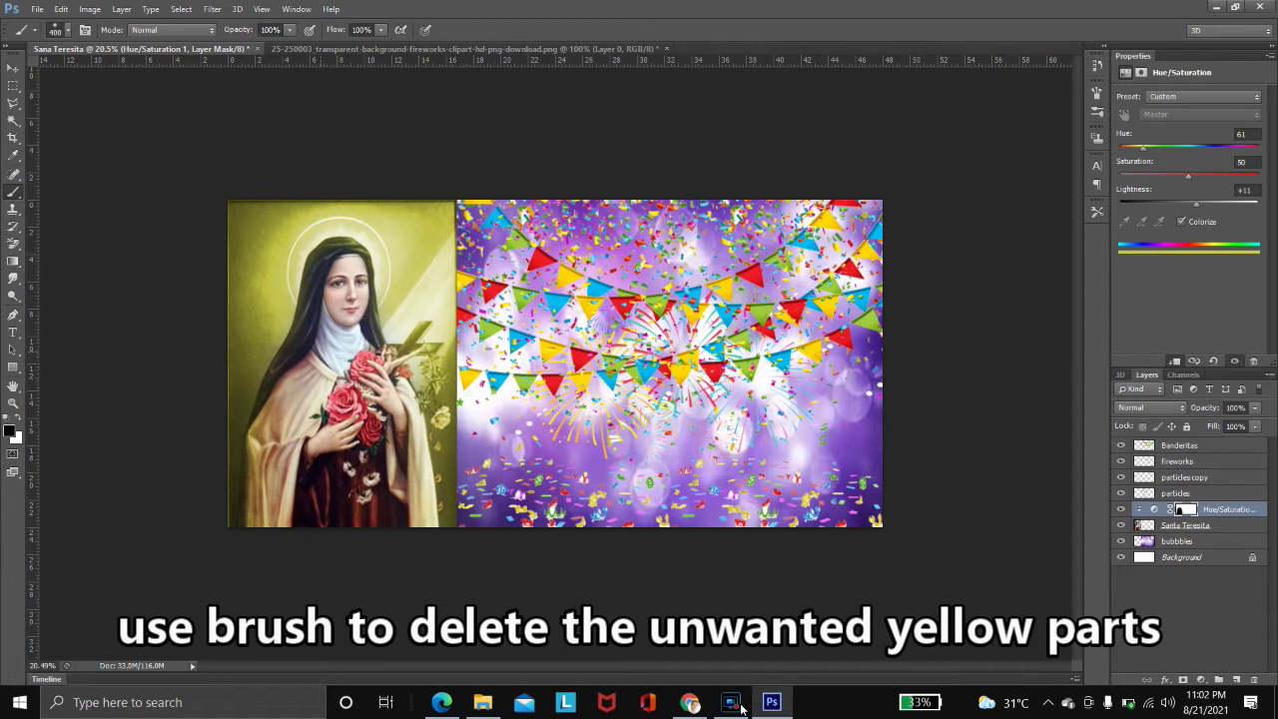
{"action": "left_click_drag", "start_coordinate": [261, 404], "coordinate": [245, 514]}
{"action": "mouse_move", "coordinate": [390, 511]}
{"action": "left_mouse_down"}
{"action": "mouse_move", "coordinate": [403, 509]}
{"action": "mouse_move", "coordinate": [396, 436]}
{"action": "left_mouse_up"}
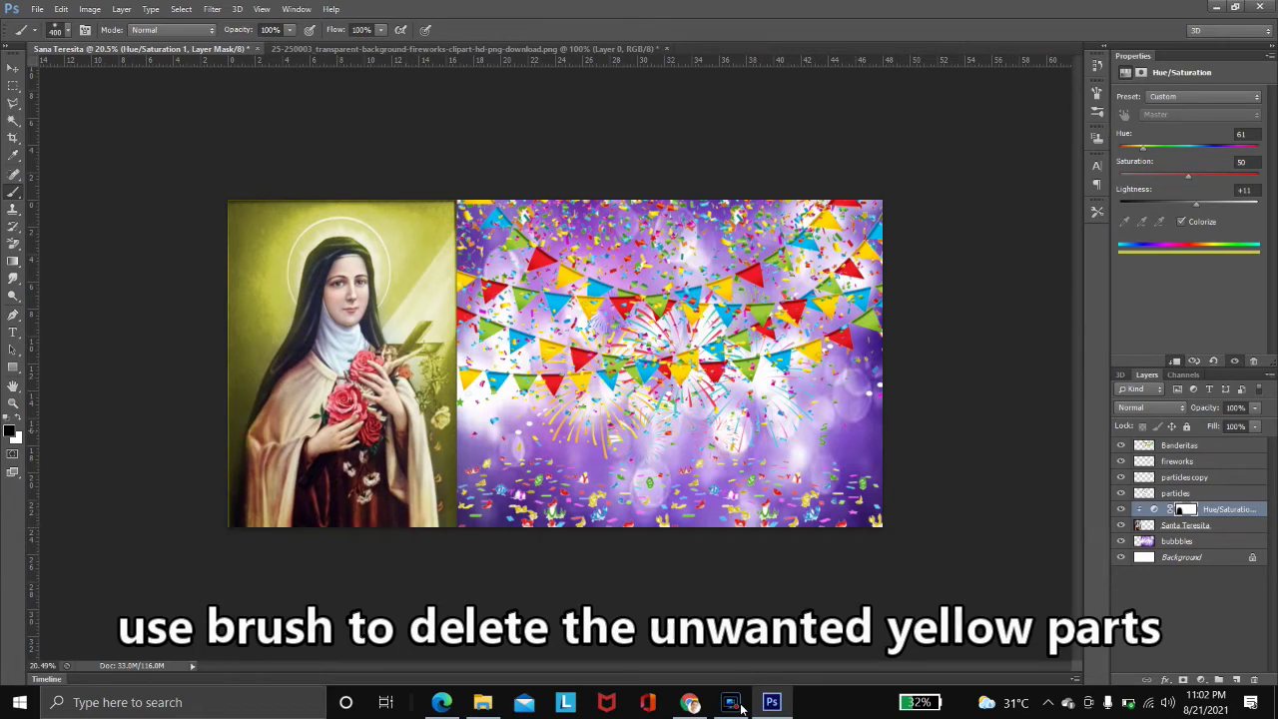
{"action": "left_click_drag", "start_coordinate": [322, 270], "coordinate": [267, 413]}
Brush the yellow tint off the halo around the saint's head on the adjustment mask
{"action": "key", "text": "bracketright"}
{"action": "key", "text": "bracketright"}
{"action": "mouse_move", "coordinate": [342, 279]}
{"action": "left_mouse_down"}
{"action": "mouse_move", "coordinate": [360, 276]}
{"action": "mouse_move", "coordinate": [330, 248]}
{"action": "mouse_move", "coordinate": [320, 313]}
{"action": "left_mouse_up"}
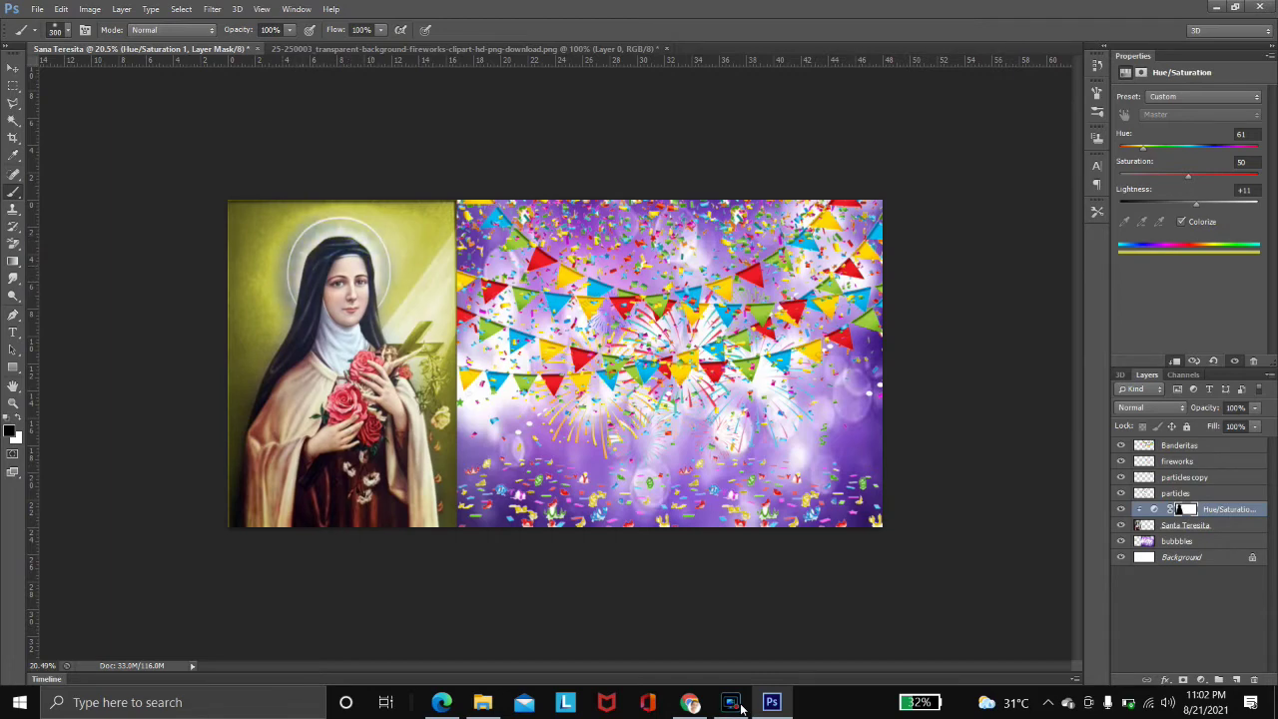
{"action": "key", "text": "ctrl+plus"}
{"action": "key", "text": "ctrl+plus"}
{"action": "mouse_move", "coordinate": [308, 271]}
{"action": "left_mouse_down"}
{"action": "mouse_move", "coordinate": [256, 172]}
{"action": "mouse_move", "coordinate": [204, 160]}
{"action": "mouse_move", "coordinate": [181, 172]}
{"action": "mouse_move", "coordinate": [162, 218]}
{"action": "mouse_move", "coordinate": [158, 178]}
{"action": "left_mouse_up"}
{"action": "left_click", "coordinate": [302, 243]}
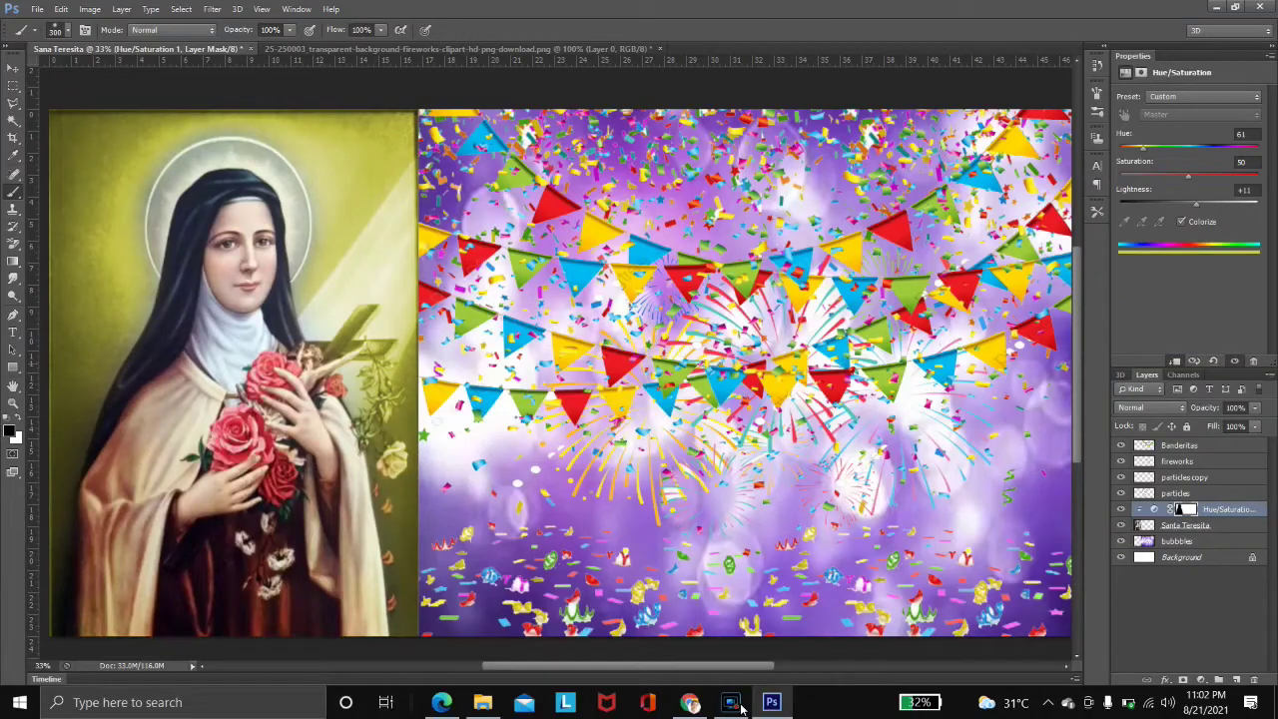
Brush the yellow tint off the crucifix and the rose vine beside it, reducing the brush to 100 for the vine
{"action": "mouse_move", "coordinate": [341, 341]}
{"action": "left_mouse_down"}
{"action": "mouse_move", "coordinate": [328, 356]}
{"action": "mouse_move", "coordinate": [385, 353]}
{"action": "mouse_move", "coordinate": [361, 339]}
{"action": "mouse_move", "coordinate": [370, 310]}
{"action": "mouse_move", "coordinate": [350, 323]}
{"action": "left_mouse_up"}
{"action": "key", "text": "bracketleft"}
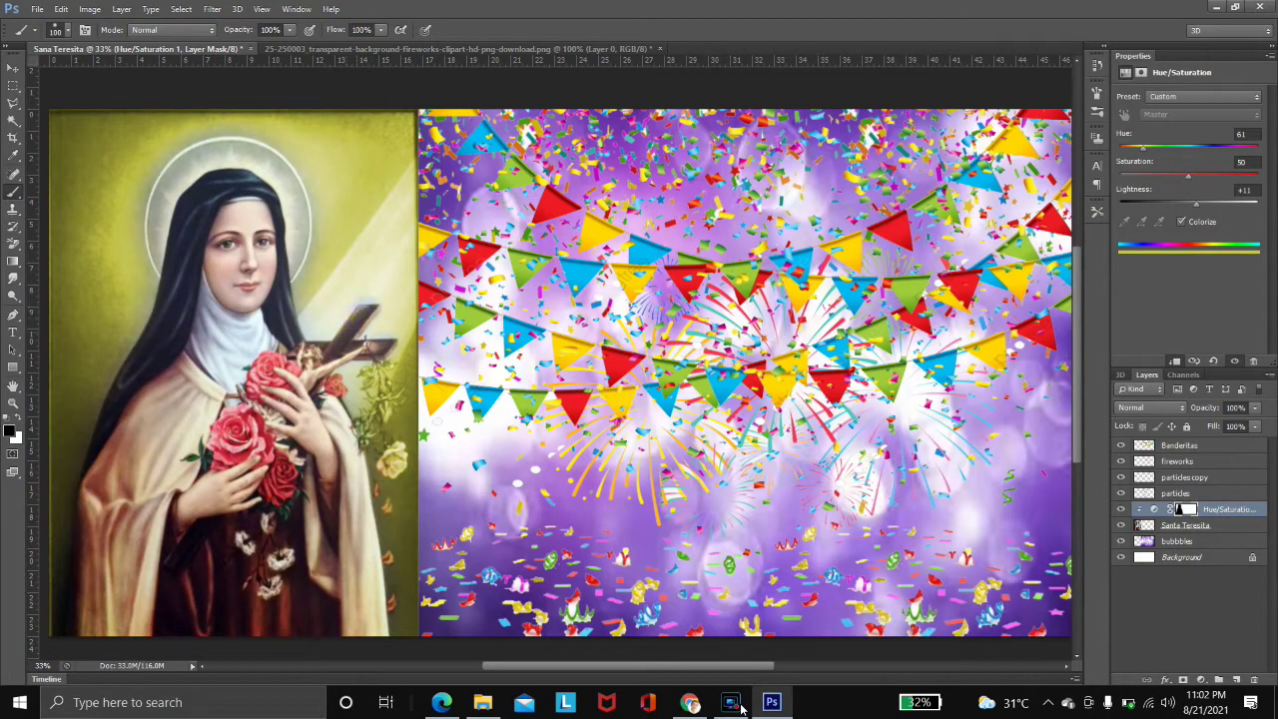
{"action": "mouse_move", "coordinate": [374, 369]}
{"action": "left_mouse_down"}
{"action": "mouse_move", "coordinate": [389, 367]}
{"action": "mouse_move", "coordinate": [372, 375]}
{"action": "mouse_move", "coordinate": [376, 405]}
{"action": "mouse_move", "coordinate": [401, 393]}
{"action": "mouse_move", "coordinate": [362, 429]}
{"action": "mouse_move", "coordinate": [388, 416]}
{"action": "mouse_move", "coordinate": [390, 451]}
{"action": "mouse_move", "coordinate": [375, 465]}
{"action": "mouse_move", "coordinate": [395, 471]}
{"action": "mouse_move", "coordinate": [405, 451]}
{"action": "left_mouse_up"}
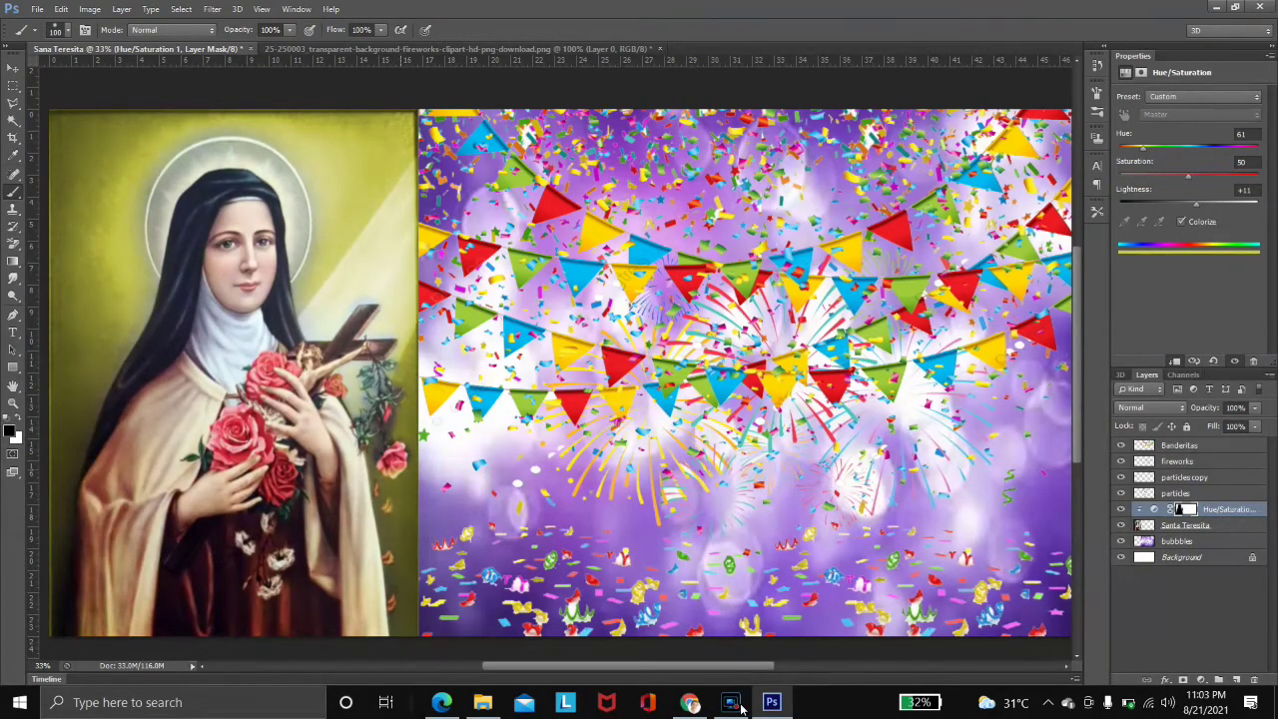
{"action": "scroll", "coordinate": [400, 464], "scroll_direction": "up", "scroll_amount": 4}
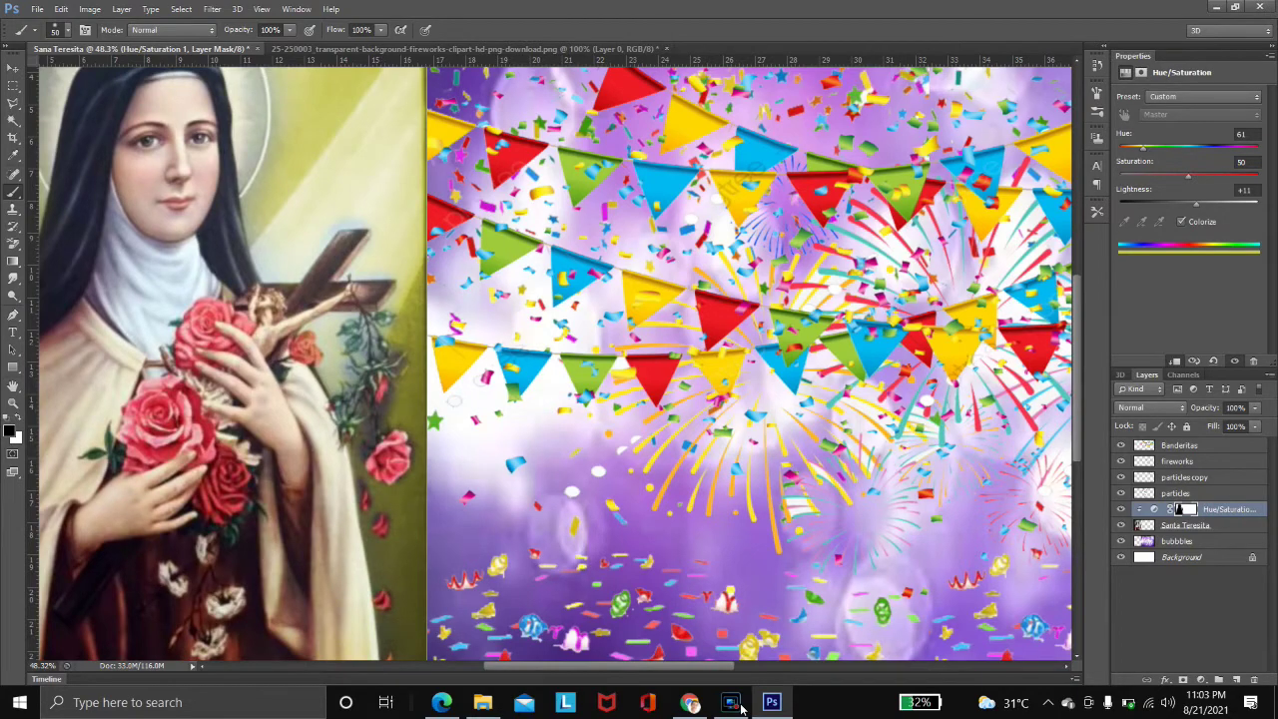
Set the saint picture's Hue/Saturation adjustment to Hue 59, Saturation 47 and Lightness -4
{"action": "scroll", "coordinate": [555, 363], "scroll_direction": "down", "scroll_amount": 3}
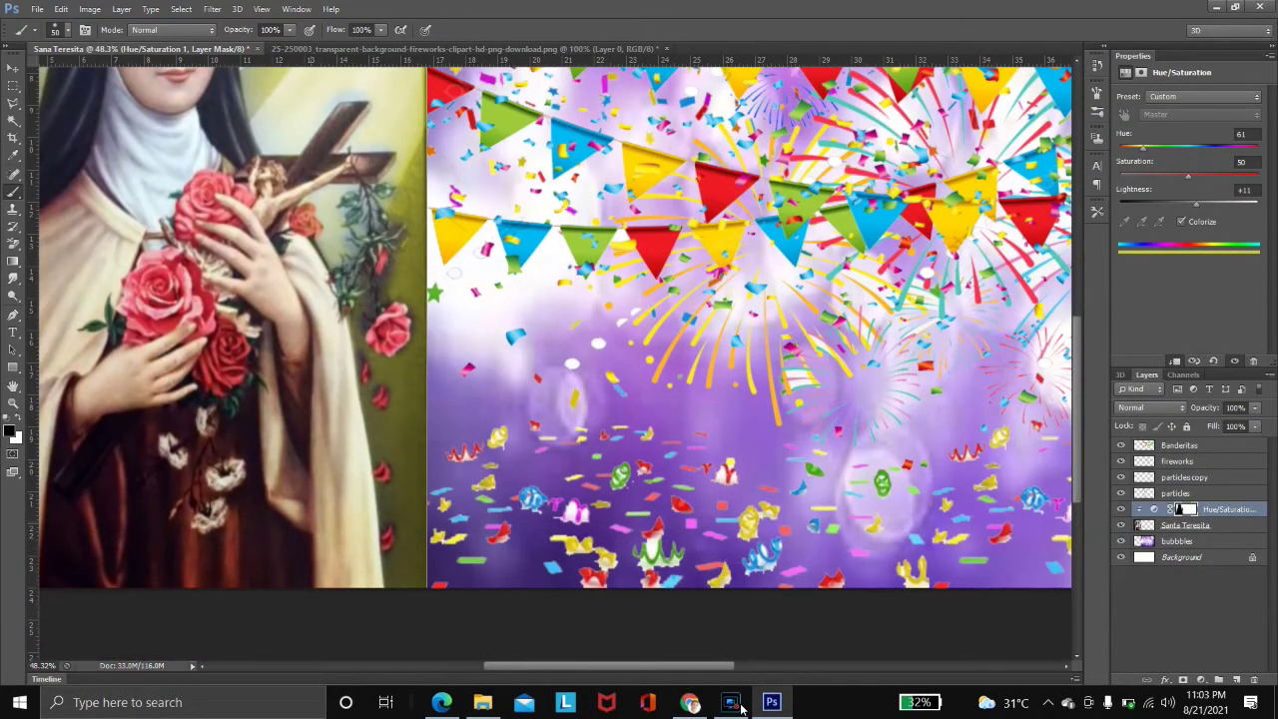
{"action": "scroll", "coordinate": [555, 364], "scroll_direction": "down", "scroll_amount": 2}
{"action": "scroll", "coordinate": [555, 363], "scroll_direction": "down", "scroll_amount": 10}
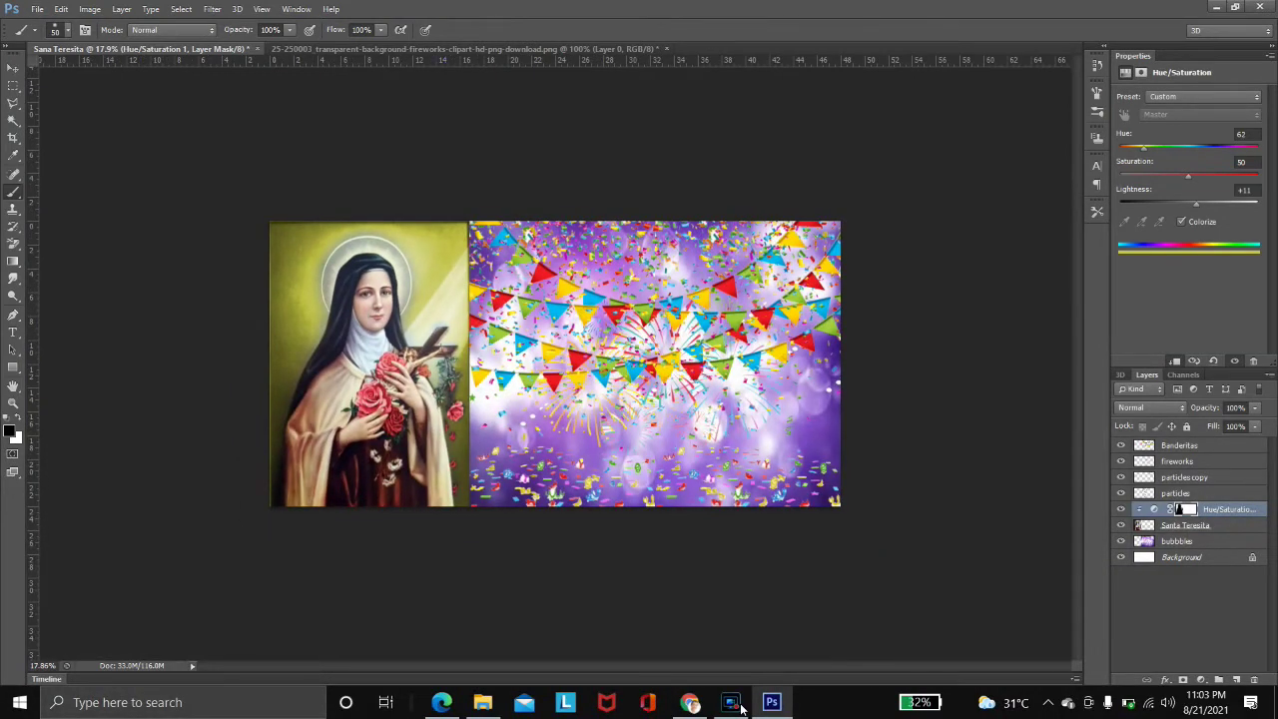
{"action": "key", "text": "Down"}
{"action": "key", "text": "Down"}
{"action": "key", "text": "Down"}
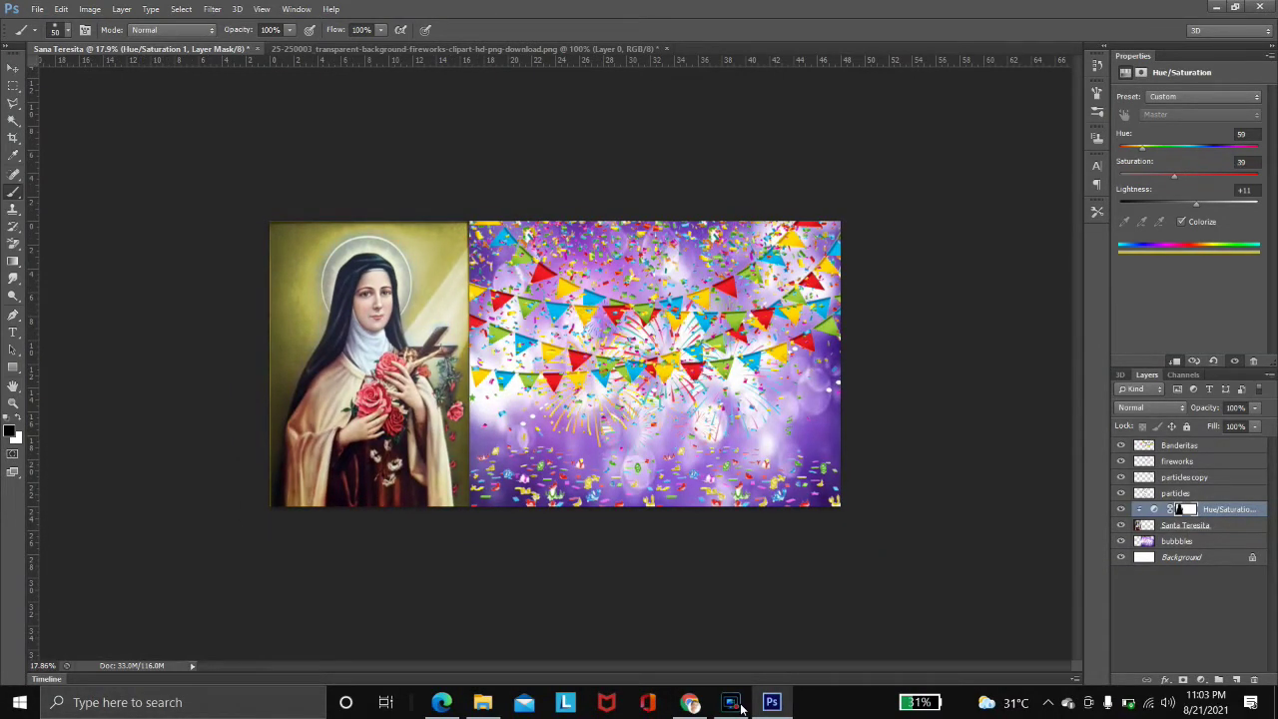
{"action": "left_click_drag", "start_coordinate": [1196, 204], "coordinate": [1186, 204]}
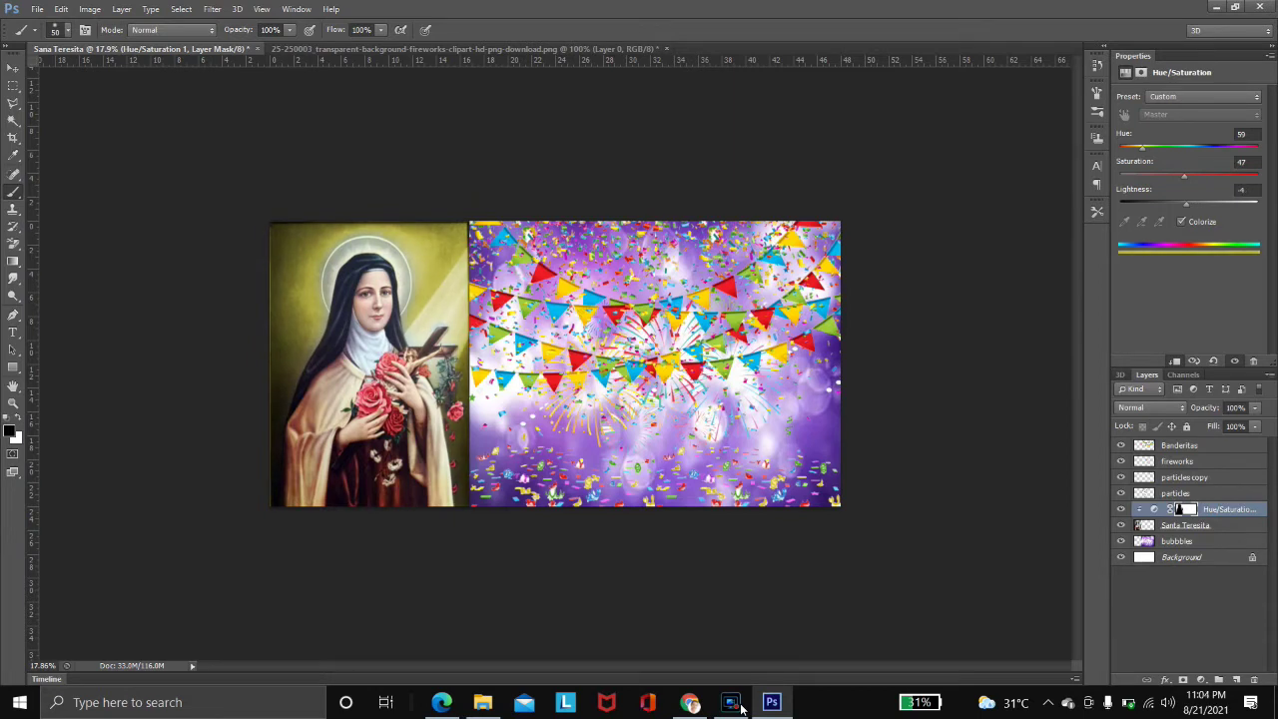
Add the text HAPPY FIESTA above the Banderitas layer and move it over the upper party flags
{"action": "left_click", "coordinate": [1188, 445]}
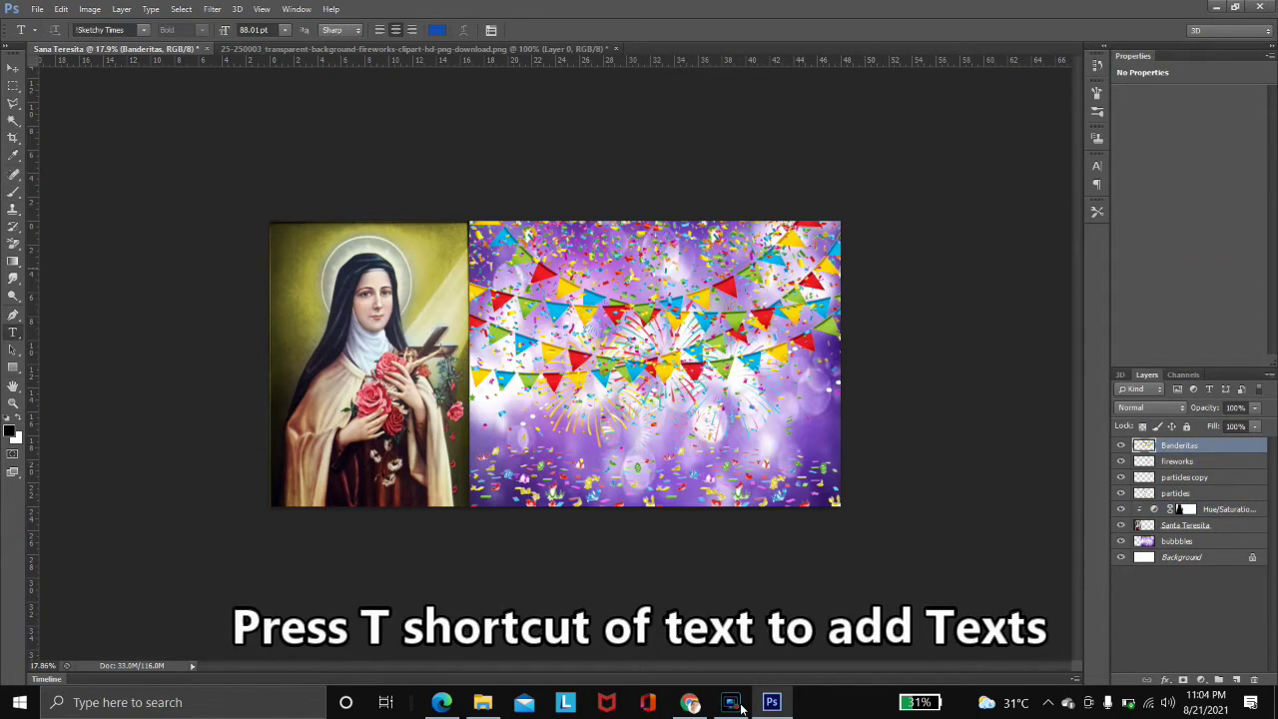
{"action": "key", "text": "t"}
{"action": "left_click", "coordinate": [539, 258]}
{"action": "type", "text": "HAPPY"}
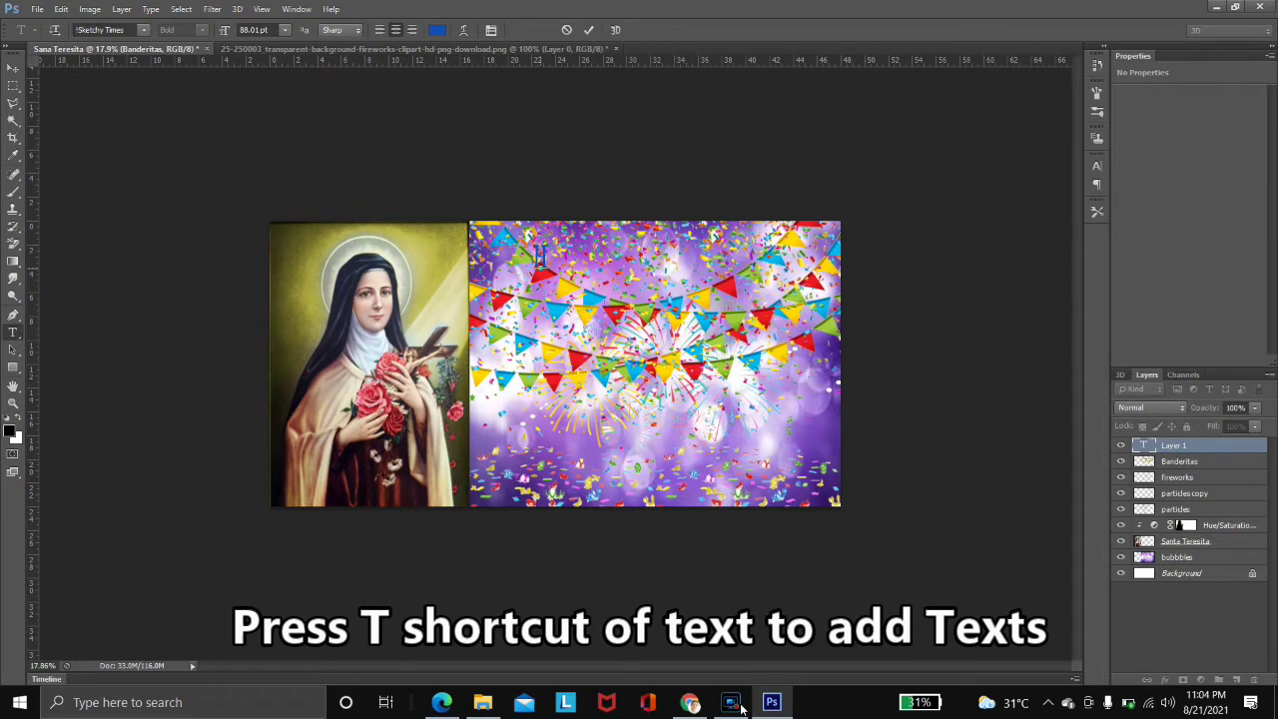
{"action": "type", "text": " FIESTA"}
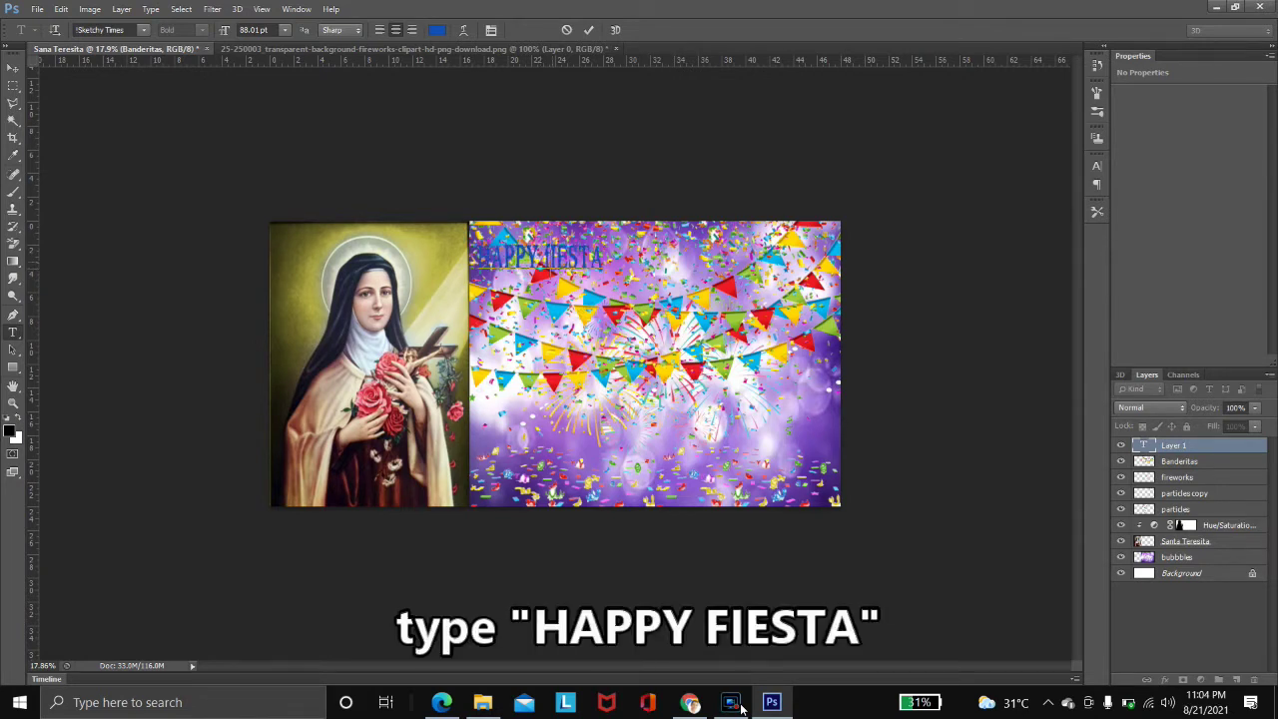
{"action": "left_click_drag", "start_coordinate": [540, 302], "coordinate": [642, 324]}
Set the HAPPY FIESTA text to the Cooper Black font at 155.01 pt
{"action": "key", "text": "ctrl+a"}
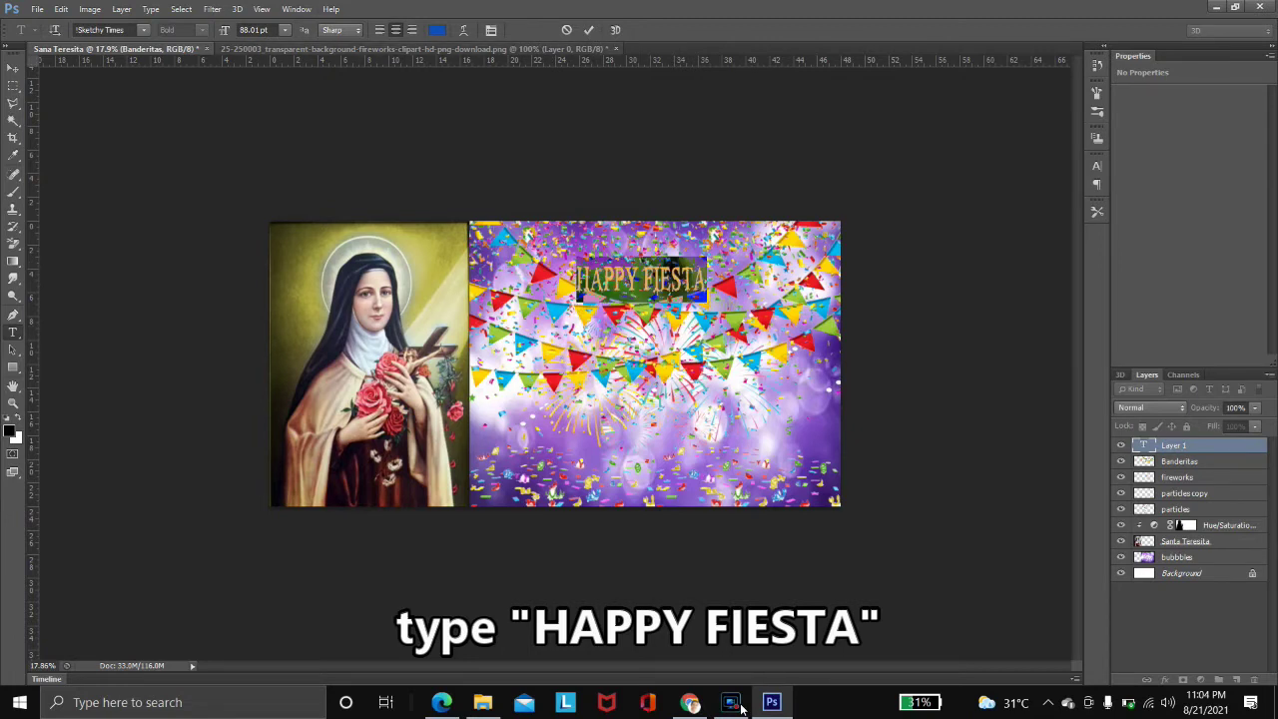
{"action": "left_click", "coordinate": [144, 29]}
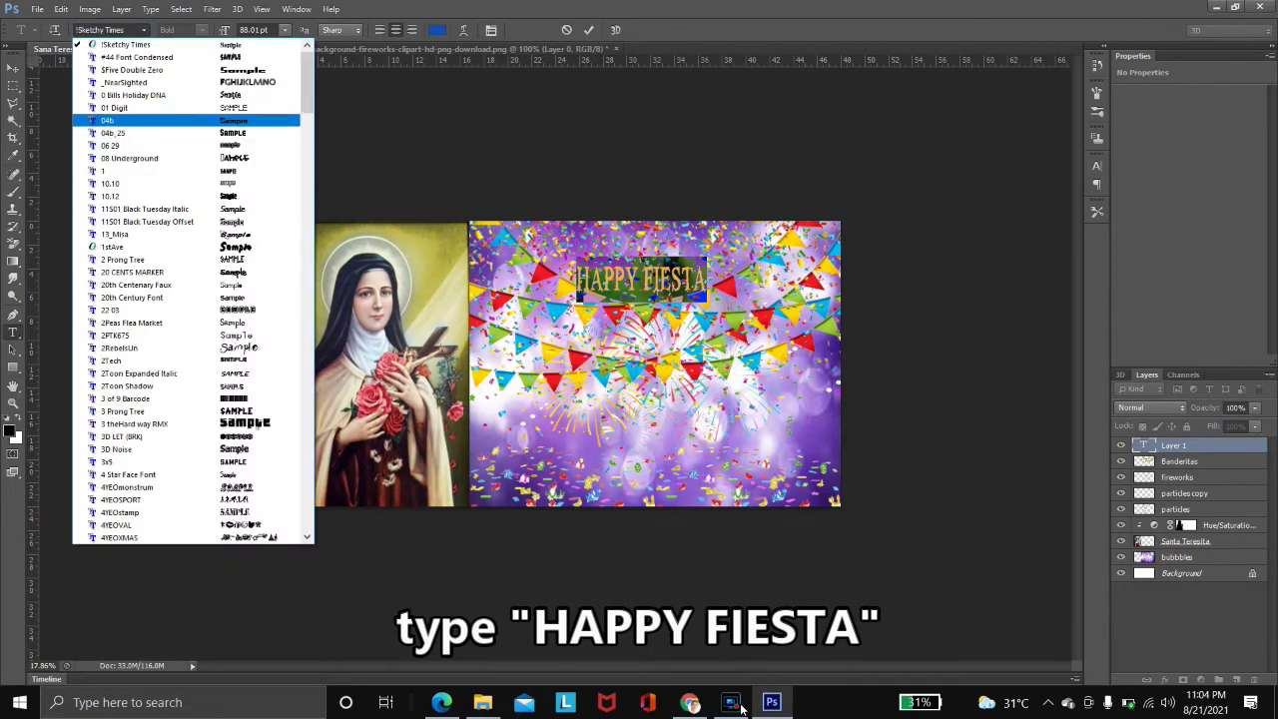
{"action": "scroll", "coordinate": [187, 147], "scroll_direction": "down", "scroll_amount": 4}
{"action": "scroll", "coordinate": [187, 307], "scroll_direction": "down", "scroll_amount": 17}
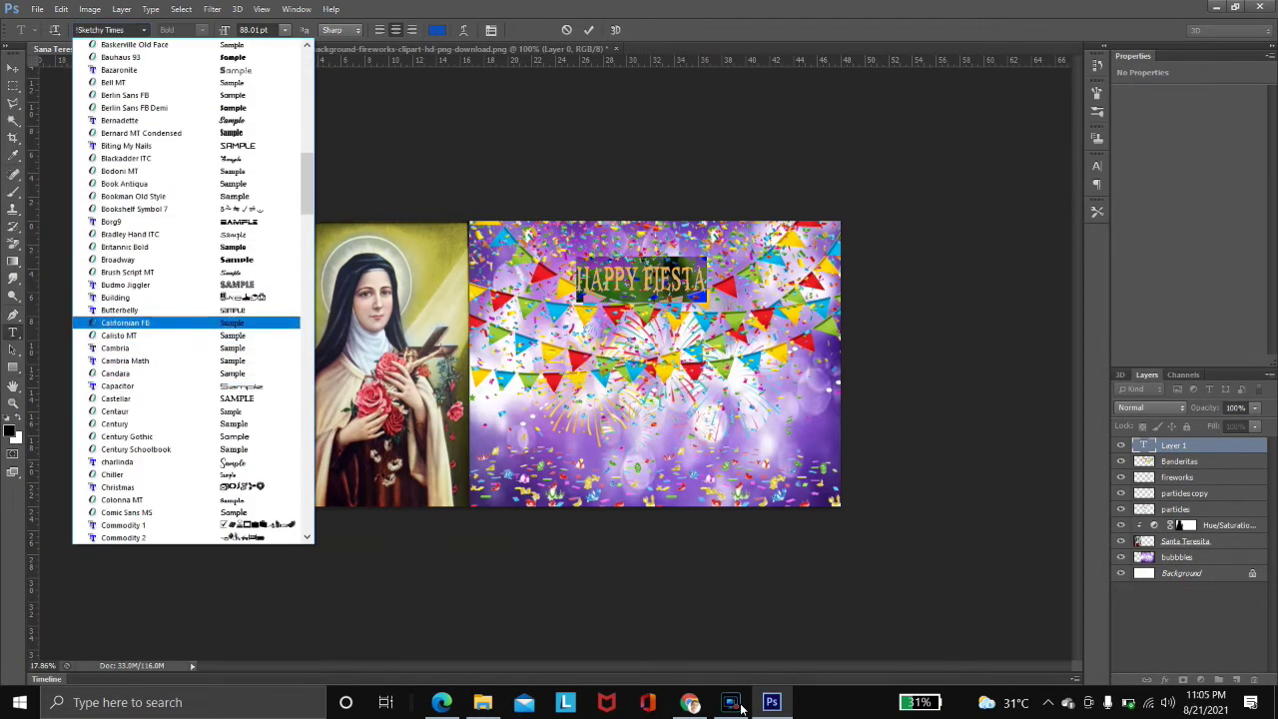
{"action": "scroll", "coordinate": [187, 344], "scroll_direction": "down", "scroll_amount": 1}
{"action": "key", "text": "Down"}
{"action": "key", "text": "Down"}
{"action": "key", "text": "Down"}
{"action": "key", "text": "Down"}
{"action": "key", "text": "Down"}
{"action": "key", "text": "Down"}
{"action": "key", "text": "Down"}
{"action": "key", "text": "Down"}
{"action": "key", "text": "Down"}
{"action": "key", "text": "Down"}
{"action": "key", "text": "Down"}
{"action": "key", "text": "Down"}
{"action": "key", "text": "Down"}
{"action": "key", "text": "Down"}
{"action": "key", "text": "Down"}
{"action": "key", "text": "Down"}
{"action": "key", "text": "Down"}
{"action": "key", "text": "Down"}
{"action": "key", "text": "Down"}
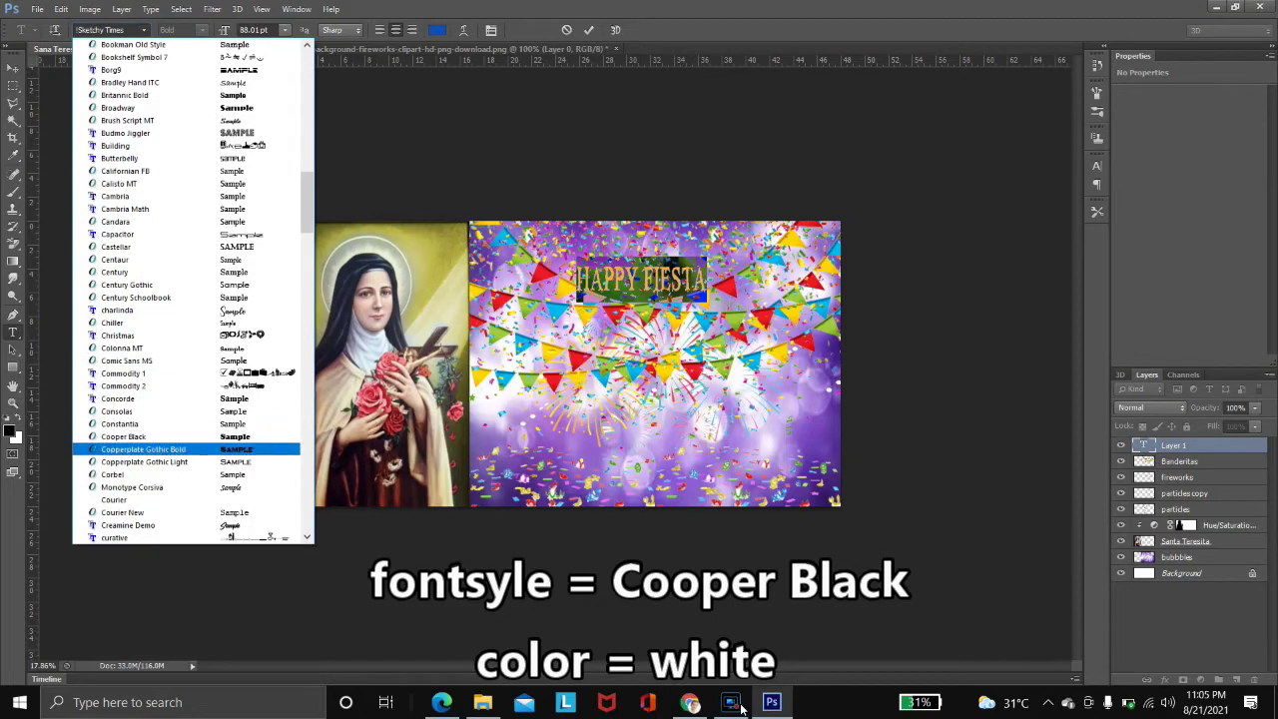
{"action": "key", "text": "Return"}
{"action": "left_click_drag", "start_coordinate": [224, 30], "coordinate": [270, 30]}
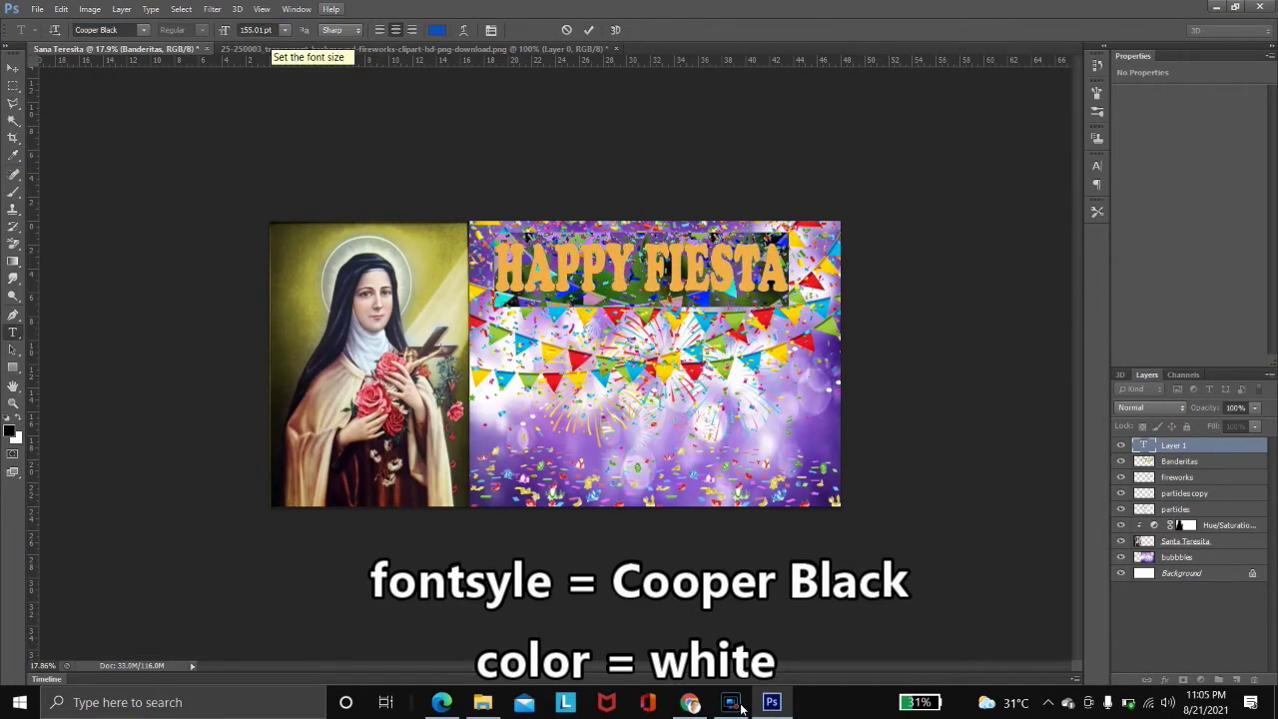
Colour the HAPPY FIESTA text white and commit the text edit
{"action": "left_click", "coordinate": [437, 30]}
{"action": "left_click", "coordinate": [866, 125]}
{"action": "key", "text": "Return"}
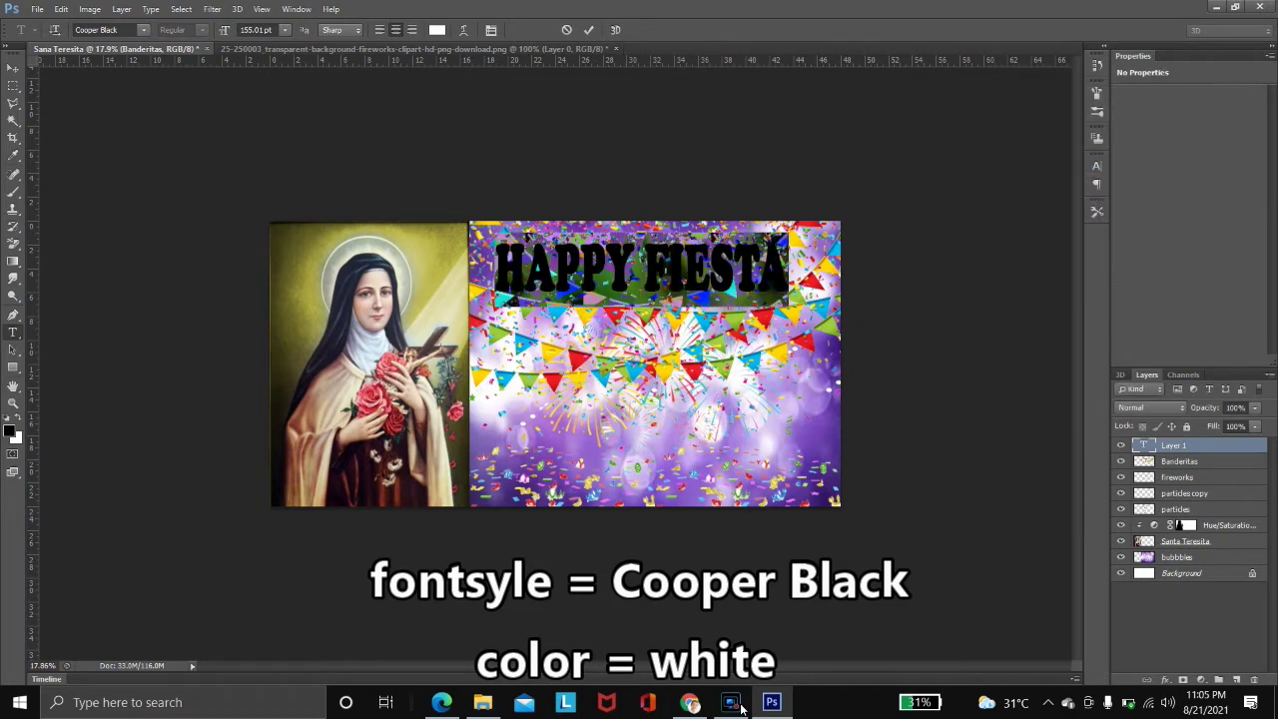
{"action": "left_click", "coordinate": [588, 30]}
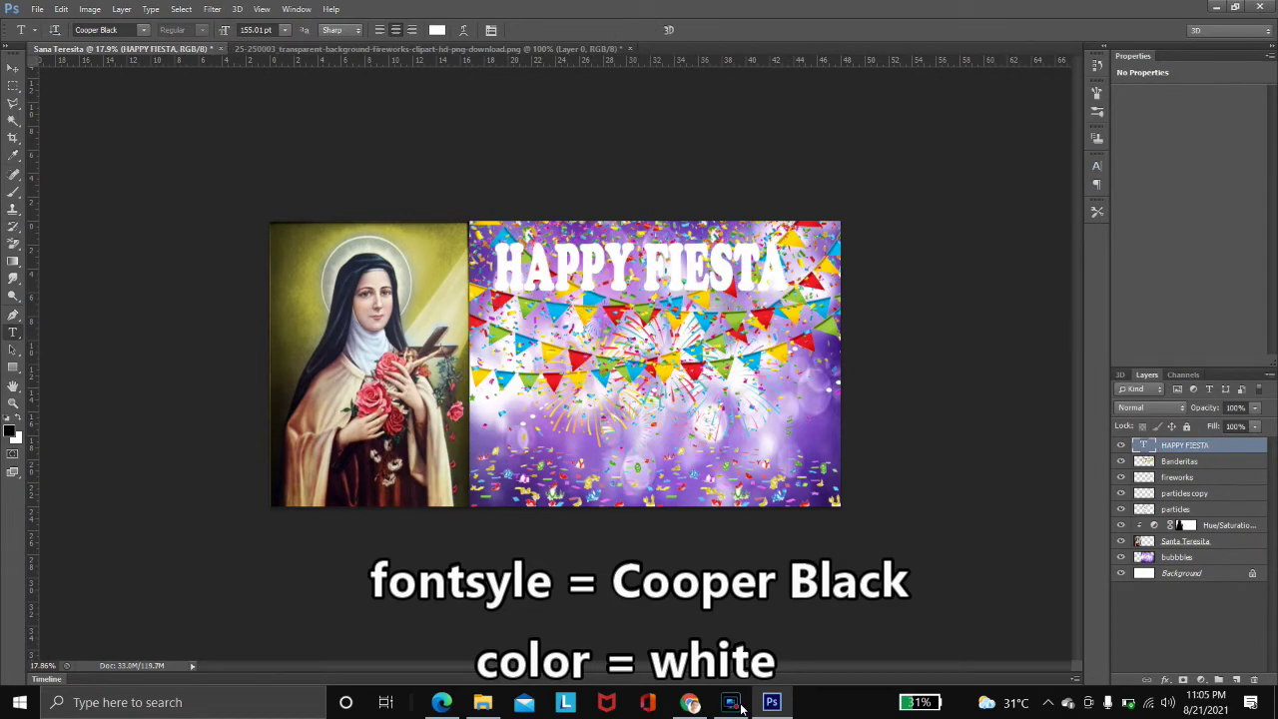
Add a black outside Stroke to the HAPPY FIESTA text layer
{"action": "double_click", "coordinate": [1218, 446]}
{"action": "left_click", "coordinate": [870, 216]}
{"action": "left_click_drag", "start_coordinate": [1032, 164], "coordinate": [1038, 164]}
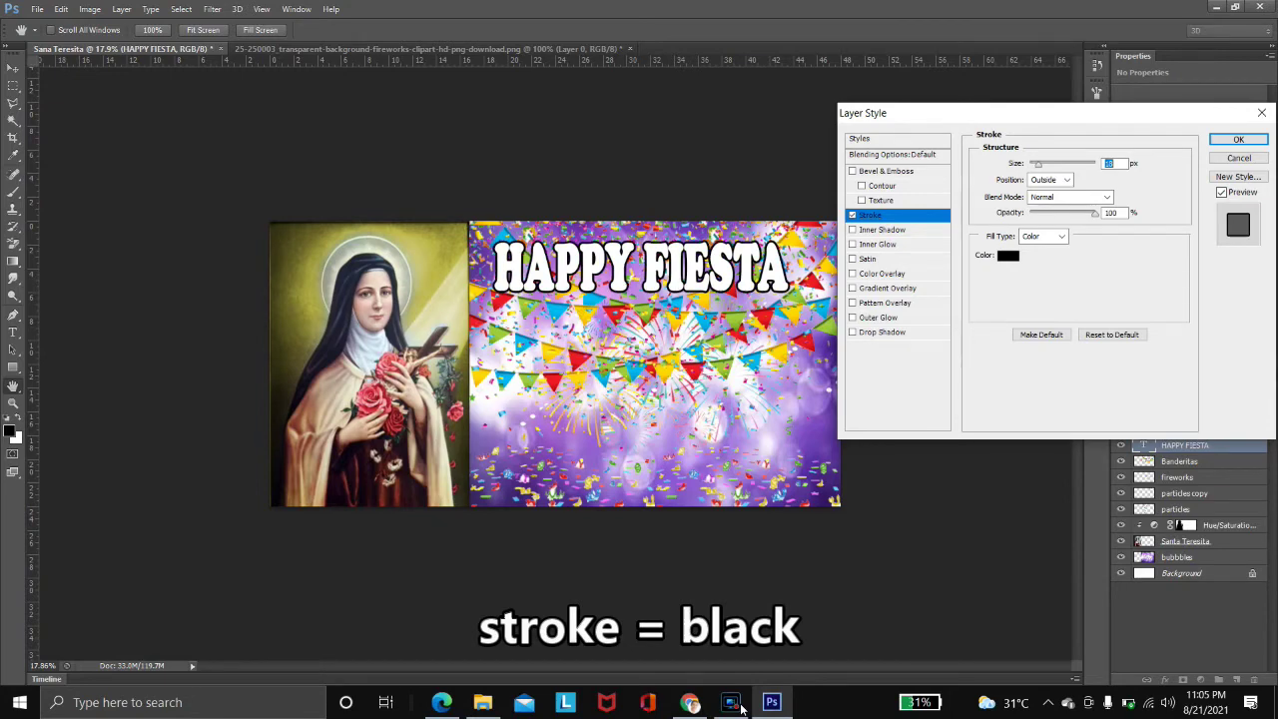
{"action": "key", "text": "Return"}
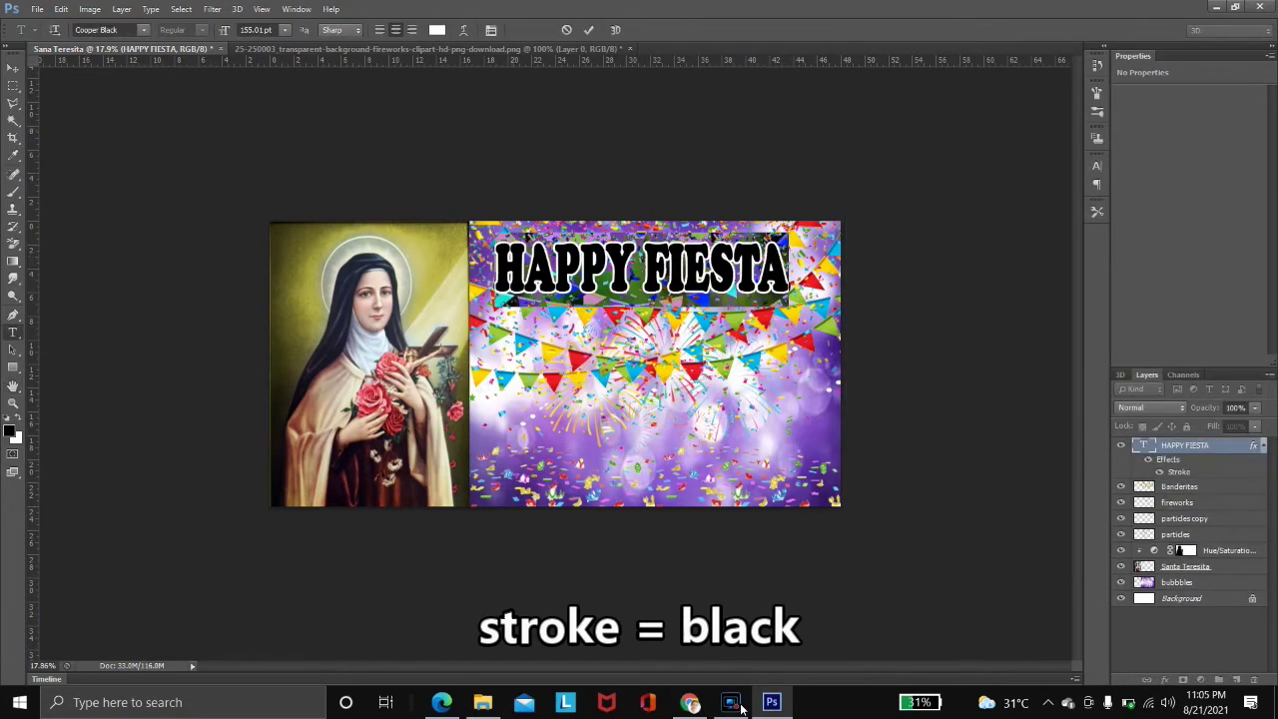
Enlarge the HAPPY FIESTA text to 161.01 pt
{"action": "key", "text": "ctrl+shift+period"}
{"action": "key", "text": "ctrl+shift+period"}
{"action": "key", "text": "ctrl+shift+period"}
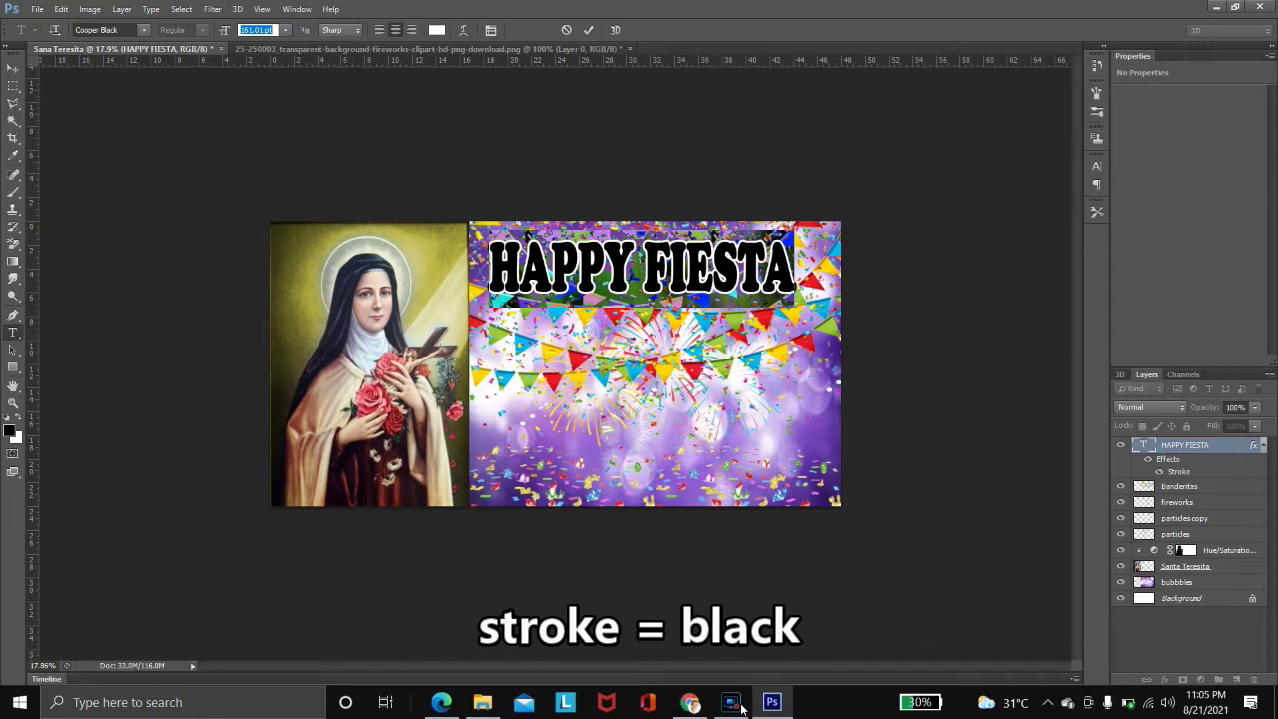
{"action": "key", "text": "ctrl+Return"}
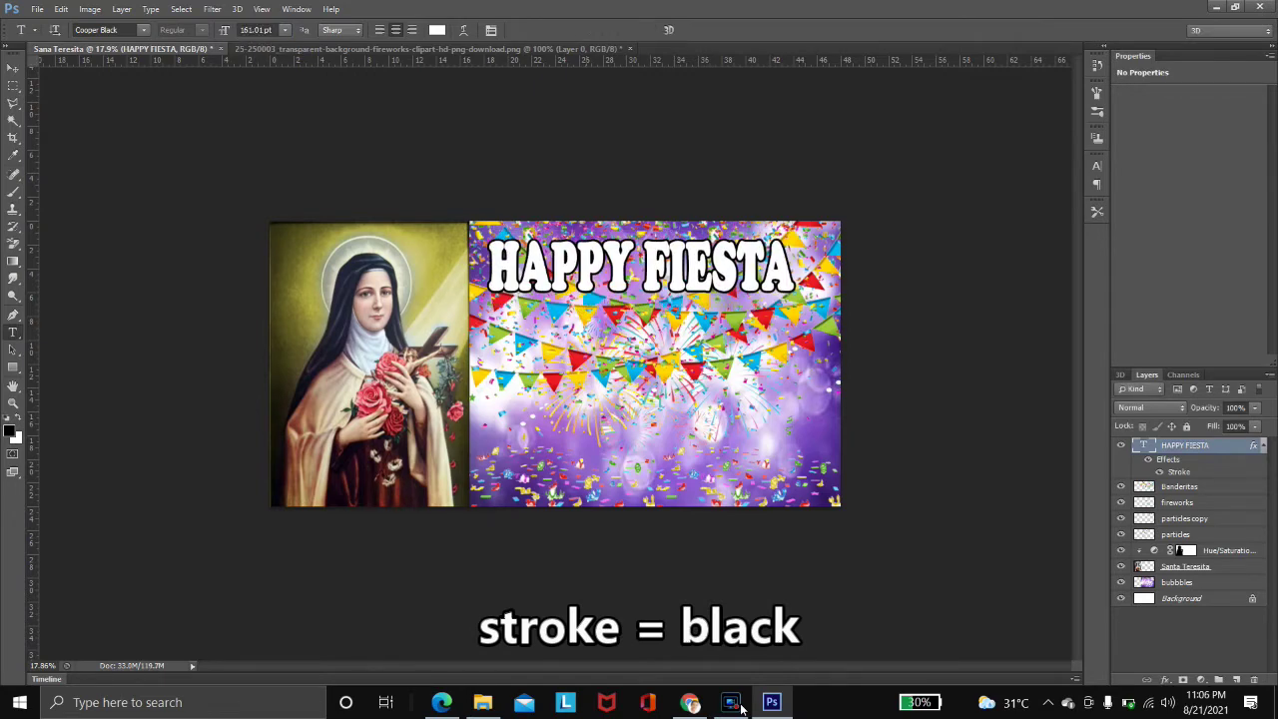
Convert the HAPPY FIESTA text layer to a smart object
{"action": "right_click", "coordinate": [1190, 445]}
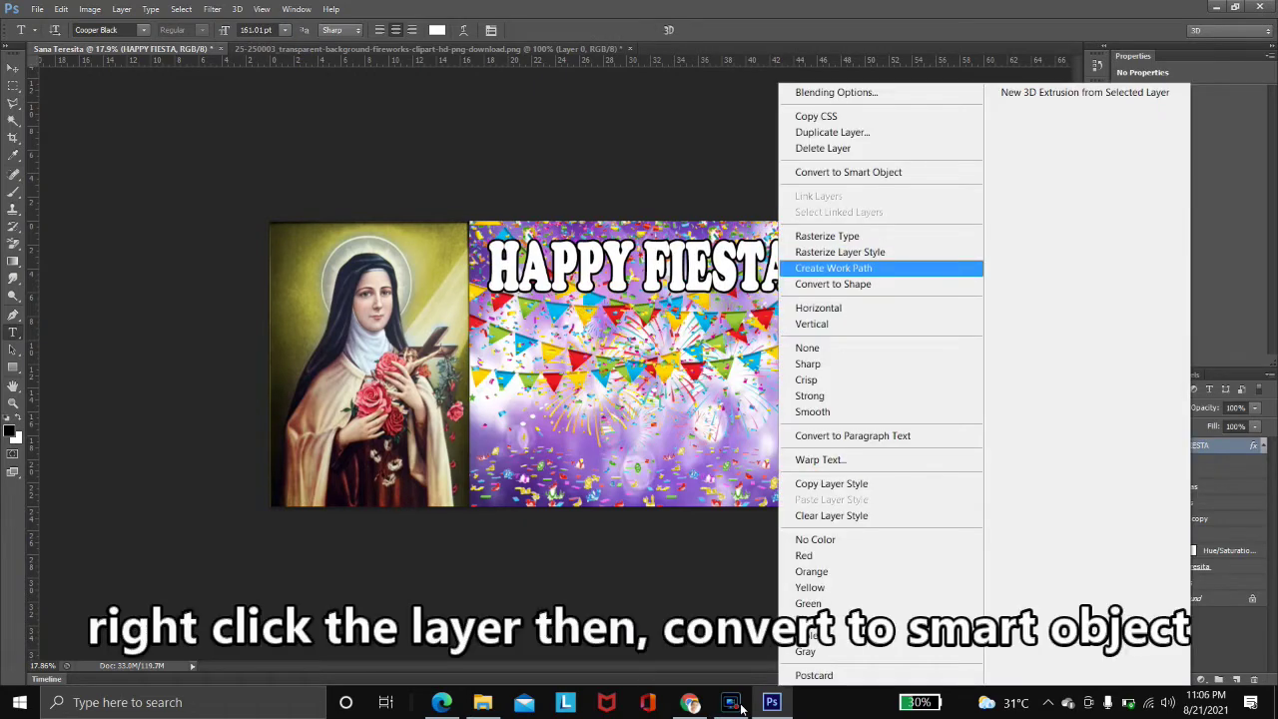
{"action": "left_click", "coordinate": [849, 171]}
{"action": "left_click", "coordinate": [565, 257]}
{"action": "key", "text": "ctrl+Return"}
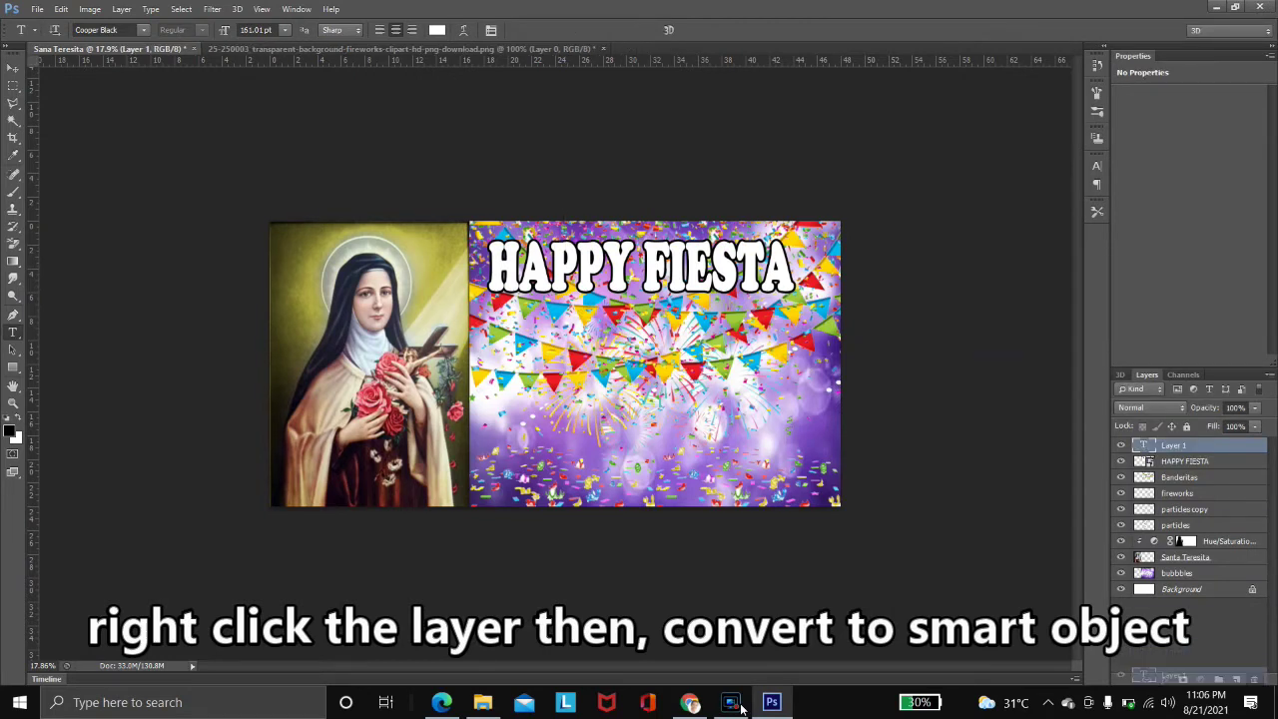
Warp the HAPPY FIESTA title into an Arc with a bend of about 35.4%
{"action": "key", "text": "ctrl+t"}
{"action": "left_click", "coordinate": [621, 30]}
{"action": "left_click", "coordinate": [145, 30]}
{"action": "left_click", "coordinate": [121, 97]}
{"action": "left_click_drag", "start_coordinate": [649, 221], "coordinate": [680, 276]}
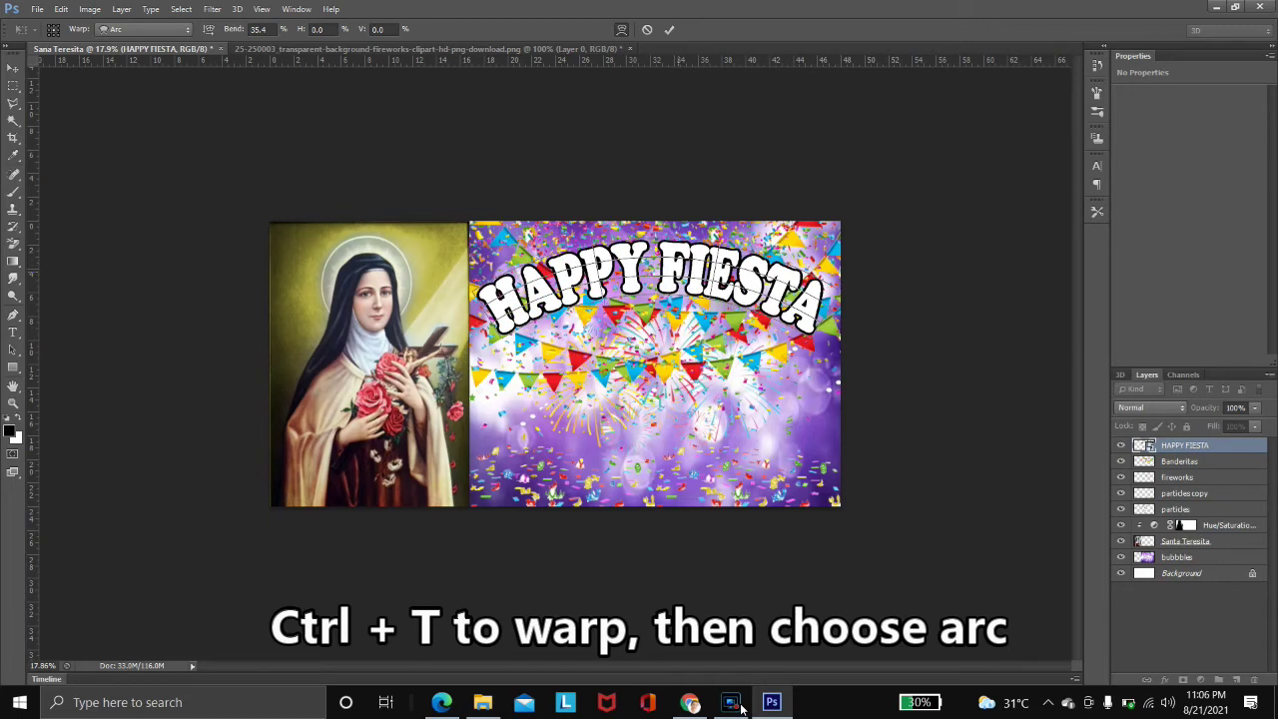
{"action": "key", "text": "Return"}
Stretch the arched HAPPY FIESTA title sideways to fill the width of the purple area
{"action": "key", "text": "ctrl+t"}
{"action": "left_click_drag", "start_coordinate": [472, 279], "coordinate": [465, 284]}
{"action": "left_click_drag", "start_coordinate": [841, 280], "coordinate": [854, 279]}
{"action": "key", "text": "Return"}
Flatten the title's arc to a bend of about 28.4% and nudge the title up toward the upper edge
{"action": "key", "text": "ctrl+t"}
{"action": "left_click", "coordinate": [621, 30]}
{"action": "left_click_drag", "start_coordinate": [657, 238], "coordinate": [666, 249]}
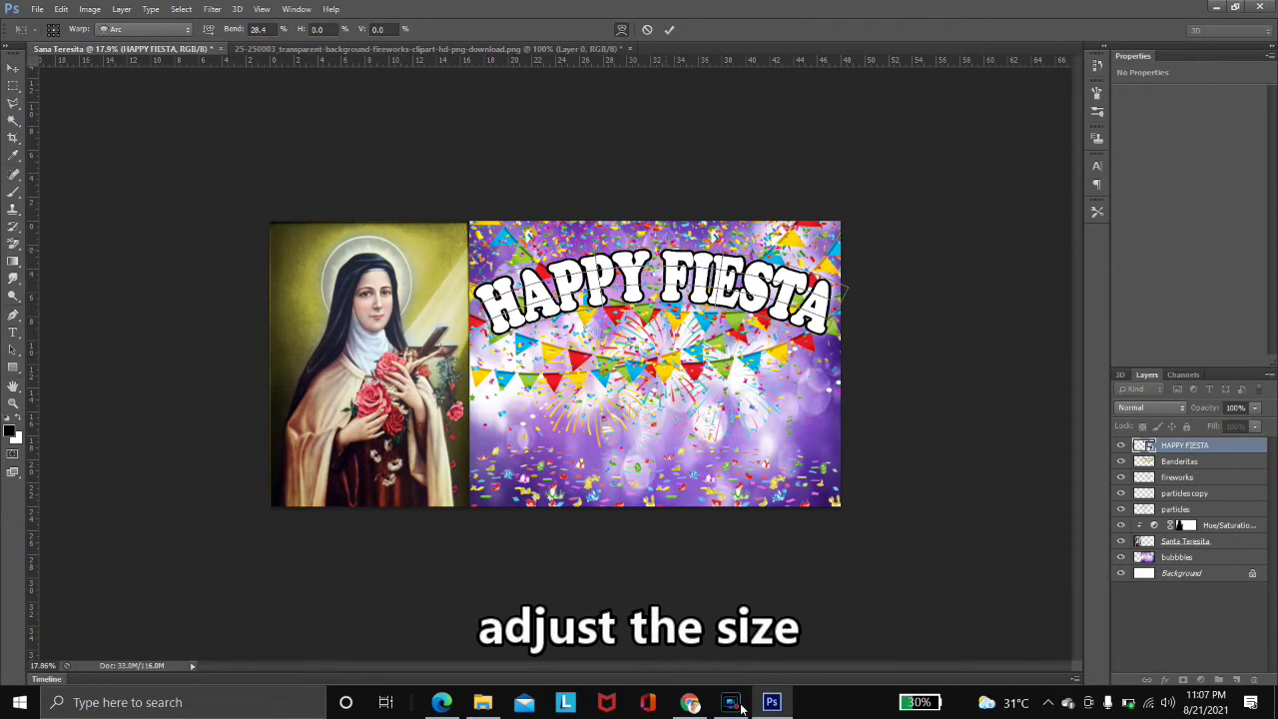
{"action": "key", "text": "Up"}
{"action": "key", "text": "Up"}
{"action": "key", "text": "Up"}
{"action": "key", "text": "Up"}
{"action": "key", "text": "Up"}
{"action": "key", "text": "Up"}
{"action": "key", "text": "Up"}
{"action": "key", "text": "Up"}
{"action": "key", "text": "Up"}
{"action": "key", "text": "Up"}
{"action": "key", "text": "Up"}
{"action": "key", "text": "Up"}
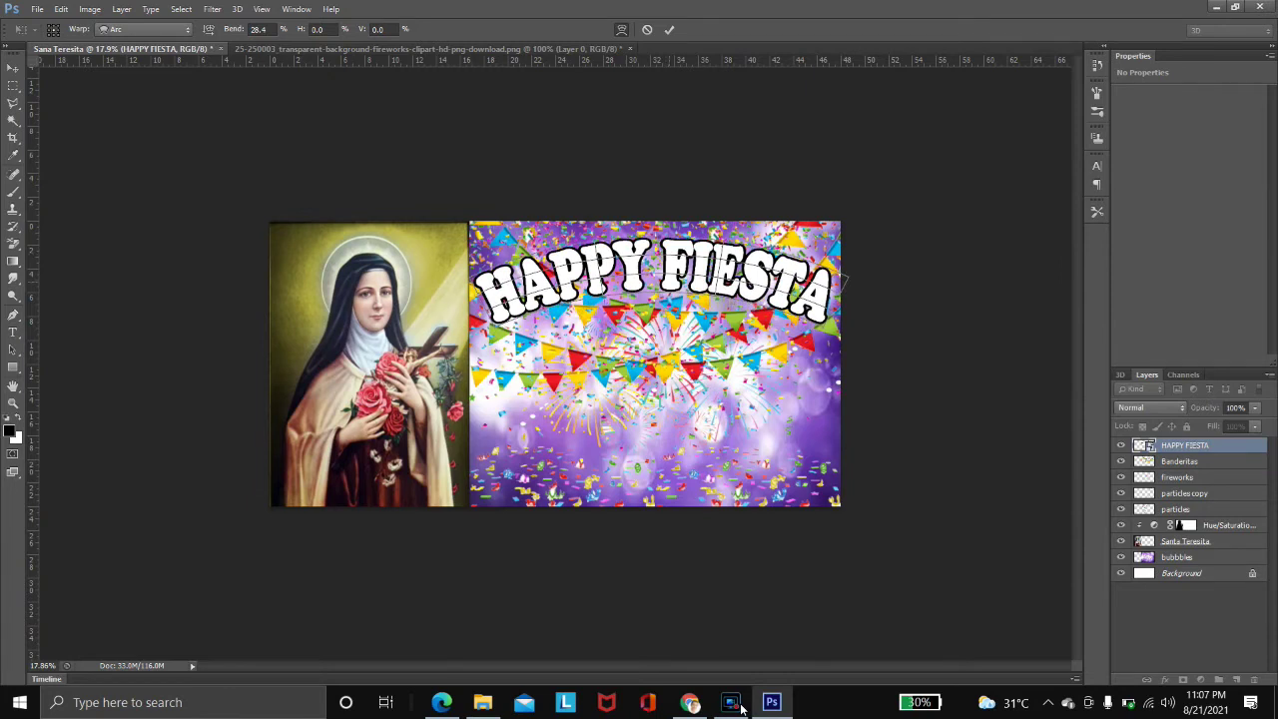
{"action": "key", "text": "Up"}
{"action": "key", "text": "Up"}
{"action": "key", "text": "Up"}
{"action": "key", "text": "Up"}
{"action": "key", "text": "Up"}
{"action": "key", "text": "Up"}
Widen the HAPPY FIESTA title to about 107.81%, nudge it slightly right and apply the transform
{"action": "left_click", "coordinate": [621, 30]}
{"action": "left_click_drag", "start_coordinate": [470, 269], "coordinate": [464, 270]}
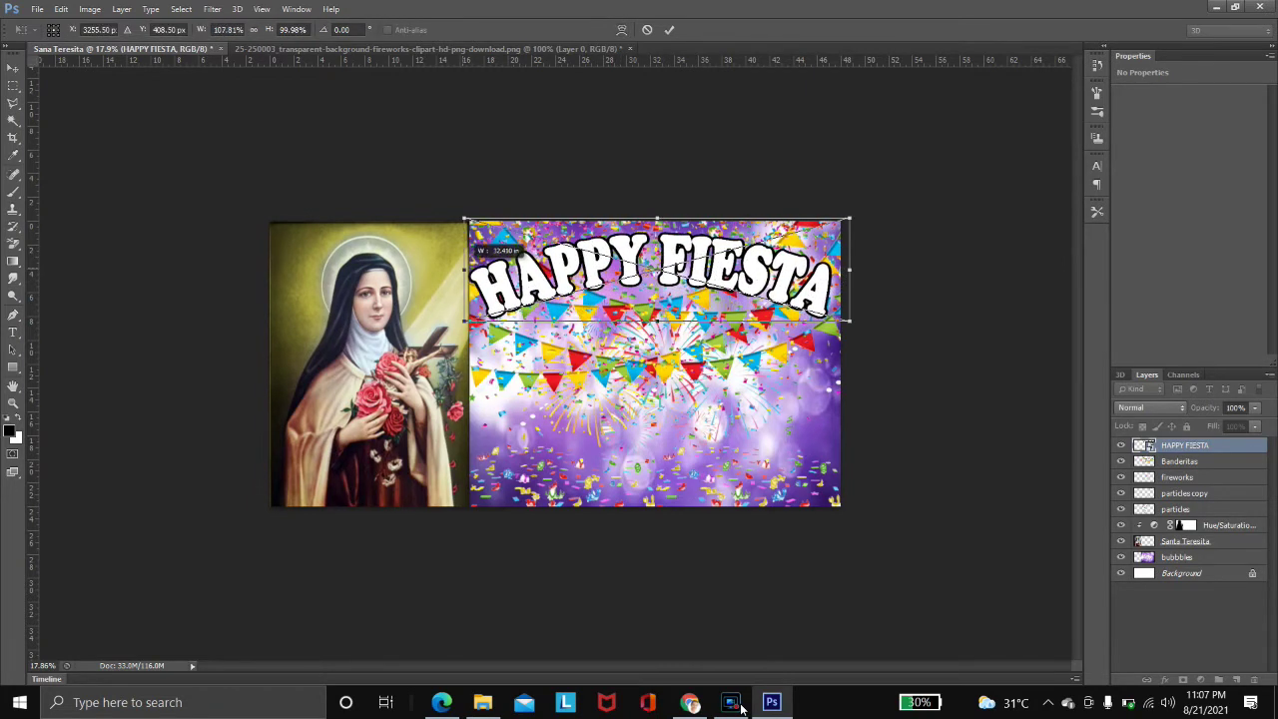
{"action": "key", "text": "Right"}
{"action": "key", "text": "Right"}
{"action": "key", "text": "Right"}
{"action": "key", "text": "Return"}
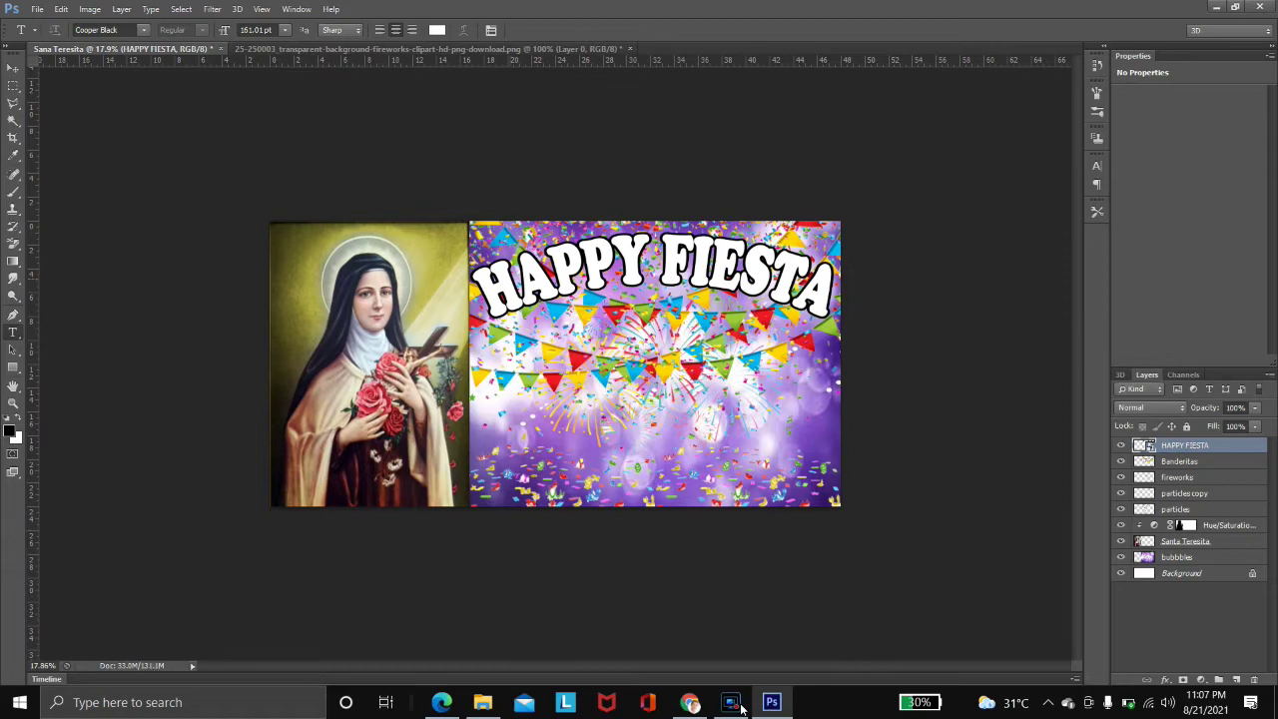
Add a 24 px outside Stroke in yellow (f2f226) to the HAPPY FIESTA smart object
{"action": "double_click", "coordinate": [1186, 445]}
{"action": "double_click", "coordinate": [1238, 446]}
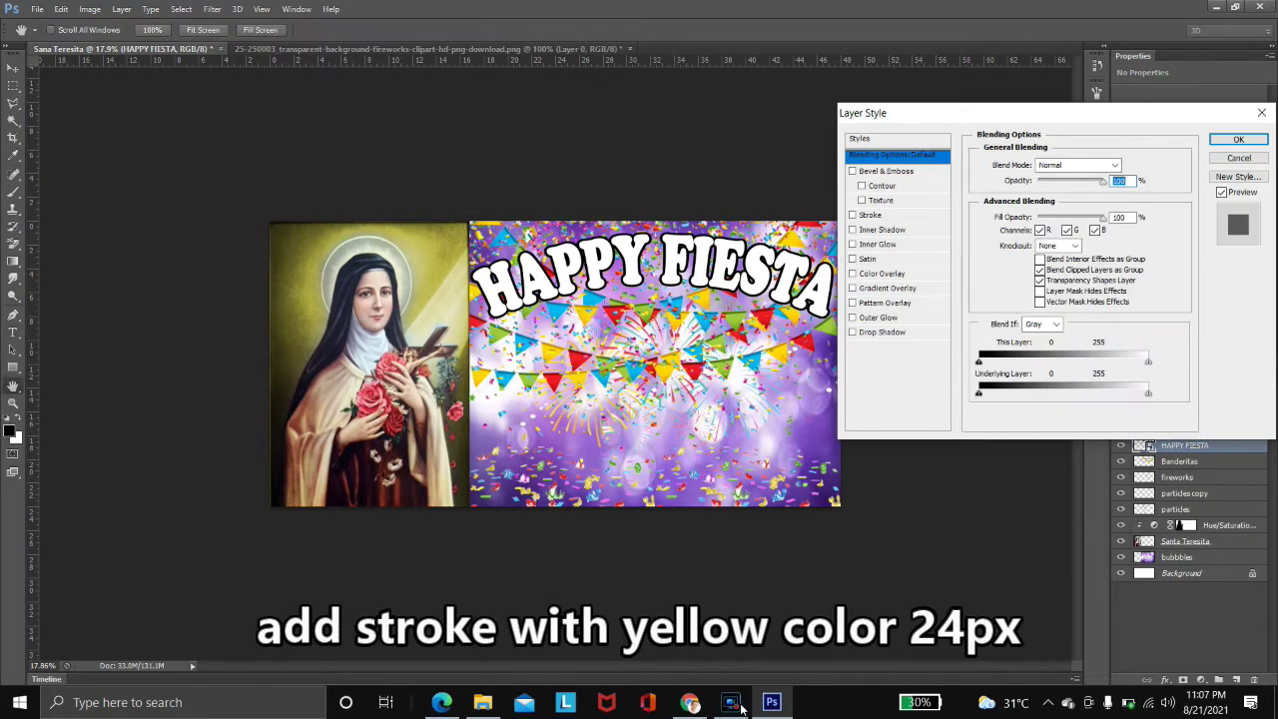
{"action": "left_click", "coordinate": [868, 214]}
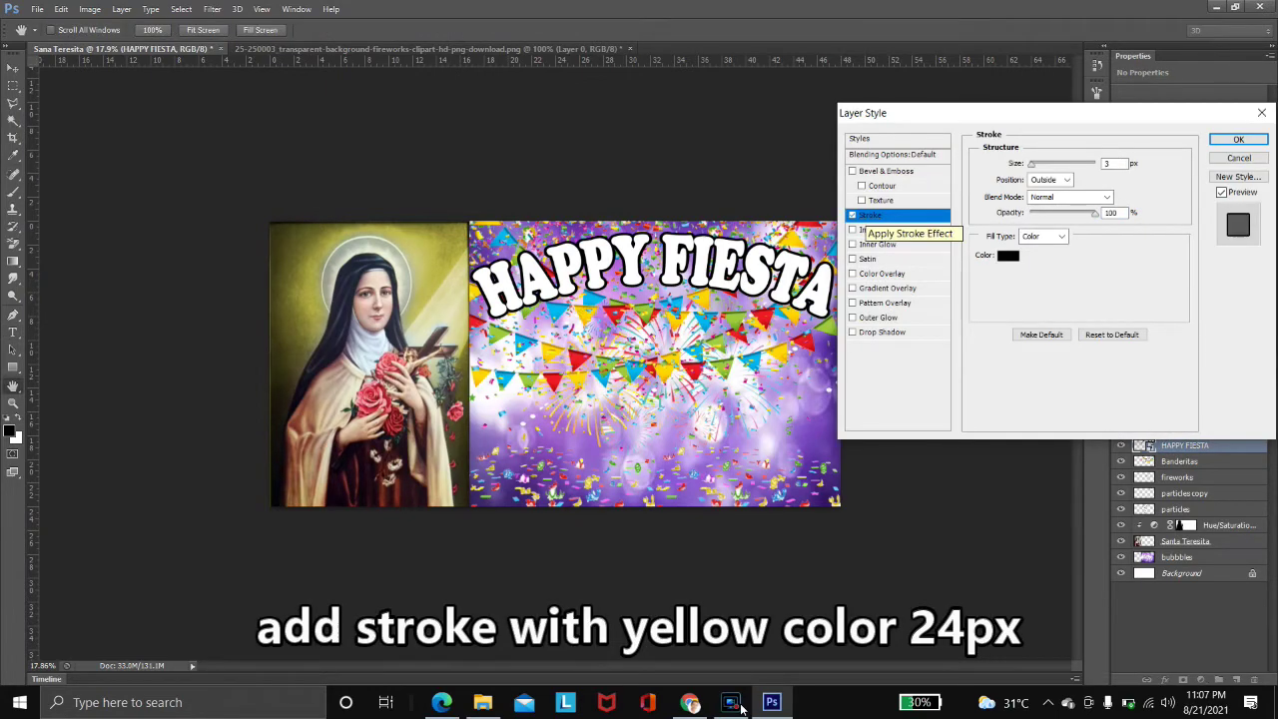
{"action": "left_click", "coordinate": [1008, 255]}
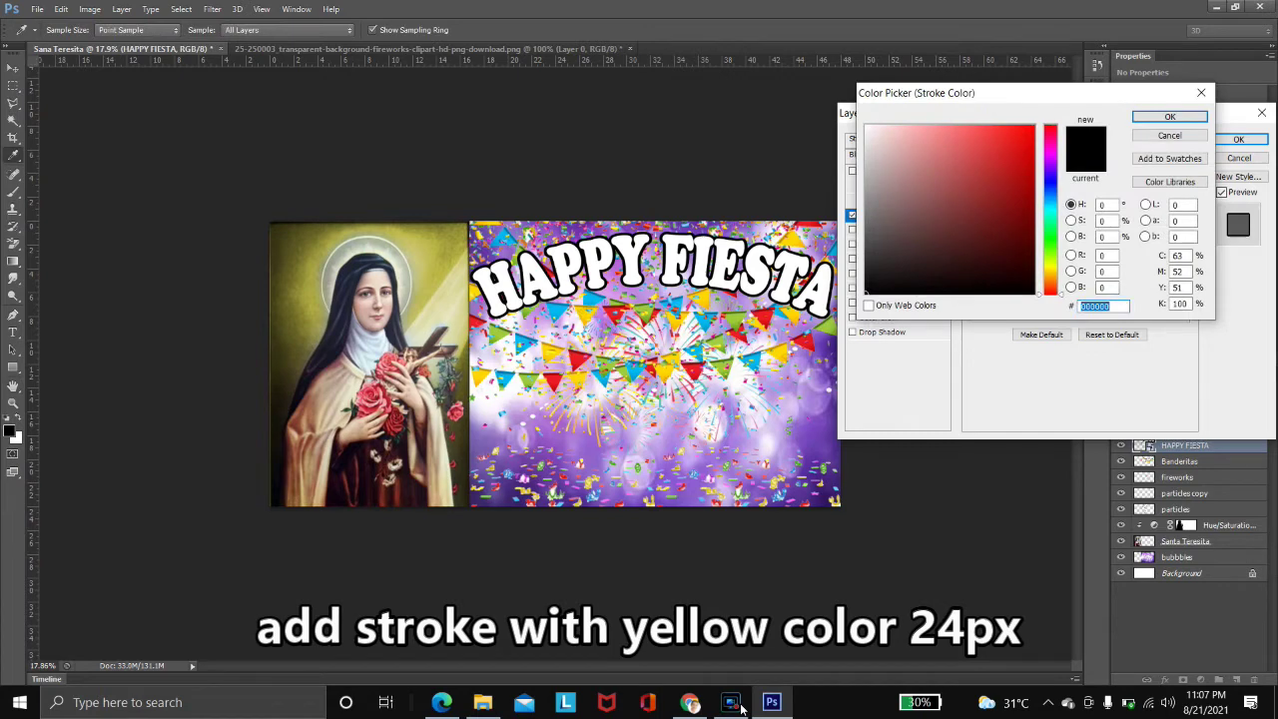
{"action": "type", "text": "f2f226"}
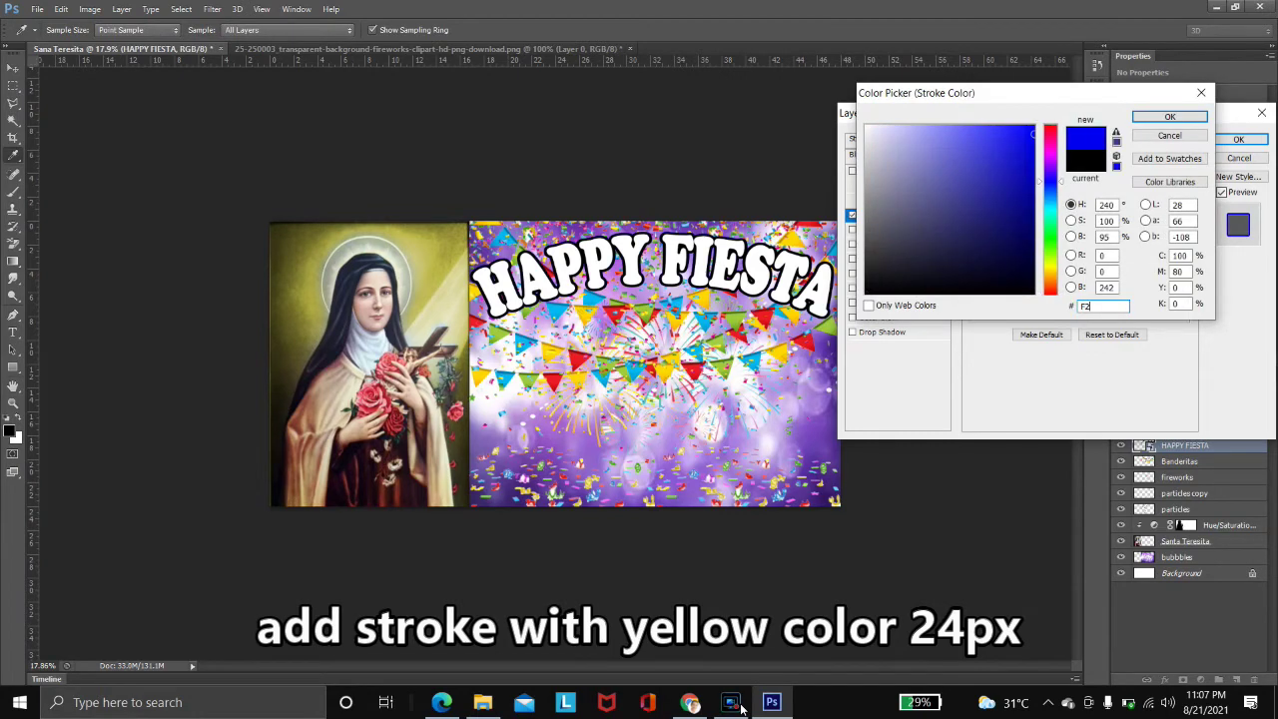
{"action": "key", "text": "Return"}
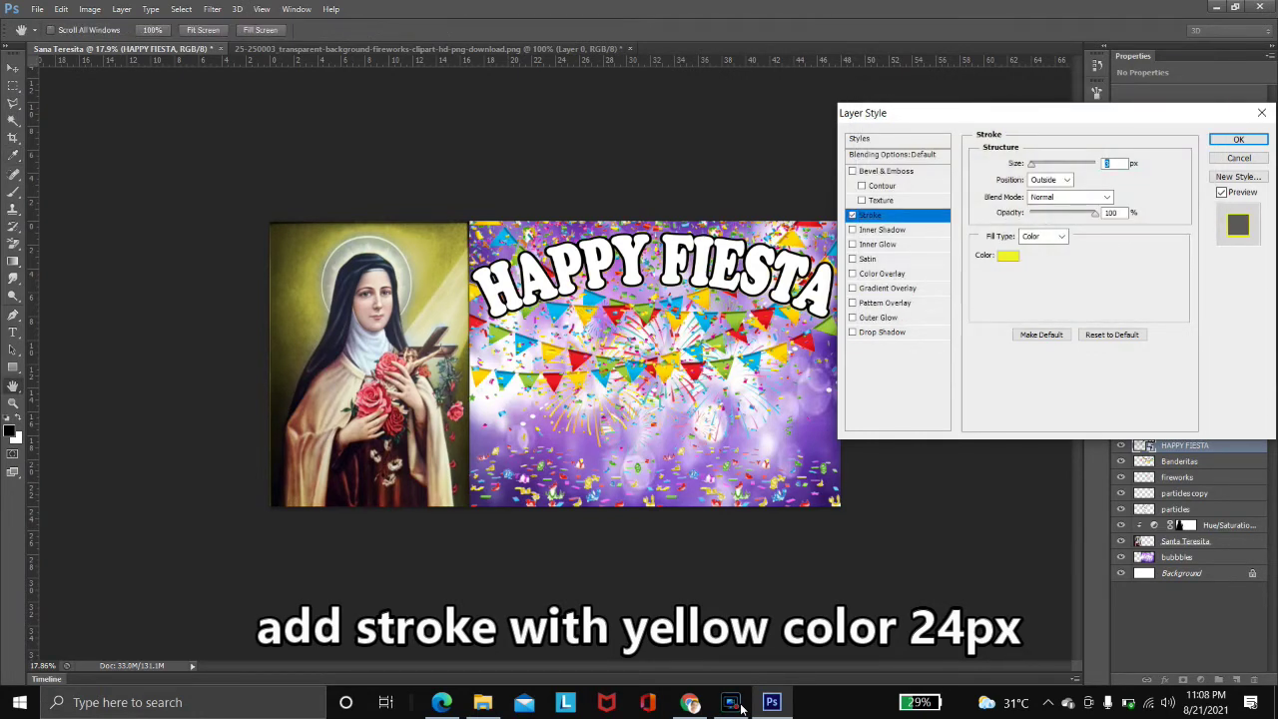
{"action": "type", "text": "2"}
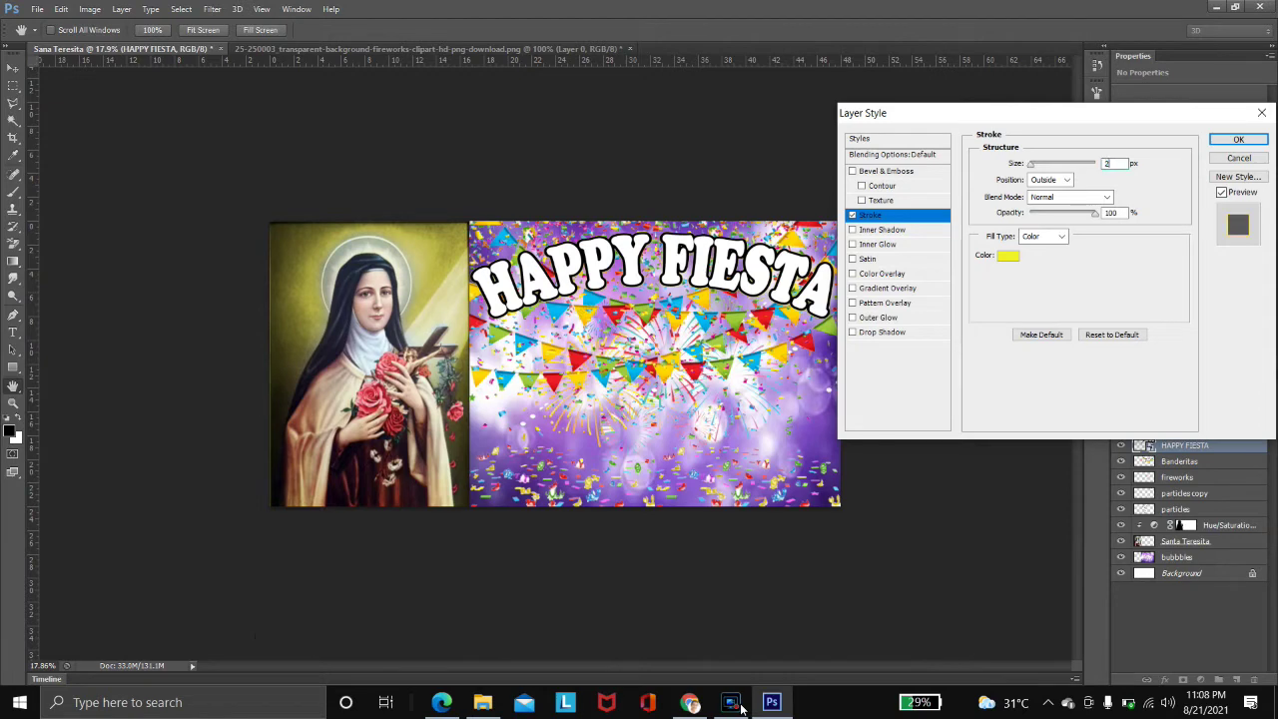
{"action": "type", "text": "4"}
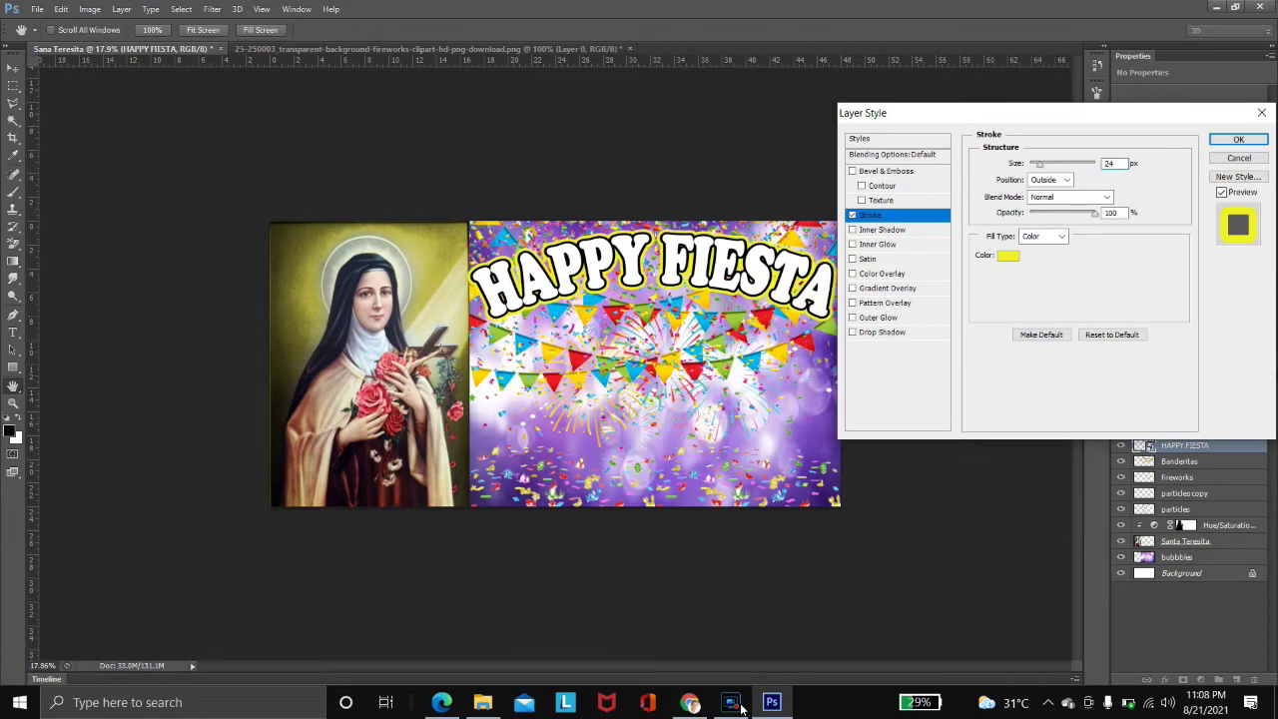
{"action": "key", "text": "Return"}
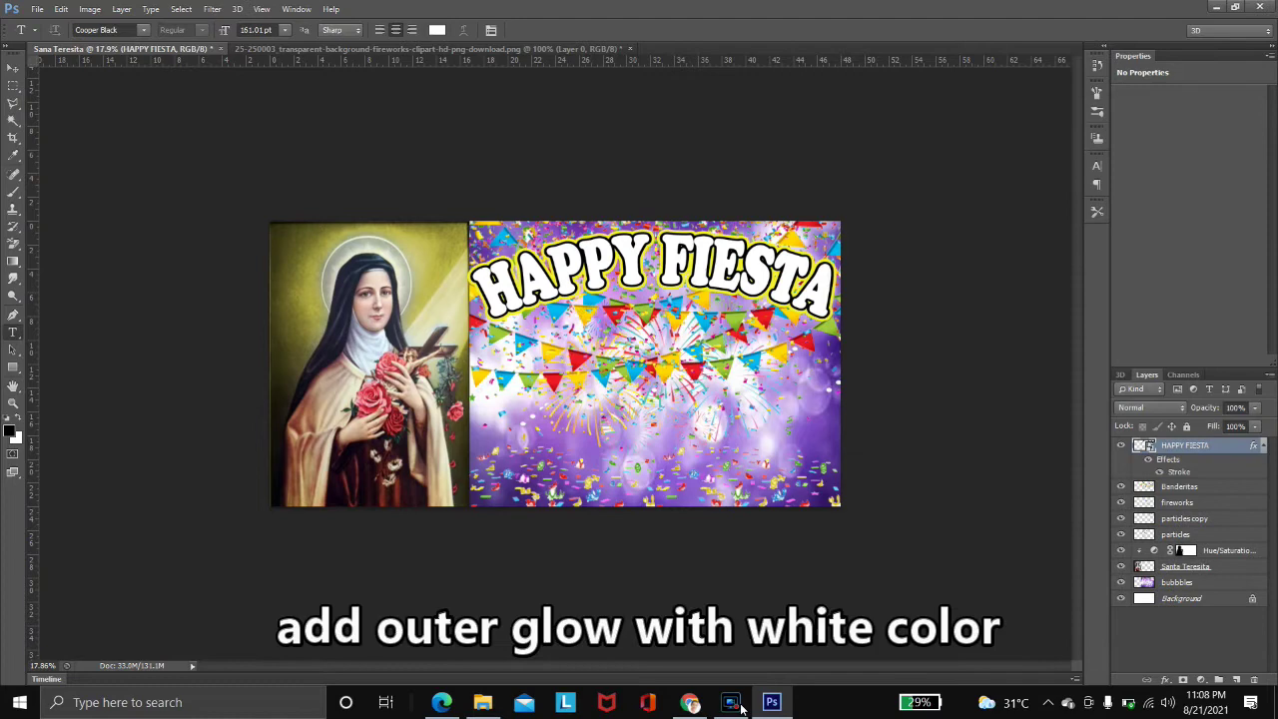
Add an Outer Glow in white (ffffff) to the HAPPY FIESTA title
{"action": "double_click", "coordinate": [1226, 445]}
{"action": "left_click", "coordinate": [879, 317]}
{"action": "left_click", "coordinate": [1011, 212]}
{"action": "type", "text": "ffffff"}
{"action": "left_click", "coordinate": [1169, 117]}
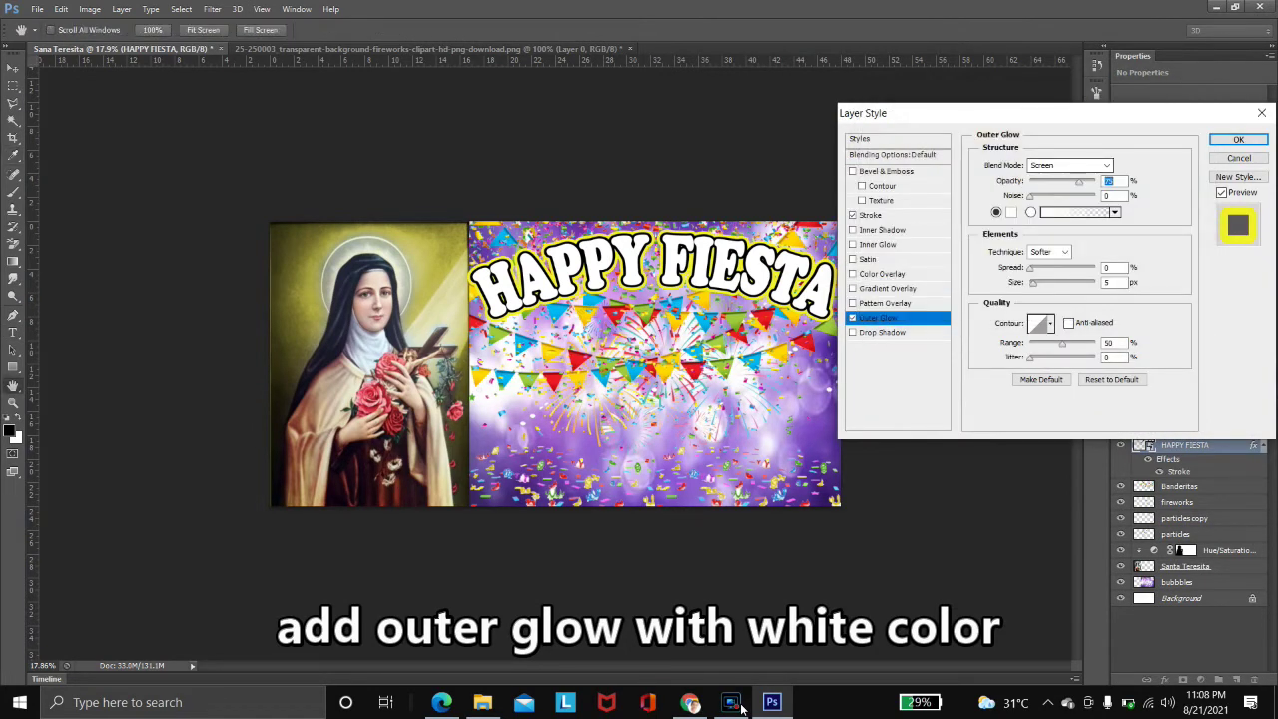
Set the title's Outer Glow to 19% noise, 100% opacity and the Normal blend mode
{"action": "key", "text": "Tab"}
{"action": "type", "text": "19"}
{"action": "key", "text": "shift+Tab"}
{"action": "type", "text": "100"}
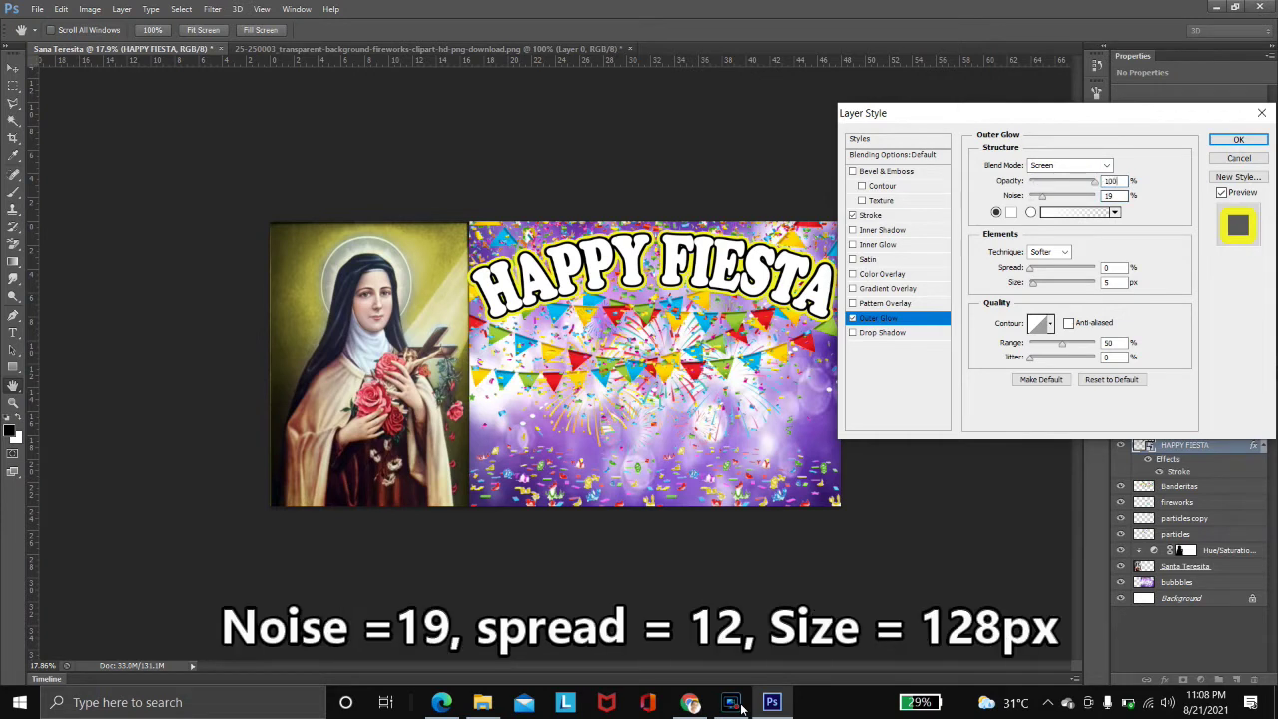
{"action": "left_click", "coordinate": [1070, 165]}
{"action": "left_click", "coordinate": [1044, 180]}
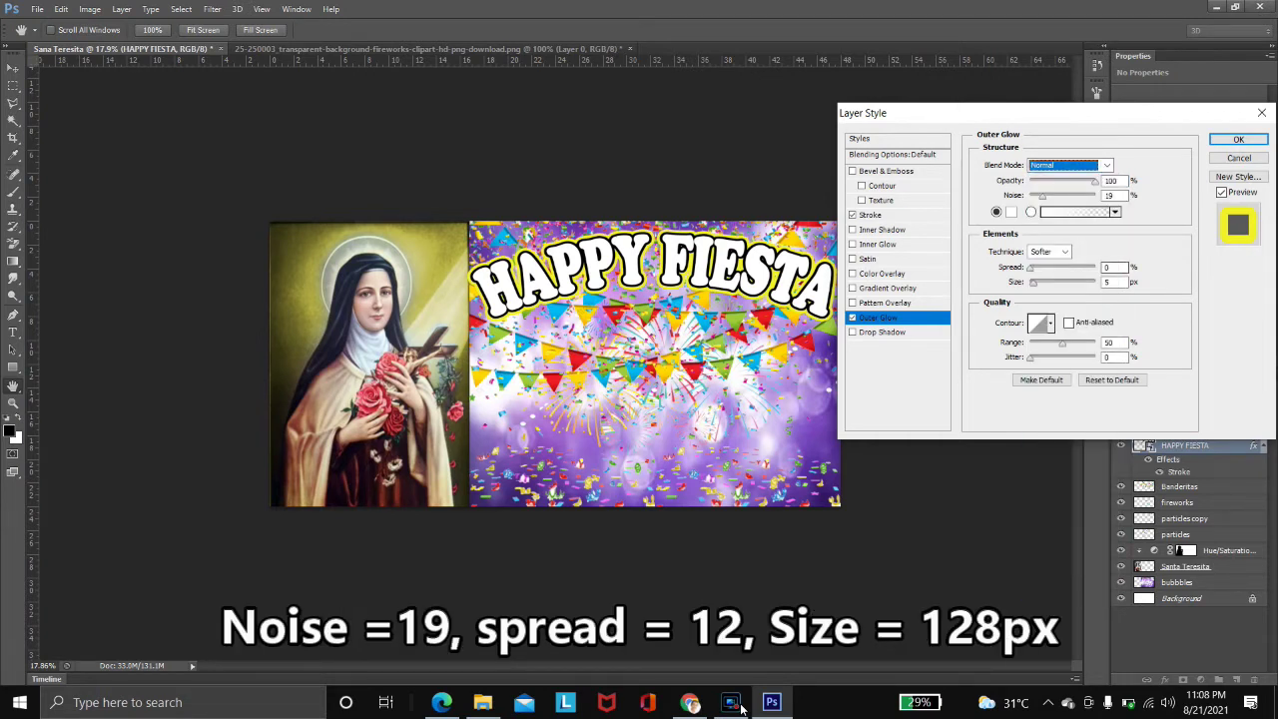
Set the title's Outer Glow spread to 12% and size to 128 px, and apply the layer style
{"action": "key", "text": "Tab"}
{"action": "key", "text": "Tab"}
{"action": "key", "text": "Tab"}
{"action": "key", "text": "Tab"}
{"action": "type", "text": "12"}
{"action": "key", "text": "Tab"}
{"action": "type", "text": "128"}
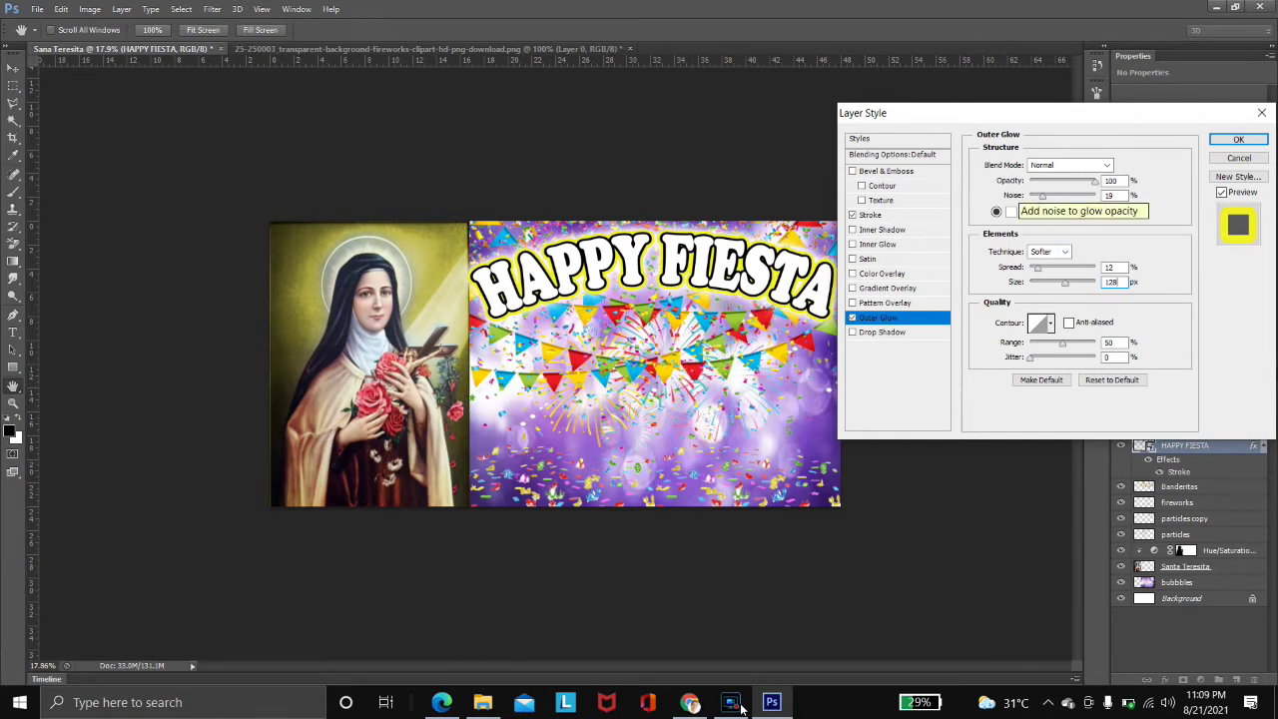
{"action": "key", "text": "Return"}
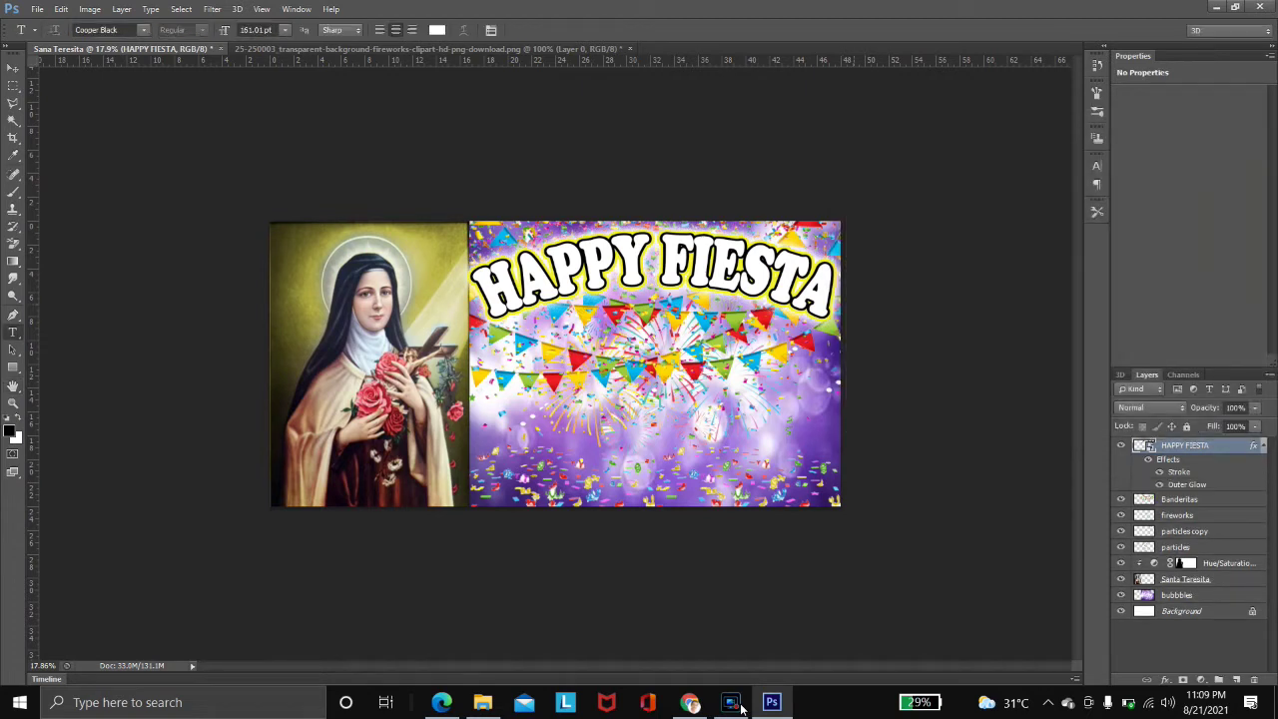
Add the text "Barangay Saa" below the HAPPY FIESTA title
{"action": "left_click", "coordinate": [572, 354]}
{"action": "type", "text": "Bara"}
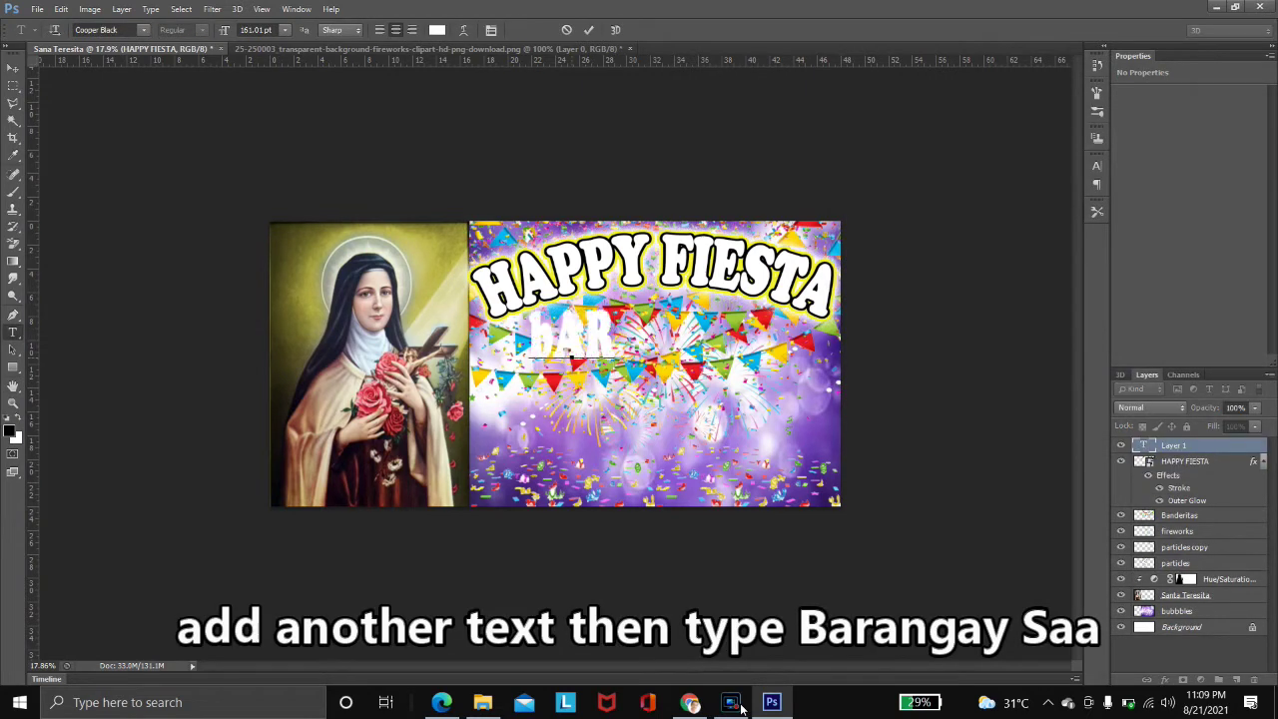
{"action": "type", "text": "ngay Saa"}
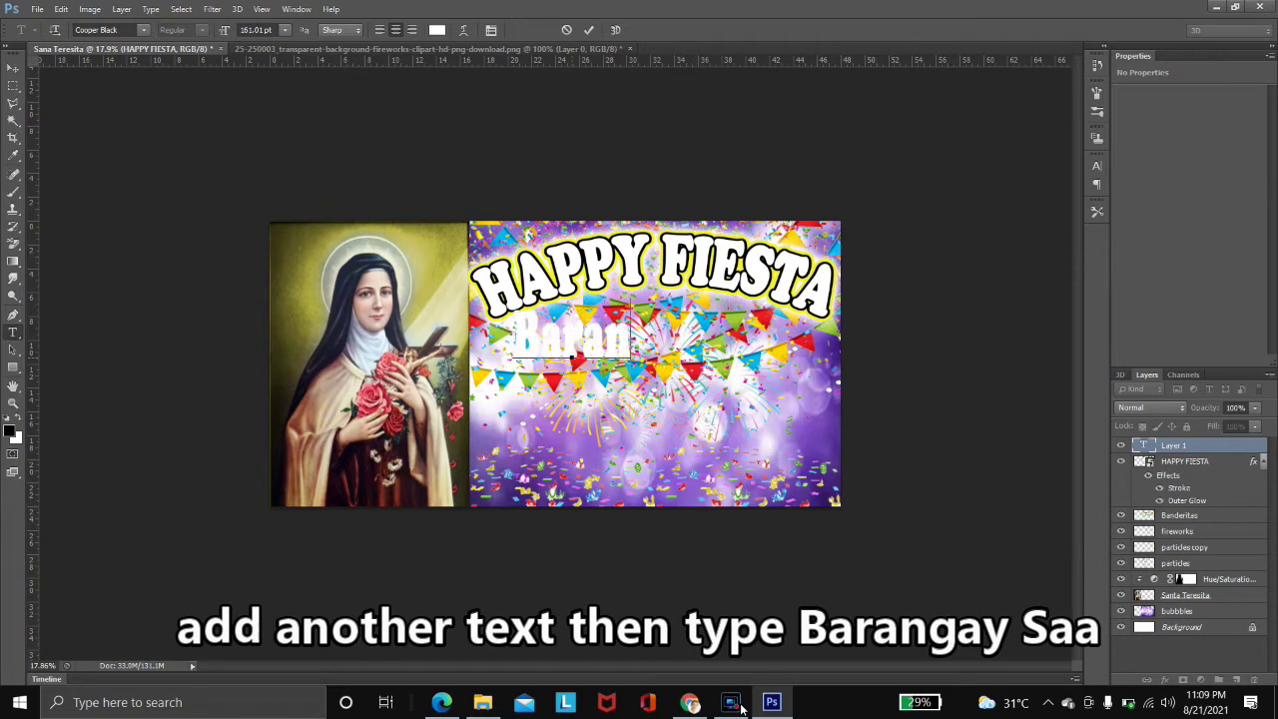
Change the font of the whole Barangay Saa text to Bernadette
{"action": "key", "text": "ctrl+a"}
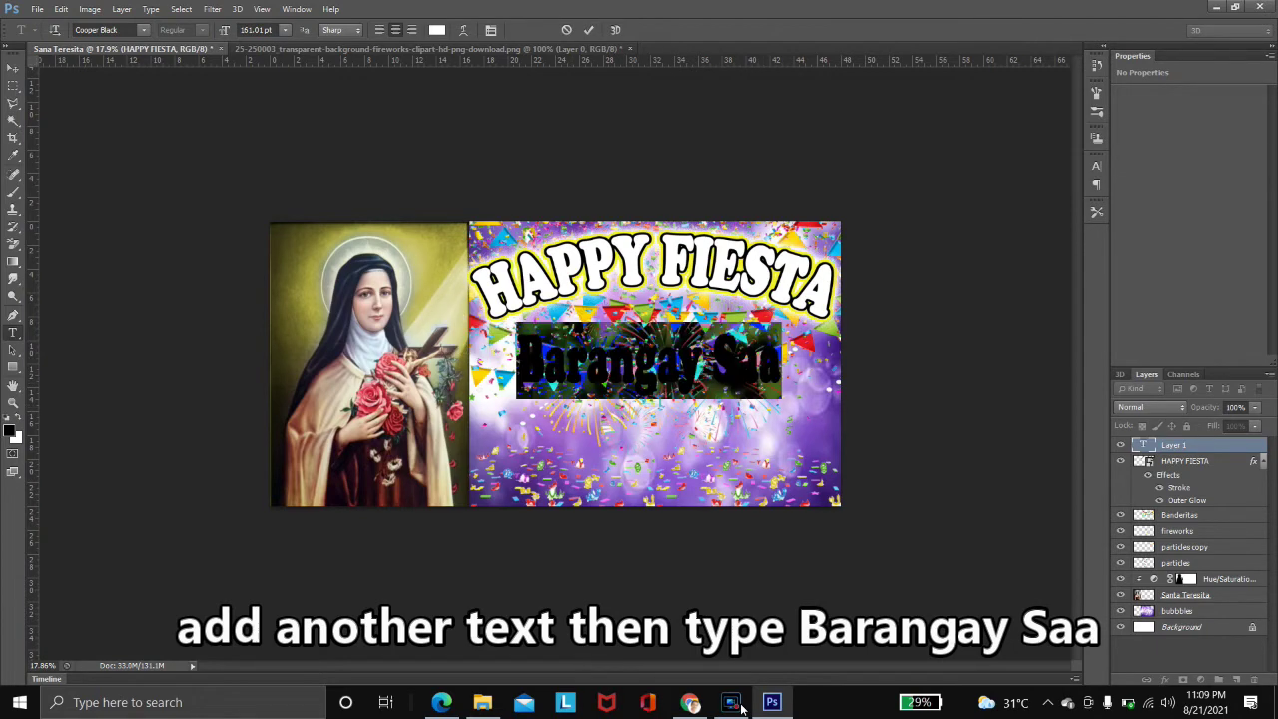
{"action": "left_click", "coordinate": [143, 30]}
{"action": "scroll", "coordinate": [186, 335], "scroll_direction": "up", "scroll_amount": 15}
{"action": "scroll", "coordinate": [186, 335], "scroll_direction": "down", "scroll_amount": 3}
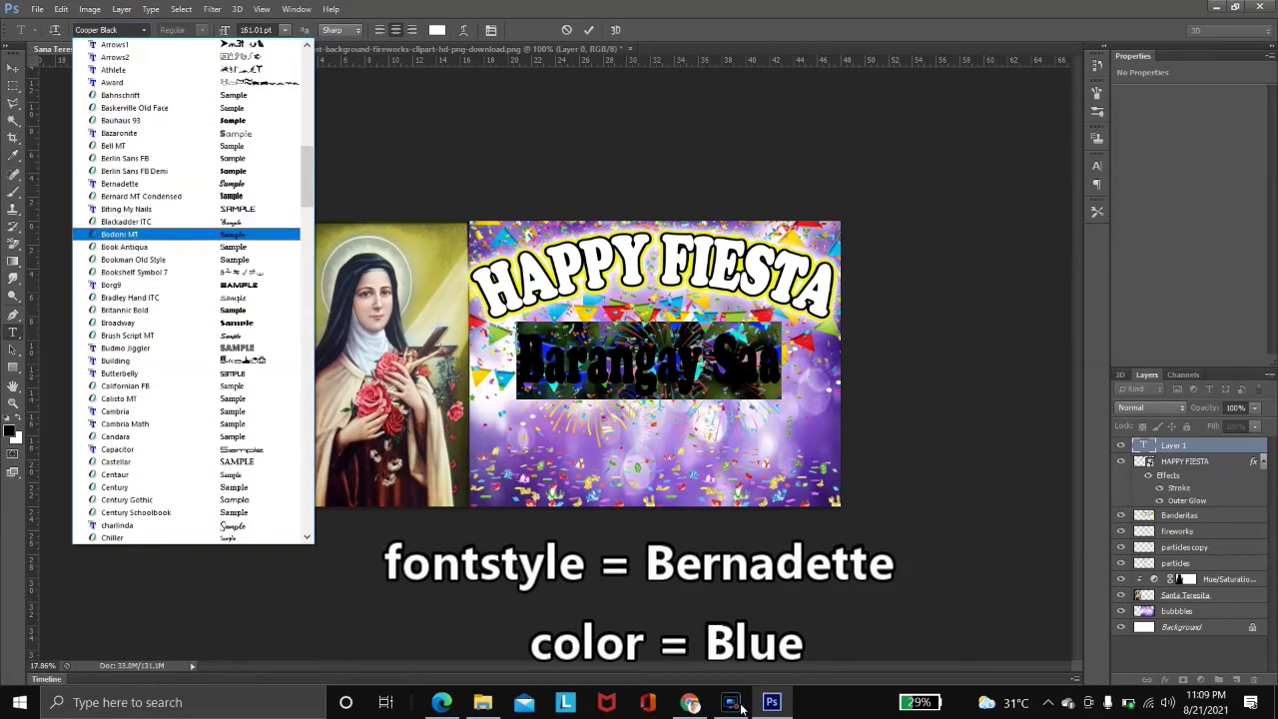
{"action": "key", "text": "Down"}
{"action": "key", "text": "Return"}
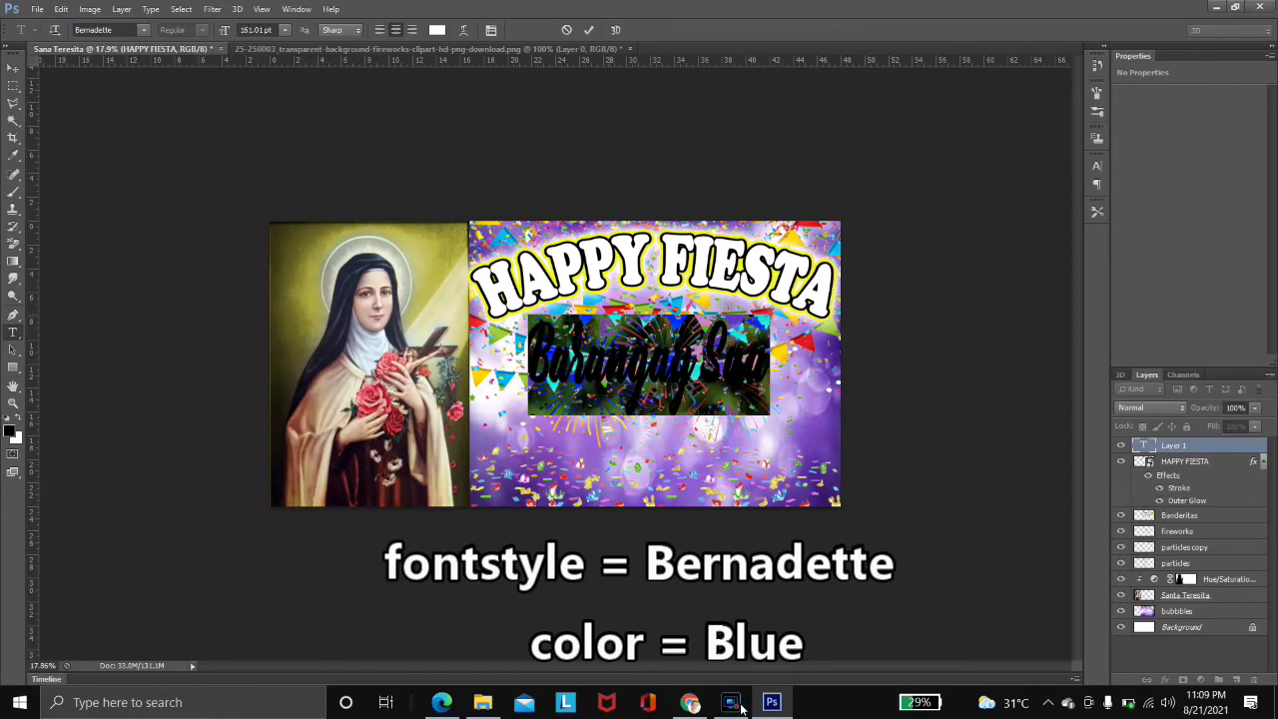
Color the Barangay Saa text blue (0f4fba) and set its font size to 163.01 pt
{"action": "key", "text": "ctrl+Return"}
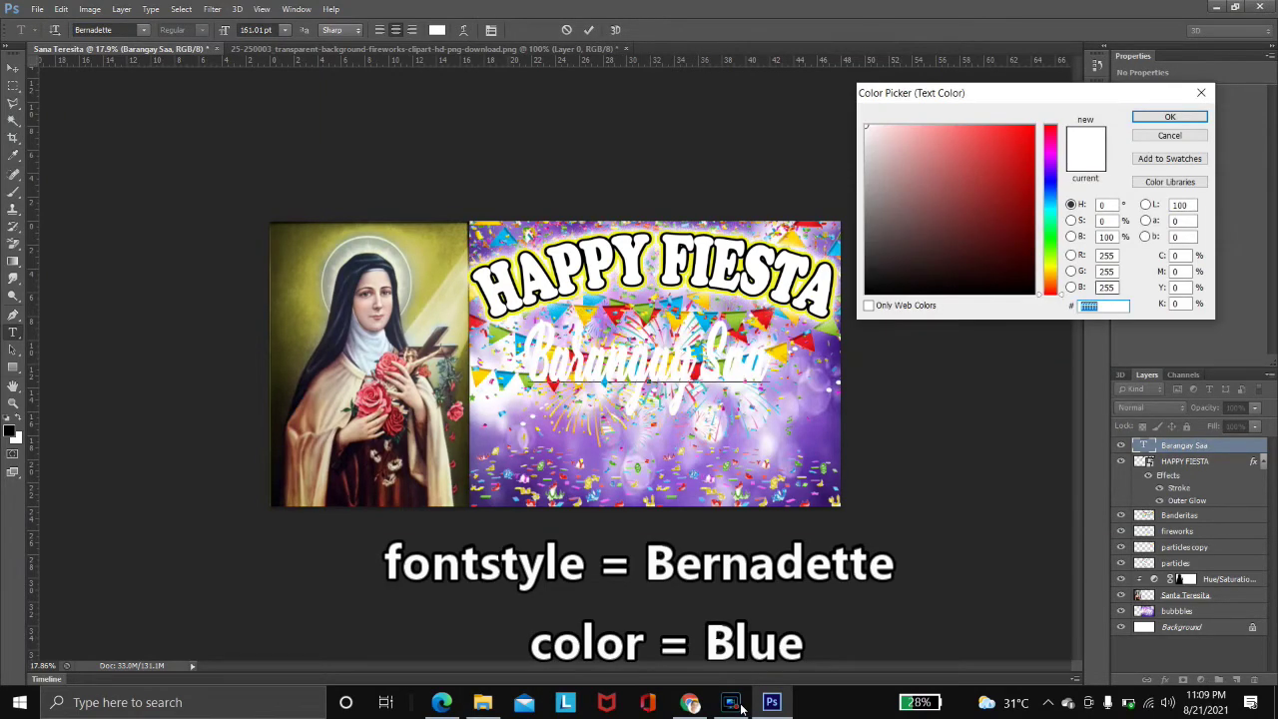
{"action": "type", "text": "0f4fba"}
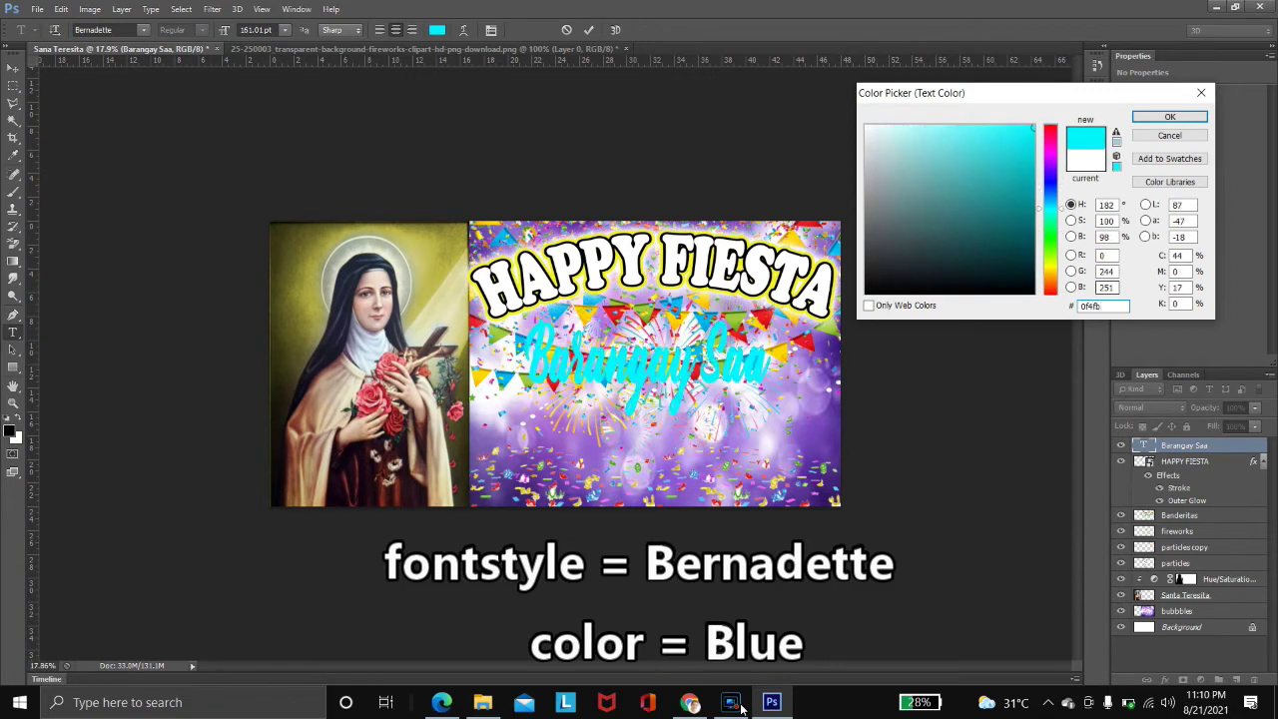
{"action": "key", "text": "Return"}
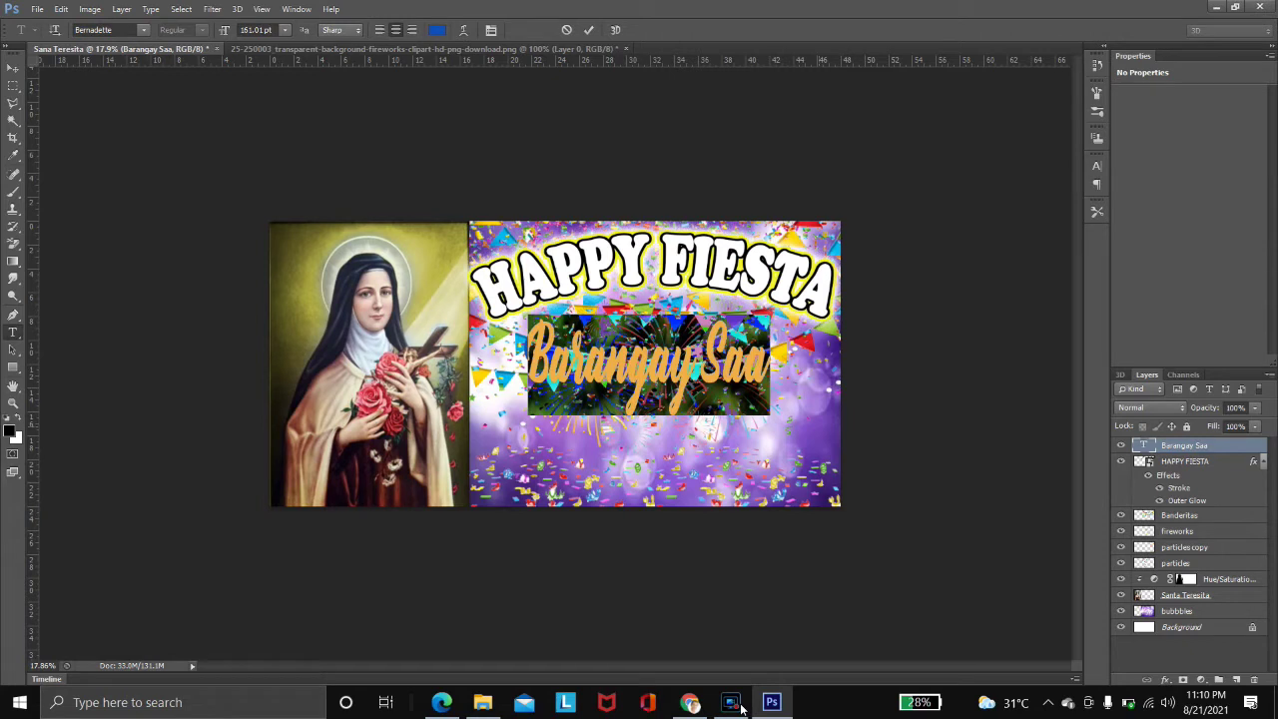
{"action": "left_click_drag", "start_coordinate": [224, 30], "coordinate": [224, 28]}
{"action": "key", "text": "ctrl+shift+period"}
{"action": "key", "text": "ctrl+shift+period"}
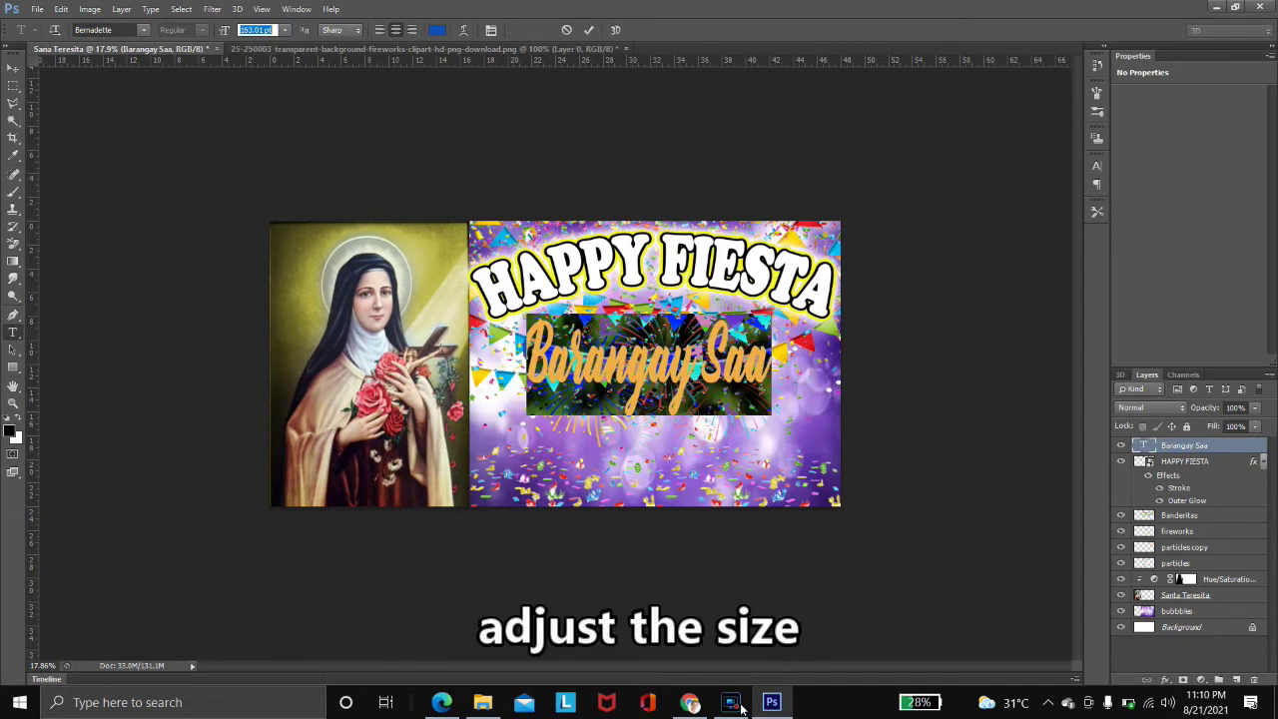
{"action": "key", "text": "Return"}
{"action": "key", "text": "ctrl+Return"}
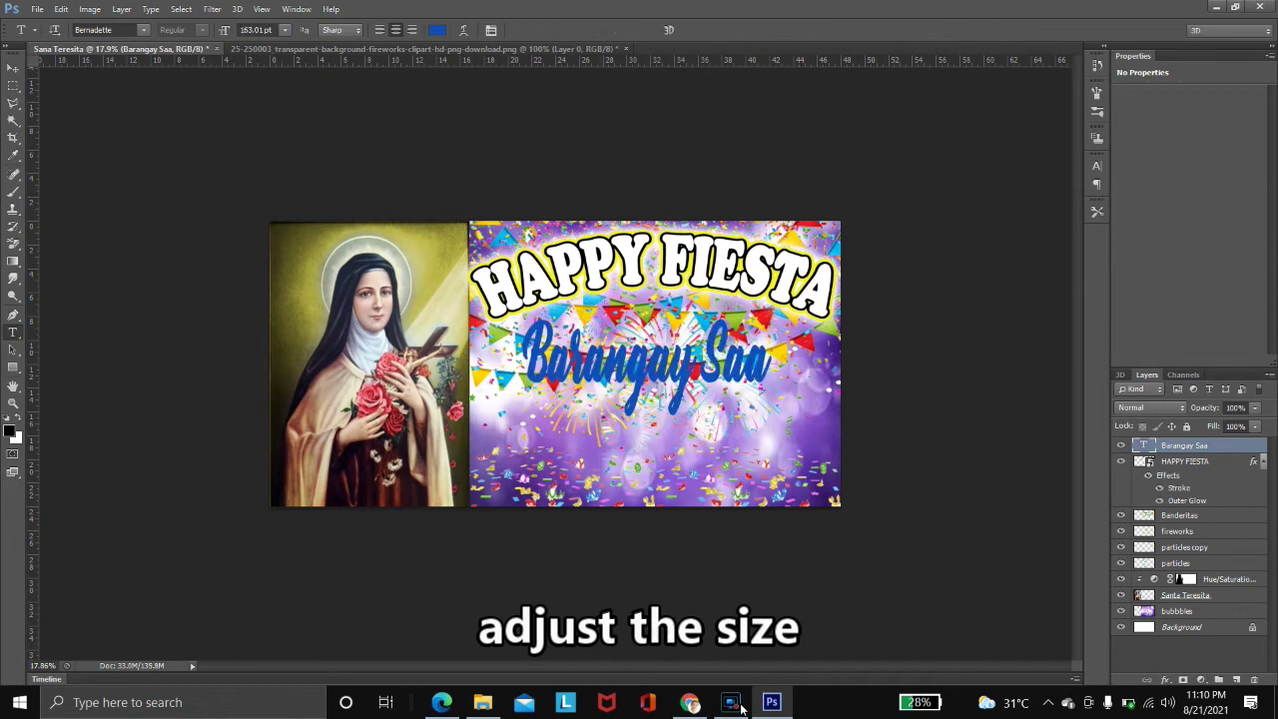
Move the Barangay Saa text slightly right and up so it sits centered beneath the title
{"action": "key", "text": "v"}
{"action": "left_click_drag", "start_coordinate": [649, 347], "coordinate": [660, 340]}
{"action": "key", "text": "Up"}
{"action": "key", "text": "Up"}
{"action": "key", "text": "Up"}
{"action": "key", "text": "Up"}
Add a 27 px outside Stroke in white to the Barangay Saa text
{"action": "double_click", "coordinate": [1227, 446]}
{"action": "left_click", "coordinate": [875, 216]}
{"action": "left_click", "coordinate": [1006, 257]}
{"action": "left_click", "coordinate": [865, 127]}
{"action": "left_click", "coordinate": [1169, 116]}
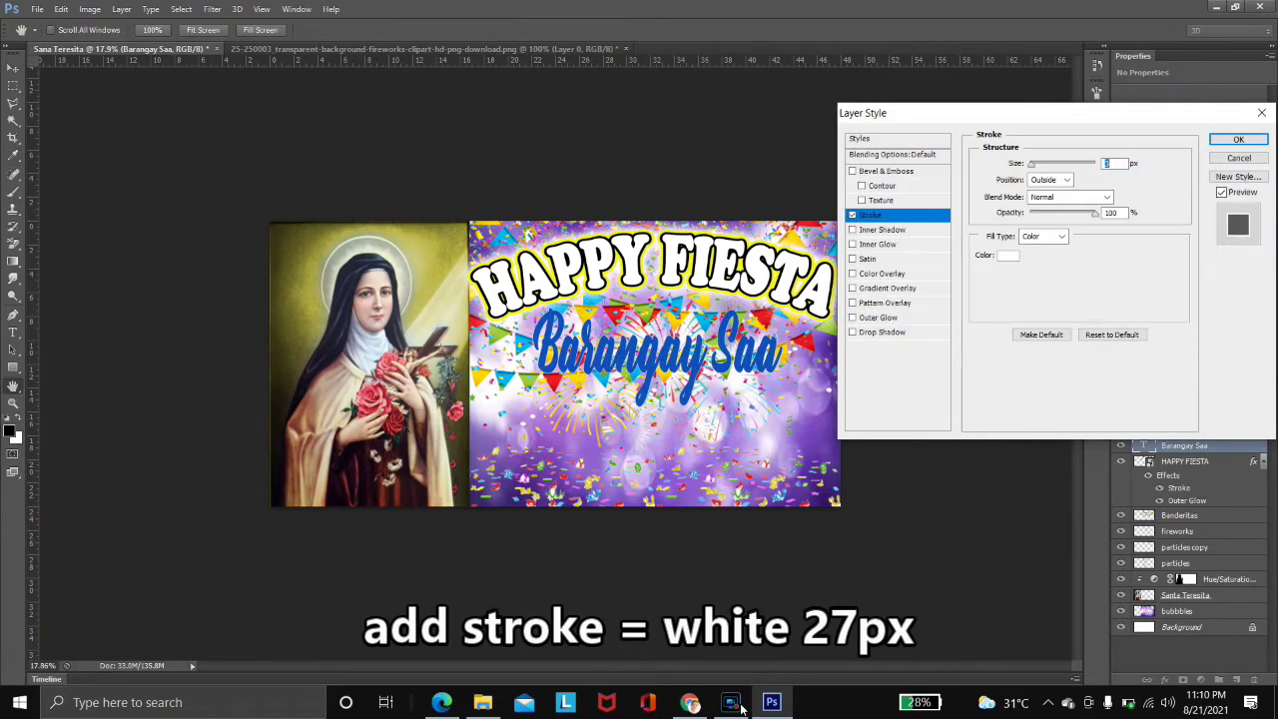
{"action": "type", "text": "27"}
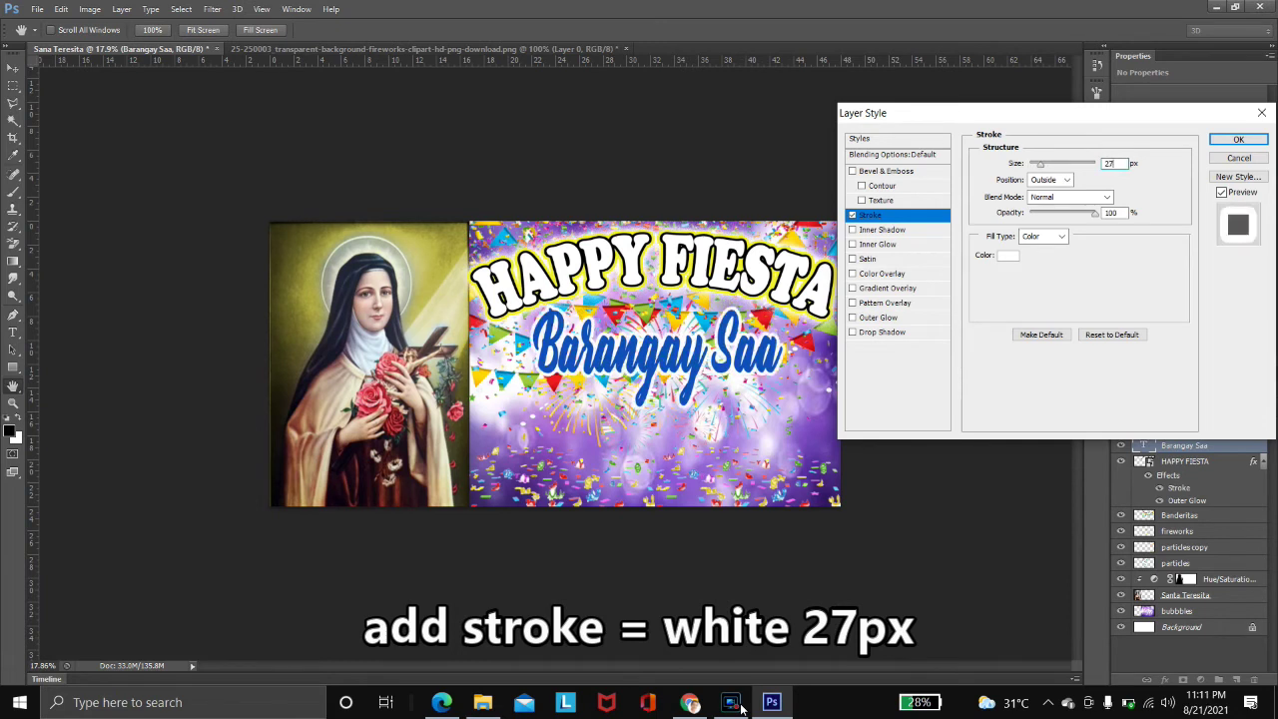
{"action": "key", "text": "Return"}
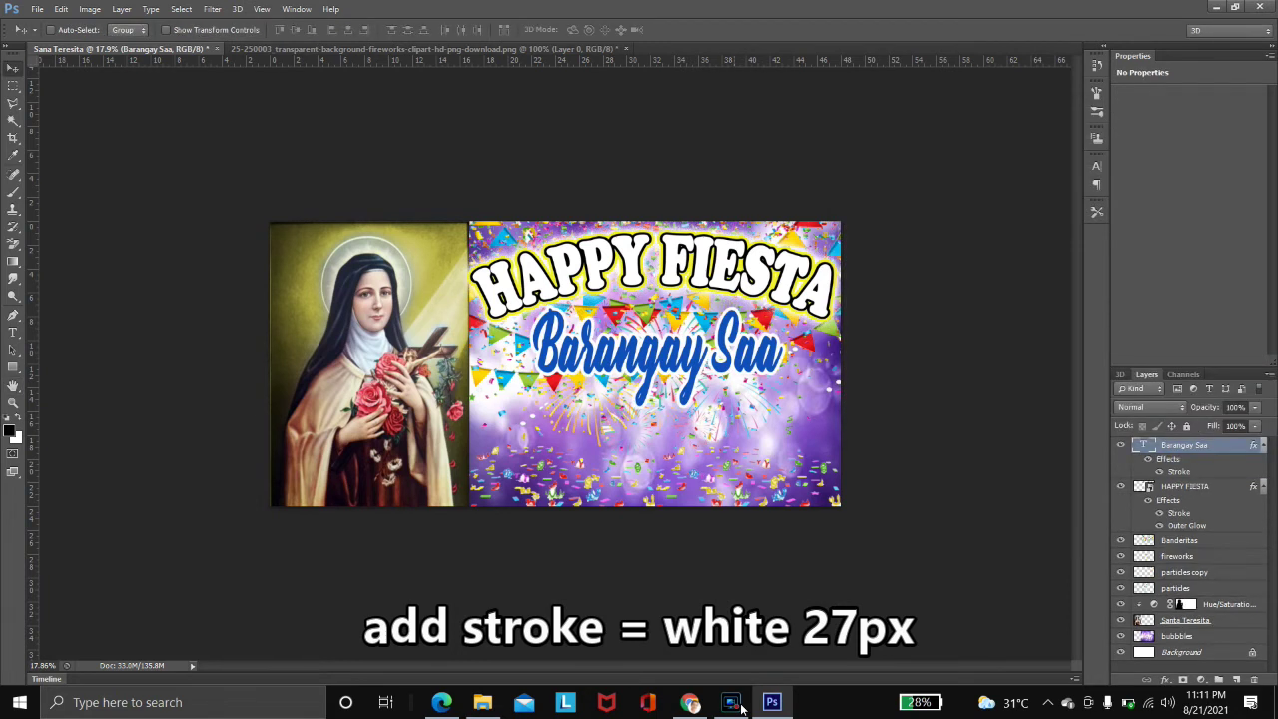
Reduce the height of the Barangay Saa text with Free Transform, keeping its width, and apply it
{"action": "key", "text": "t"}
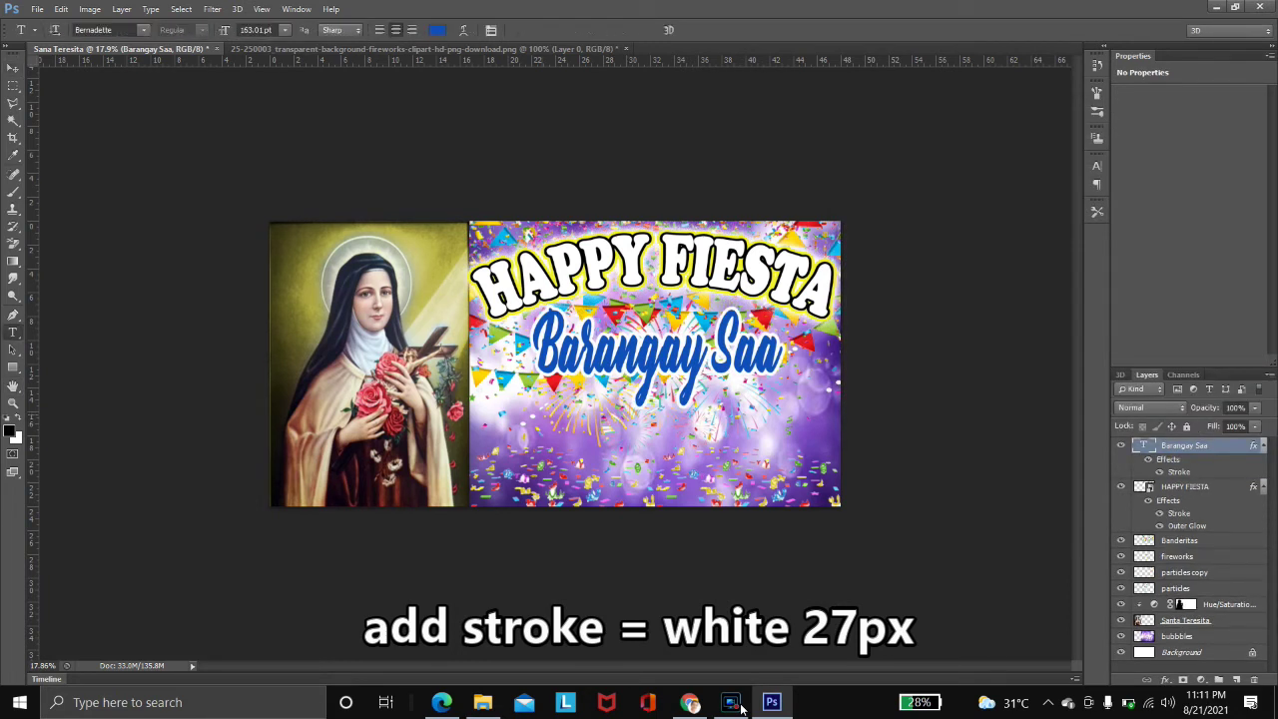
{"action": "key", "text": "ctrl+t"}
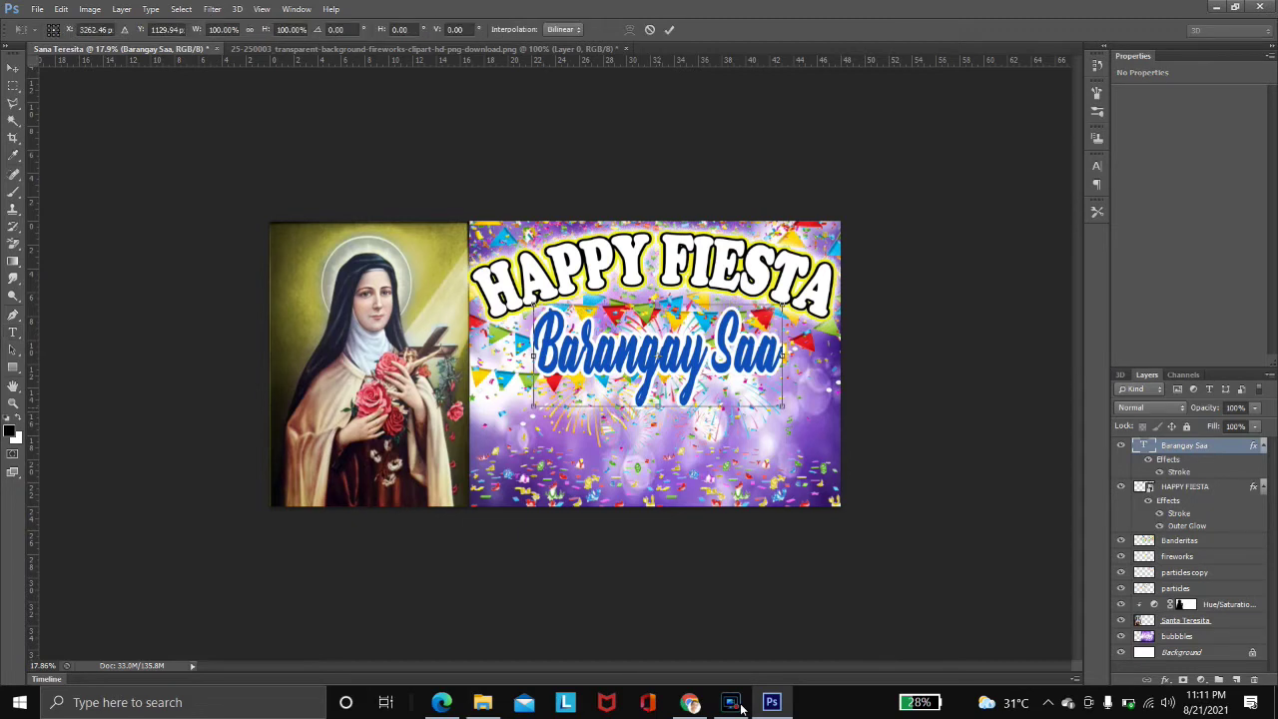
{"action": "key", "text": "Return"}
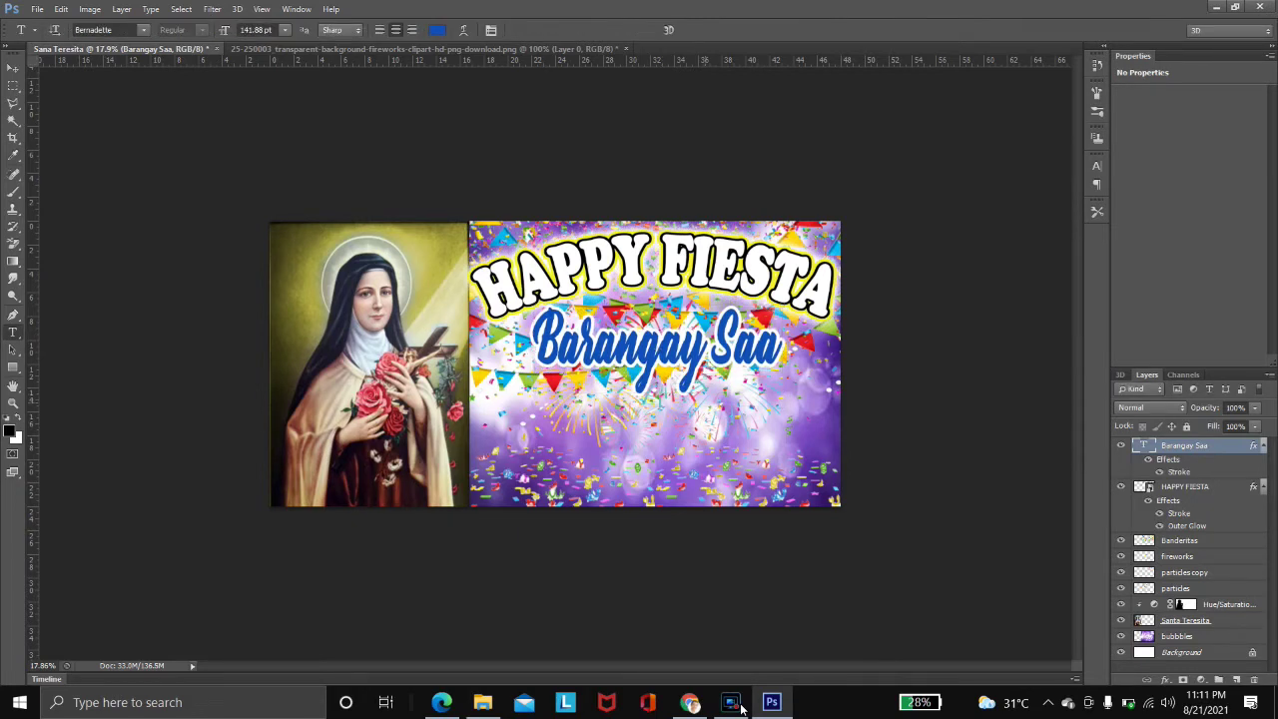
Add the date text "October 19-20,2021" at 142.01 pt below Barangay Saa
{"action": "left_click", "coordinate": [577, 429]}
{"action": "mouse_move", "coordinate": [223, 30]}
{"action": "left_mouse_down"}
{"action": "mouse_move", "coordinate": [208, 30]}
{"action": "mouse_move", "coordinate": [220, 30]}
{"action": "left_mouse_up"}
{"action": "type", "text": "October"}
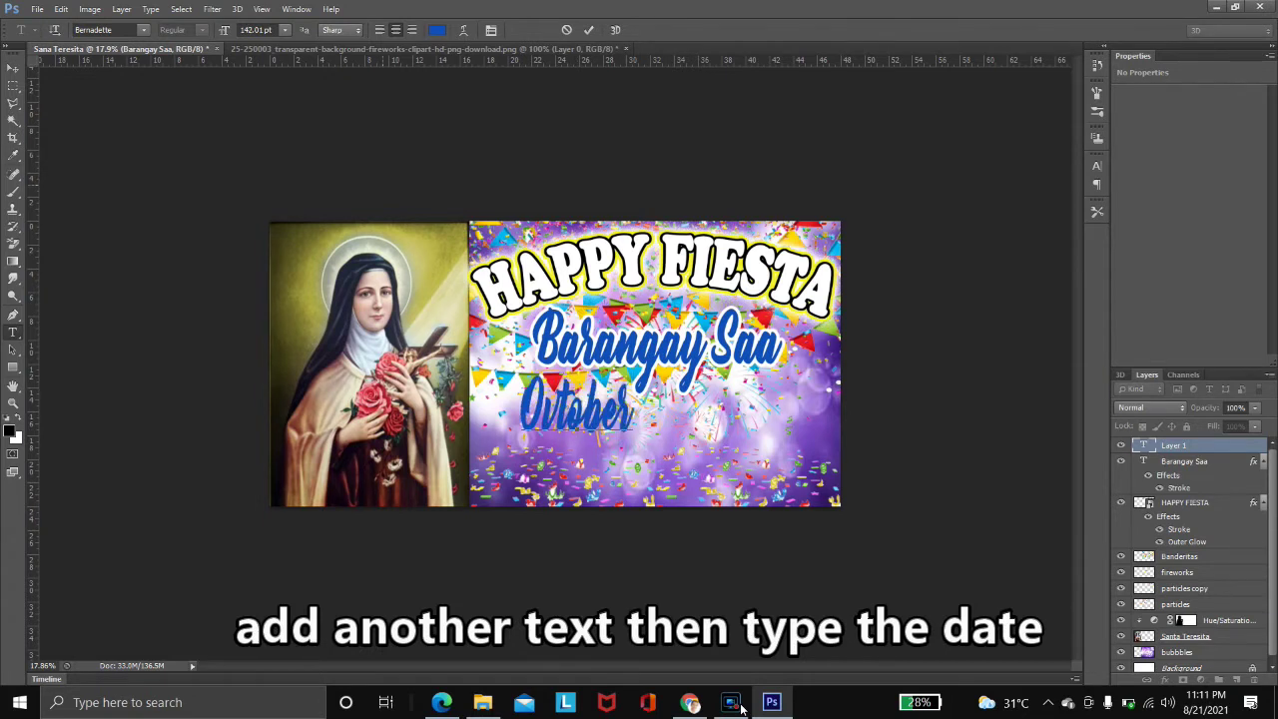
{"action": "type", "text": " 19-20"}
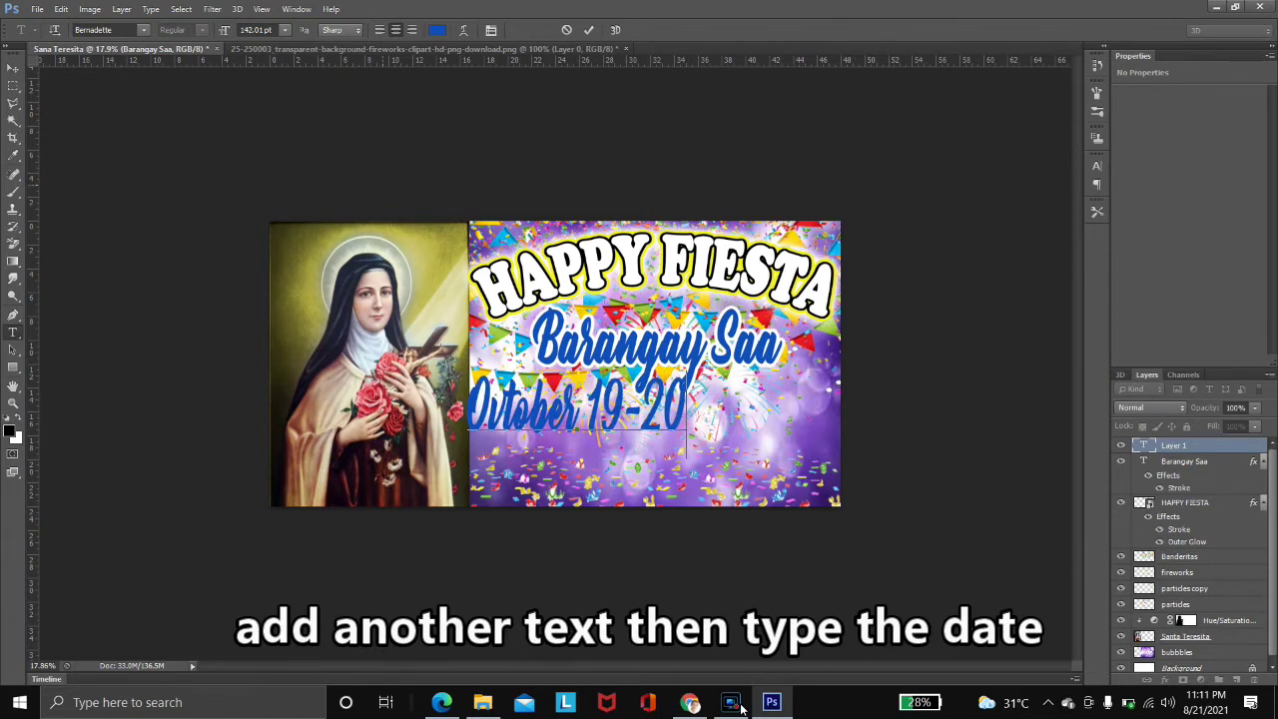
{"action": "type", "text": ",2021"}
Set the font size of the whole date text to 218 pt and commit the text
{"action": "key", "text": "ctrl+a"}
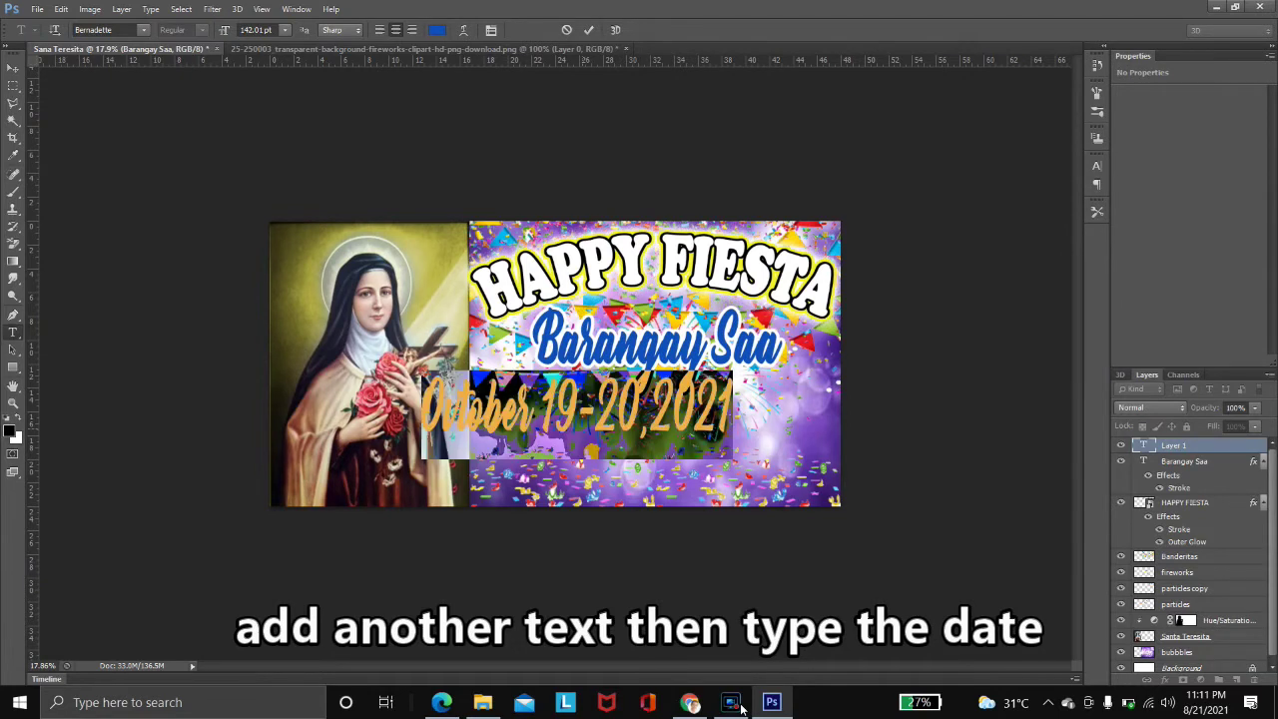
{"action": "left_click", "coordinate": [272, 30]}
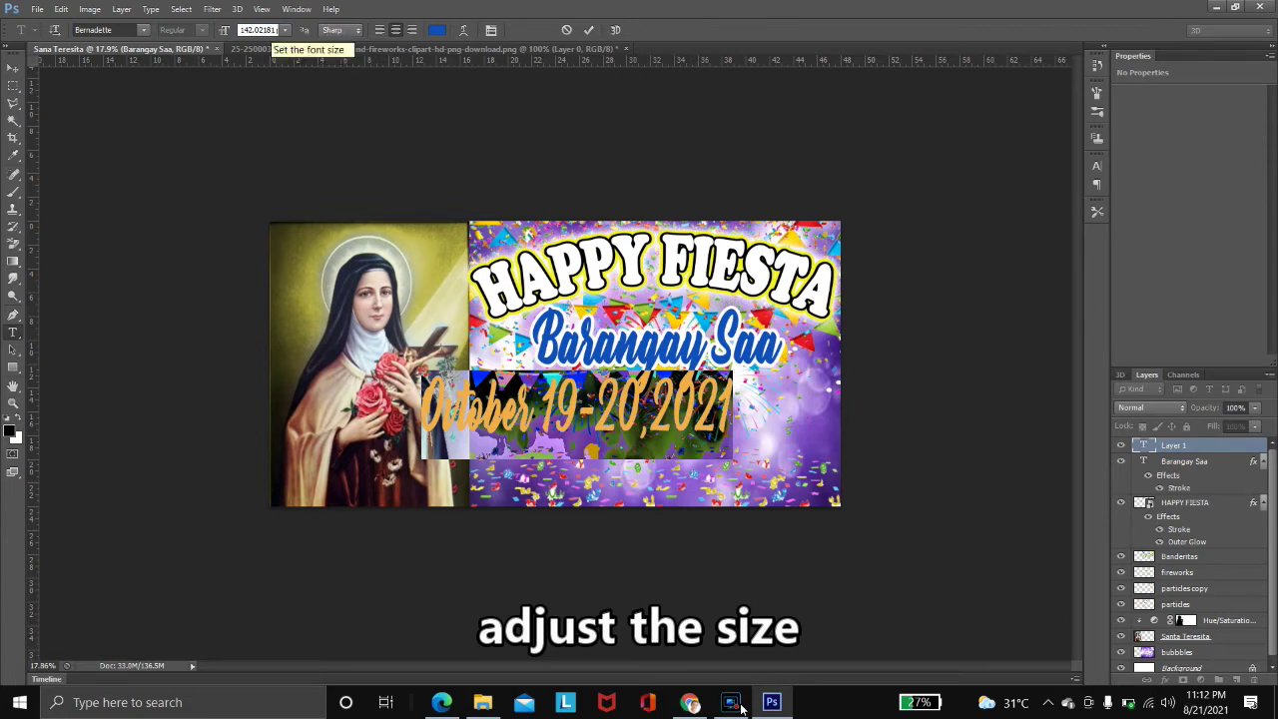
{"action": "left_click", "coordinate": [285, 30]}
{"action": "type", "text": "218"}
{"action": "key", "text": "Return"}
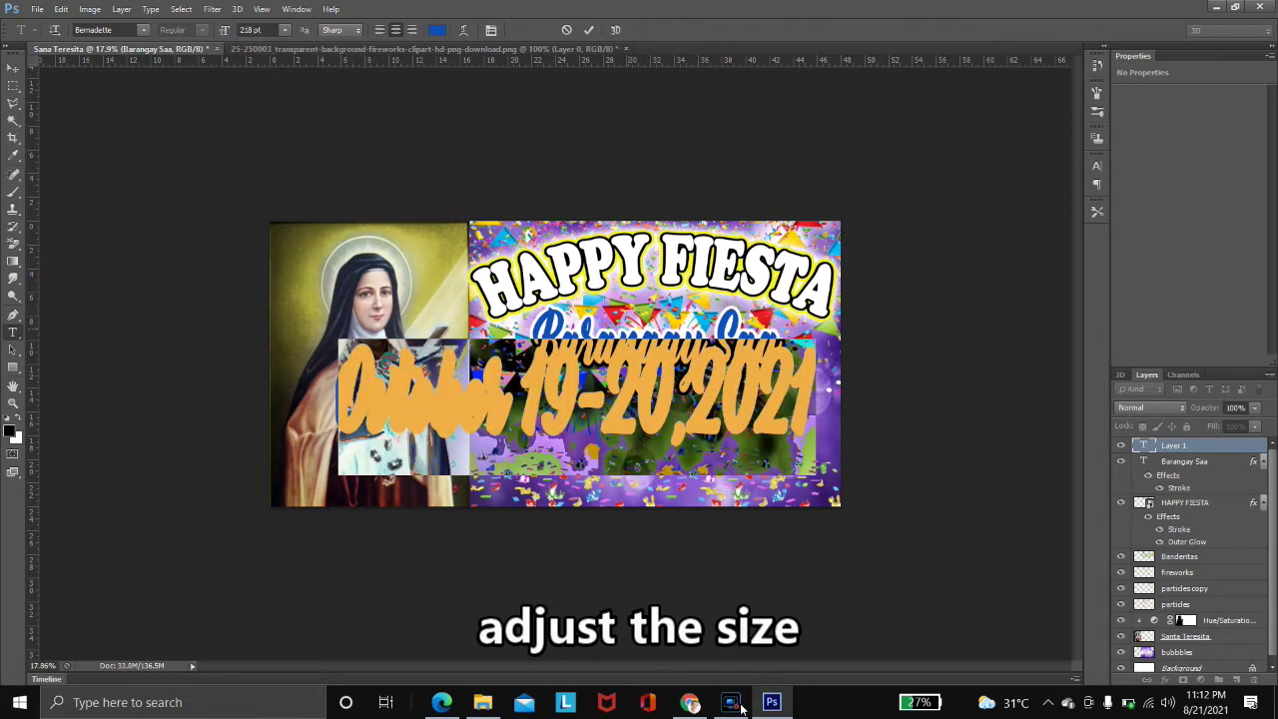
{"action": "left_click", "coordinate": [589, 30]}
Scale the date text down in width and height with Free Transform and place it beneath Barangay Saa
{"action": "key", "text": "ctrl+t"}
{"action": "left_click_drag", "start_coordinate": [337, 407], "coordinate": [497, 407]}
{"action": "left_click_drag", "start_coordinate": [666, 349], "coordinate": [667, 374]}
{"action": "left_click_drag", "start_coordinate": [497, 431], "coordinate": [573, 432]}
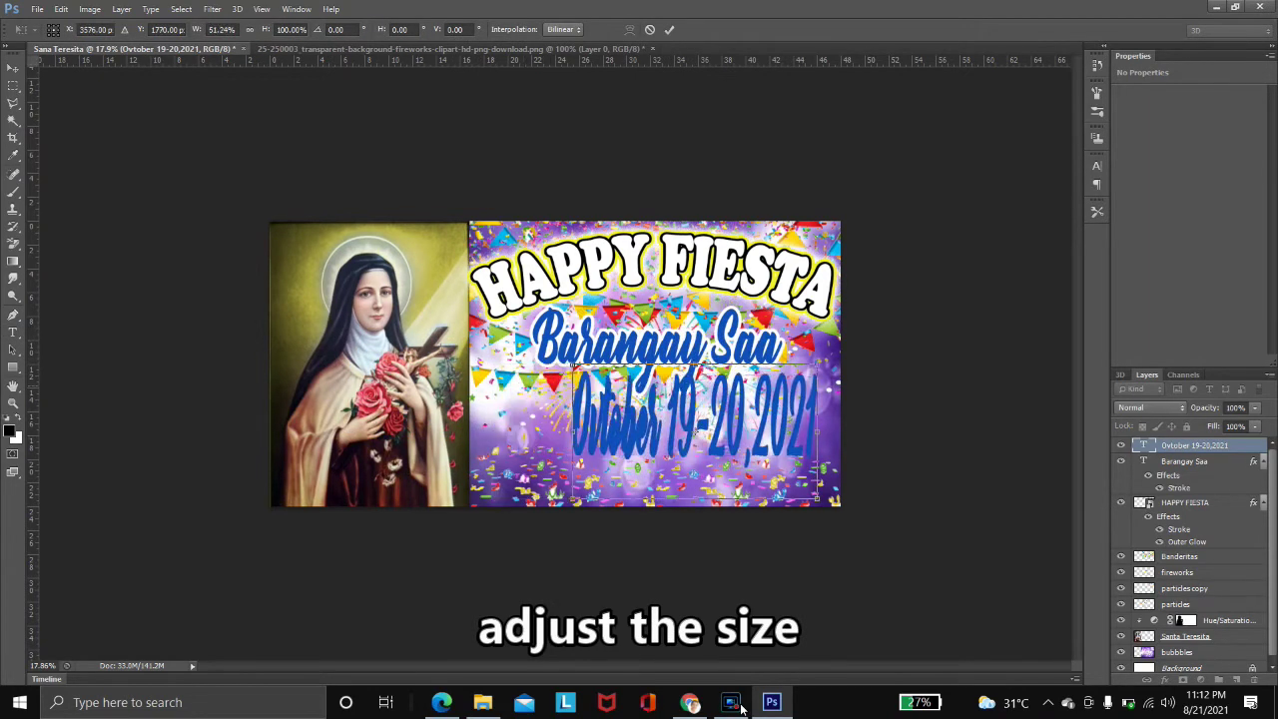
{"action": "left_click_drag", "start_coordinate": [695, 498], "coordinate": [695, 455]}
{"action": "left_click_drag", "start_coordinate": [723, 406], "coordinate": [678, 417]}
{"action": "left_click_drag", "start_coordinate": [773, 375], "coordinate": [677, 412]}
{"action": "key", "text": "Return"}
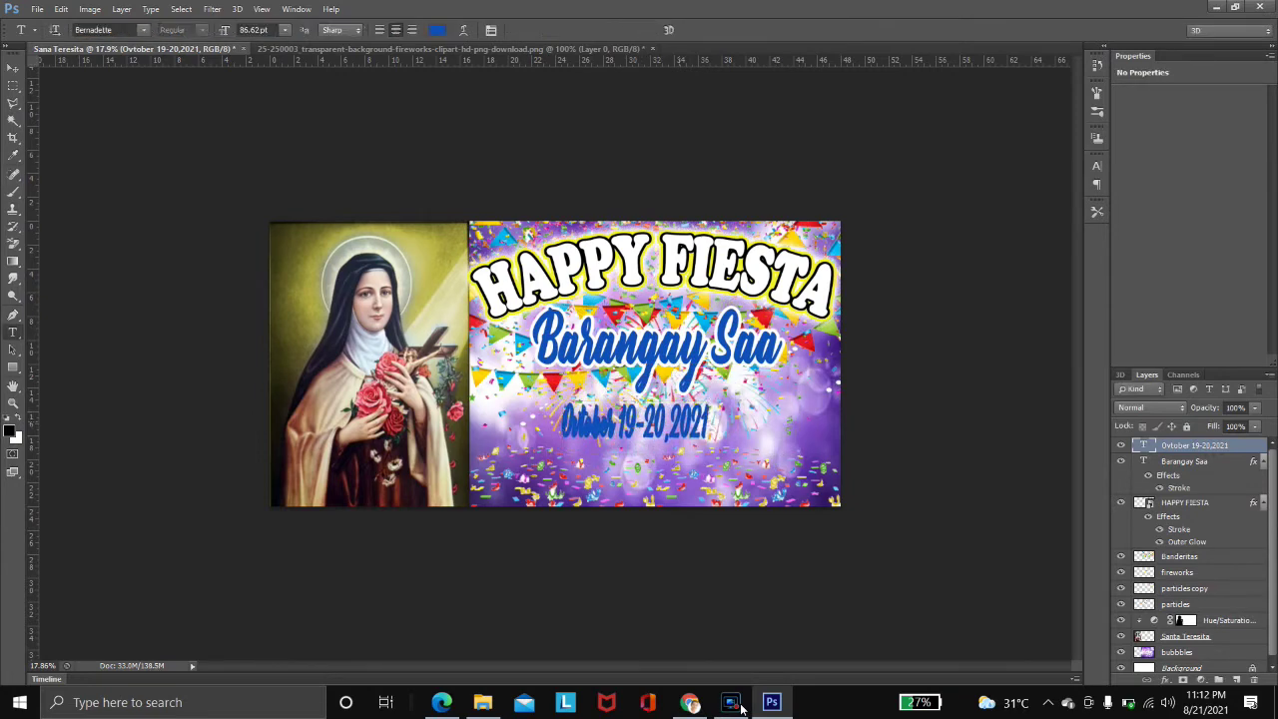
Add a Color Overlay in yellow (ead707) to the date text
{"action": "double_click", "coordinate": [1195, 445]}
{"action": "double_click", "coordinate": [1248, 446]}
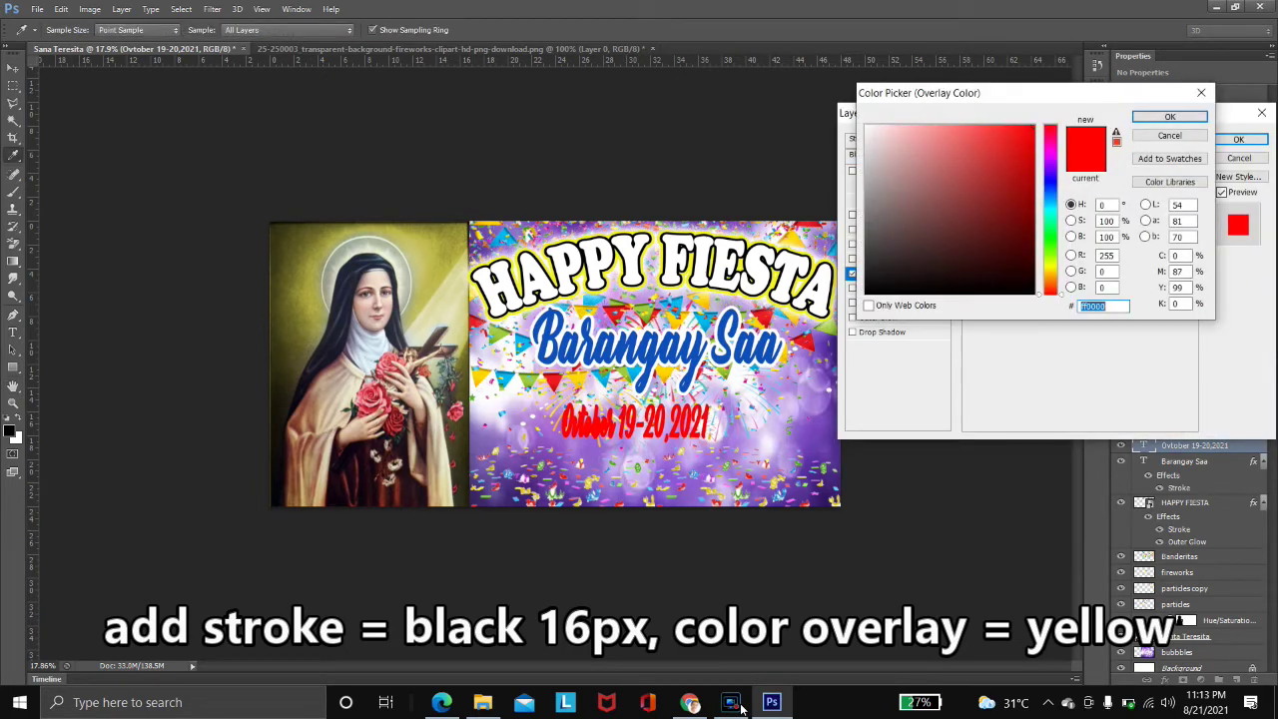
{"action": "type", "text": "ead"}
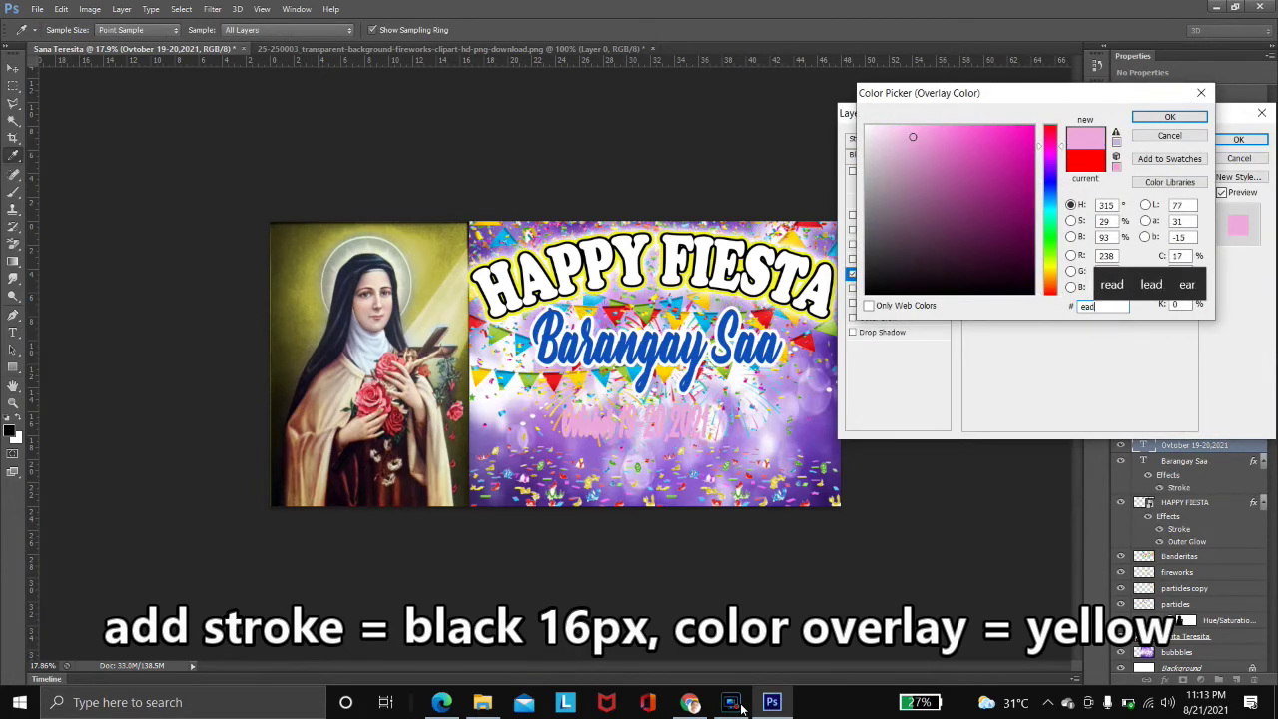
{"action": "type", "text": "7"}
{"action": "type", "text": "00"}
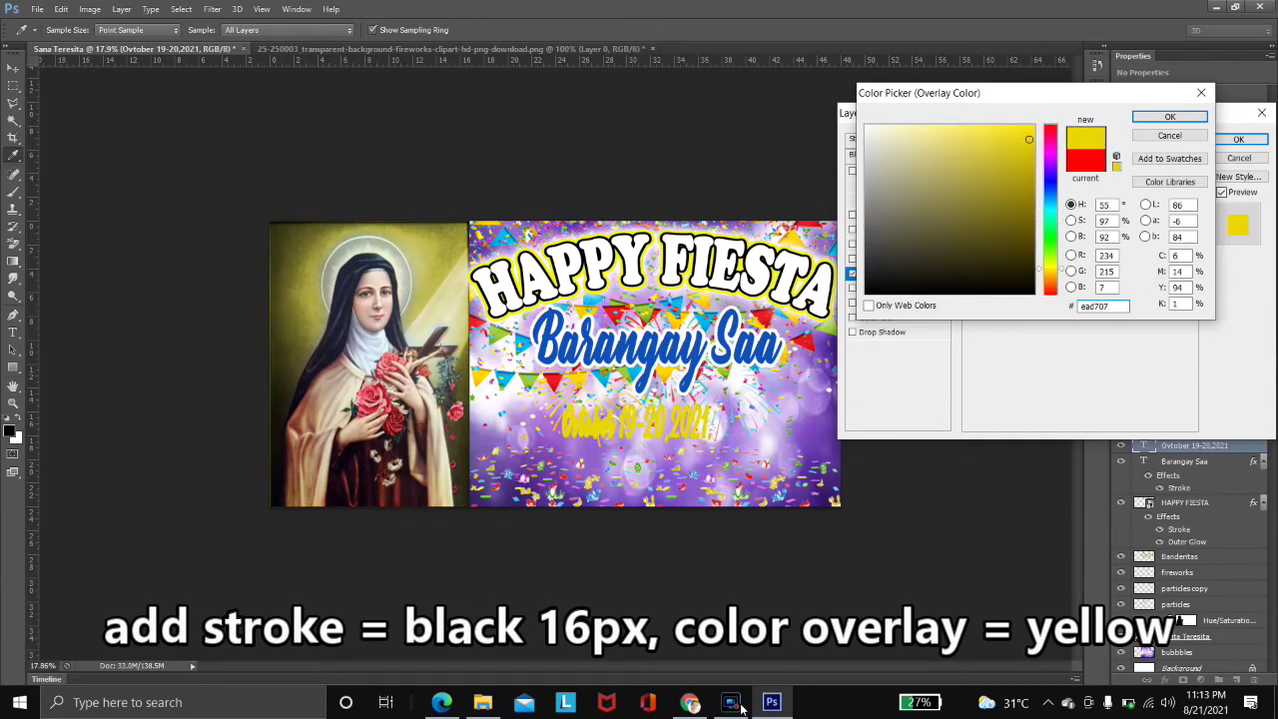
{"action": "key", "text": "Return"}
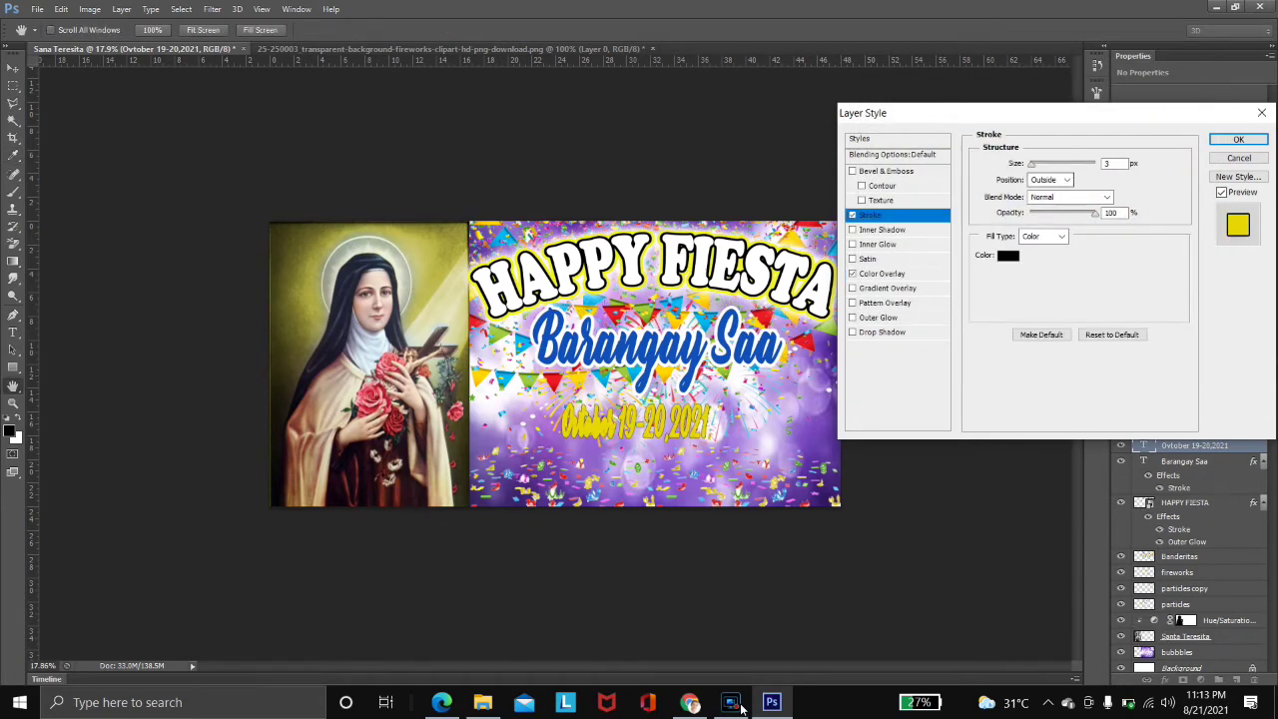
Give the date text a 16 px outside Stroke in black and apply the layer style
{"action": "double_click", "coordinate": [1110, 164]}
{"action": "type", "text": "16"}
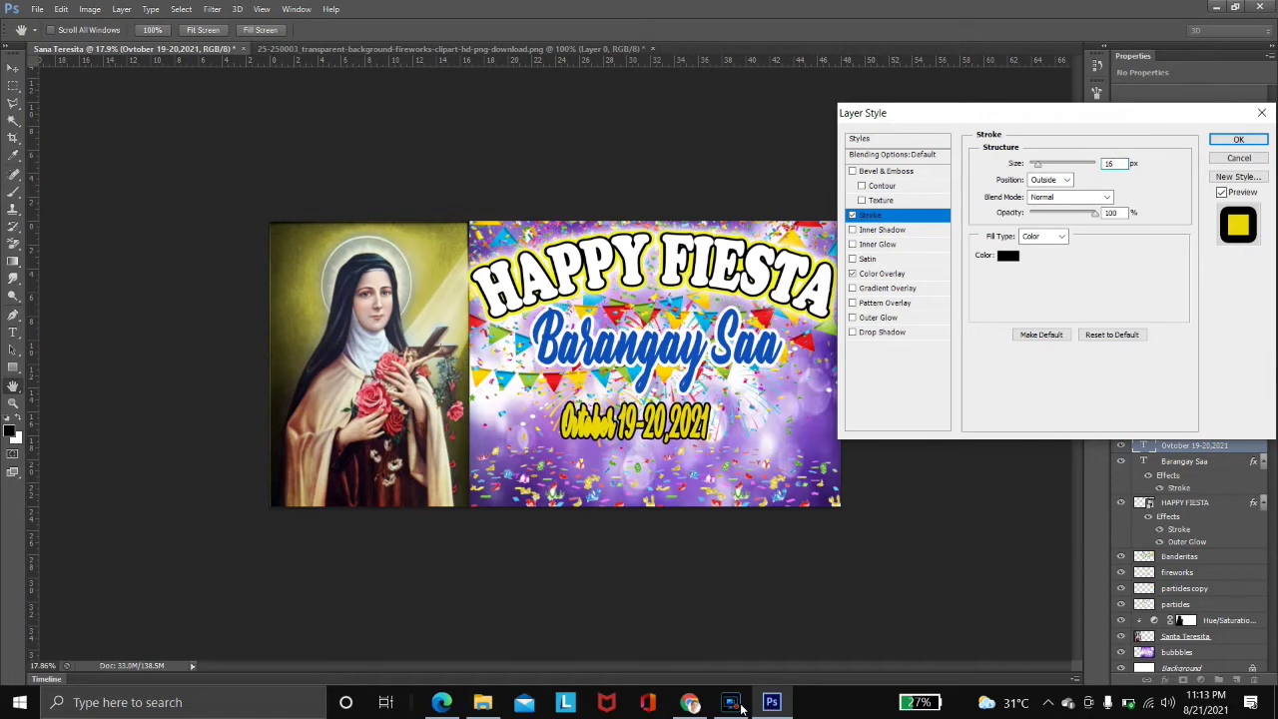
{"action": "key", "text": "Return"}
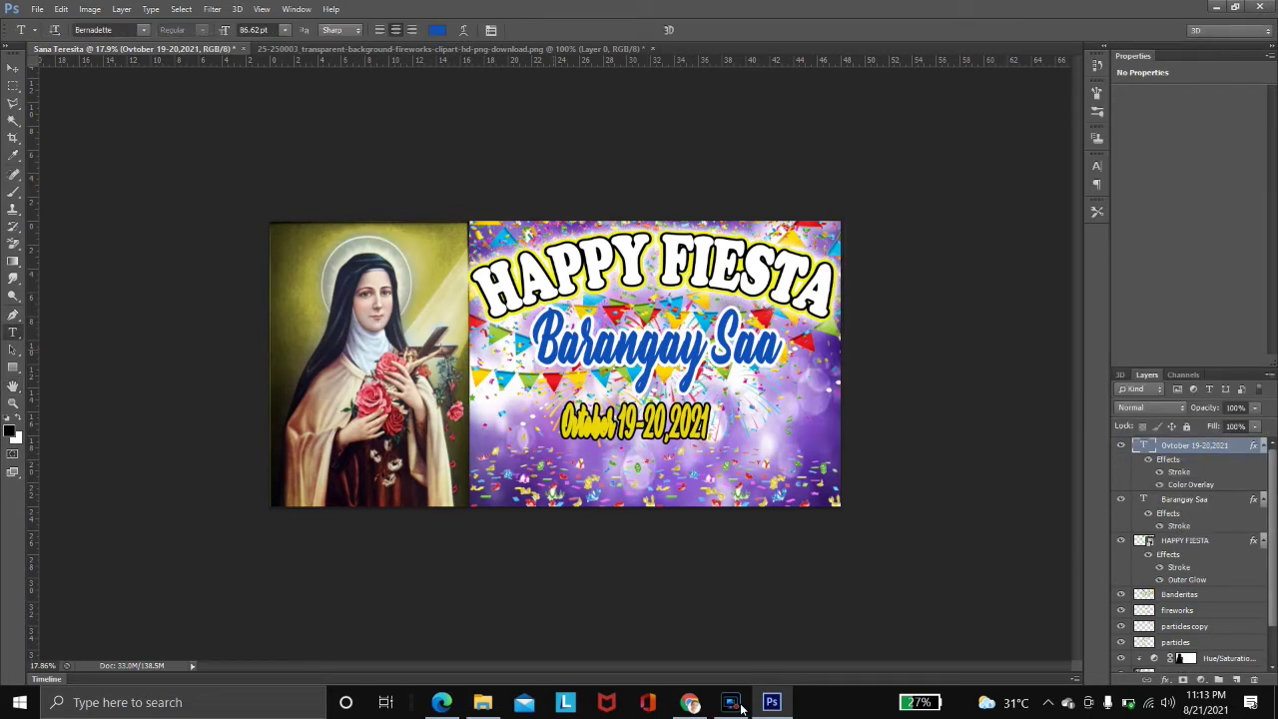
Free-transform the date text to be wider and shorter, and centre it closer beneath Barangay Saa
{"action": "key", "text": "ctrl+t"}
{"action": "left_click_drag", "start_coordinate": [709, 428], "coordinate": [749, 427]}
{"action": "left_click_drag", "start_coordinate": [655, 455], "coordinate": [655, 446]}
{"action": "left_click_drag", "start_coordinate": [684, 420], "coordinate": [715, 407]}
{"action": "left_click_drag", "start_coordinate": [707, 419], "coordinate": [722, 416]}
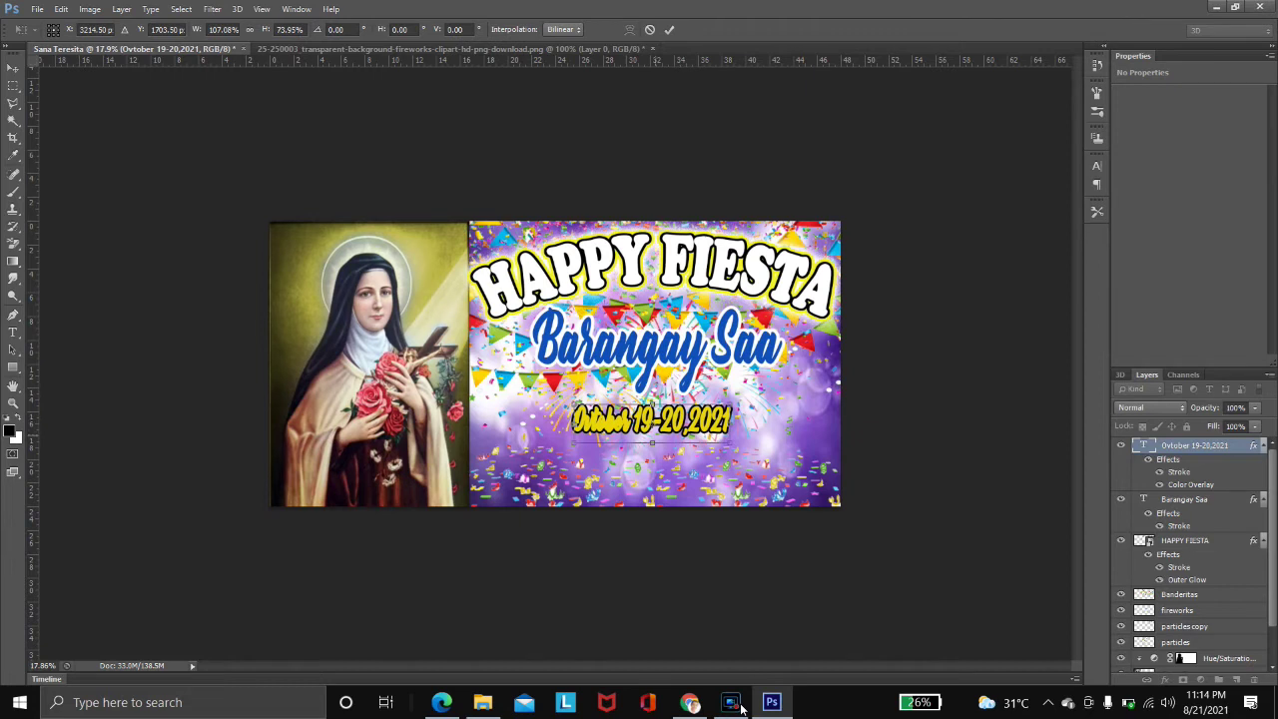
{"action": "left_click_drag", "start_coordinate": [573, 422], "coordinate": [537, 422]}
{"action": "left_click_drag", "start_coordinate": [634, 443], "coordinate": [715, 411]}
{"action": "key", "text": "Return"}
Add a new text reading "feast of" below the date
{"action": "key", "text": "t"}
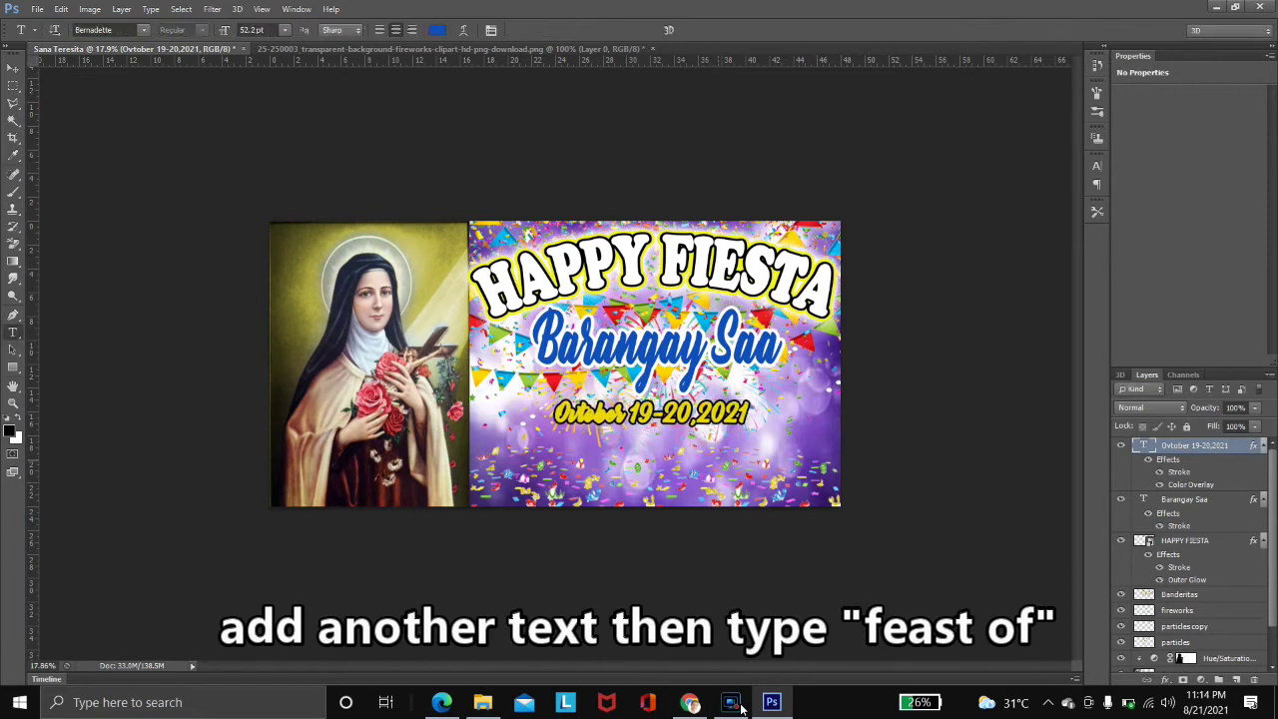
{"action": "left_click", "coordinate": [632, 447]}
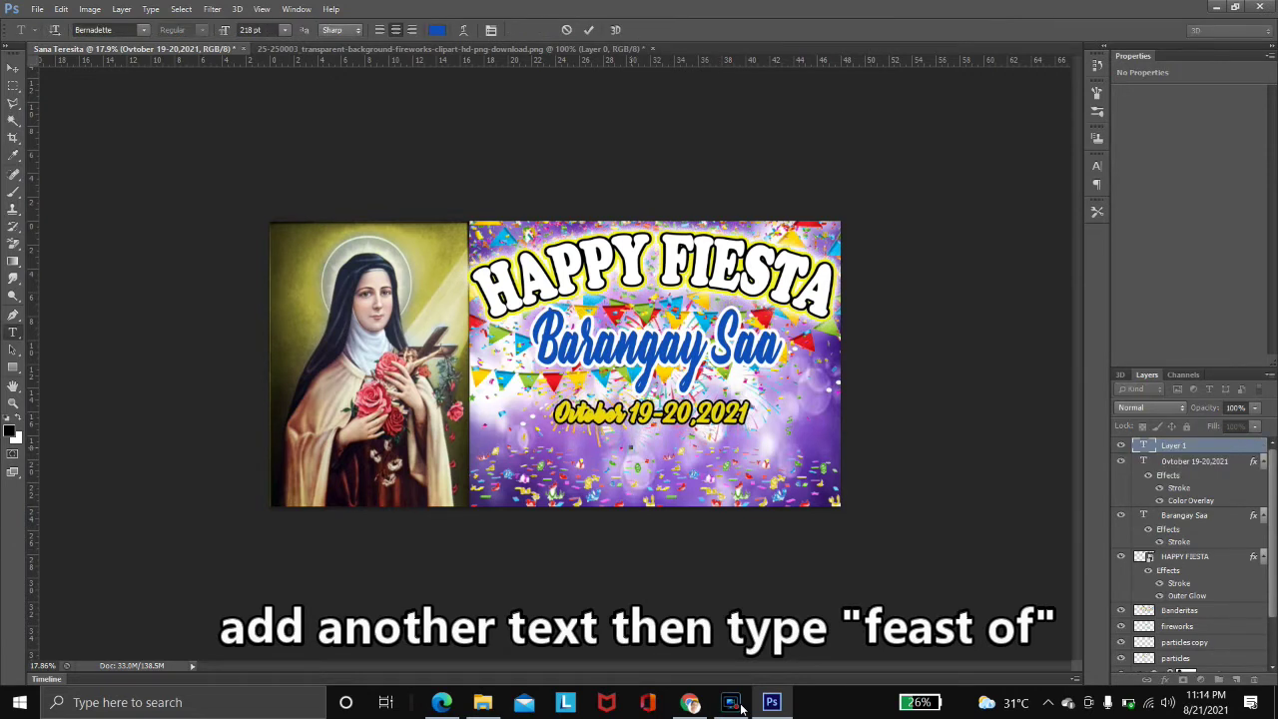
{"action": "type", "text": "feast of"}
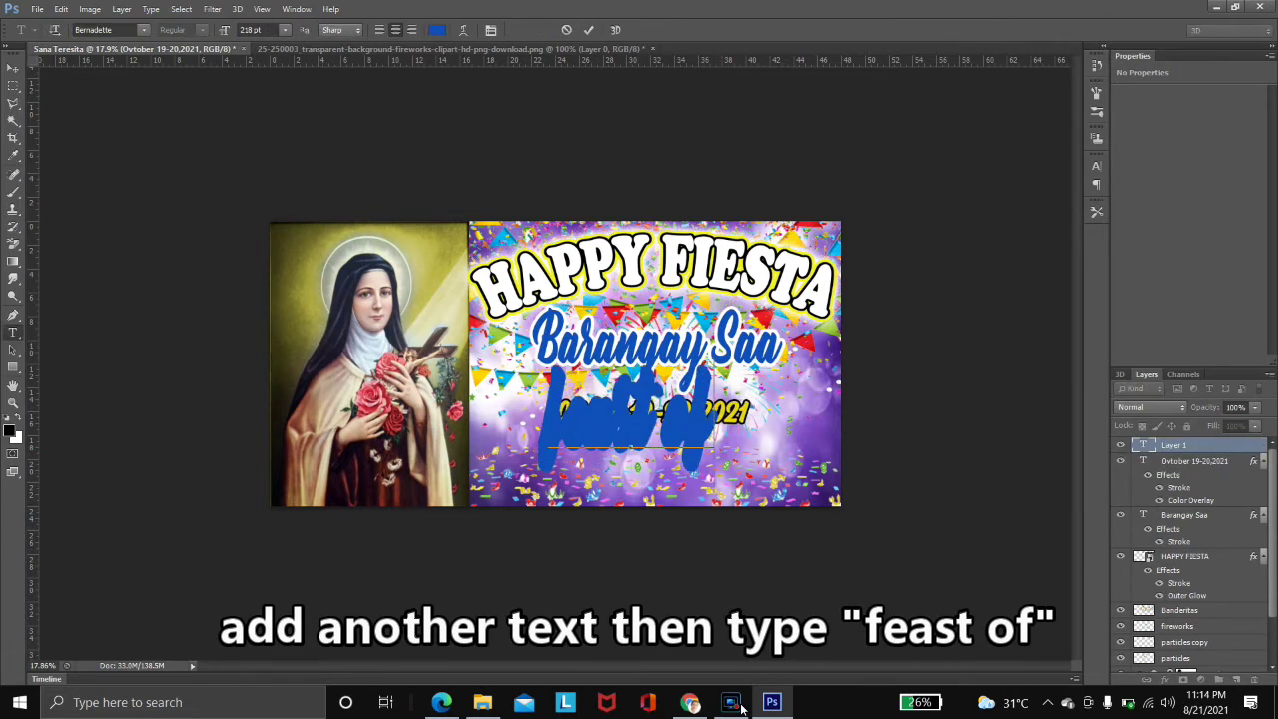
Set the whole "feast of" text in the Edwardian Script font at 164 pt and commit it
{"action": "key", "text": "ctrl+a"}
{"action": "left_click", "coordinate": [143, 30]}
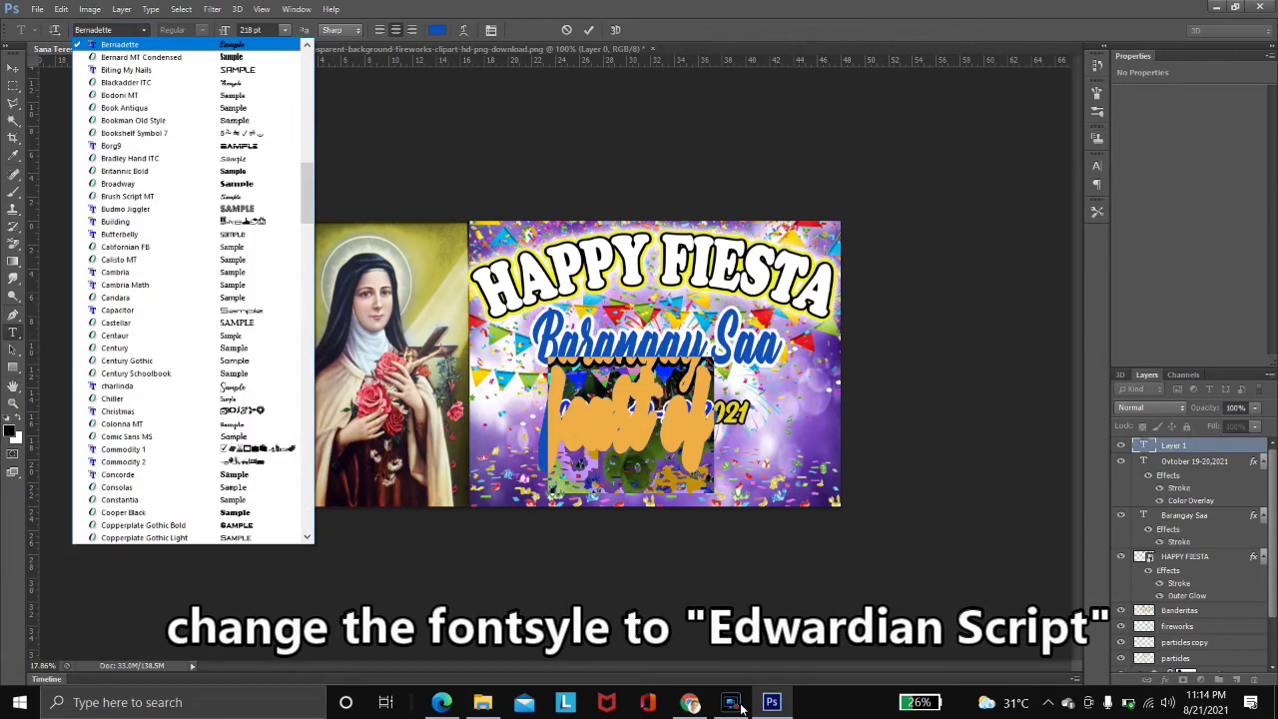
{"action": "key", "text": "Down"}
{"action": "key", "text": "Down"}
{"action": "key", "text": "Down"}
{"action": "key", "text": "Down"}
{"action": "key", "text": "Down"}
{"action": "key", "text": "Down"}
{"action": "key", "text": "Down"}
{"action": "key", "text": "Down"}
{"action": "key", "text": "Down"}
{"action": "key", "text": "Down"}
{"action": "key", "text": "Down"}
{"action": "key", "text": "Down"}
{"action": "key", "text": "Down"}
{"action": "key", "text": "Down"}
{"action": "key", "text": "Down"}
{"action": "key", "text": "Down"}
{"action": "key", "text": "Down"}
{"action": "key", "text": "Down"}
{"action": "key", "text": "Down"}
{"action": "key", "text": "Down"}
{"action": "key", "text": "Up"}
{"action": "key", "text": "Up"}
{"action": "key", "text": "Up"}
{"action": "key", "text": "Up"}
{"action": "key", "text": "Up"}
{"action": "key", "text": "Up"}
{"action": "key", "text": "Up"}
{"action": "key", "text": "Up"}
{"action": "key", "text": "Up"}
{"action": "key", "text": "Up"}
{"action": "key", "text": "Up"}
{"action": "key", "text": "Return"}
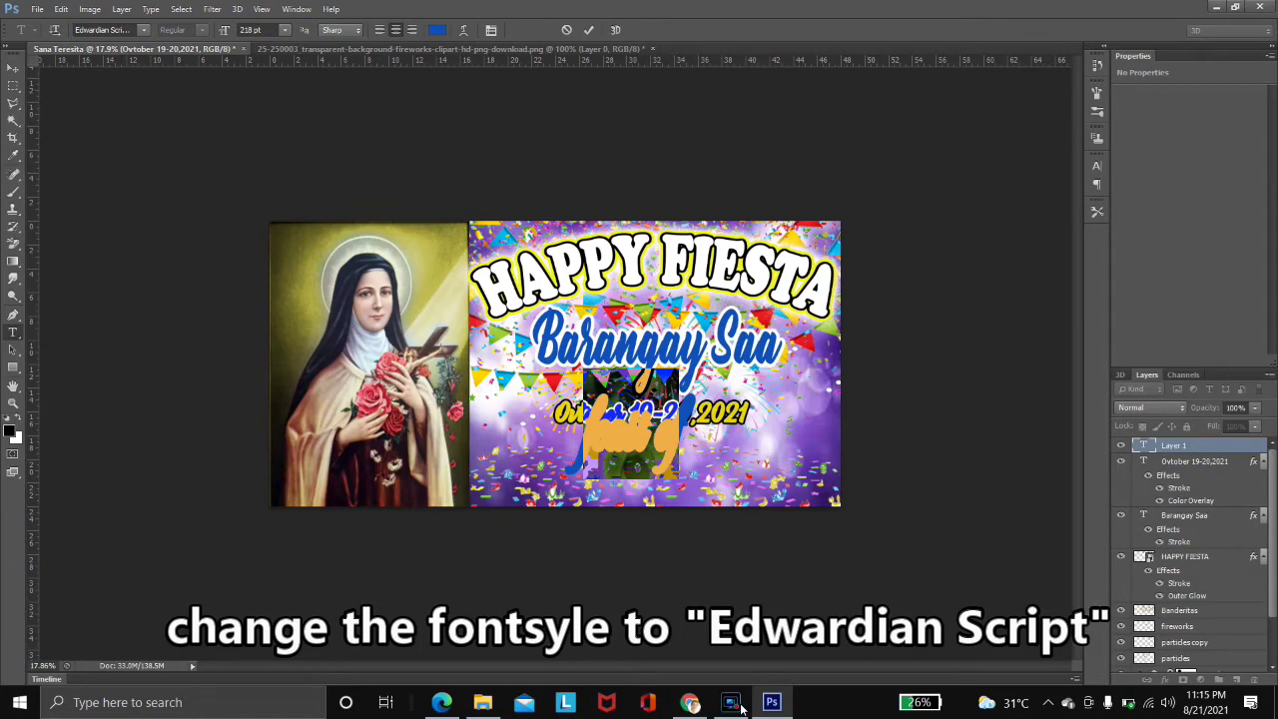
{"action": "left_click_drag", "start_coordinate": [225, 30], "coordinate": [189, 30]}
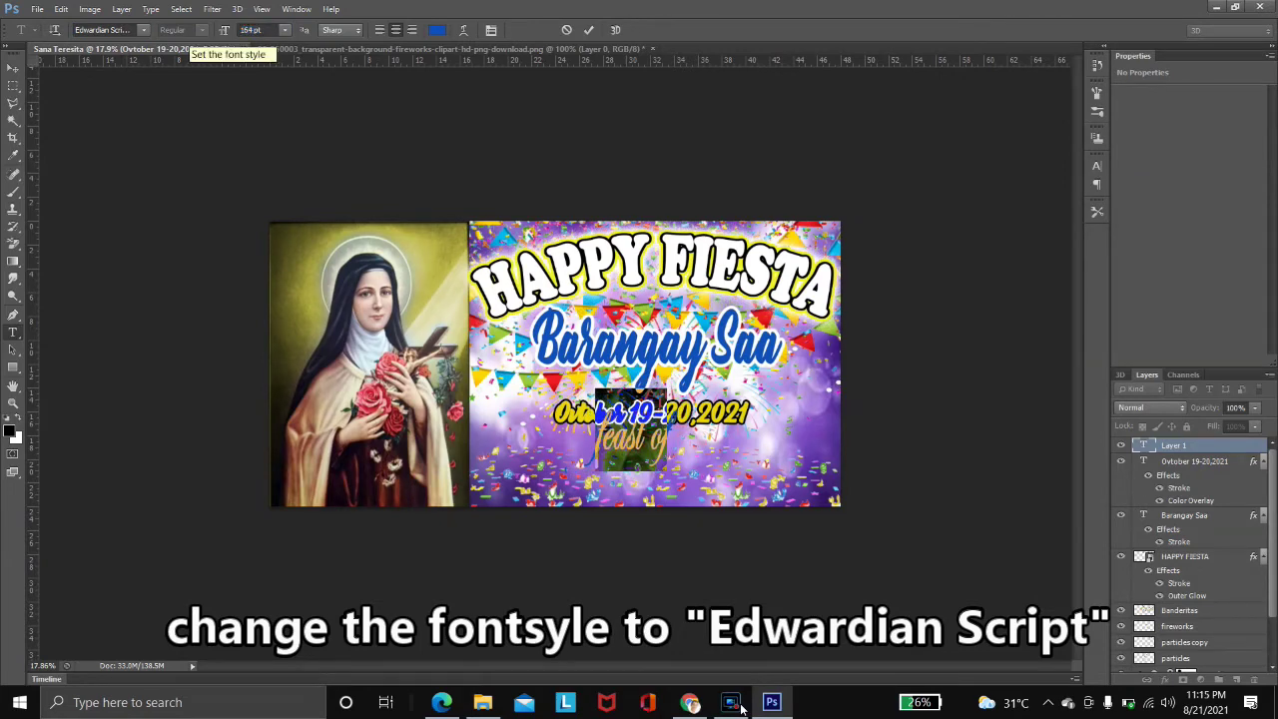
{"action": "key", "text": "ctrl+Return"}
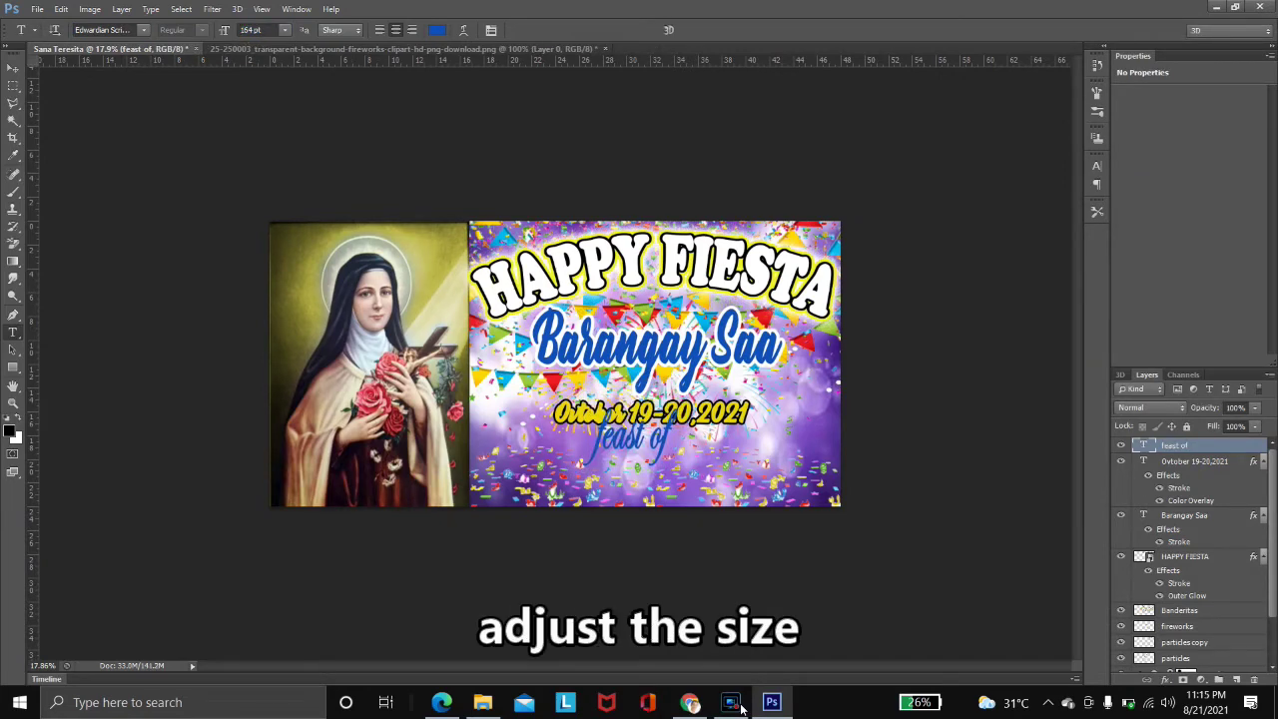
Add a red (ff0000) Color Overlay to the "feast of" text
{"action": "double_click", "coordinate": [1223, 445]}
{"action": "left_click", "coordinate": [881, 274]}
{"action": "left_click", "coordinate": [870, 216]}
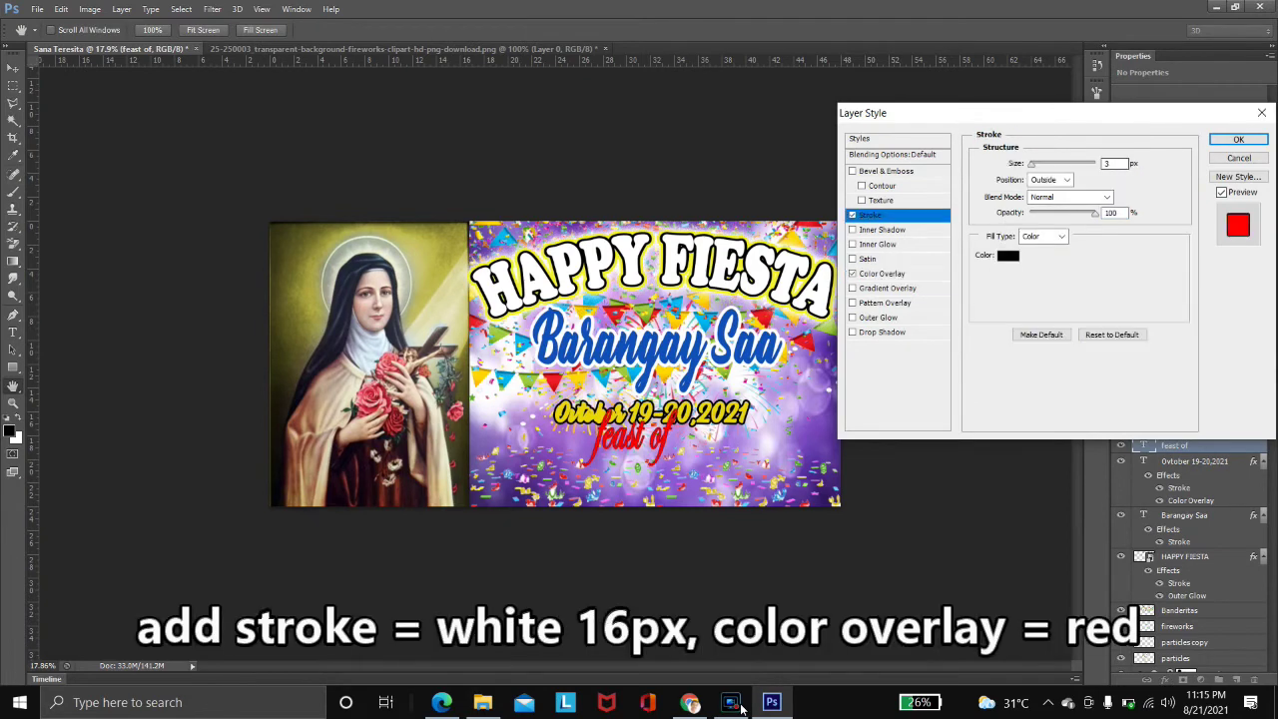
{"action": "left_click", "coordinate": [882, 273]}
{"action": "left_click", "coordinate": [1125, 166]}
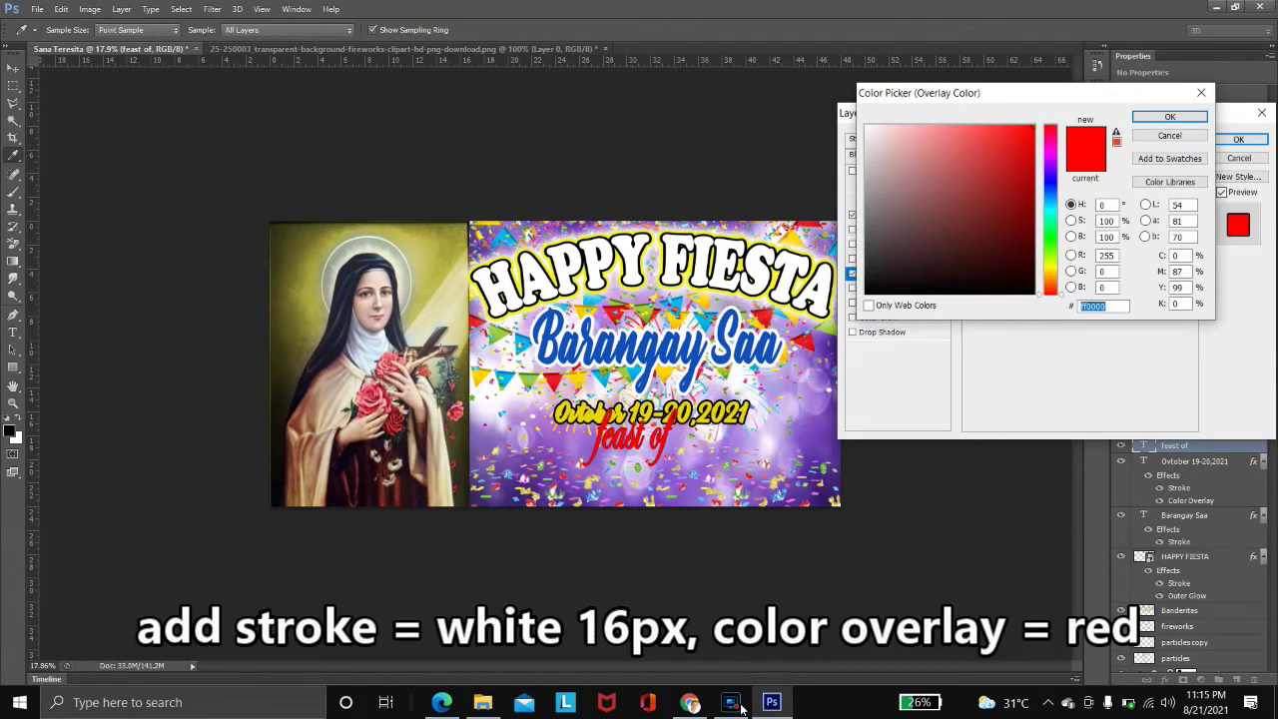
{"action": "left_click", "coordinate": [1170, 117]}
Give the "feast of" text a 16 px outside Stroke in white and apply the layer style
{"action": "left_click", "coordinate": [870, 216]}
{"action": "double_click", "coordinate": [1113, 163]}
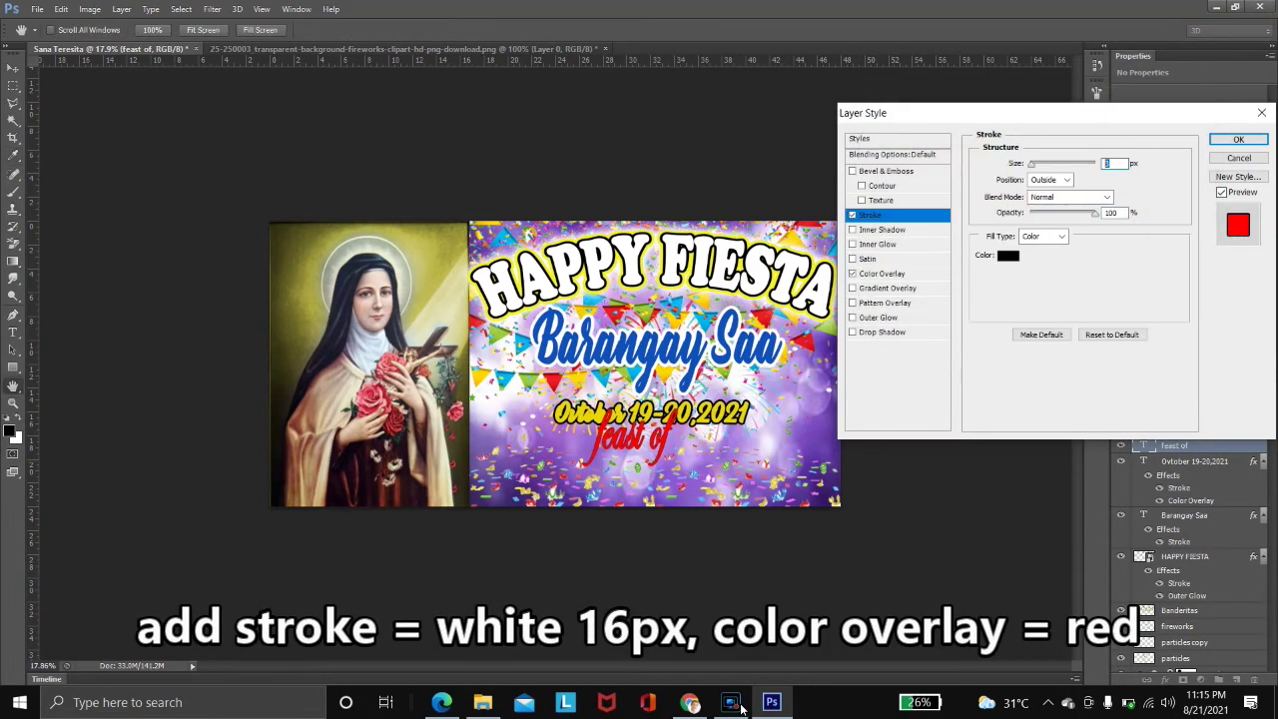
{"action": "type", "text": "16"}
{"action": "left_click", "coordinate": [1008, 256]}
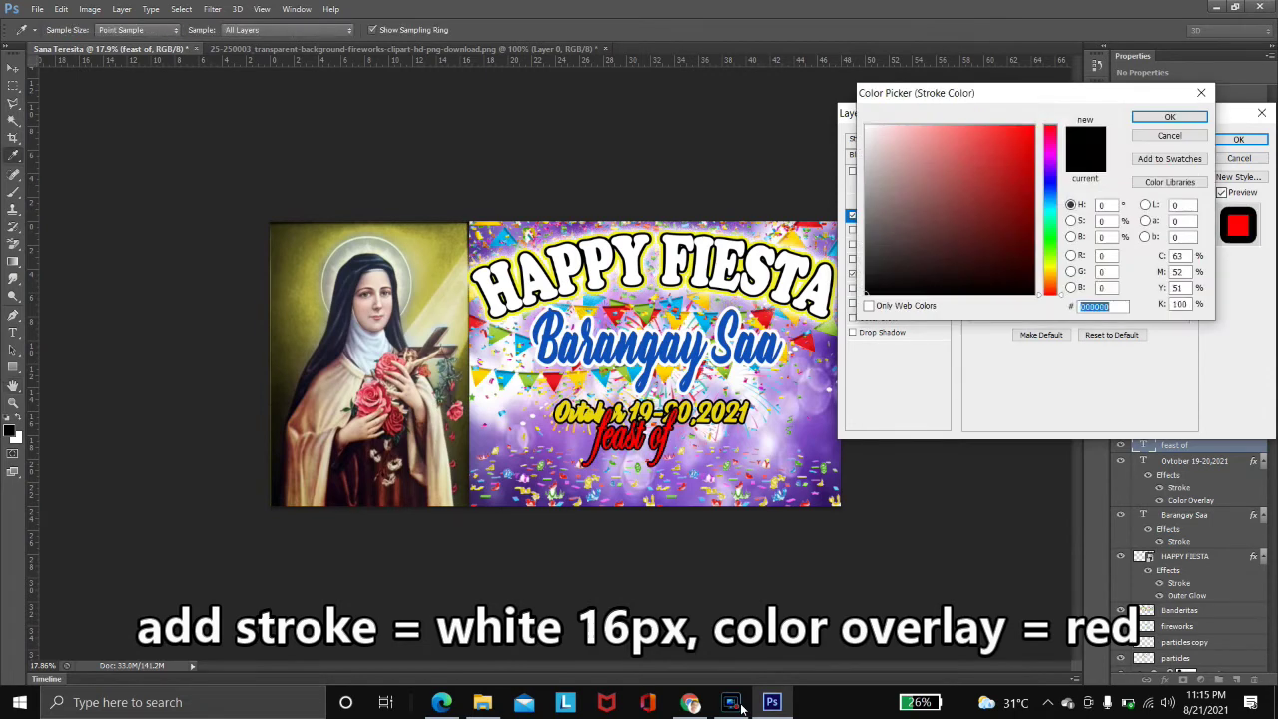
{"action": "left_click", "coordinate": [866, 126]}
{"action": "left_click", "coordinate": [1170, 117]}
{"action": "left_click", "coordinate": [1237, 139]}
Scale the "feast of" text to about 73% with Free Transform and centre it beneath the date
{"action": "key", "text": "ctrl+t"}
{"action": "left_click_drag", "start_coordinate": [677, 470], "coordinate": [652, 448]}
{"action": "left_click_drag", "start_coordinate": [642, 433], "coordinate": [674, 458]}
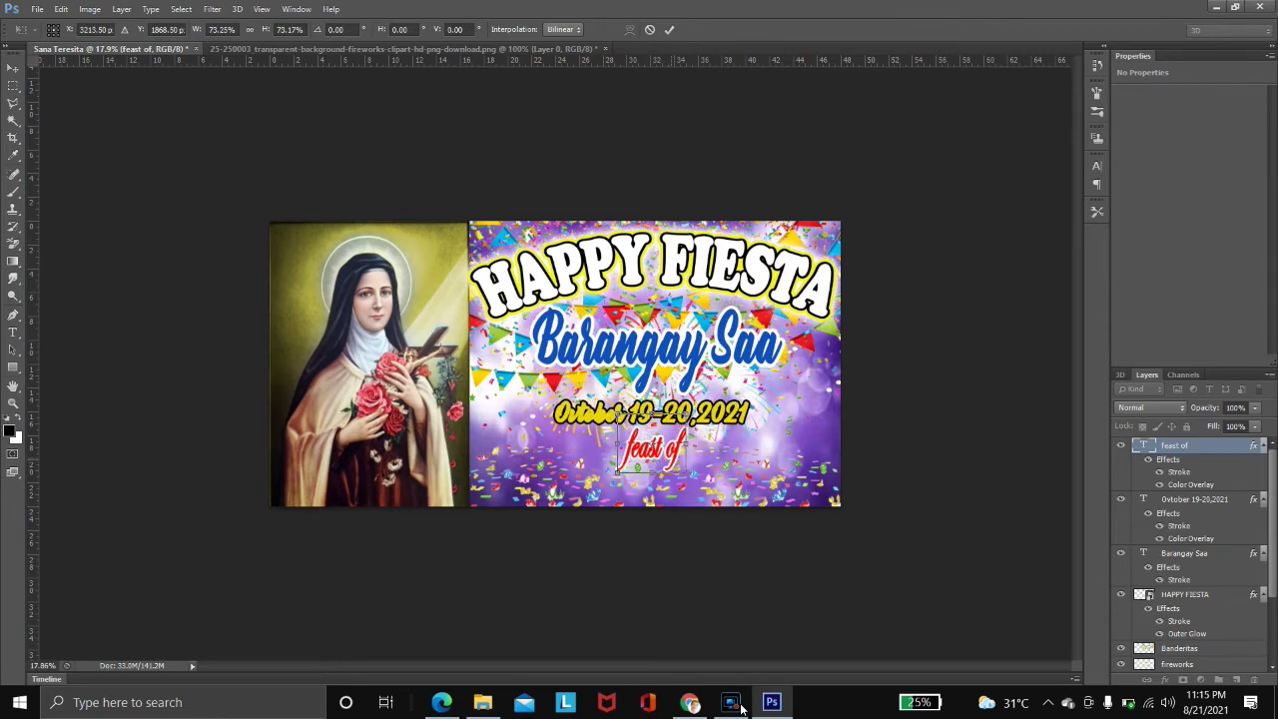
{"action": "key", "text": "Return"}
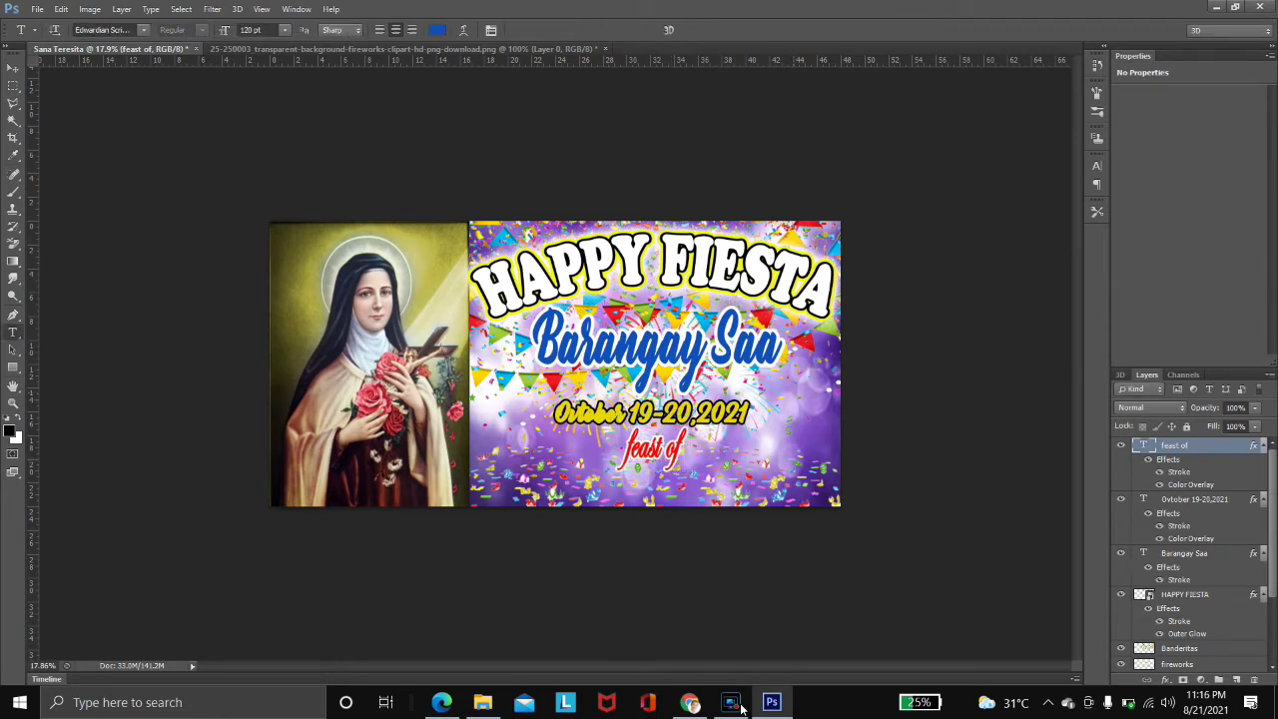
Nudge the date text slightly upward to leave more space above "feast of"
{"action": "left_click", "coordinate": [1194, 499]}
{"action": "key", "text": "v"}
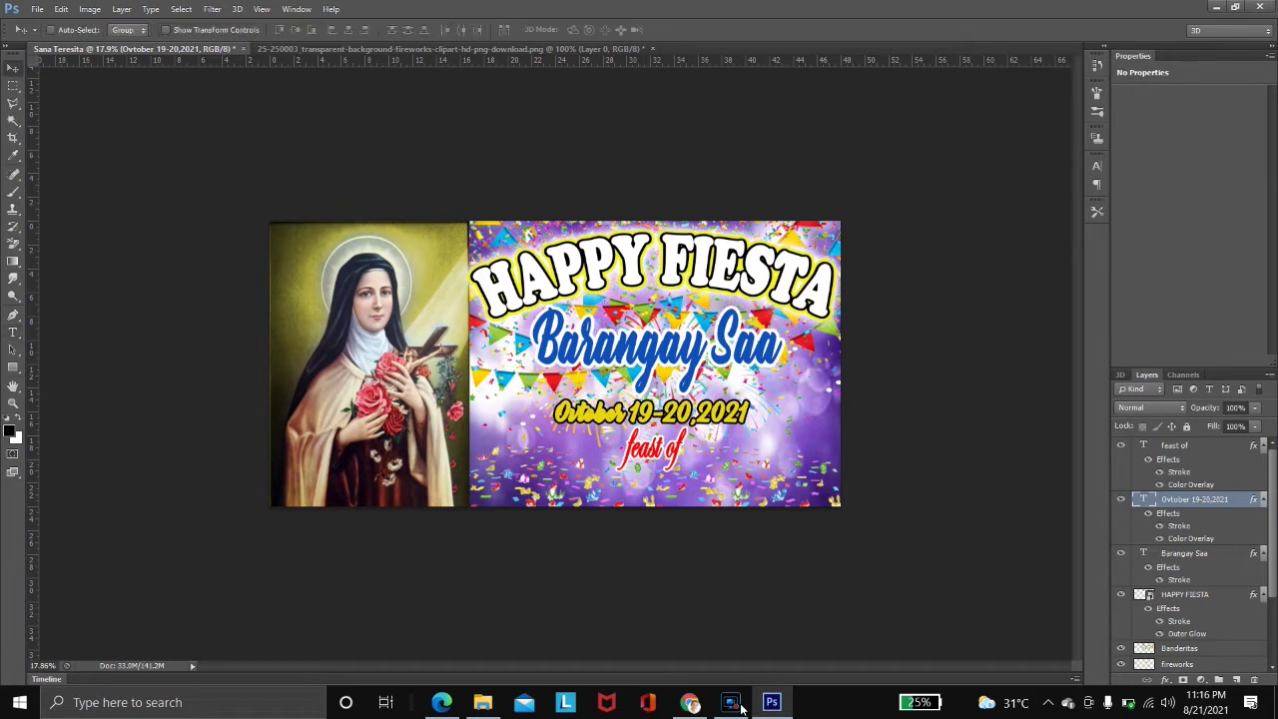
{"action": "key", "text": "Up"}
{"action": "key", "text": "Up"}
{"action": "key", "text": "Up"}
{"action": "key", "text": "Up"}
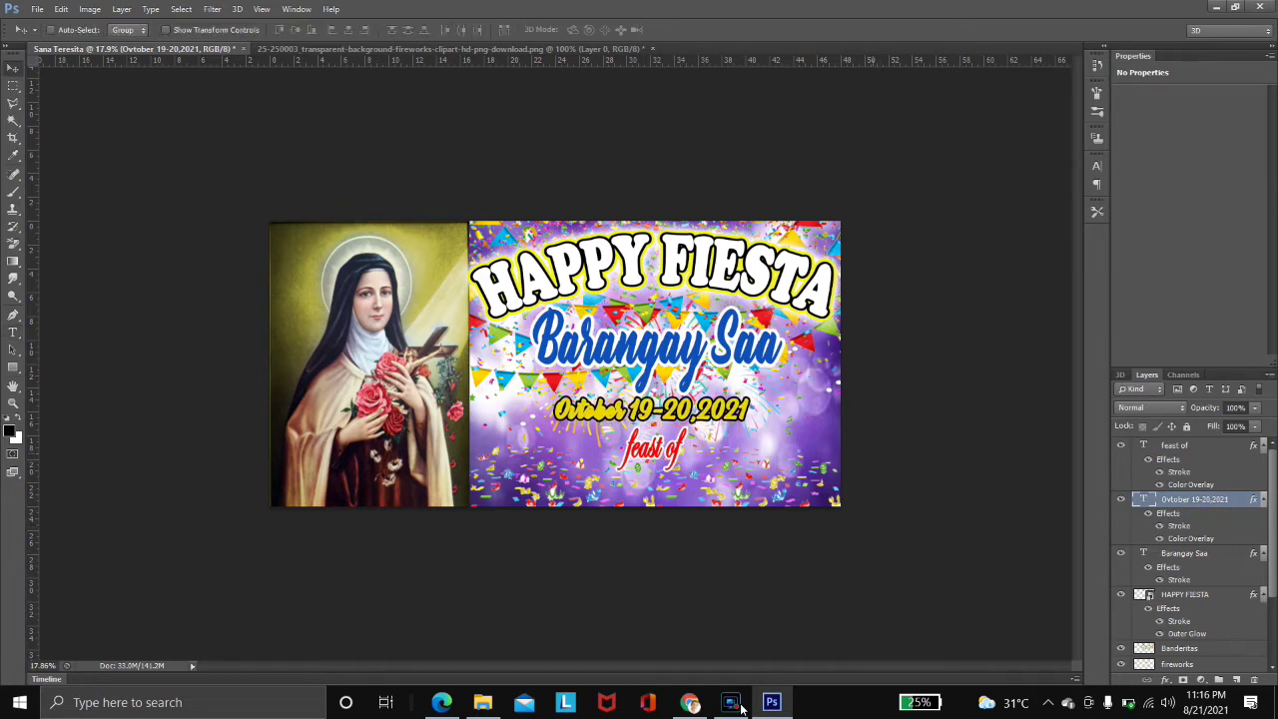
Add a new text reading "Sta. Teresita Del Niño Jesus" near the lower edge of the tarpaulin
{"action": "key", "text": "t"}
{"action": "left_click", "coordinate": [490, 489]}
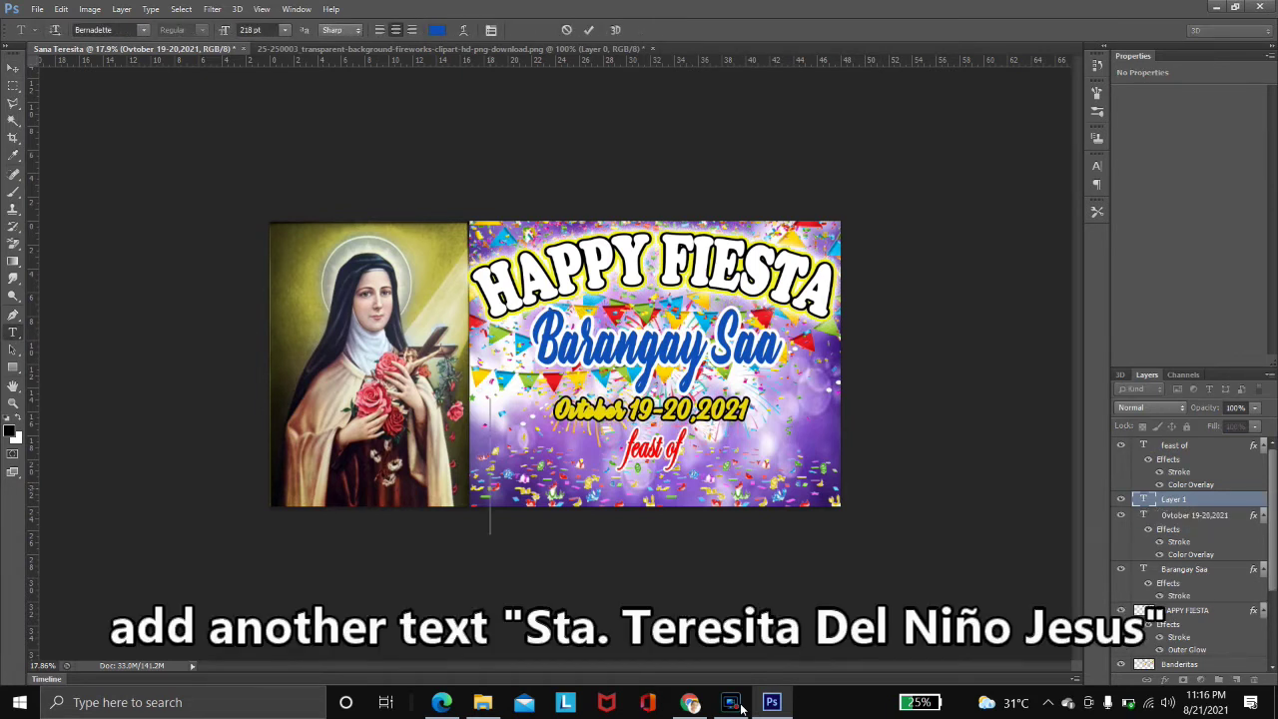
{"action": "type", "text": "Sta. Teresita Del"}
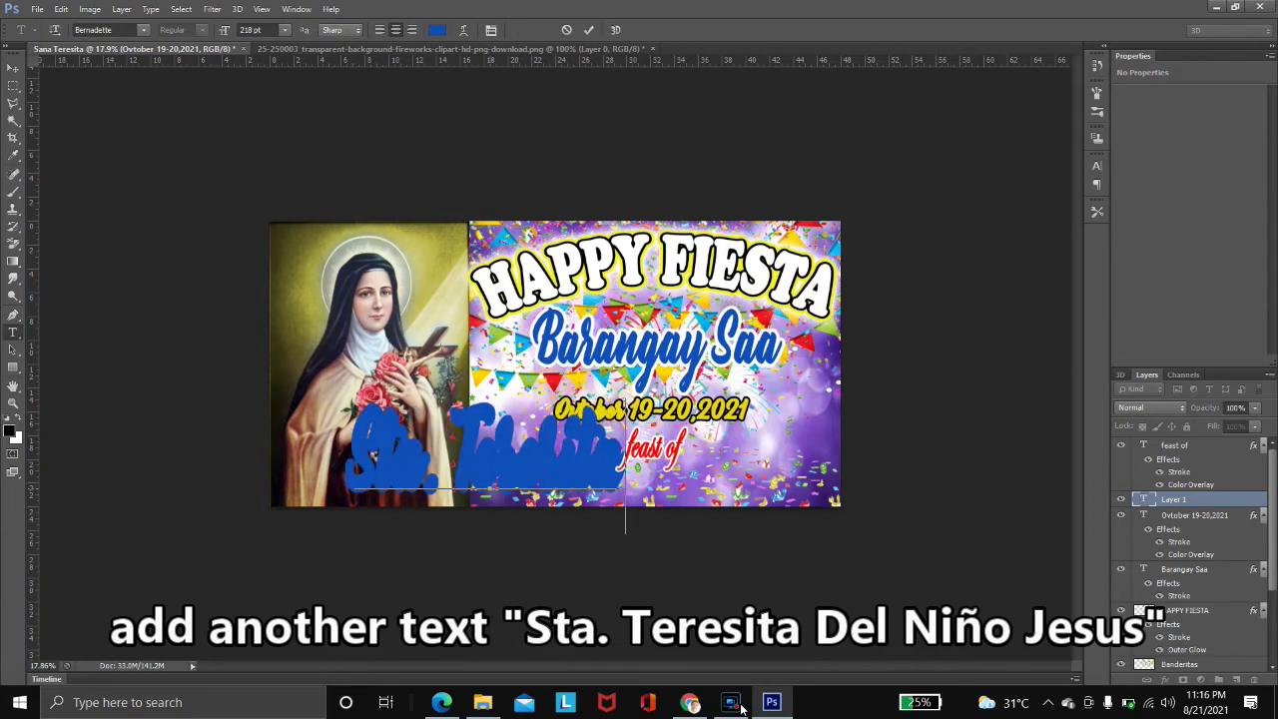
{"action": "type", "text": " Ni"}
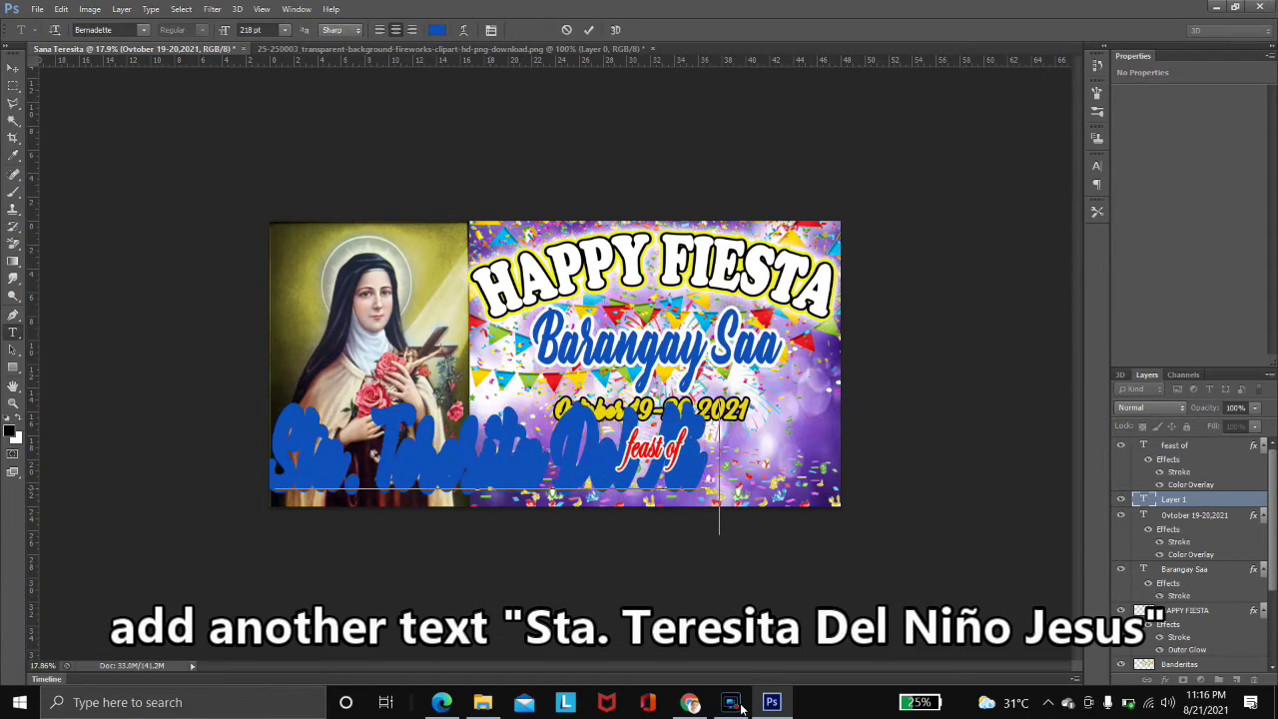
{"action": "type", "text": "ño Jesus"}
Change the whole "Sta. Teresita Del Niño Jesus" text to the !Sketchy Times font and commit it
{"action": "key", "text": "ctrl+a"}
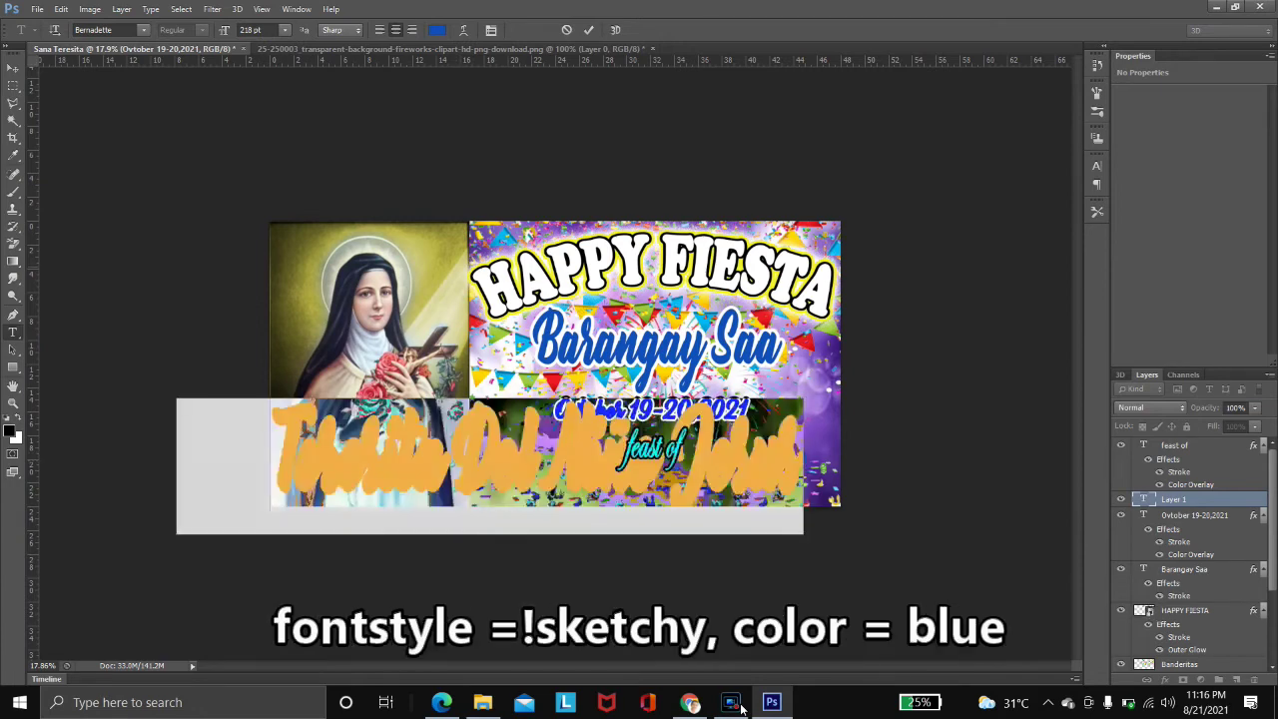
{"action": "left_click", "coordinate": [144, 30]}
{"action": "scroll", "coordinate": [144, 109], "scroll_direction": "up", "scroll_amount": 10}
{"action": "left_click", "coordinate": [145, 109]}
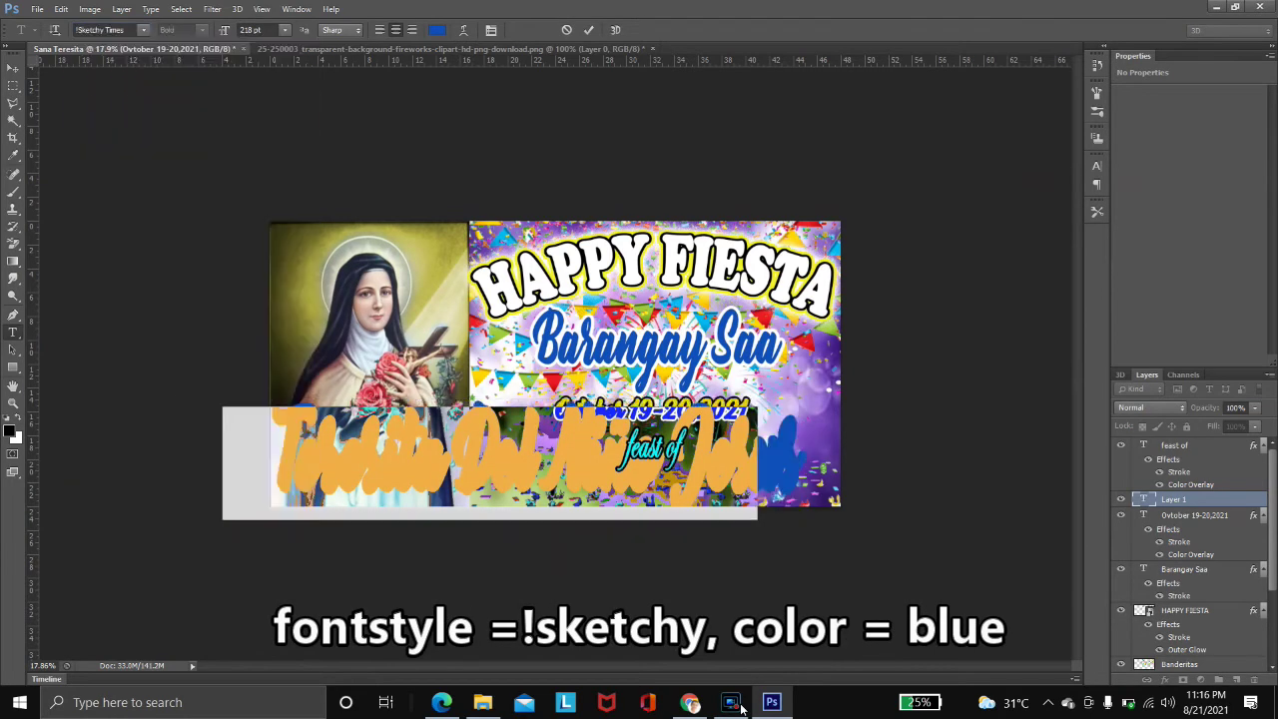
{"action": "left_click", "coordinate": [13, 67]}
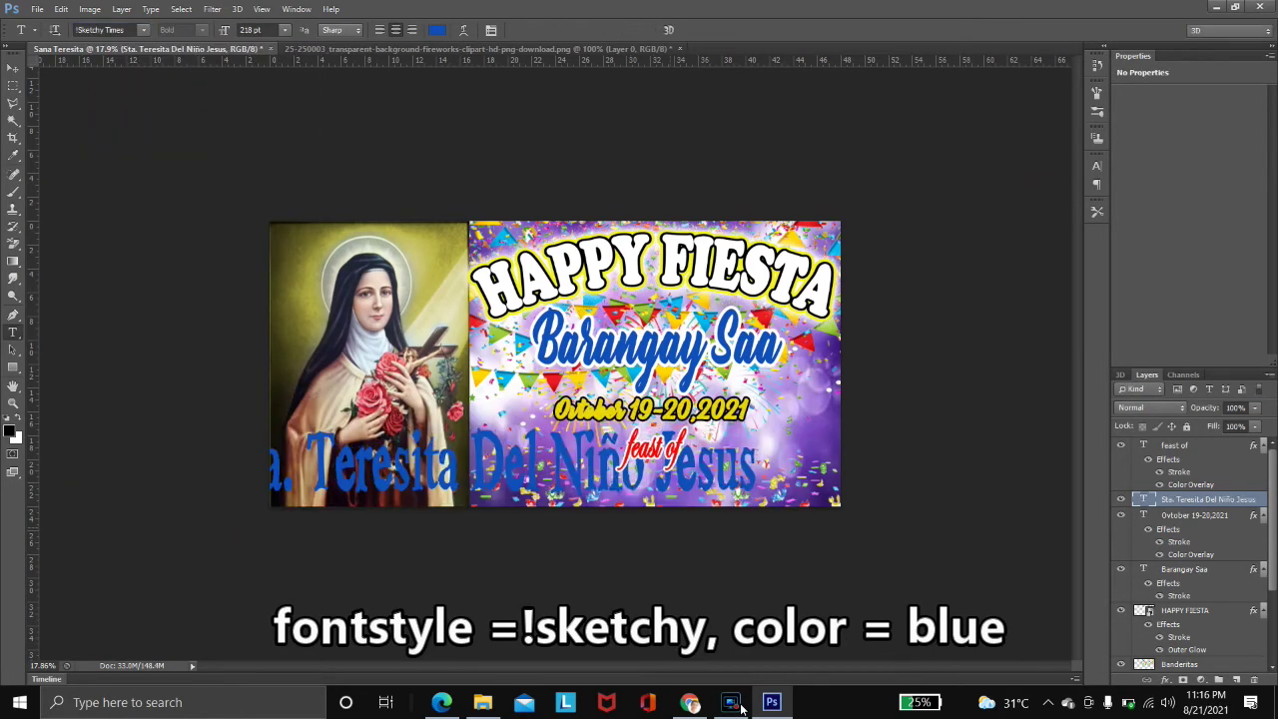
Move the saint's name text onto the purple area and narrow it to 68% width so it fits there
{"action": "left_click_drag", "start_coordinate": [612, 470], "coordinate": [691, 477]}
{"action": "key", "text": "ctrl+t"}
{"action": "left_click_drag", "start_coordinate": [299, 470], "coordinate": [470, 470]}
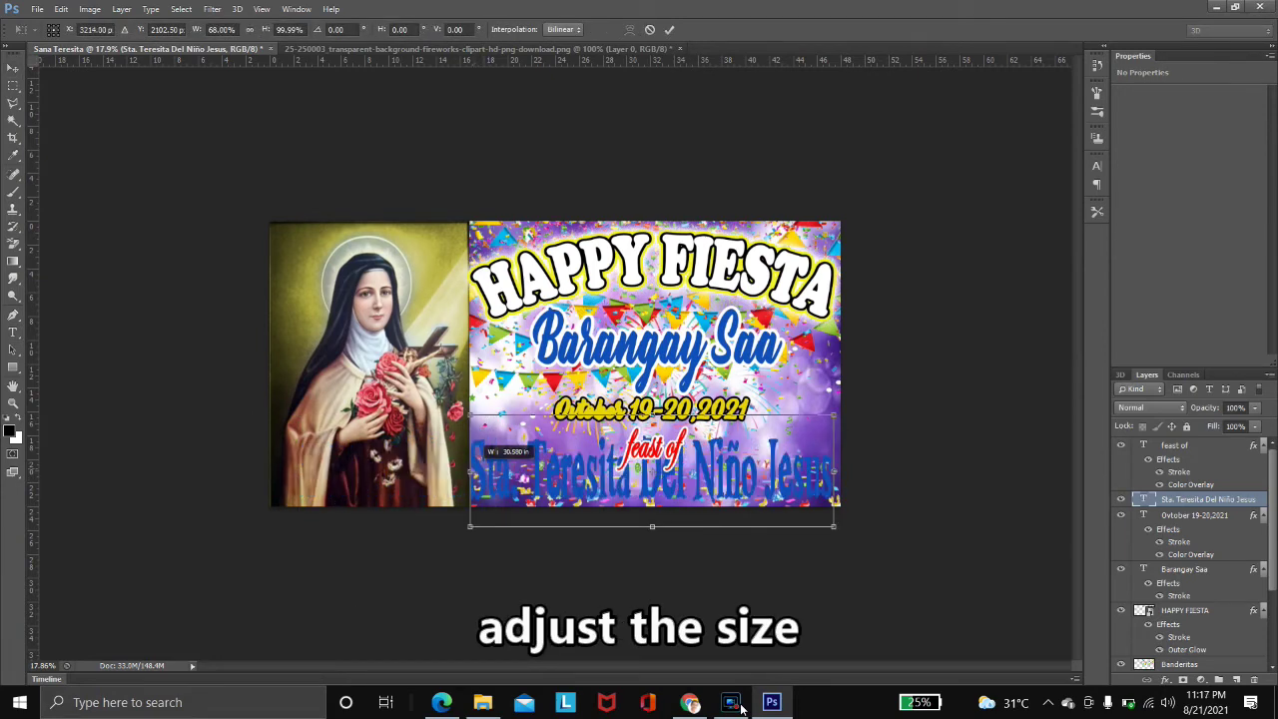
{"action": "key", "text": "Right"}
{"action": "key", "text": "Right"}
{"action": "key", "text": "Right"}
{"action": "key", "text": "Right"}
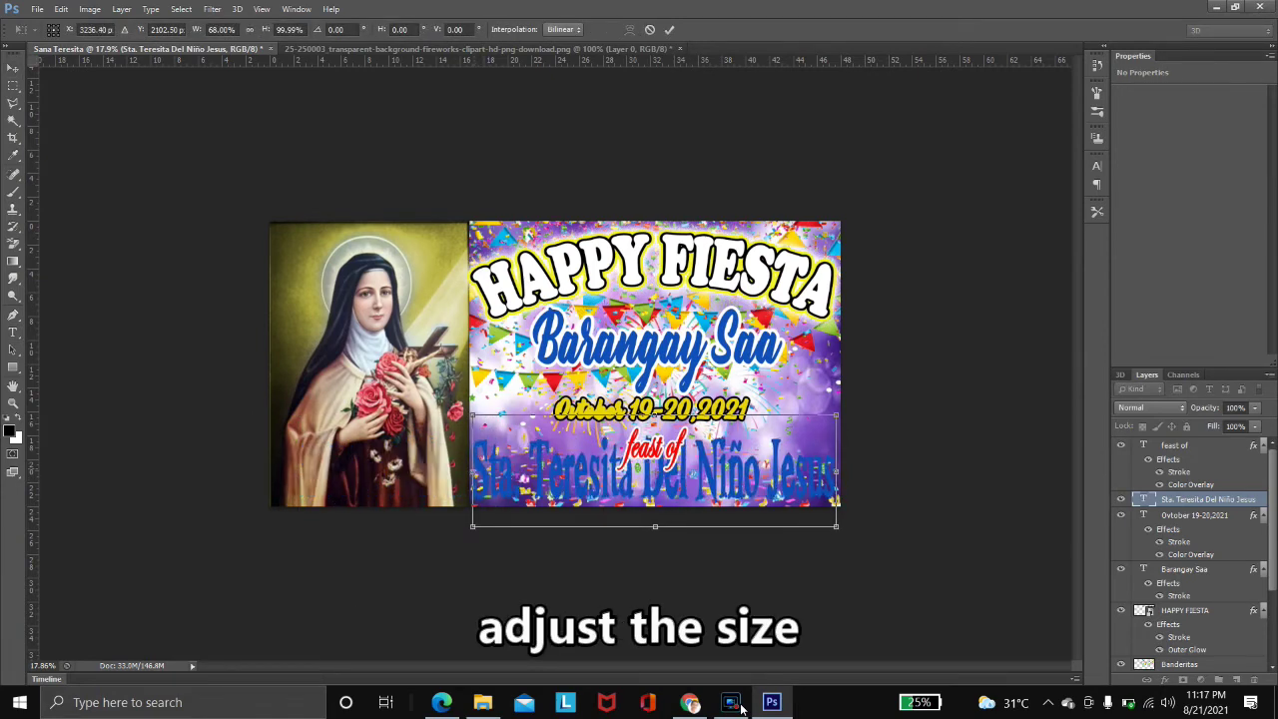
{"action": "key", "text": "Return"}
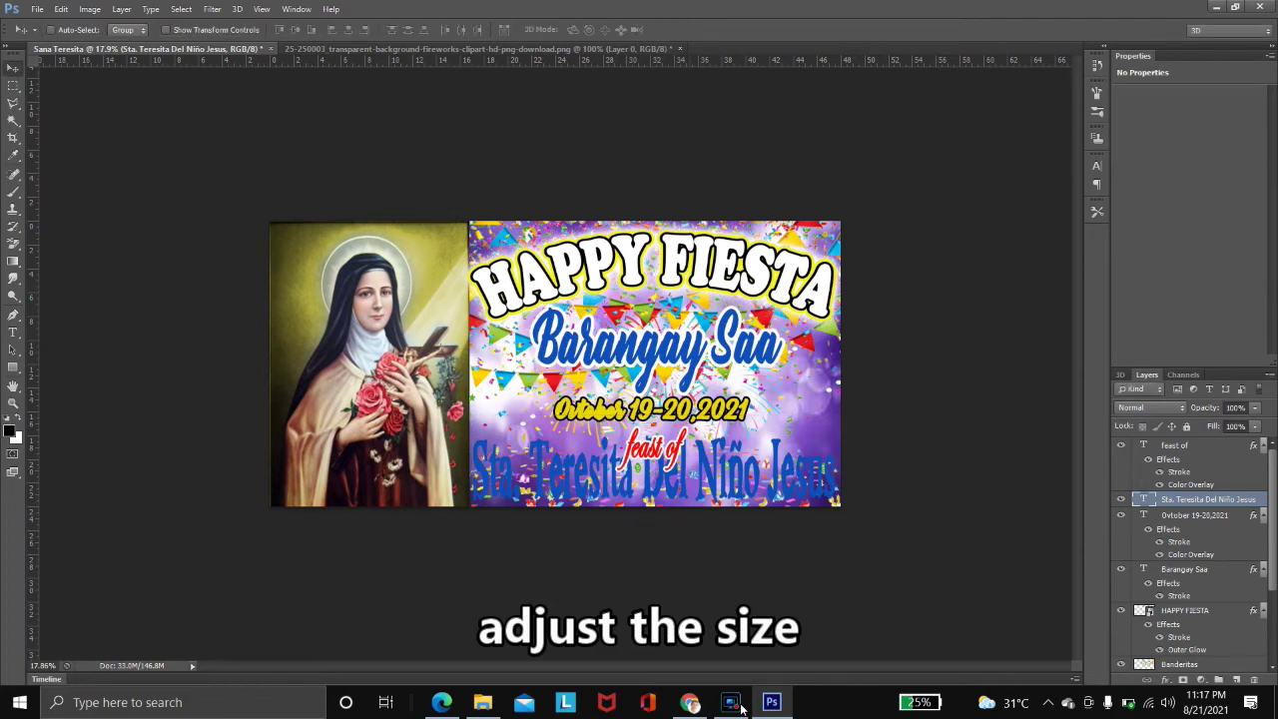
Set the font size of the saint's name text to 88.01 pt and commit it
{"action": "key", "text": "t"}
{"action": "key", "text": "Return"}
{"action": "left_click", "coordinate": [251, 30]}
{"action": "type", "text": "88.01"}
{"action": "key", "text": "Return"}
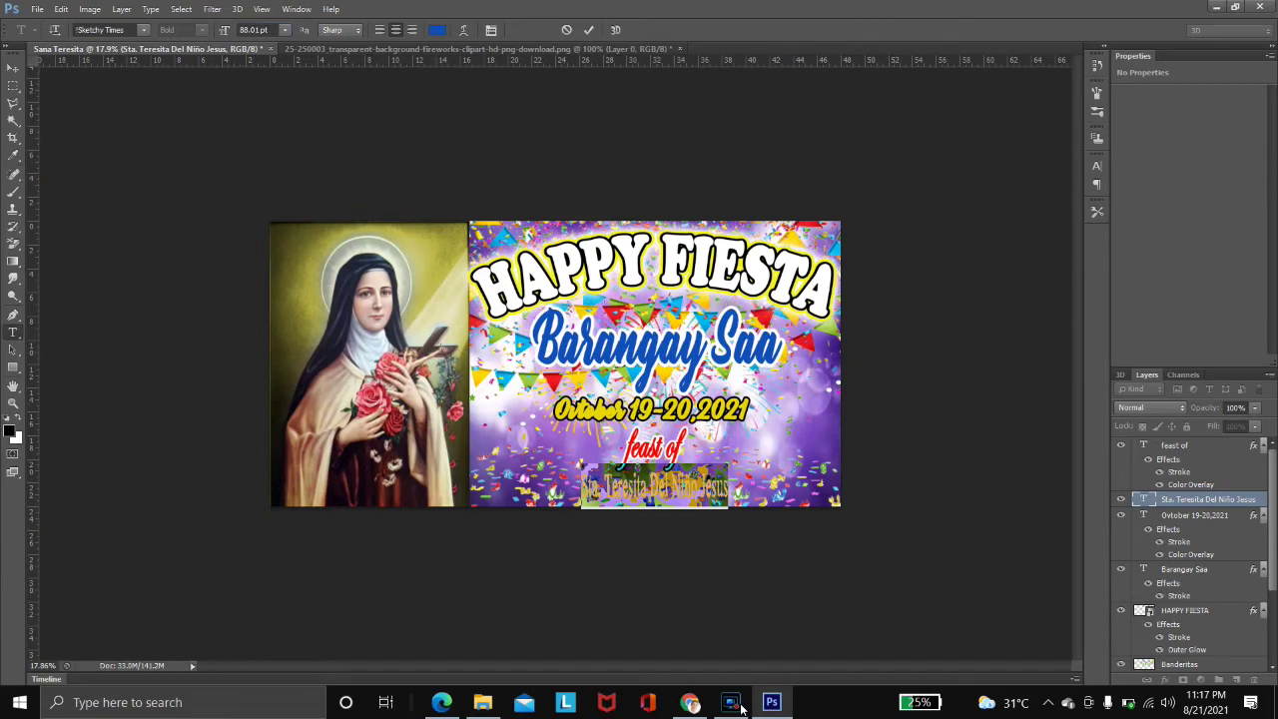
{"action": "key", "text": "ctrl+Return"}
Stretch the saint's name to about 236% width across the purple area and bring its layer above "feast of"
{"action": "scroll", "coordinate": [555, 363], "scroll_direction": "up", "scroll_amount": 4}
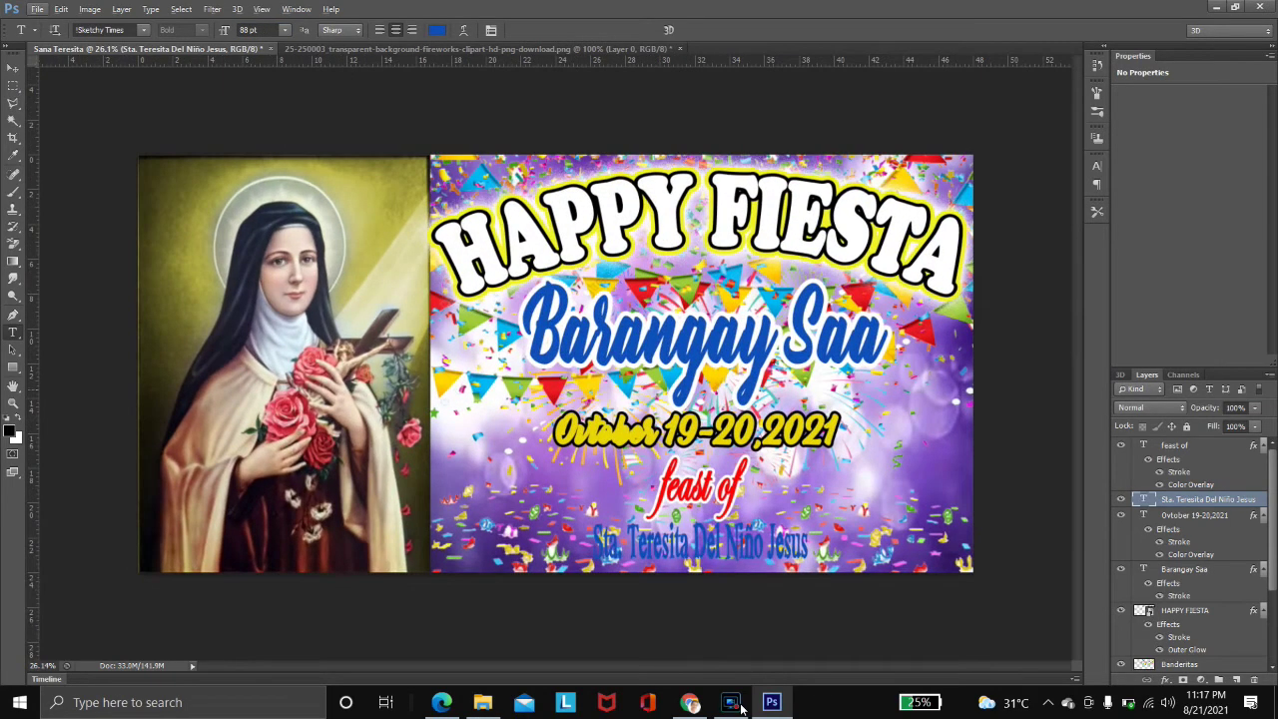
{"action": "key", "text": "ctrl+t"}
{"action": "left_click_drag", "start_coordinate": [593, 542], "coordinate": [467, 542]}
{"action": "left_click_drag", "start_coordinate": [807, 542], "coordinate": [955, 543]}
{"action": "left_click_drag", "start_coordinate": [467, 542], "coordinate": [449, 542]}
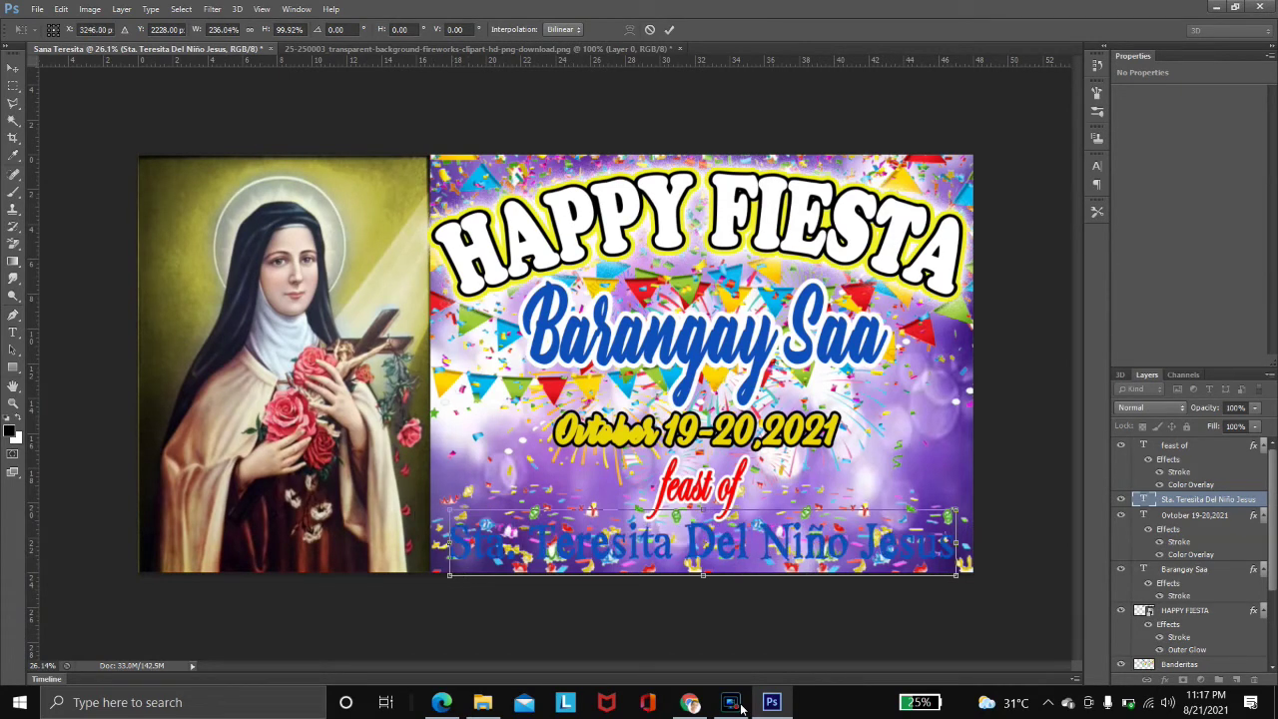
{"action": "key", "text": "Return"}
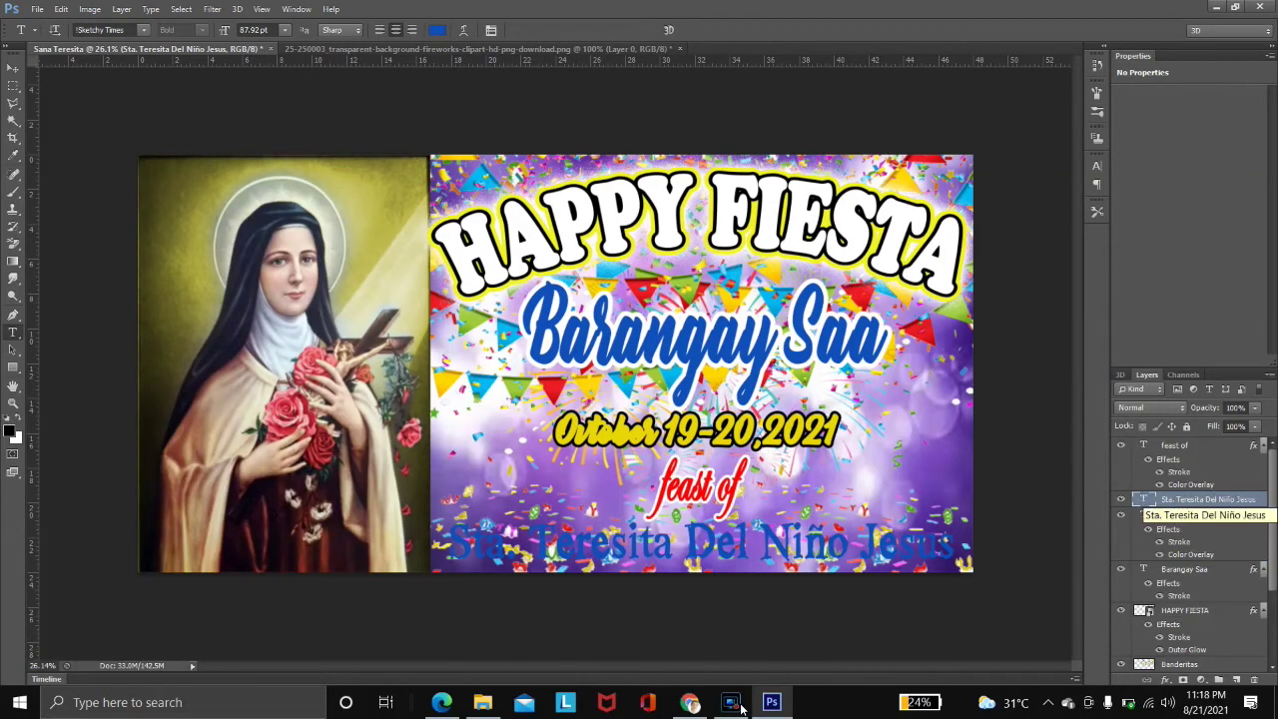
{"action": "key", "text": "ctrl+bracketright"}
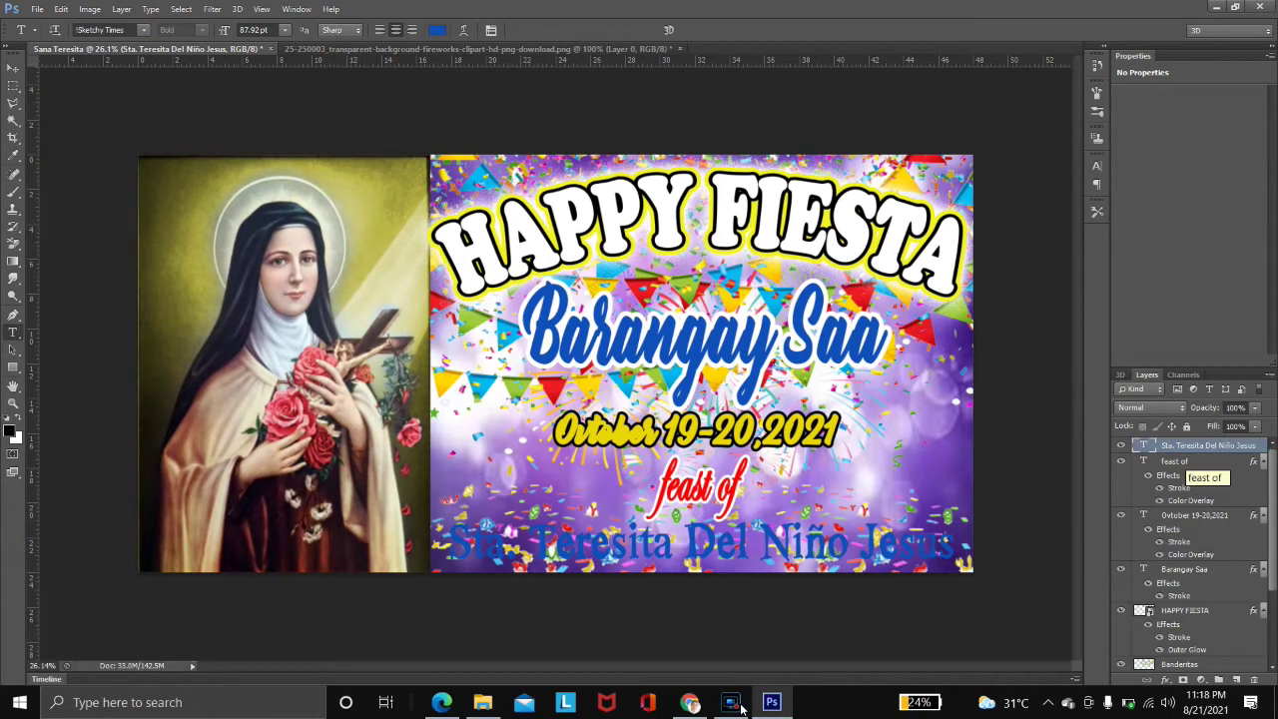
Scale the "feast of" text down with Free Transform to clear space above the saint's name
{"action": "key", "text": "alt+bracketleft"}
{"action": "key", "text": "v"}
{"action": "key", "text": "ctrl+t"}
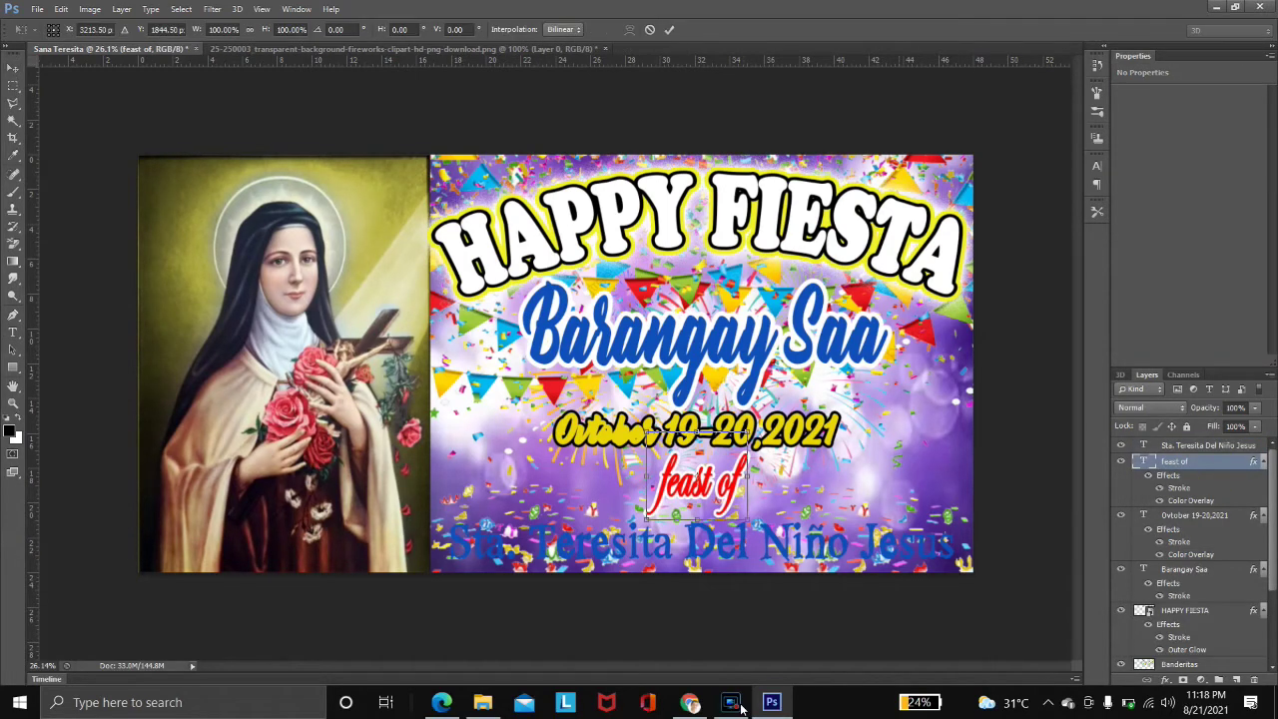
{"action": "left_click_drag", "start_coordinate": [747, 519], "coordinate": [724, 504]}
{"action": "key", "text": "Return"}
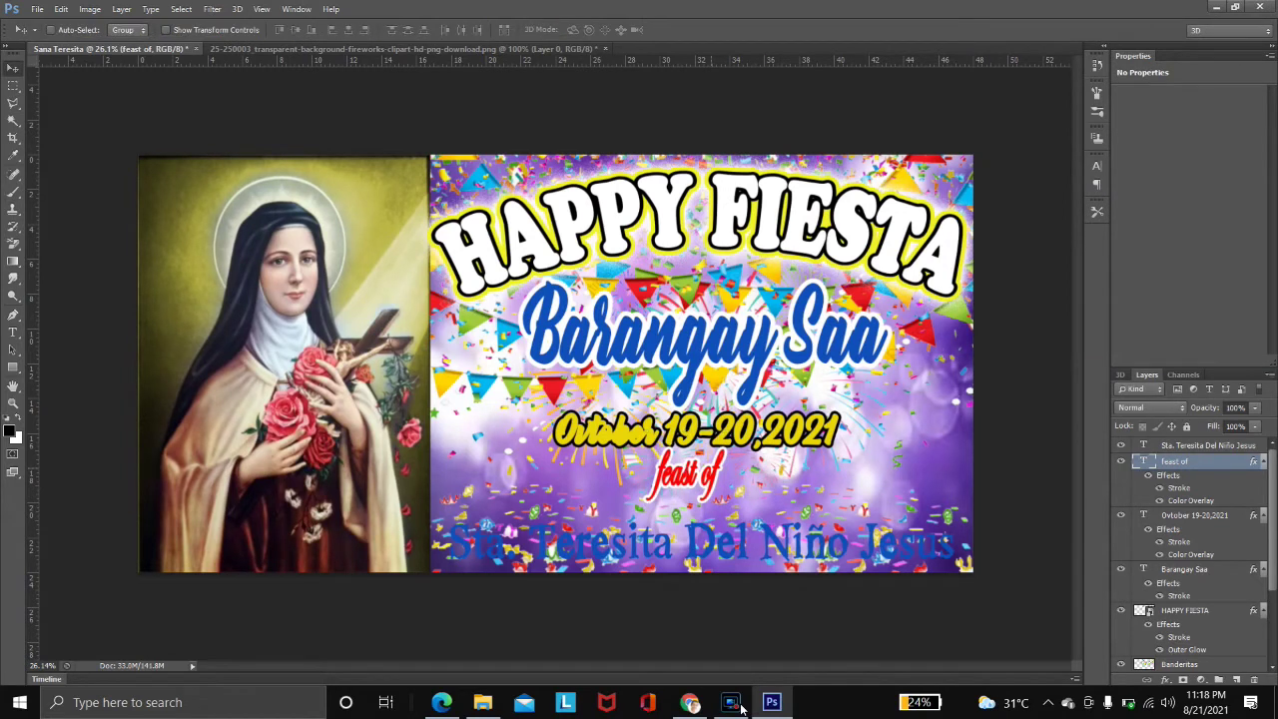
Set the "feast of" text to 146 pt, apply Faux Bold and commit it
{"action": "key", "text": "t"}
{"action": "left_click", "coordinate": [684, 474]}
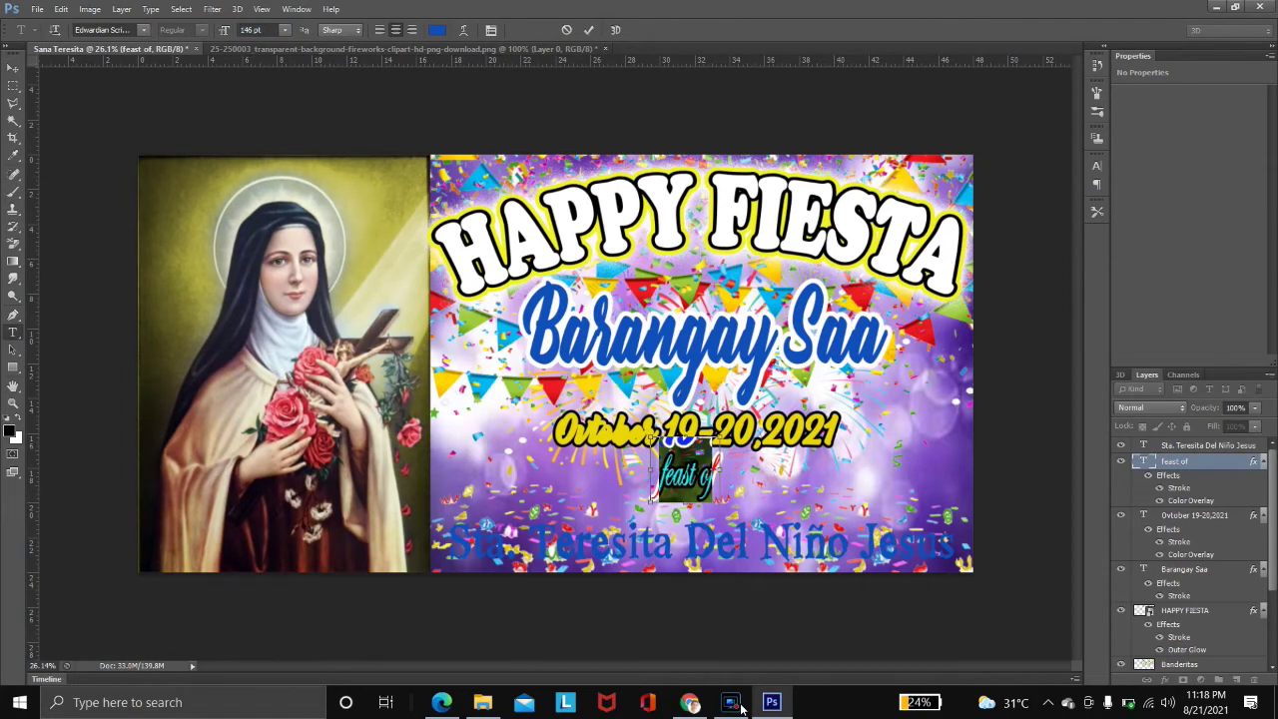
{"action": "key", "text": "ctrl+t"}
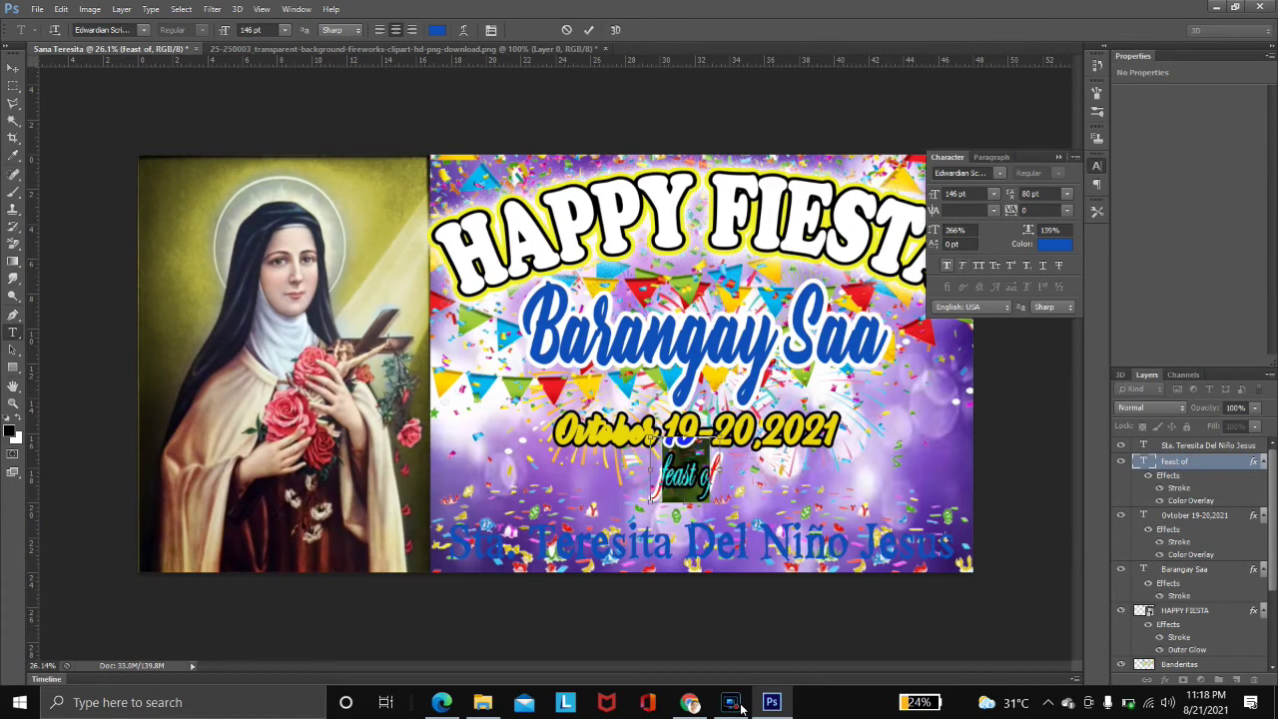
{"action": "left_click", "coordinate": [946, 266]}
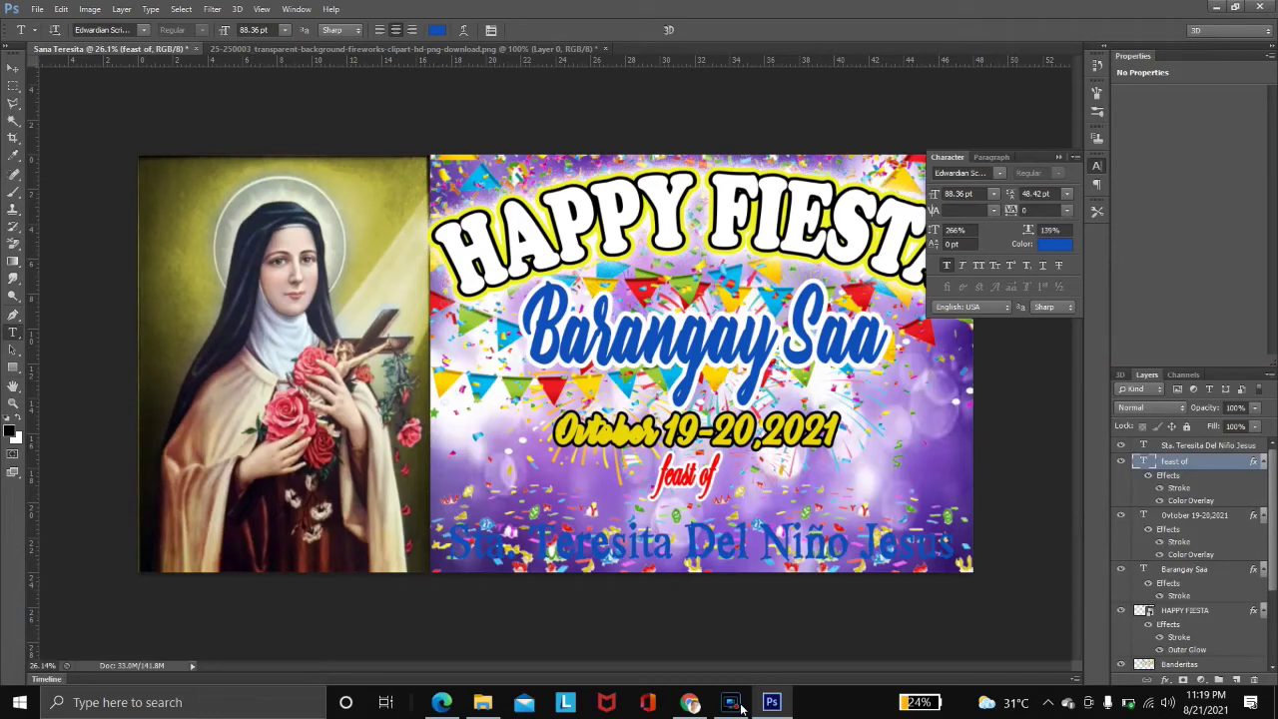
Widen the "feast of" text to about 125% and enlarge the saint's name to about 103% width and 138% height
{"action": "key", "text": "ctrl+t"}
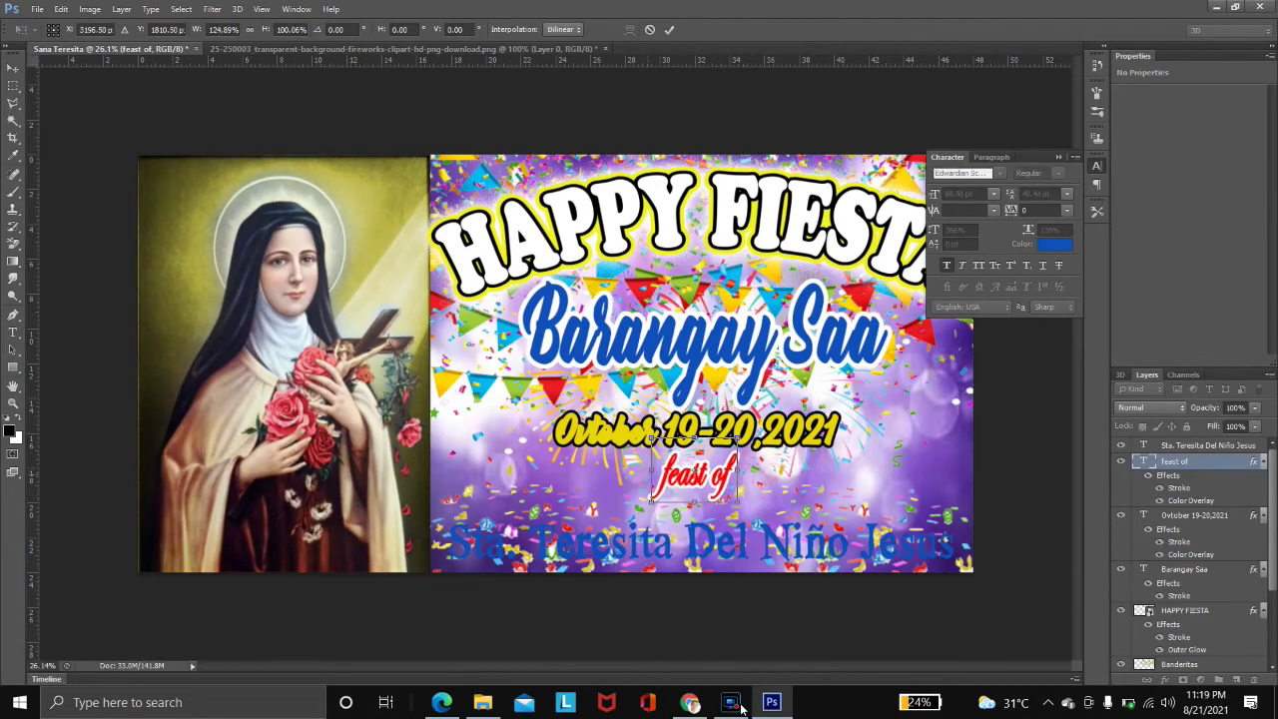
{"action": "key", "text": "Return"}
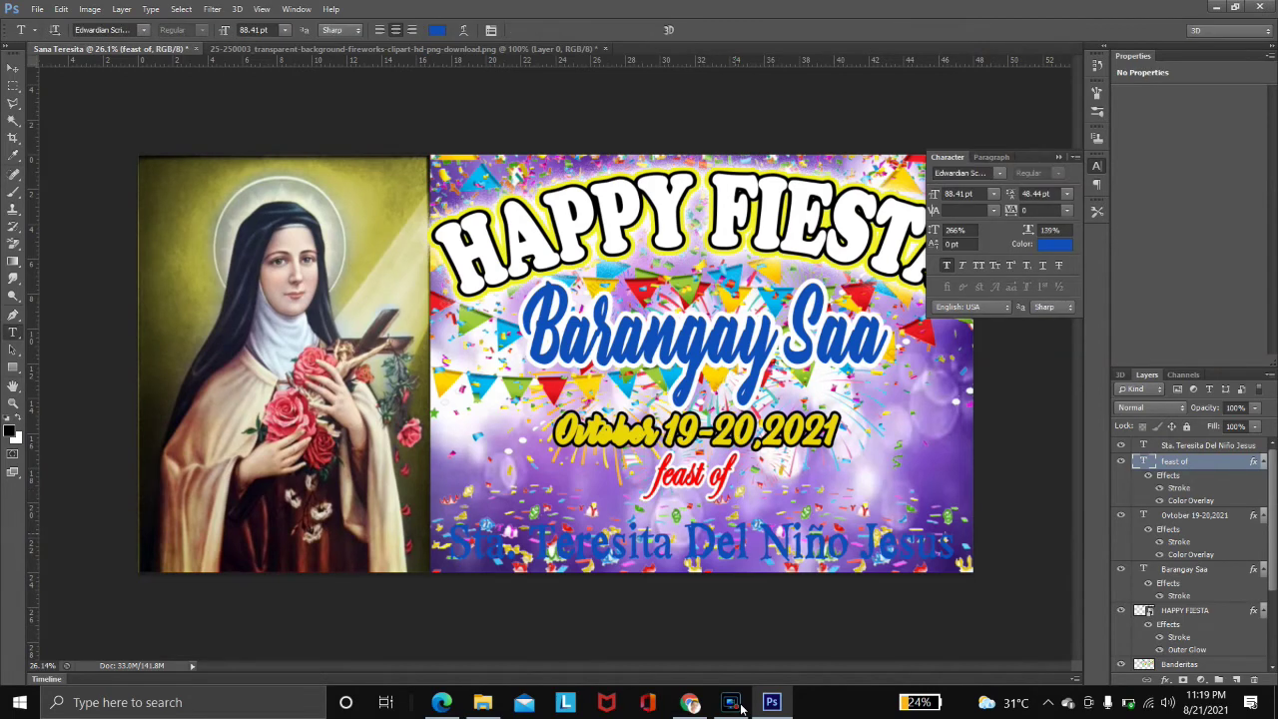
{"action": "left_click", "coordinate": [1208, 445]}
{"action": "key", "text": "ctrl+t"}
{"action": "left_click_drag", "start_coordinate": [703, 505], "coordinate": [703, 485]}
{"action": "left_click_drag", "start_coordinate": [955, 530], "coordinate": [962, 530]}
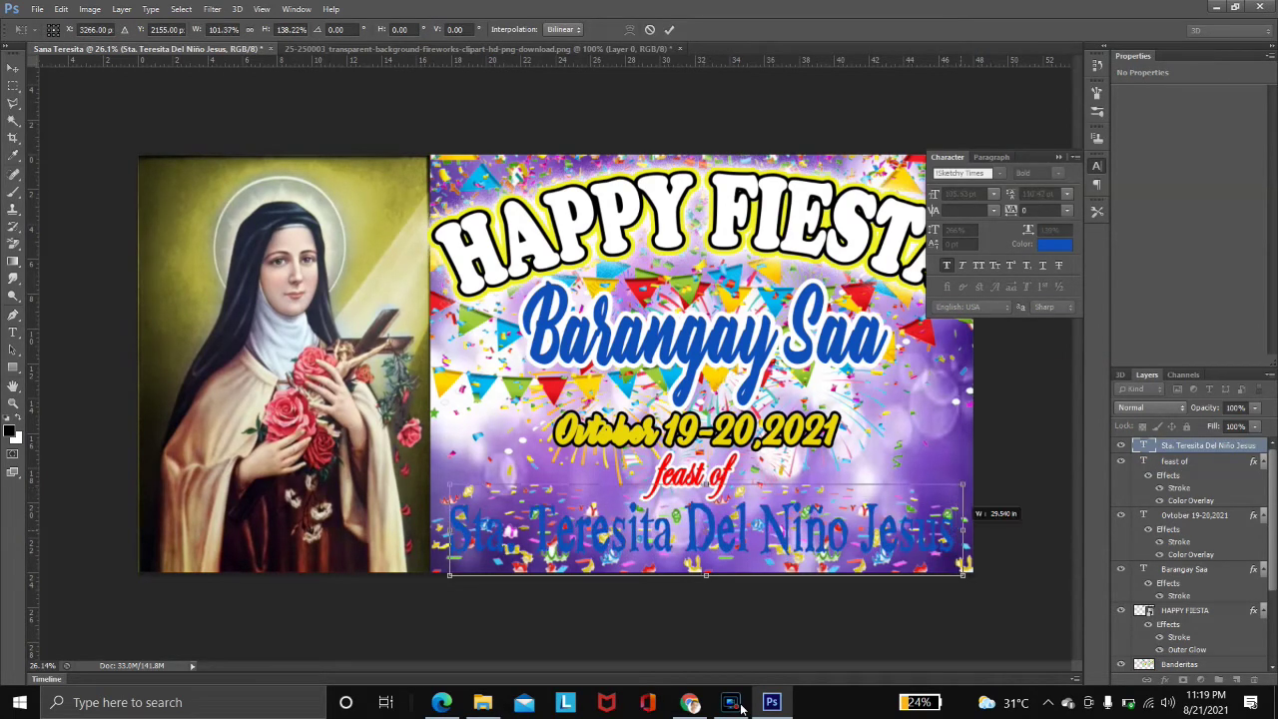
{"action": "left_click_drag", "start_coordinate": [449, 530], "coordinate": [442, 530]}
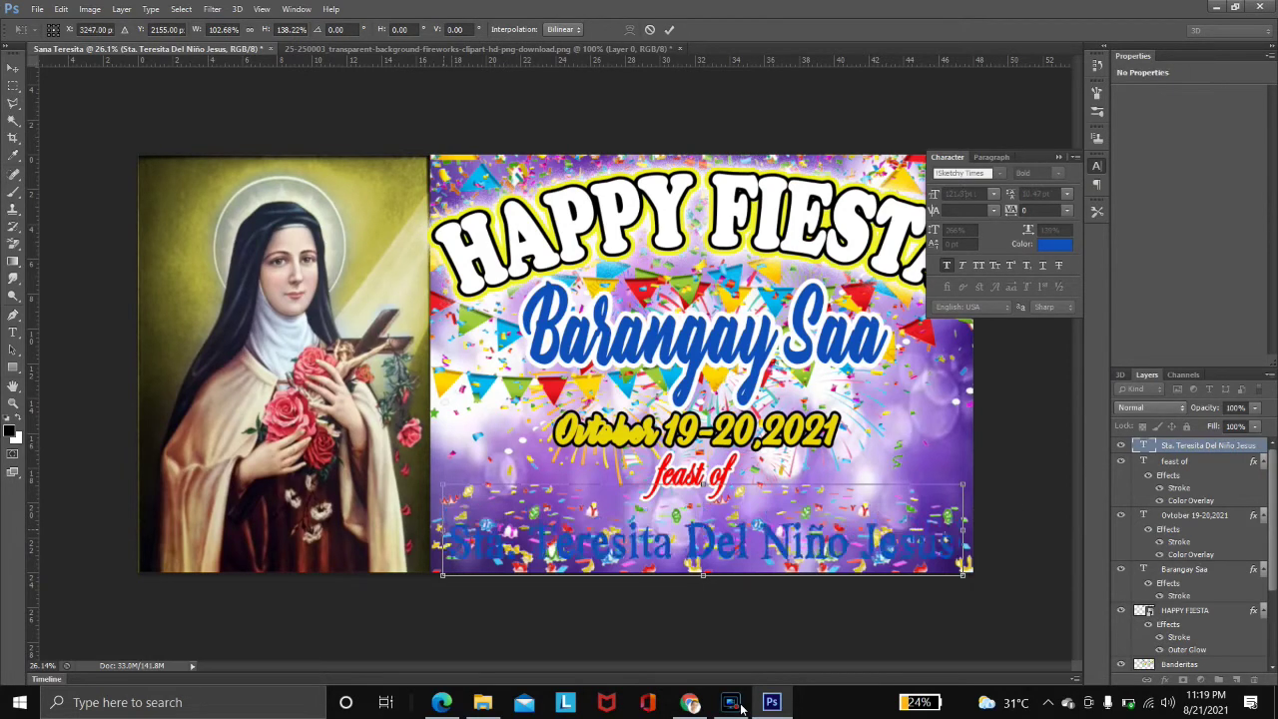
{"action": "key", "text": "Return"}
Add a 21 px outside stroke in yellow green (54d72b) to the saint's name text
{"action": "double_click", "coordinate": [1208, 445]}
{"action": "left_click", "coordinate": [1058, 157]}
{"action": "double_click", "coordinate": [1261, 446]}
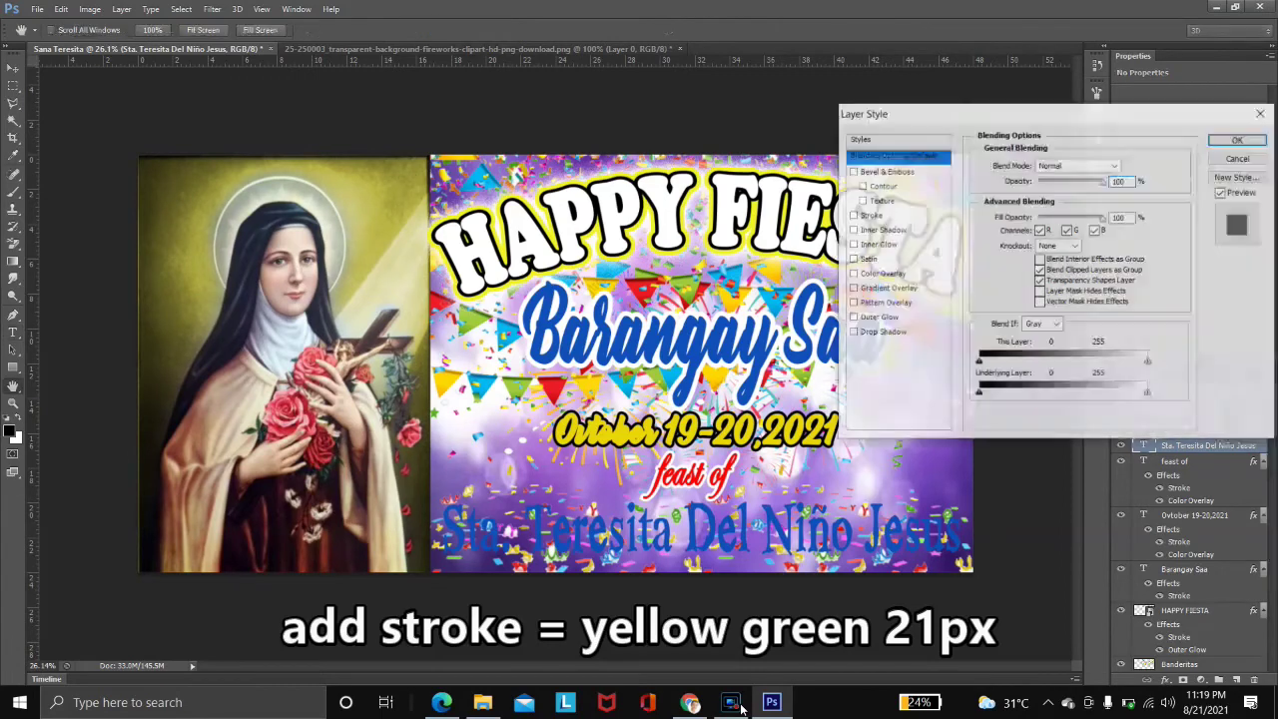
{"action": "left_click", "coordinate": [870, 216]}
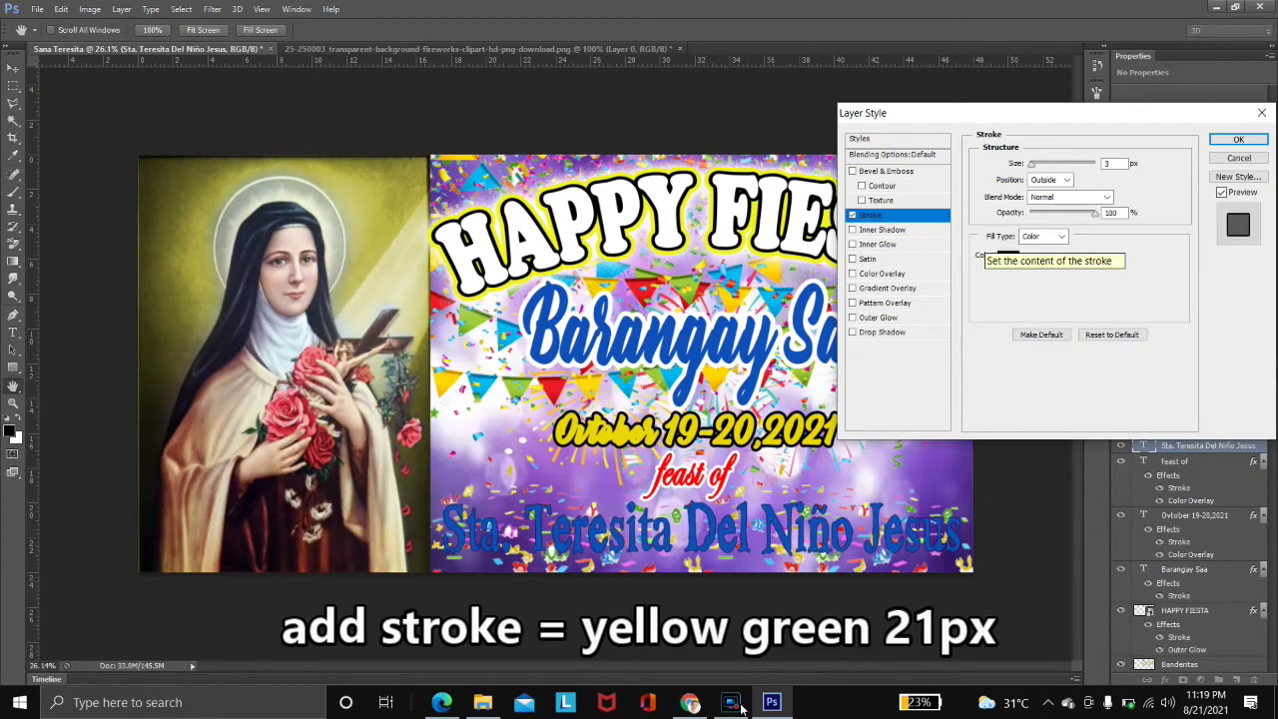
{"action": "left_click", "coordinate": [1006, 256]}
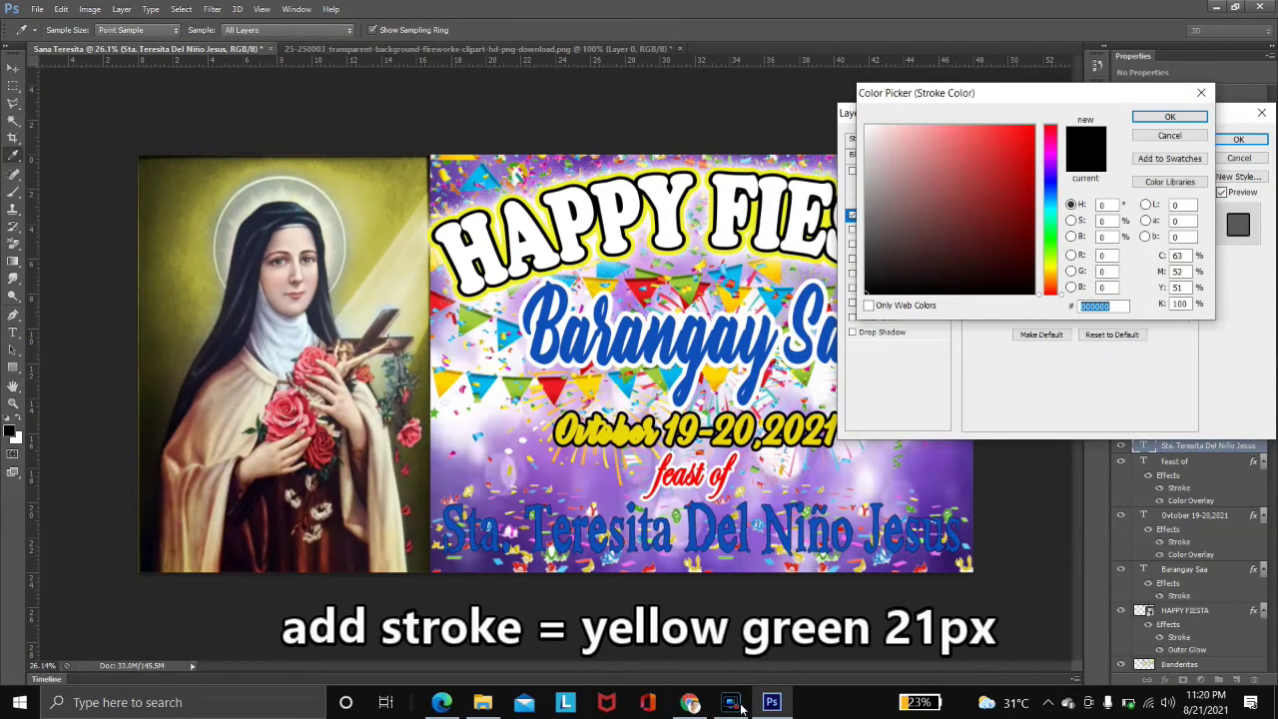
{"action": "type", "text": "54d"}
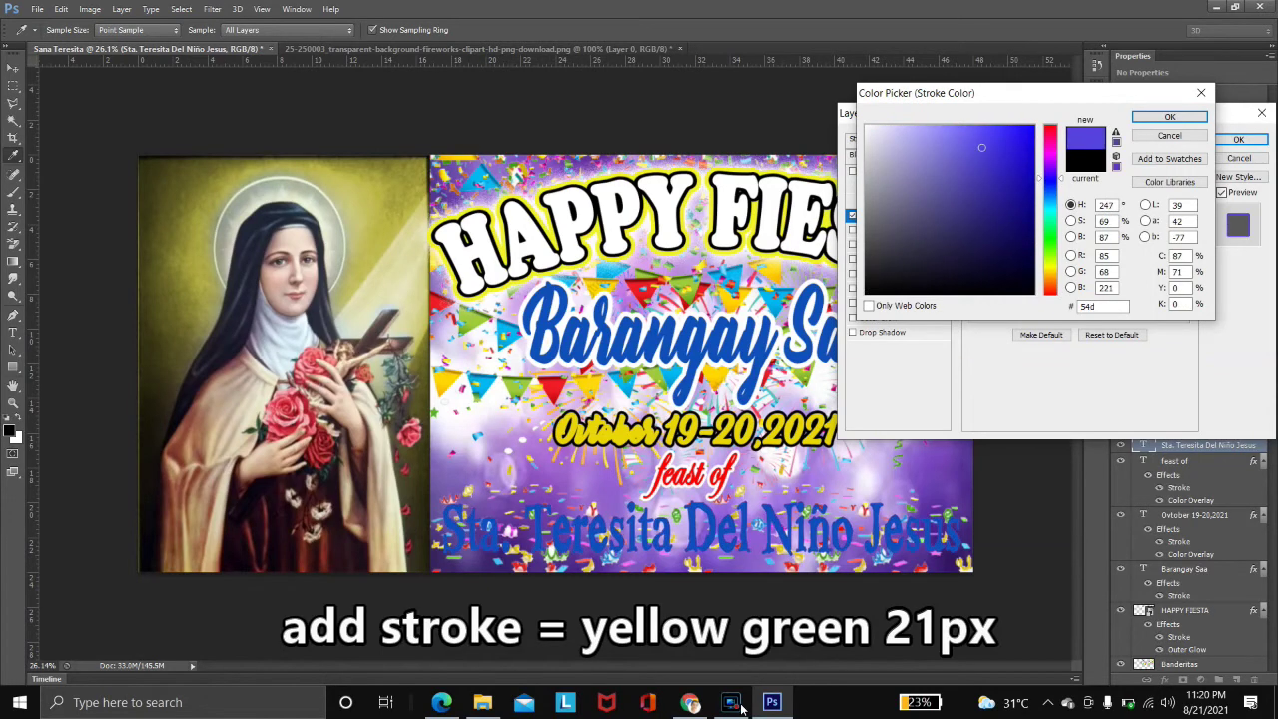
{"action": "type", "text": "72b"}
{"action": "left_click", "coordinate": [1170, 117]}
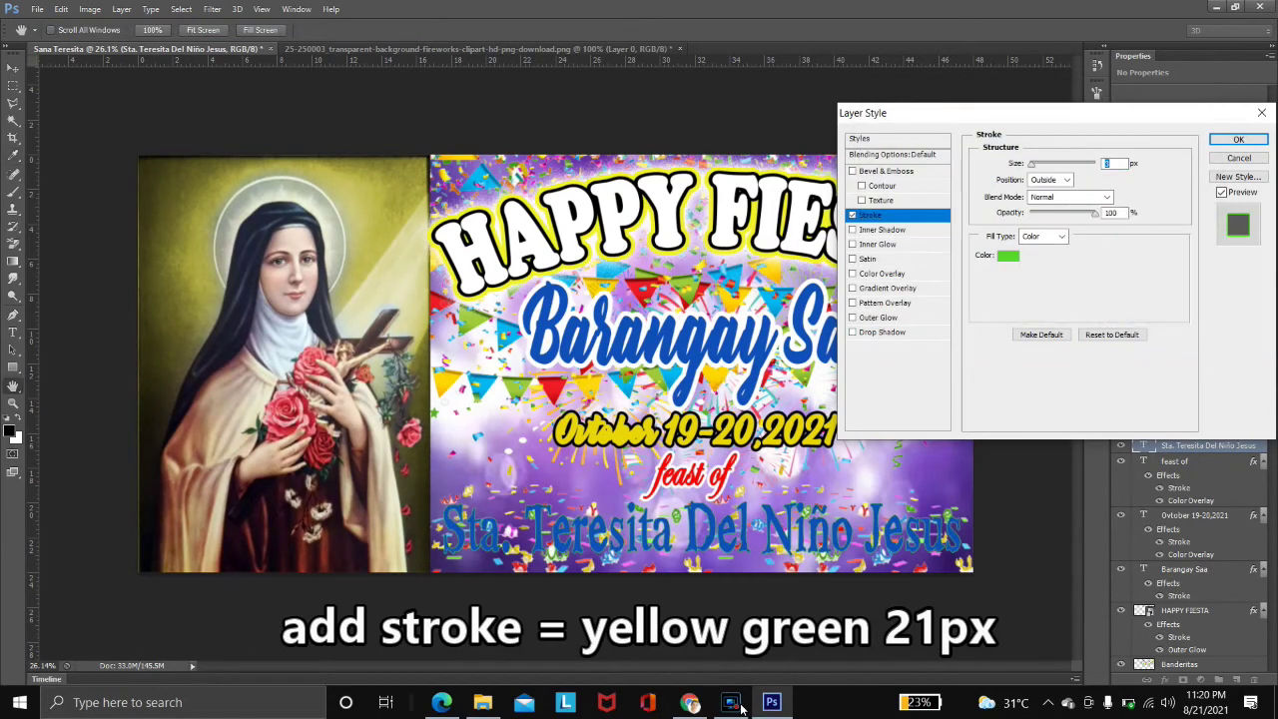
{"action": "type", "text": "21"}
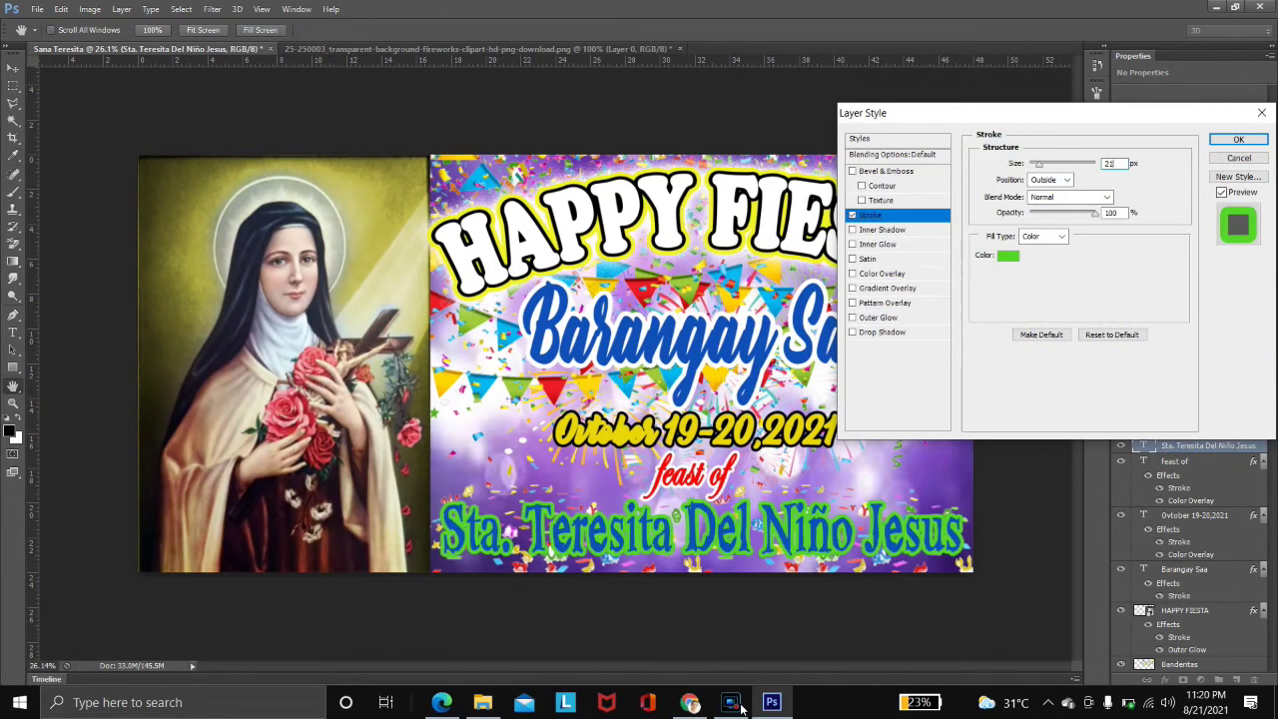
{"action": "key", "text": "Return"}
Add a white outer glow to the saint's name with Normal blending, 100% opacity, 0 noise, 44% spread and 57 px size
{"action": "key", "text": "t"}
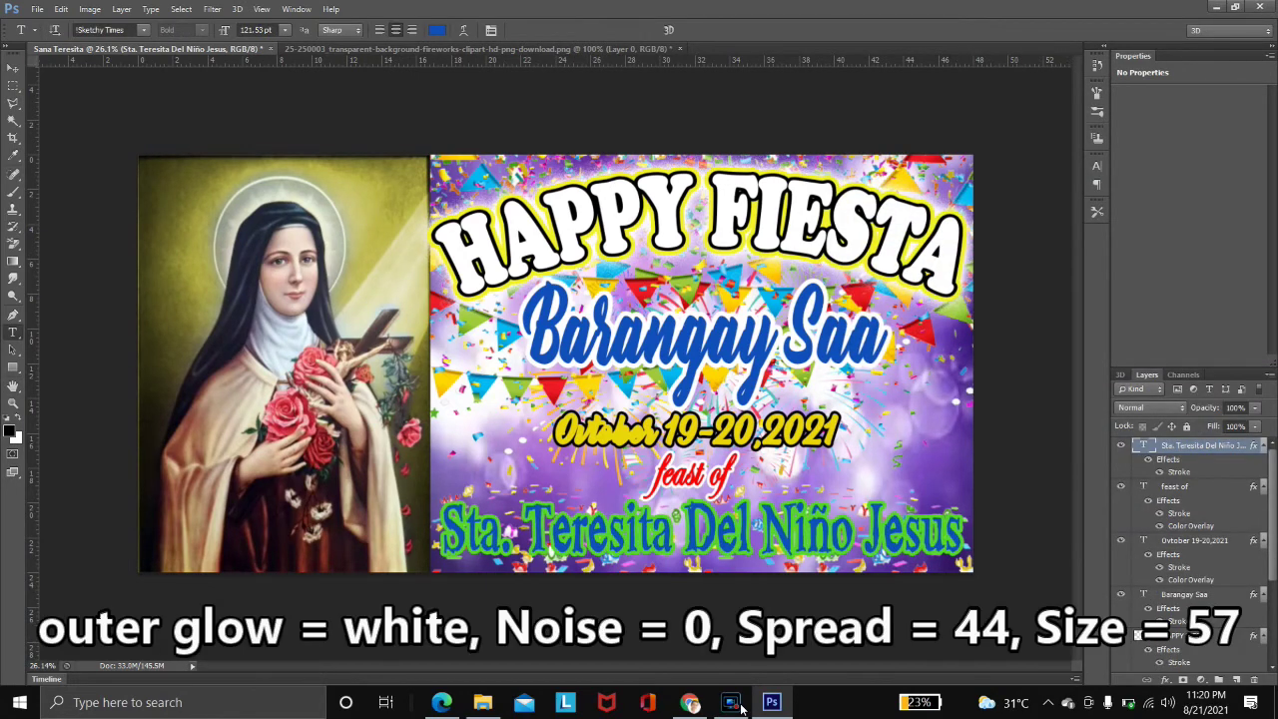
{"action": "left_click", "coordinate": [870, 318]}
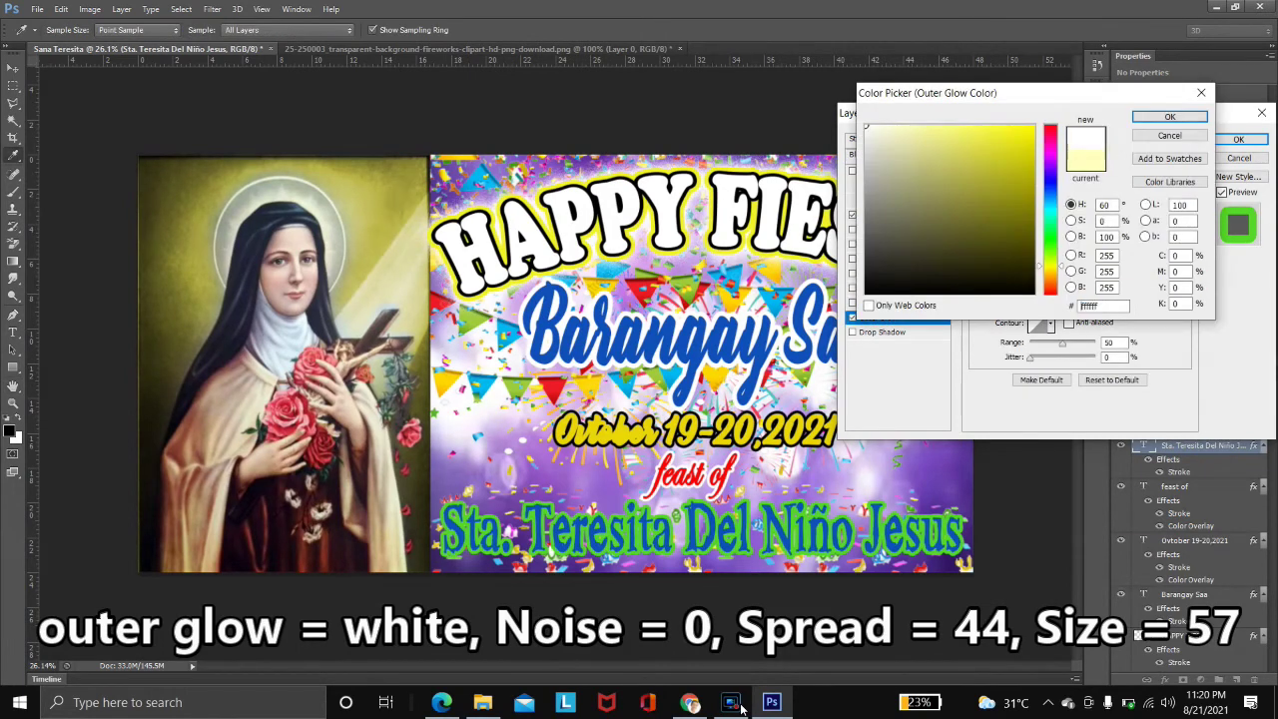
{"action": "left_click_drag", "start_coordinate": [1080, 181], "coordinate": [1098, 182]}
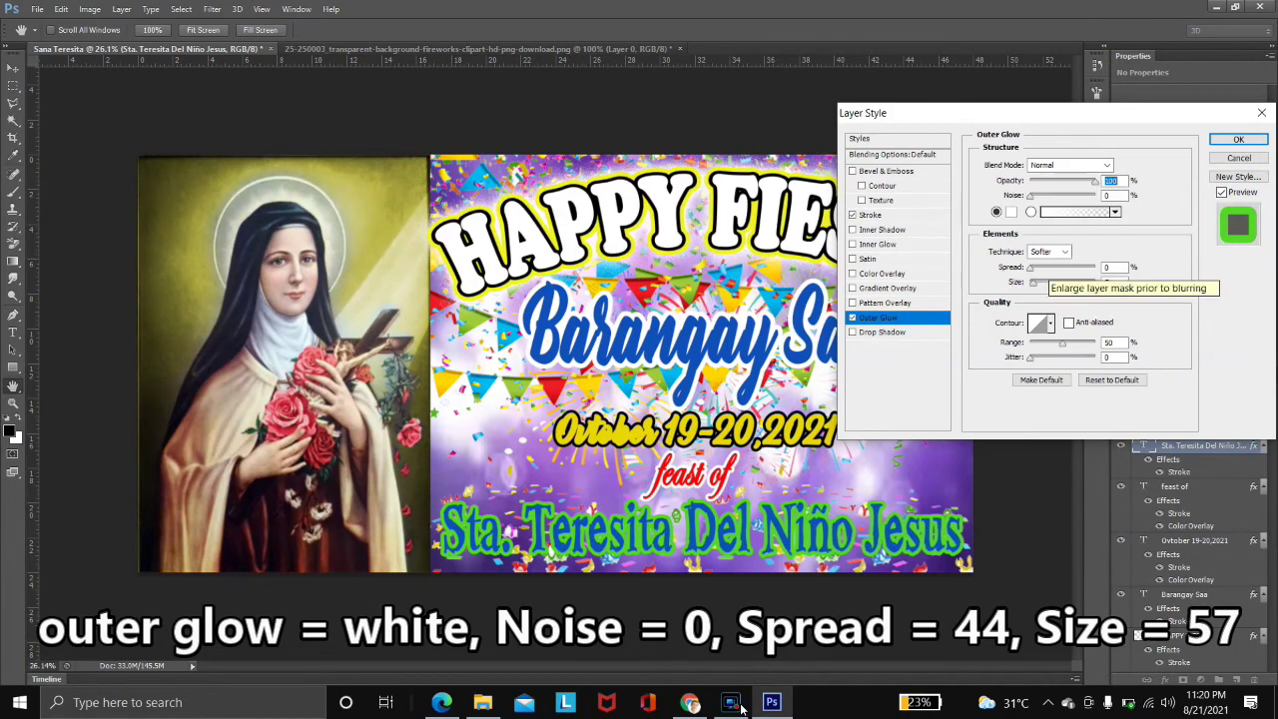
{"action": "double_click", "coordinate": [1109, 268]}
{"action": "type", "text": "44"}
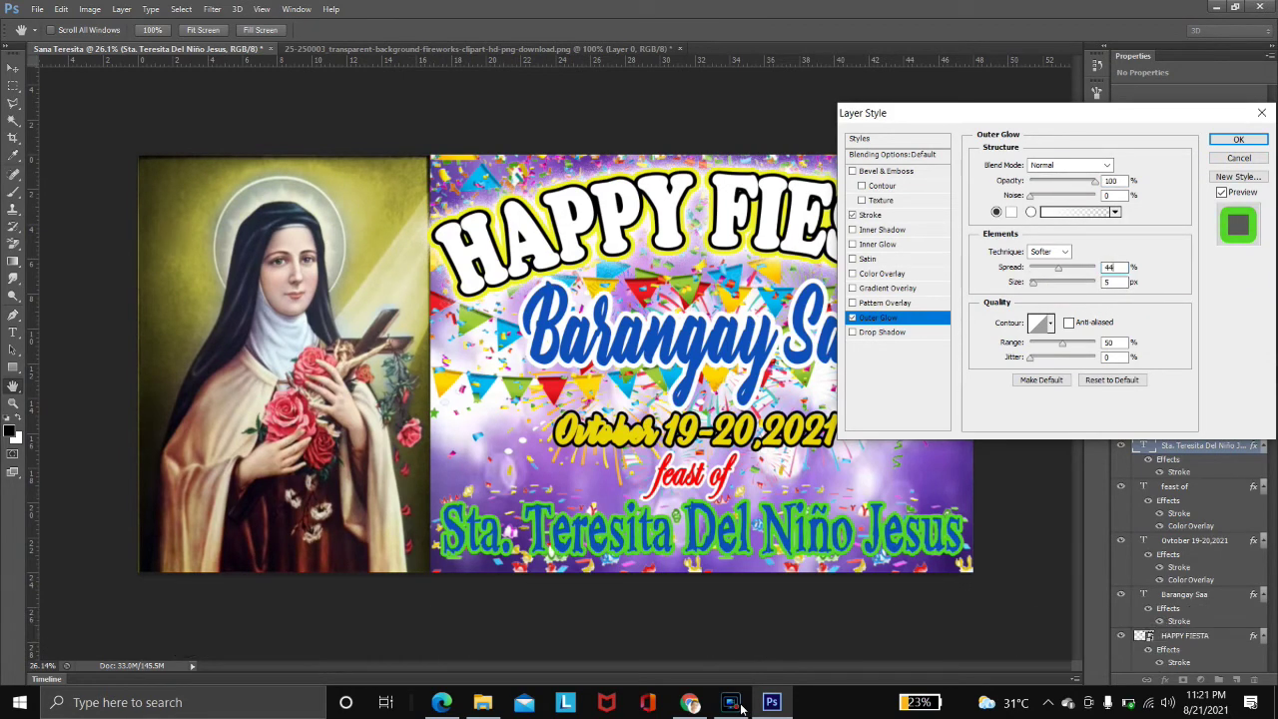
{"action": "key", "text": "Tab"}
{"action": "type", "text": "57"}
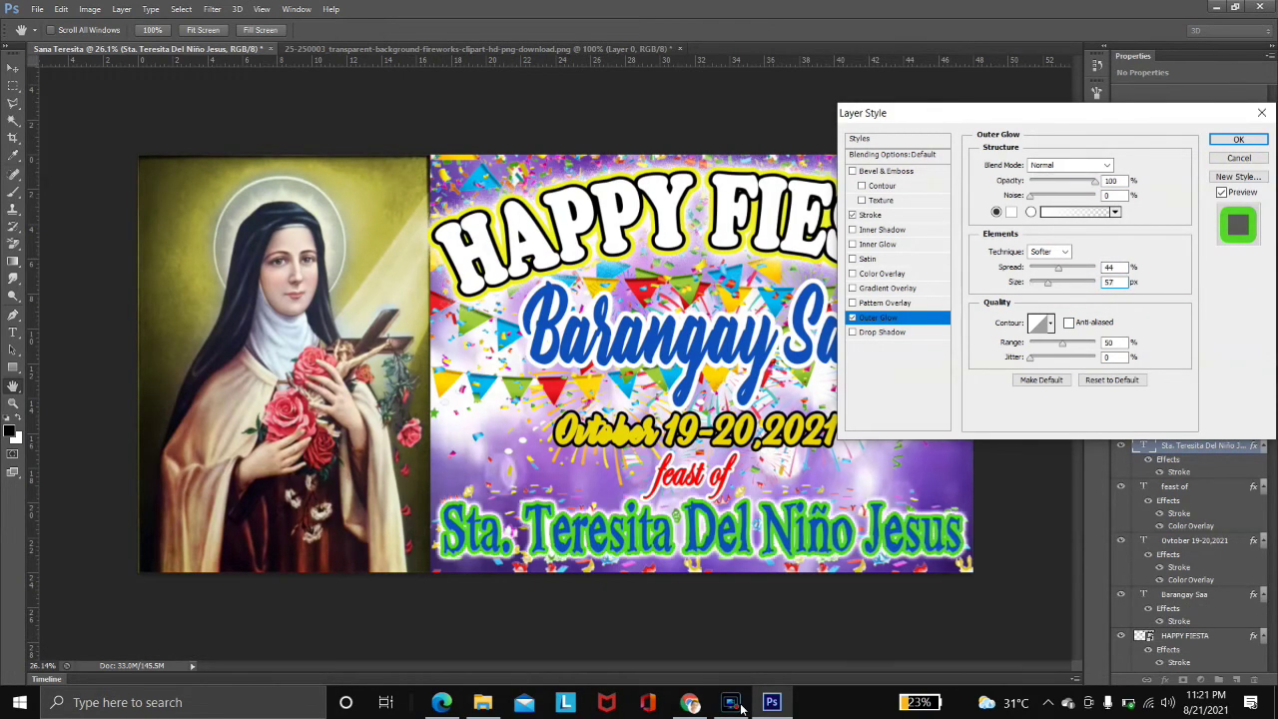
{"action": "key", "text": "Return"}
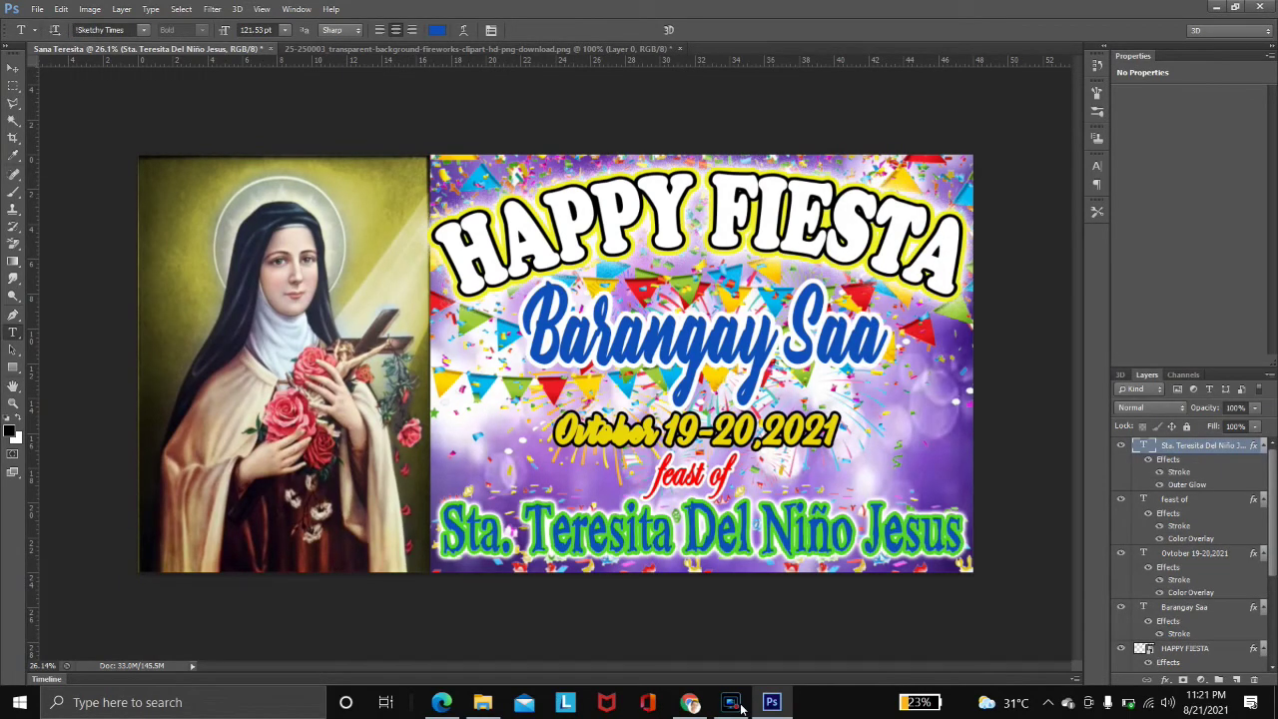
Scale the date text down slightly with Free Transform and move the "feast of" text up a little beneath it
{"action": "key", "text": "v"}
{"action": "key", "text": "alt+bracketleft"}
{"action": "key", "text": "alt+bracketleft"}
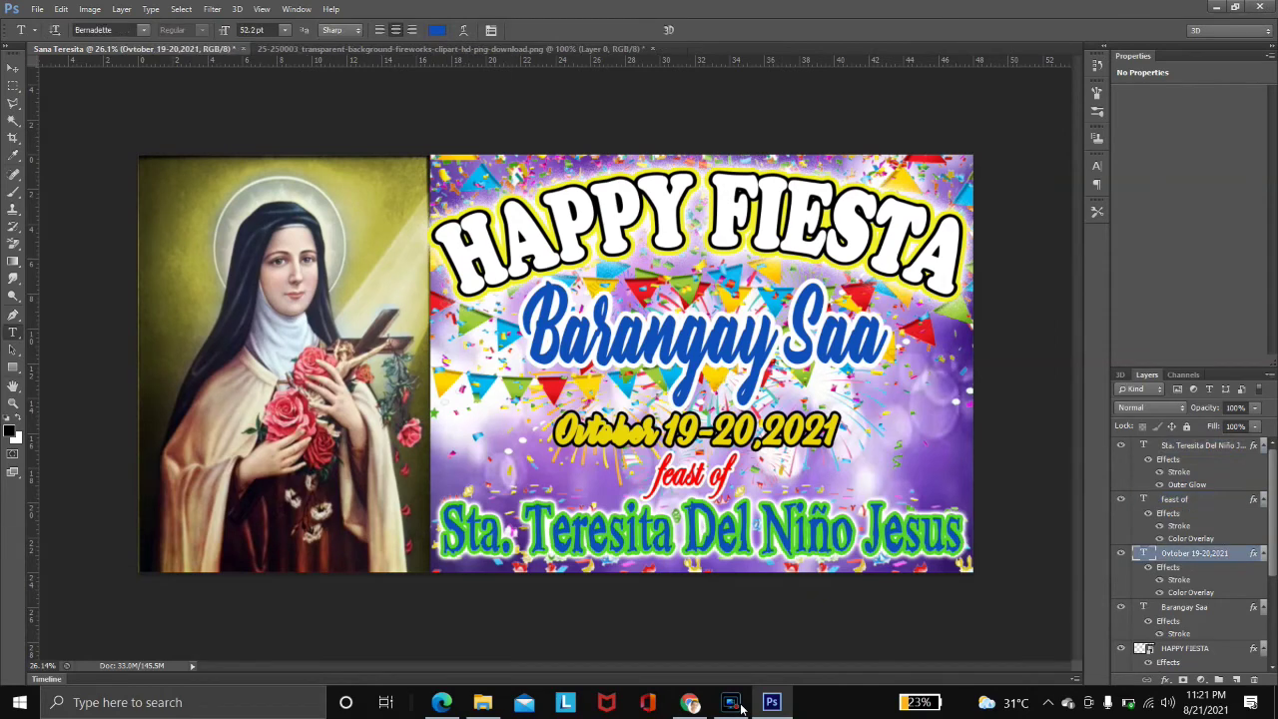
{"action": "key", "text": "ctrl+t"}
{"action": "left_click_drag", "start_coordinate": [697, 458], "coordinate": [697, 447]}
{"action": "left_click_drag", "start_coordinate": [837, 410], "coordinate": [772, 431]}
{"action": "key", "text": "Return"}
{"action": "key", "text": "alt+bracketright"}
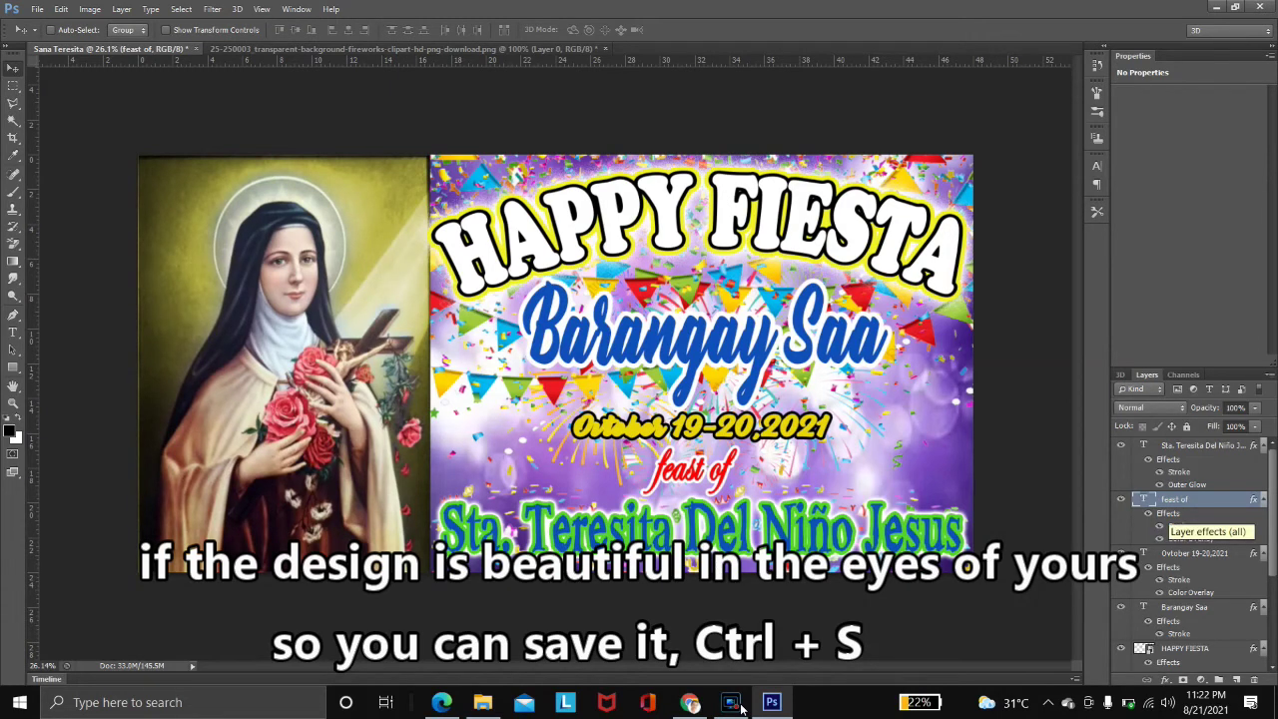
Save the design as the JPEG Sana Teresita.jpg on the desktop and open the saved image in Photos
{"action": "key", "text": "ctrl+s"}
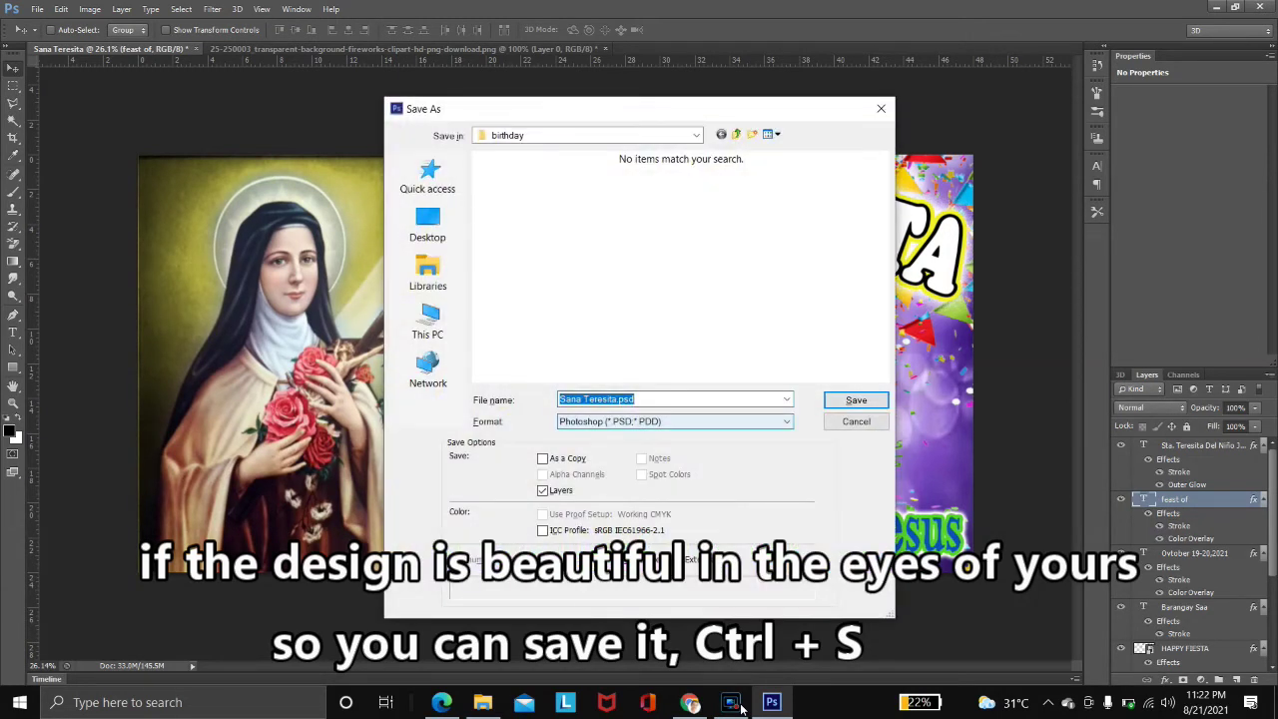
{"action": "left_click", "coordinate": [674, 421]}
{"action": "key", "text": "Return"}
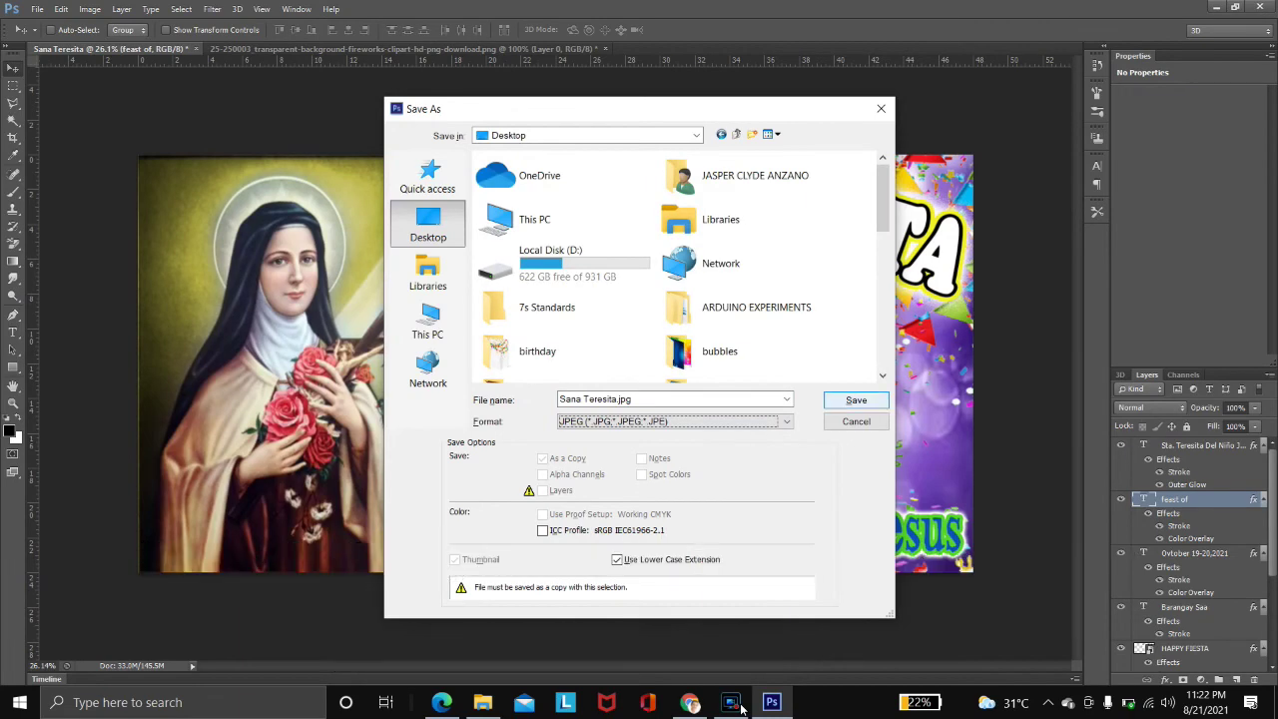
{"action": "key", "text": "Return"}
{"action": "key", "text": "Return"}
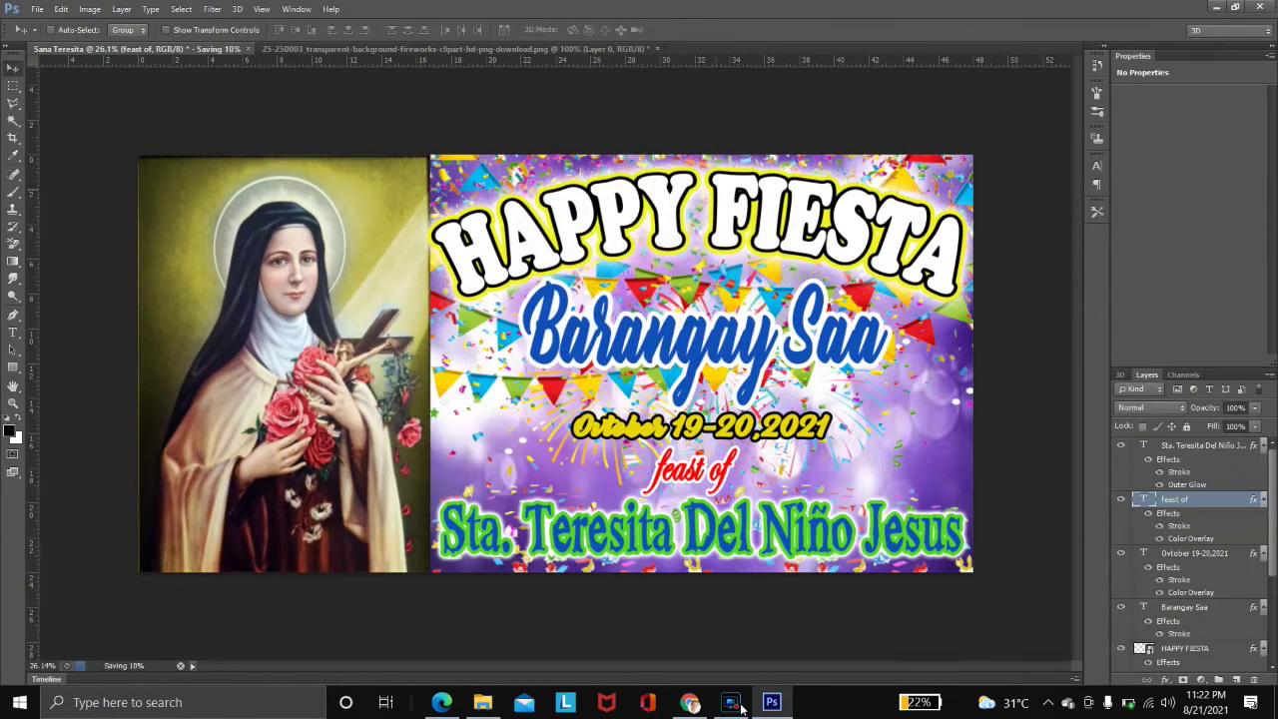
{"action": "key", "text": "super+d"}
{"action": "double_click", "coordinate": [346, 285]}
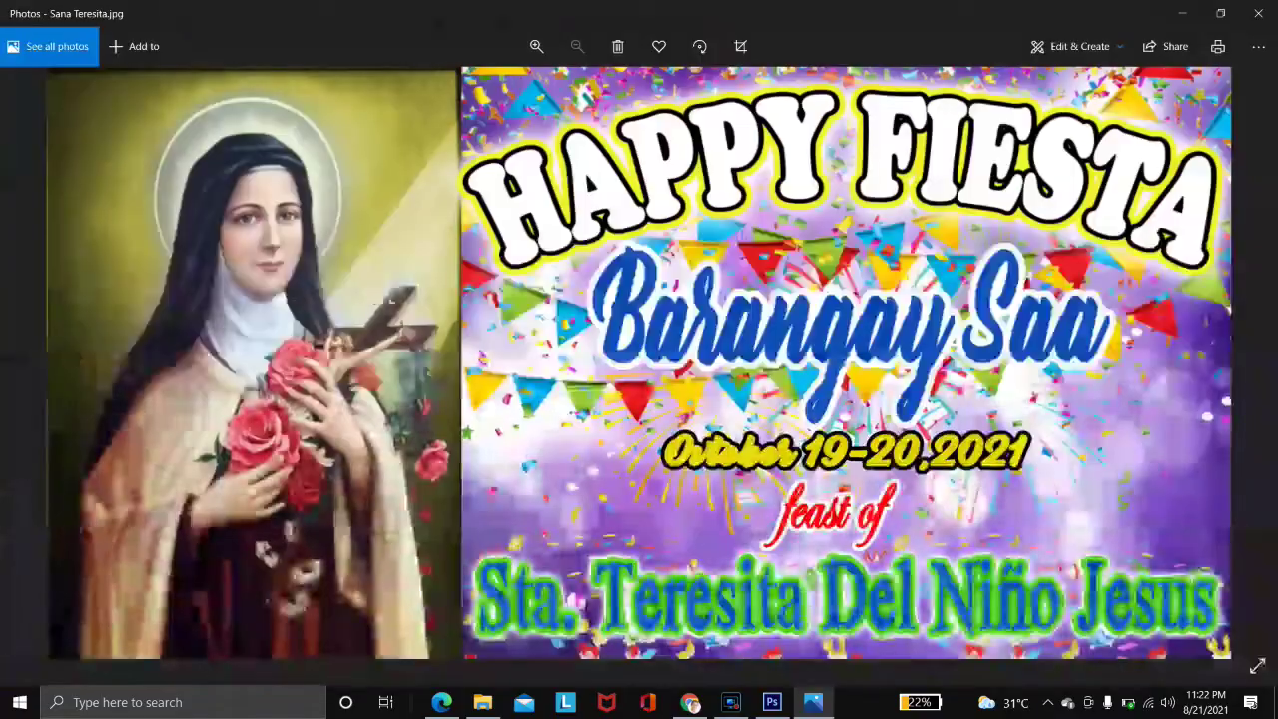